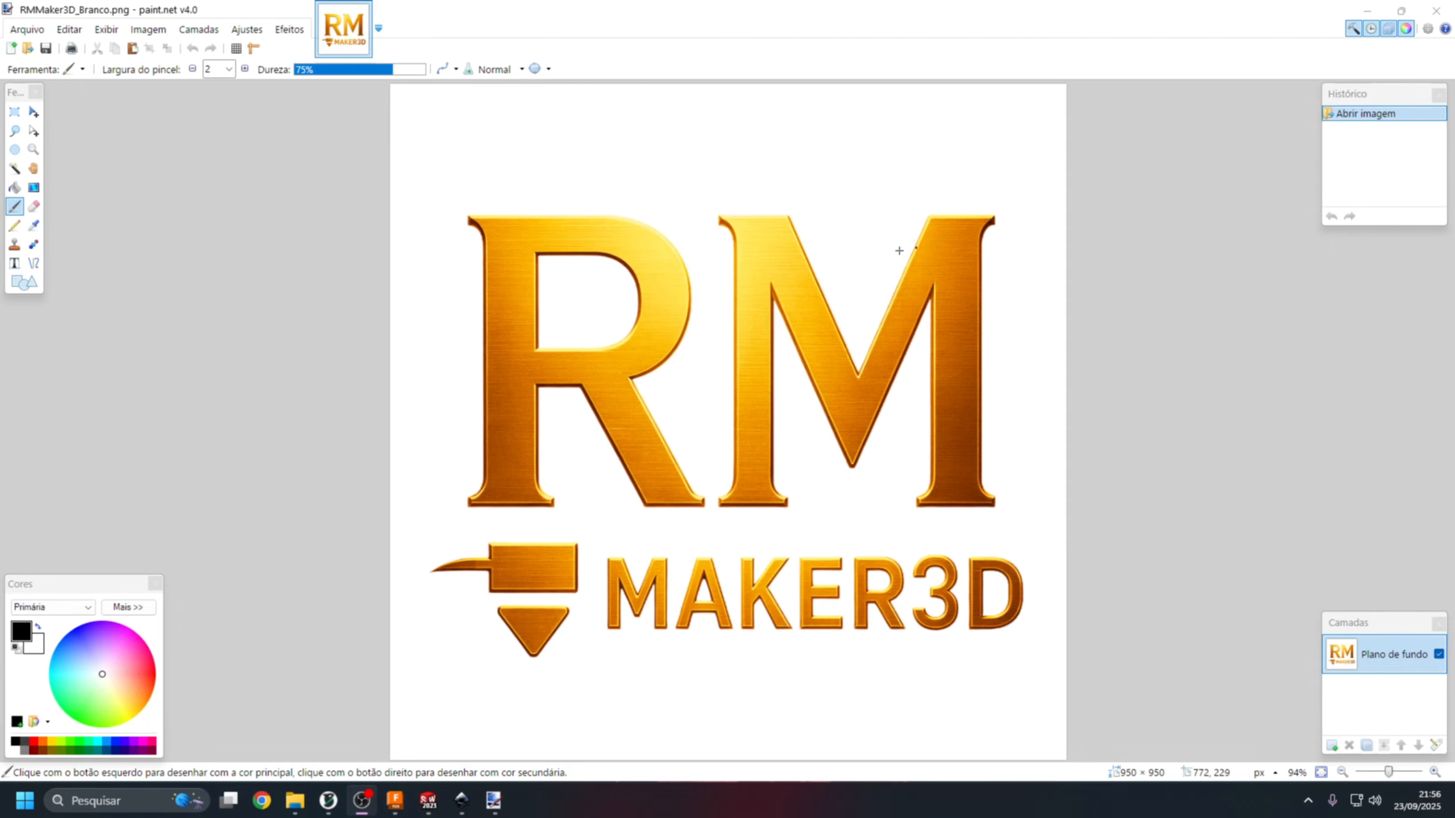
Close paint.net, switch to Inkscape and start browsing for another file to open.
{"action": "left_click", "coordinate": [1436, 11]}
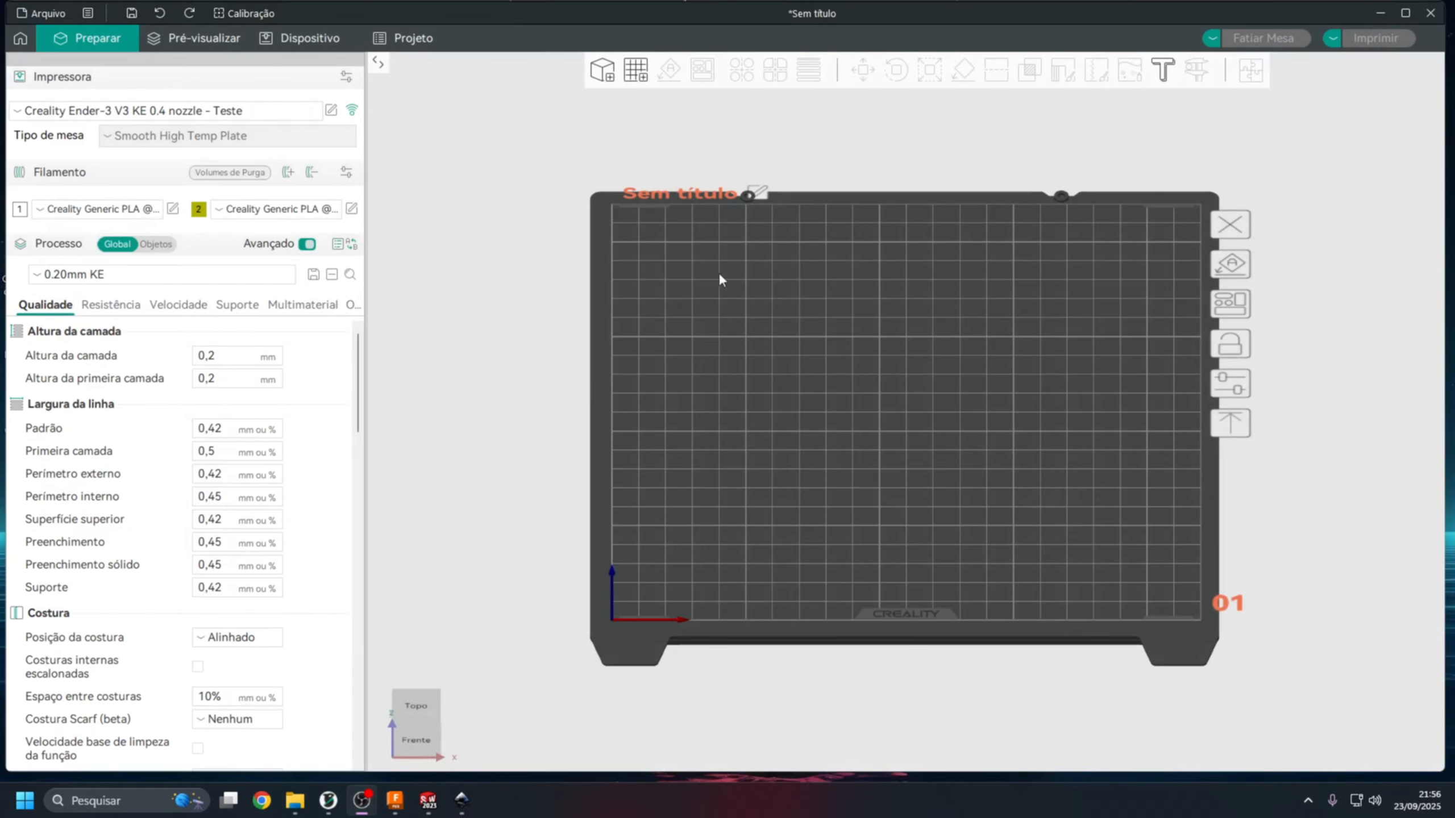
{"action": "left_click", "coordinate": [462, 801]}
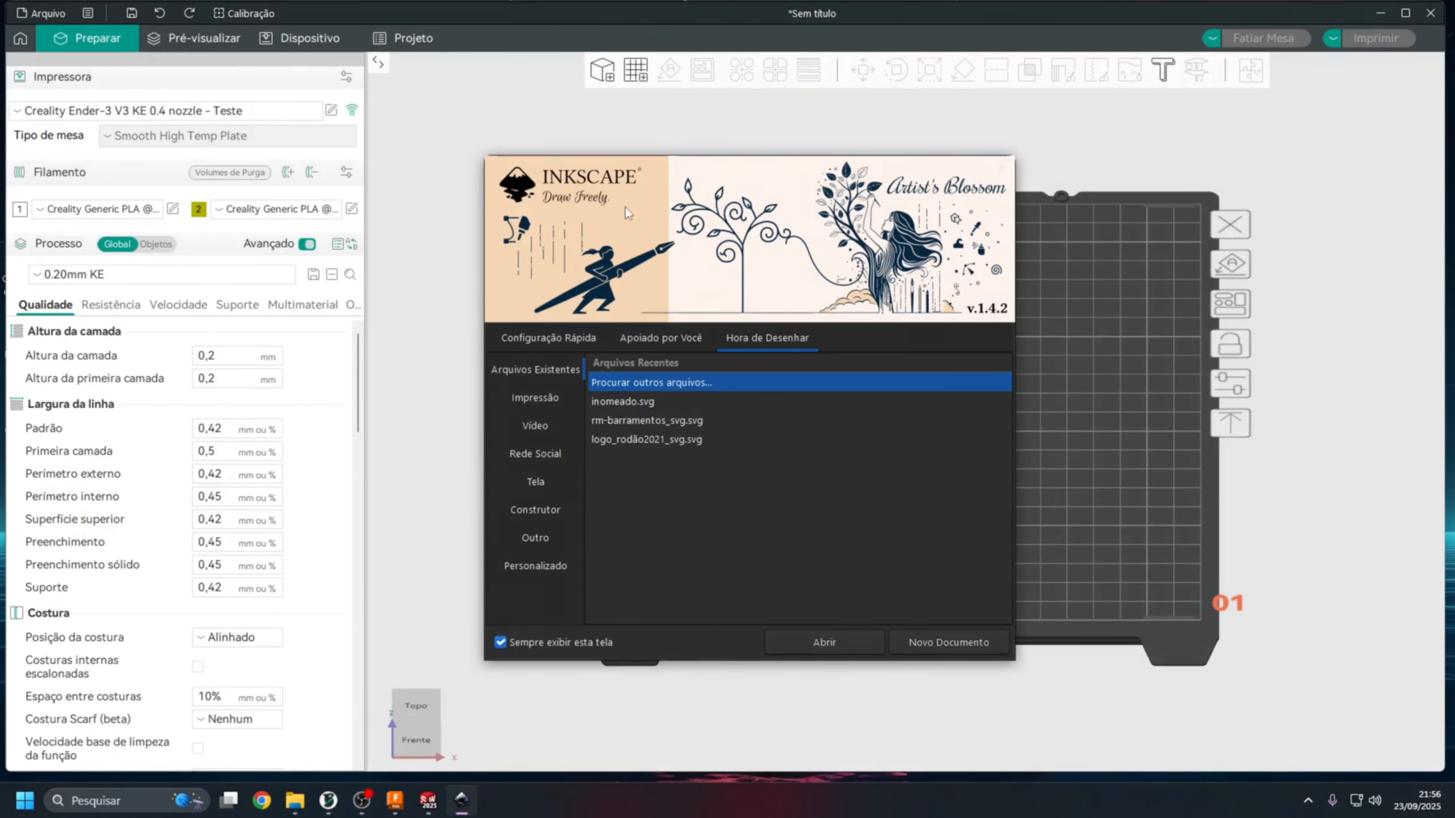
{"action": "left_click", "coordinate": [808, 640]}
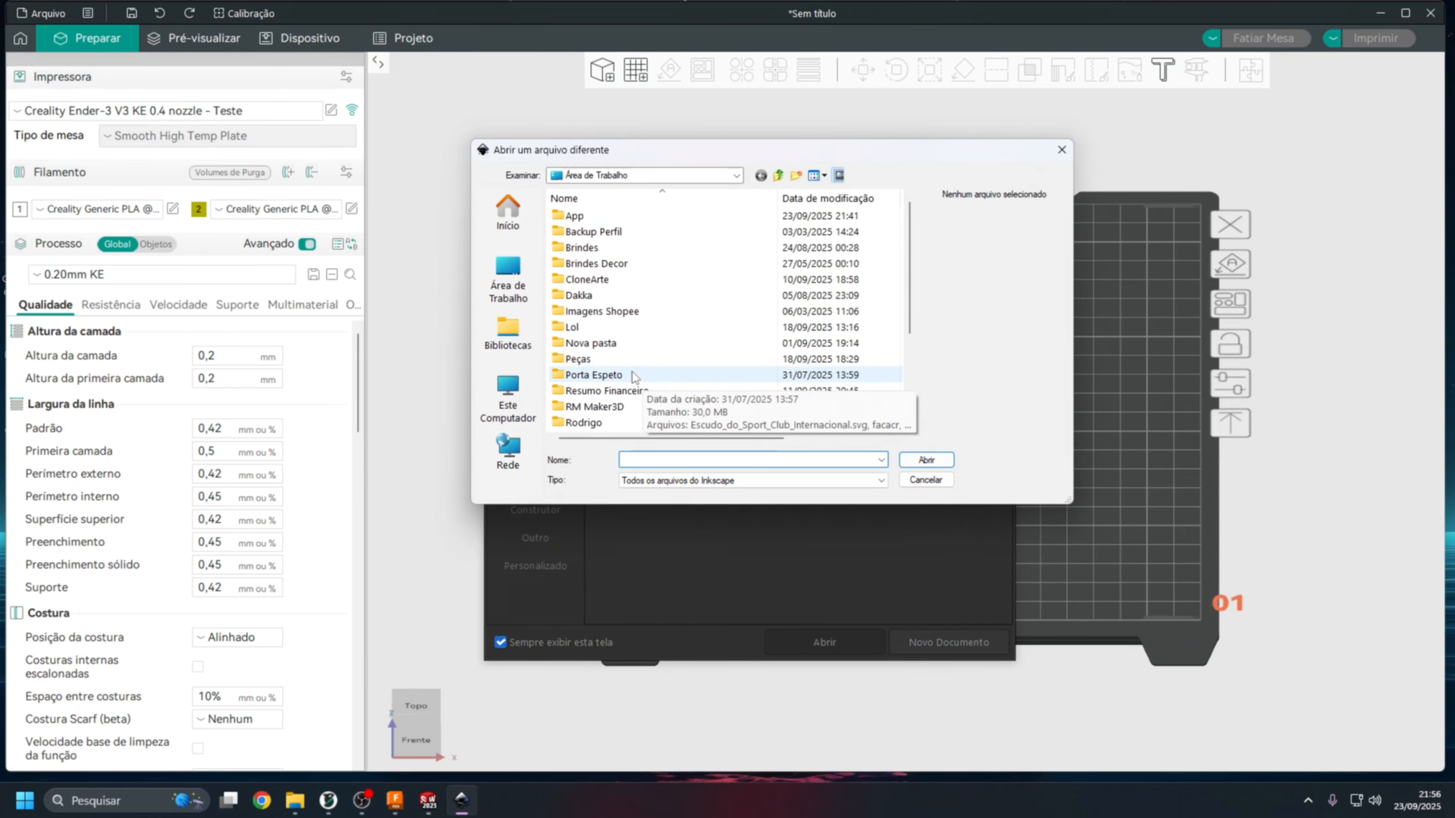
Open RMMaker3D_SemFundo.png from the Logo folder inside RM Maker3D, embedding the bitmap with the DPI from the file and automatic rendering.
{"action": "scroll", "coordinate": [624, 367], "scroll_direction": "down", "scroll_amount": 1}
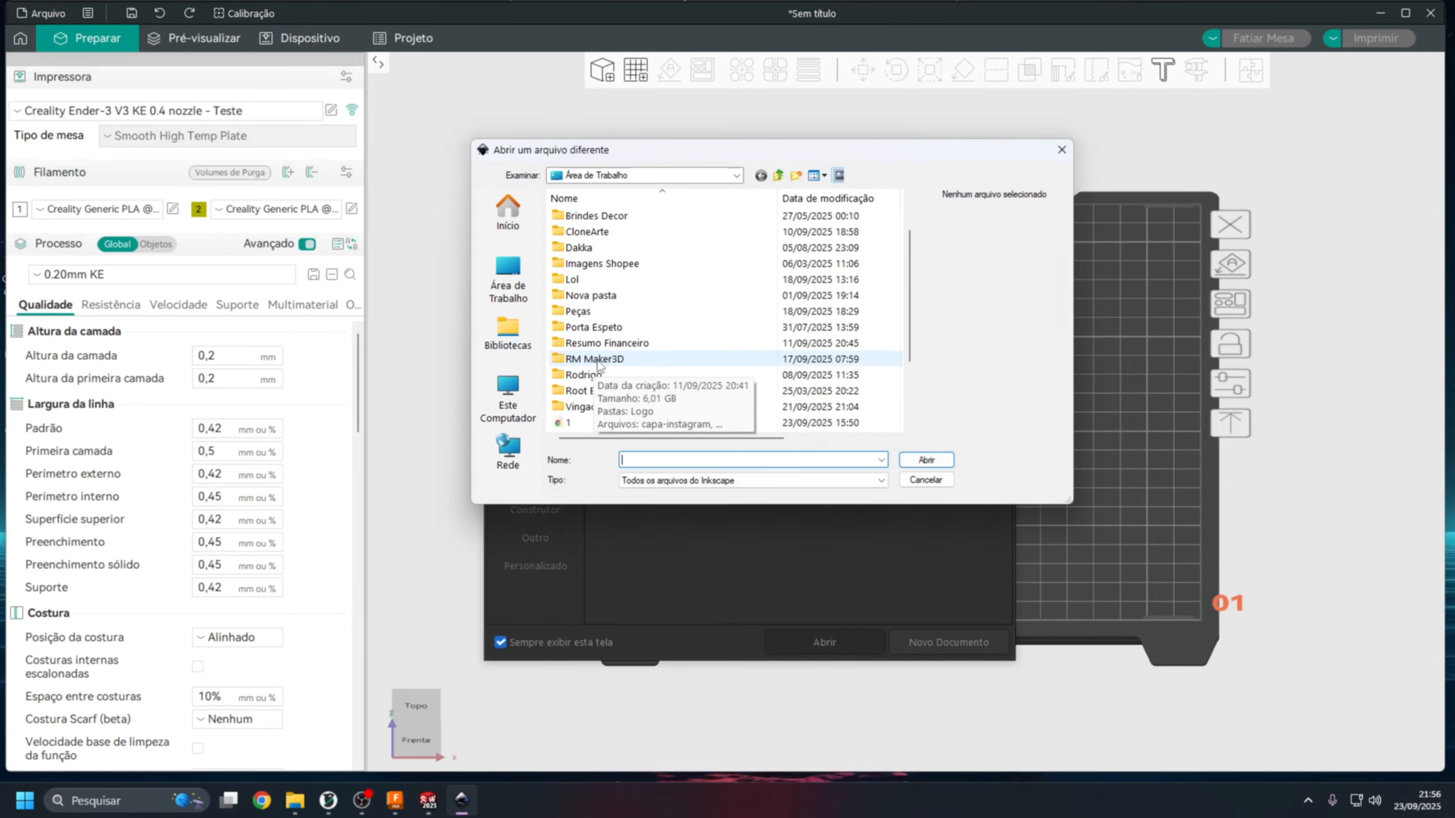
{"action": "double_click", "coordinate": [601, 359]}
{"action": "double_click", "coordinate": [595, 234]}
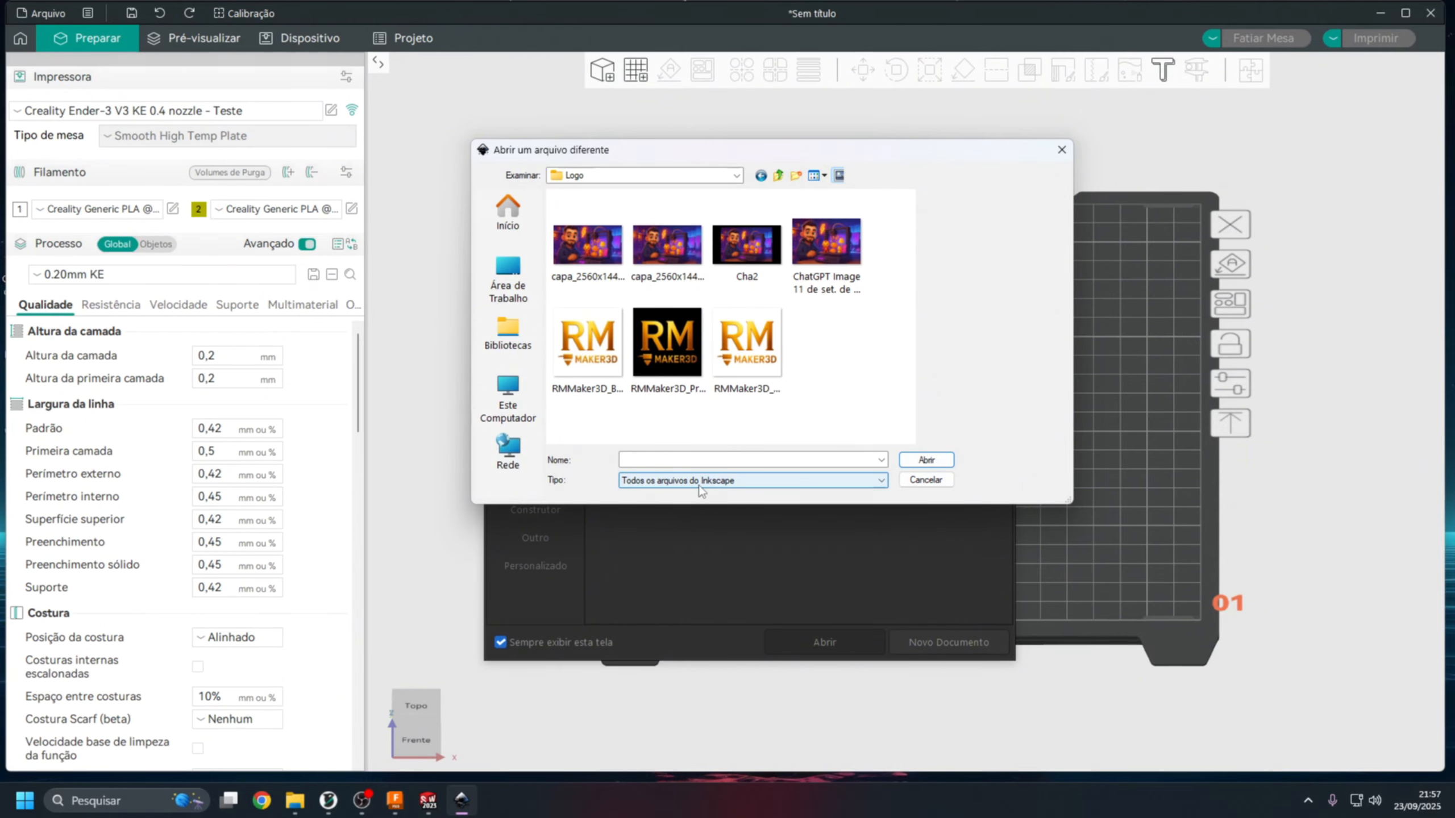
{"action": "left_click", "coordinate": [587, 342]}
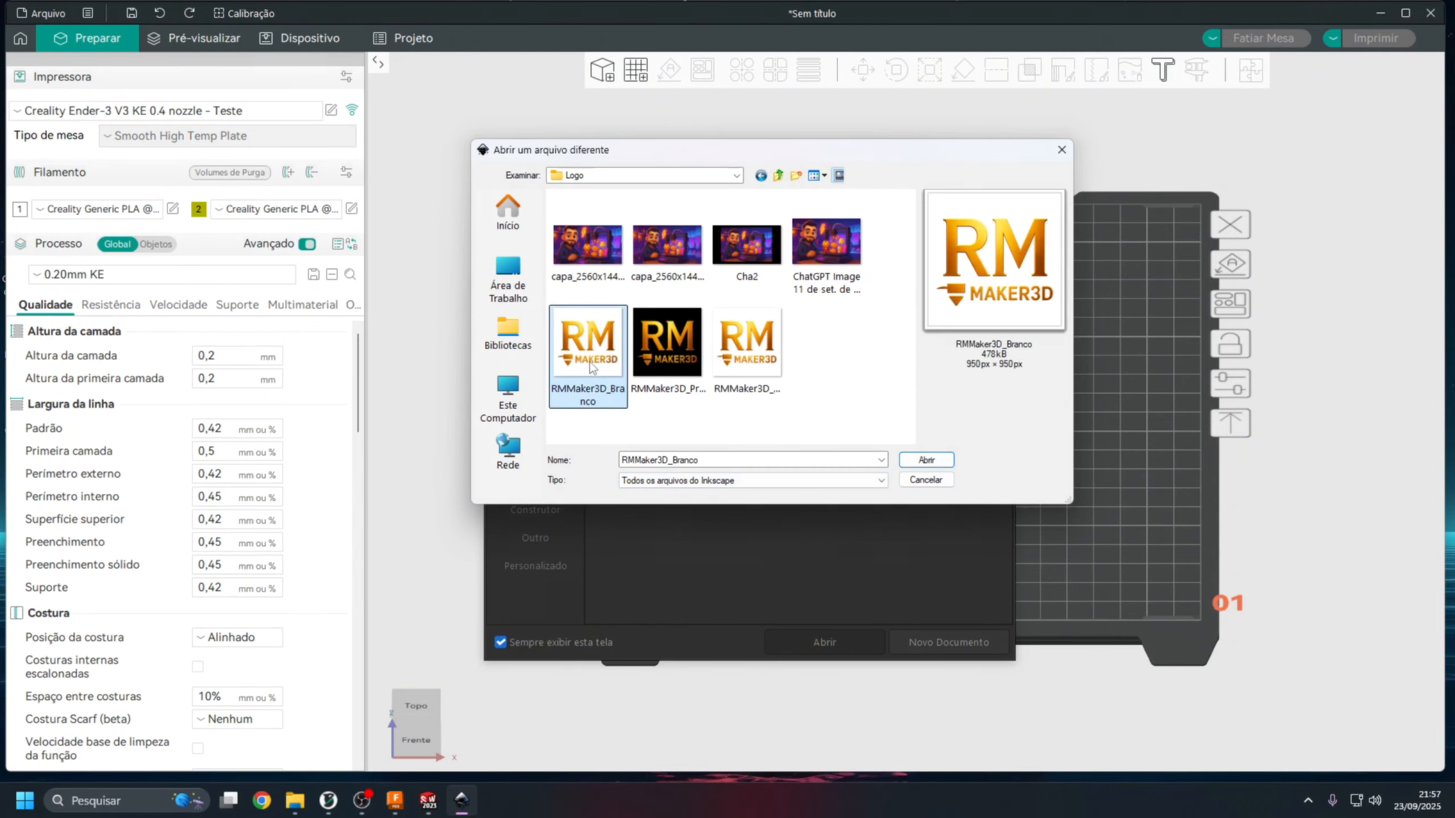
{"action": "left_click", "coordinate": [746, 342]}
{"action": "left_click", "coordinate": [931, 466]}
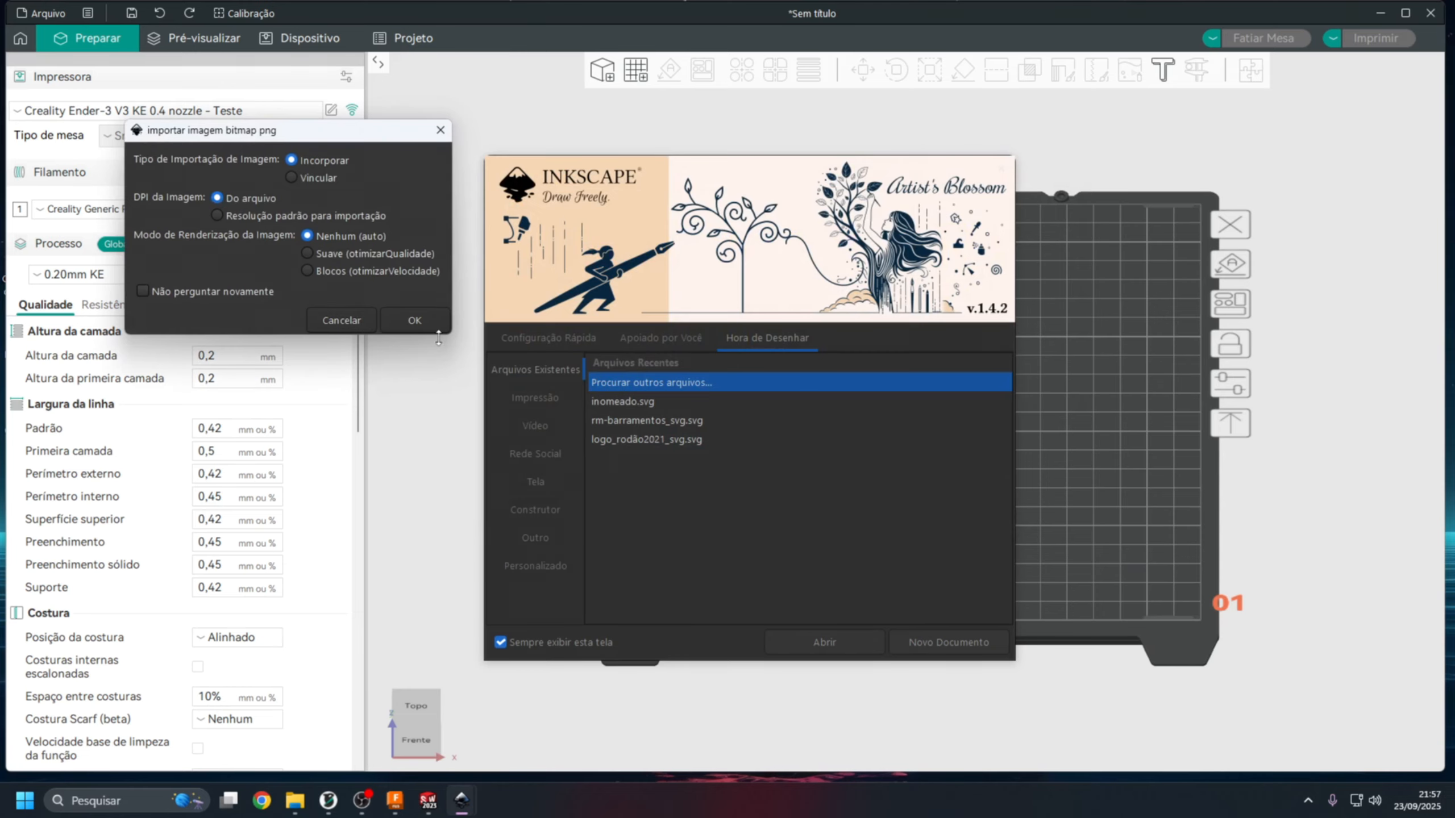
{"action": "left_click", "coordinate": [424, 325]}
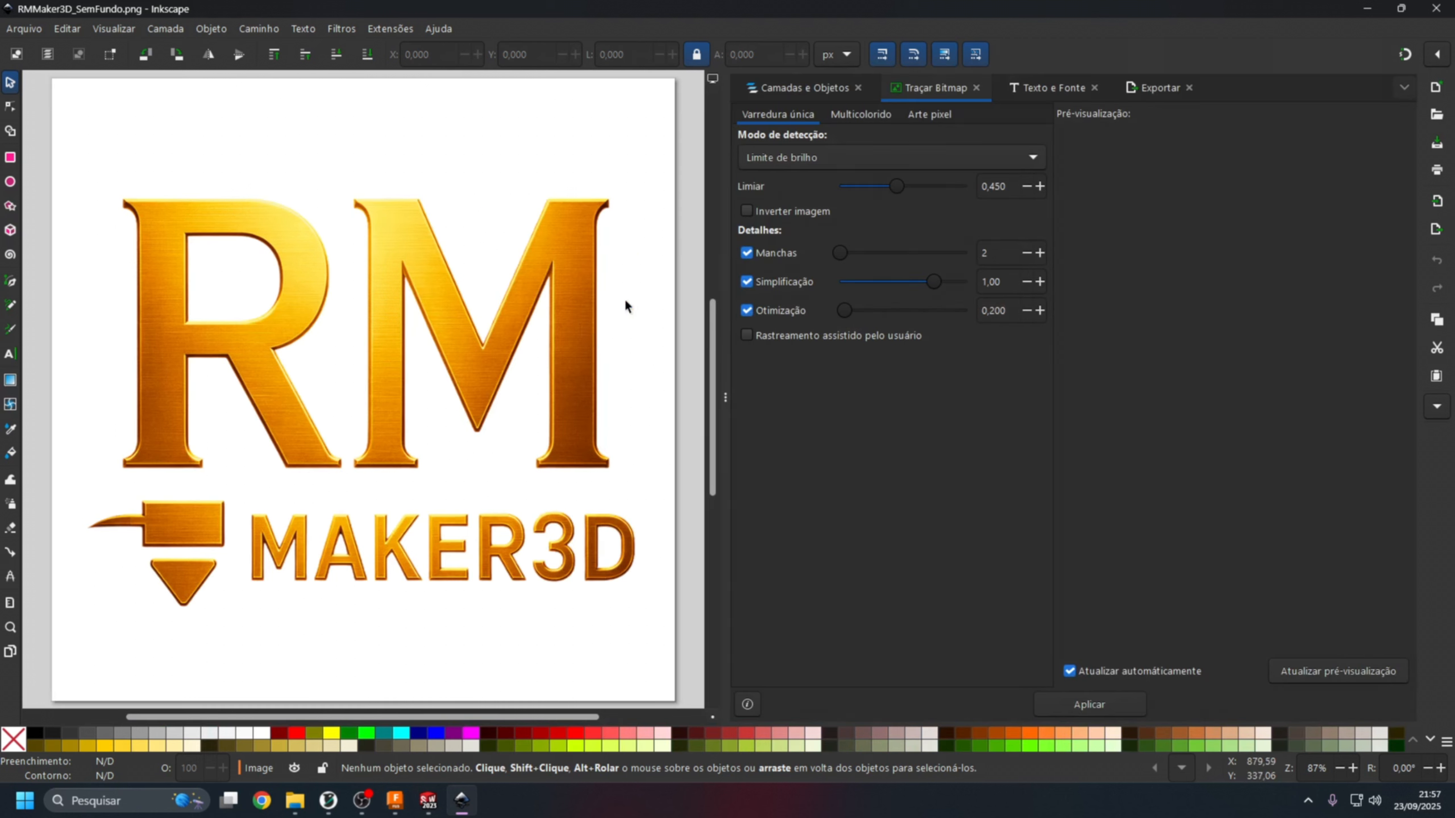
Select the imported logo and close the Trace Bitmap, Text and Font, and Export dialogs.
{"action": "left_click", "coordinate": [565, 332]}
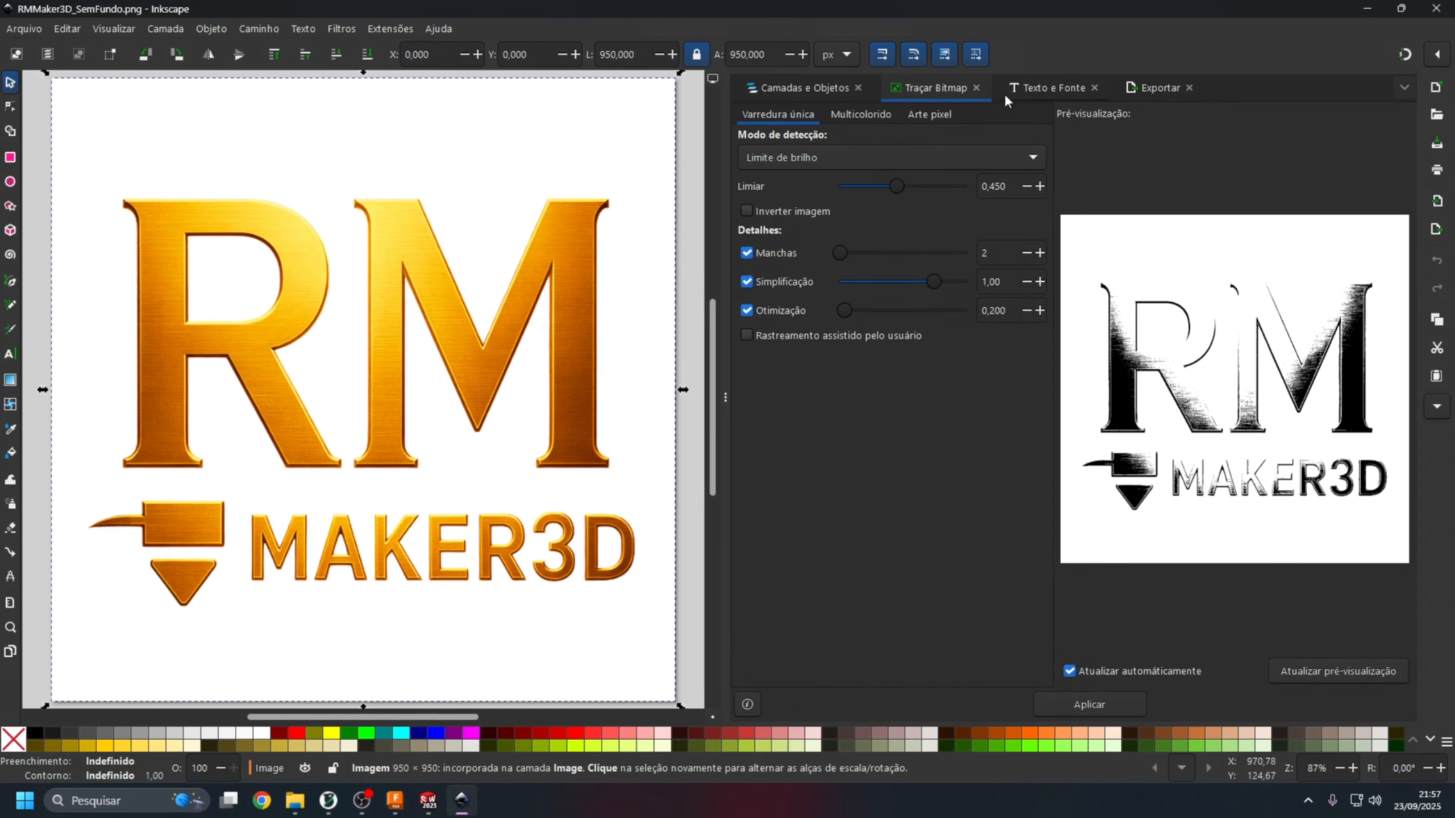
{"action": "left_click", "coordinate": [976, 87]}
{"action": "left_click", "coordinate": [976, 87]}
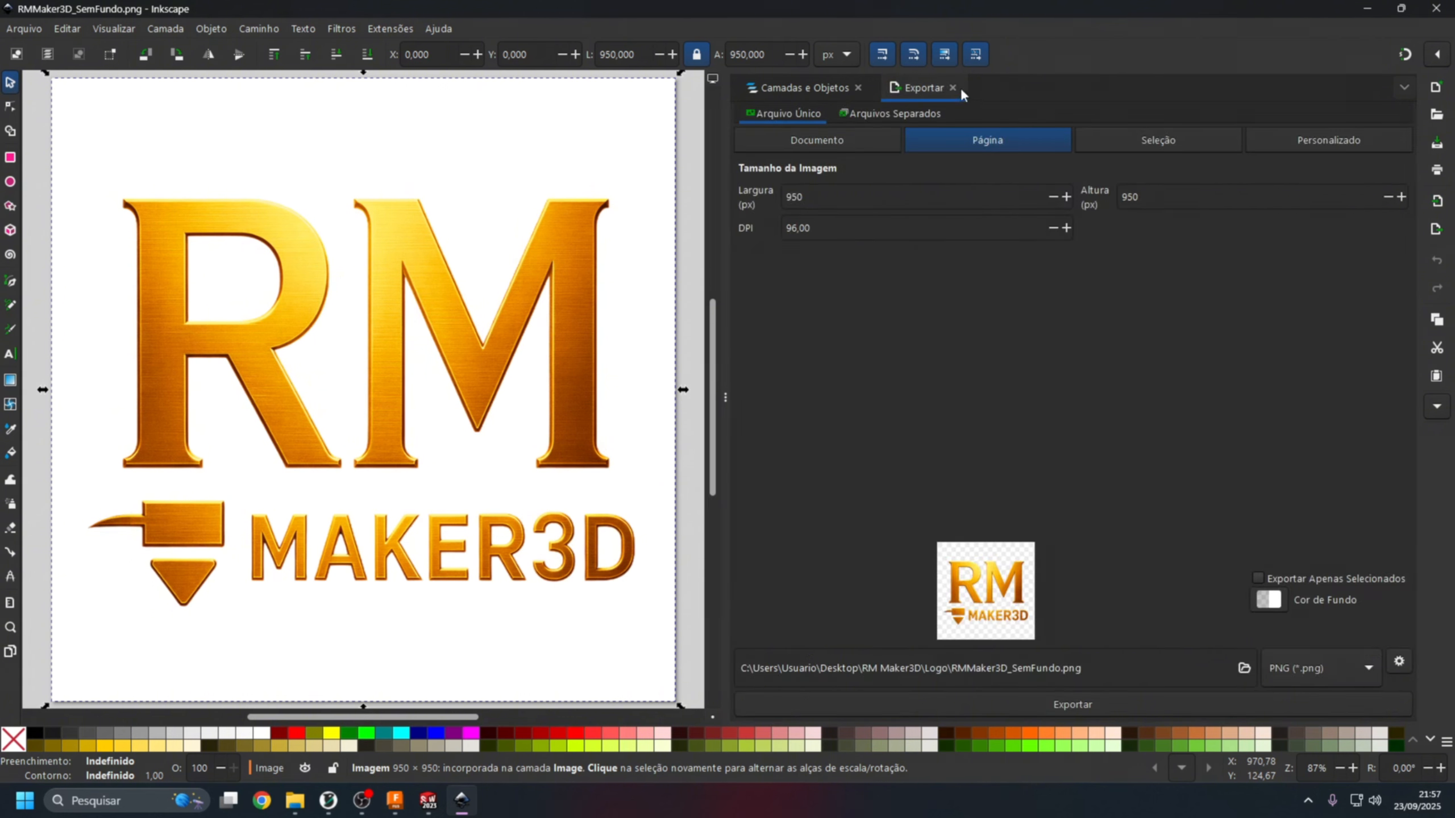
{"action": "left_click", "coordinate": [953, 88]}
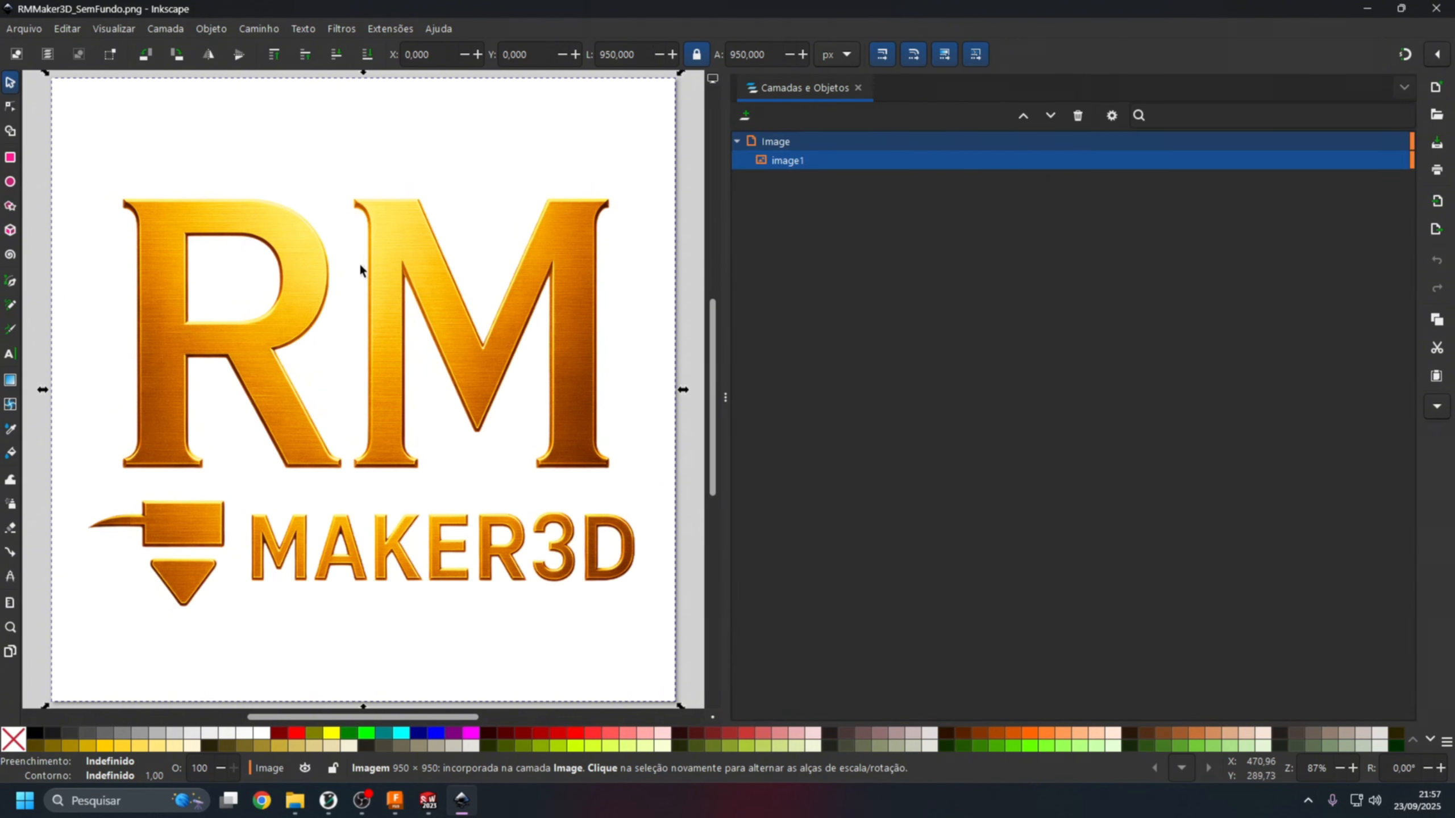
Bring up Trace Bitmap for the selected logo image.
{"action": "left_click", "coordinate": [394, 246]}
{"action": "right_click", "coordinate": [396, 256]}
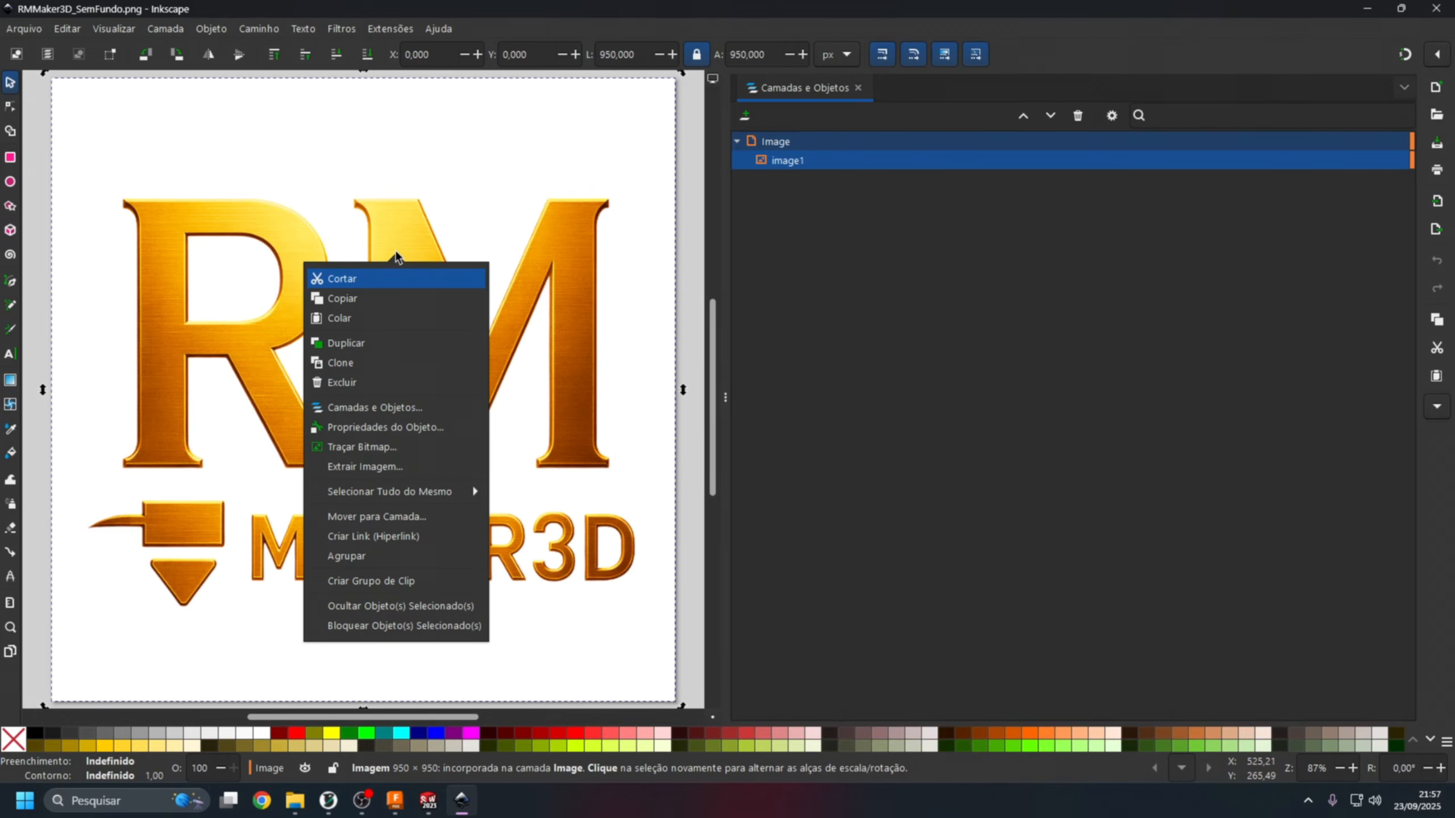
{"action": "left_click", "coordinate": [381, 448]}
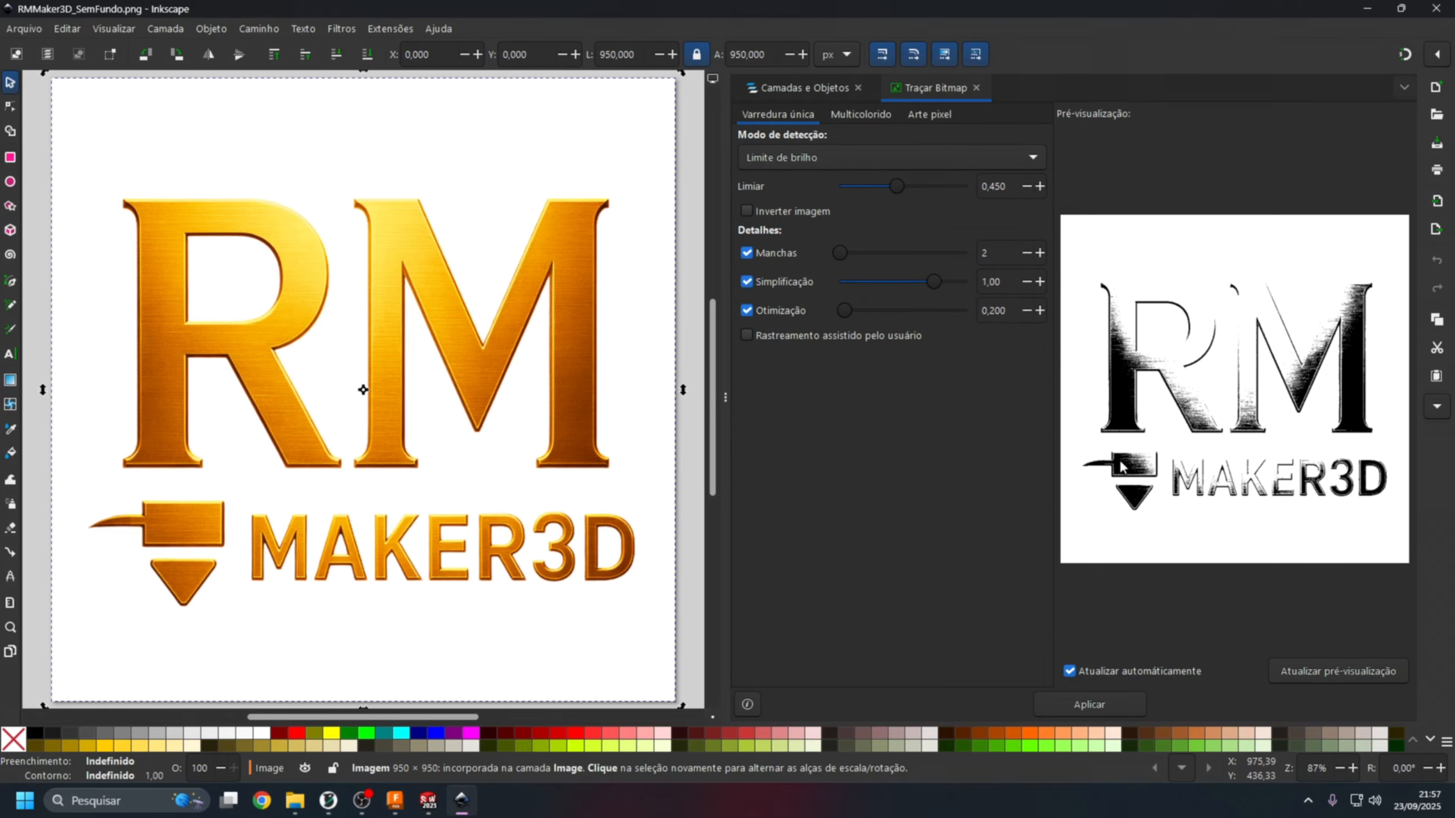
Try the edge detection and colour quantity trace modes on the logo, adjusting their settings to compare previews.
{"action": "left_click", "coordinate": [836, 156]}
{"action": "left_click", "coordinate": [806, 184]}
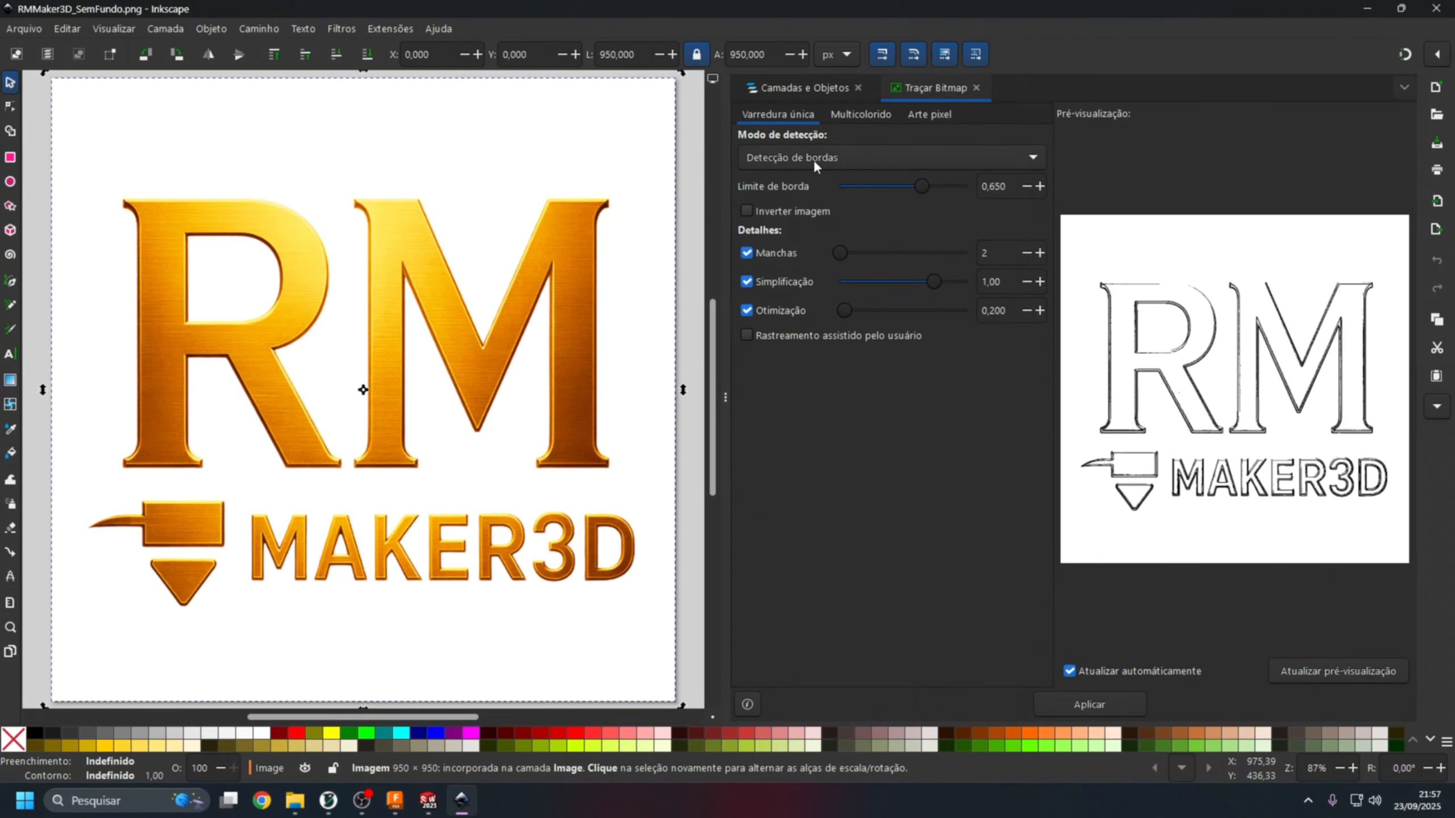
{"action": "mouse_move", "coordinate": [917, 187]}
{"action": "left_mouse_down"}
{"action": "mouse_move", "coordinate": [862, 187]}
{"action": "mouse_move", "coordinate": [984, 184]}
{"action": "left_mouse_up"}
{"action": "left_click", "coordinate": [939, 158]}
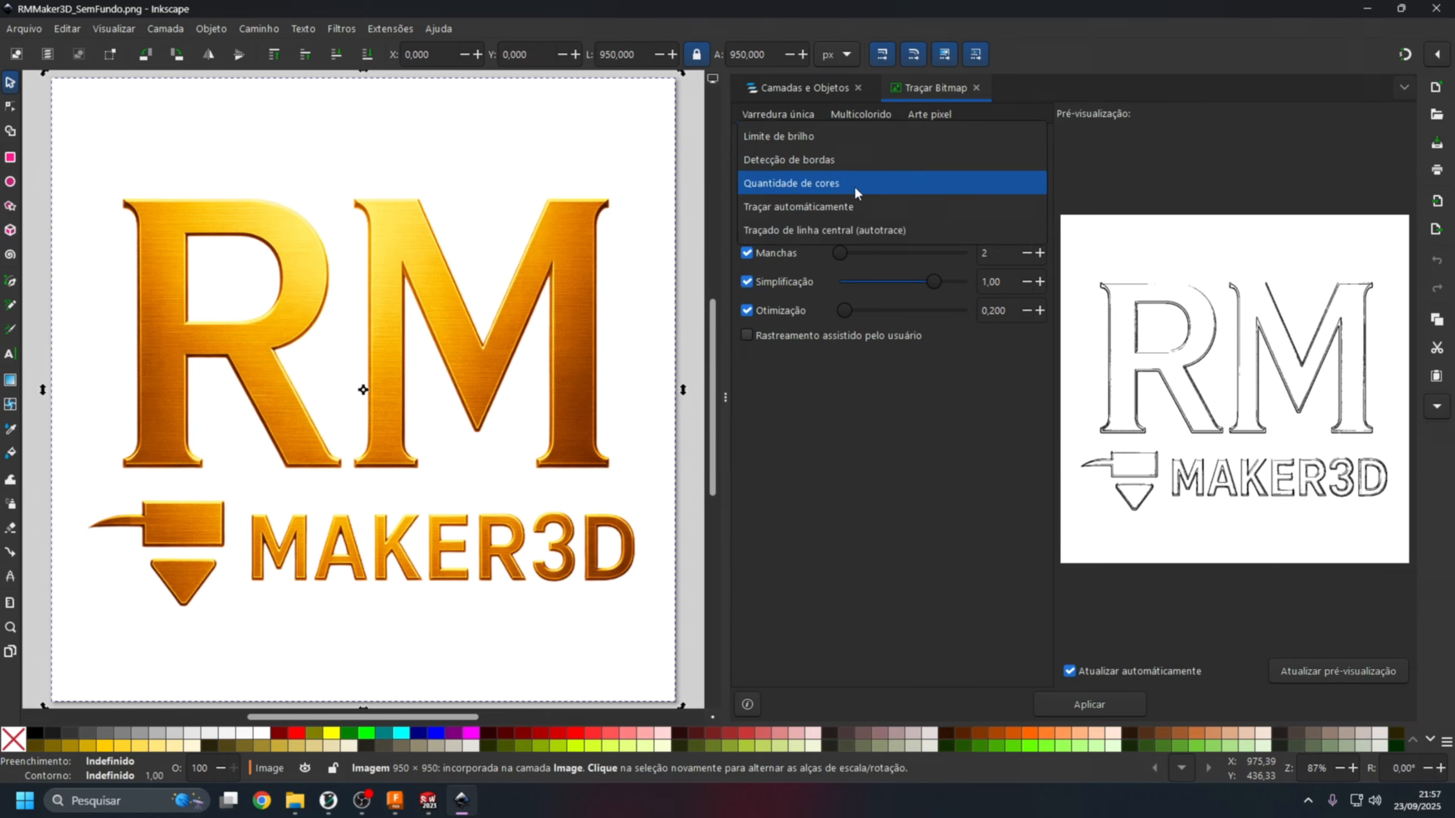
{"action": "left_click", "coordinate": [855, 184]}
{"action": "left_click_drag", "start_coordinate": [855, 183], "coordinate": [934, 187]}
Try the autotrace mode and review the centerline option, returning the detection mode to brightness cutoff.
{"action": "left_click", "coordinate": [934, 158]}
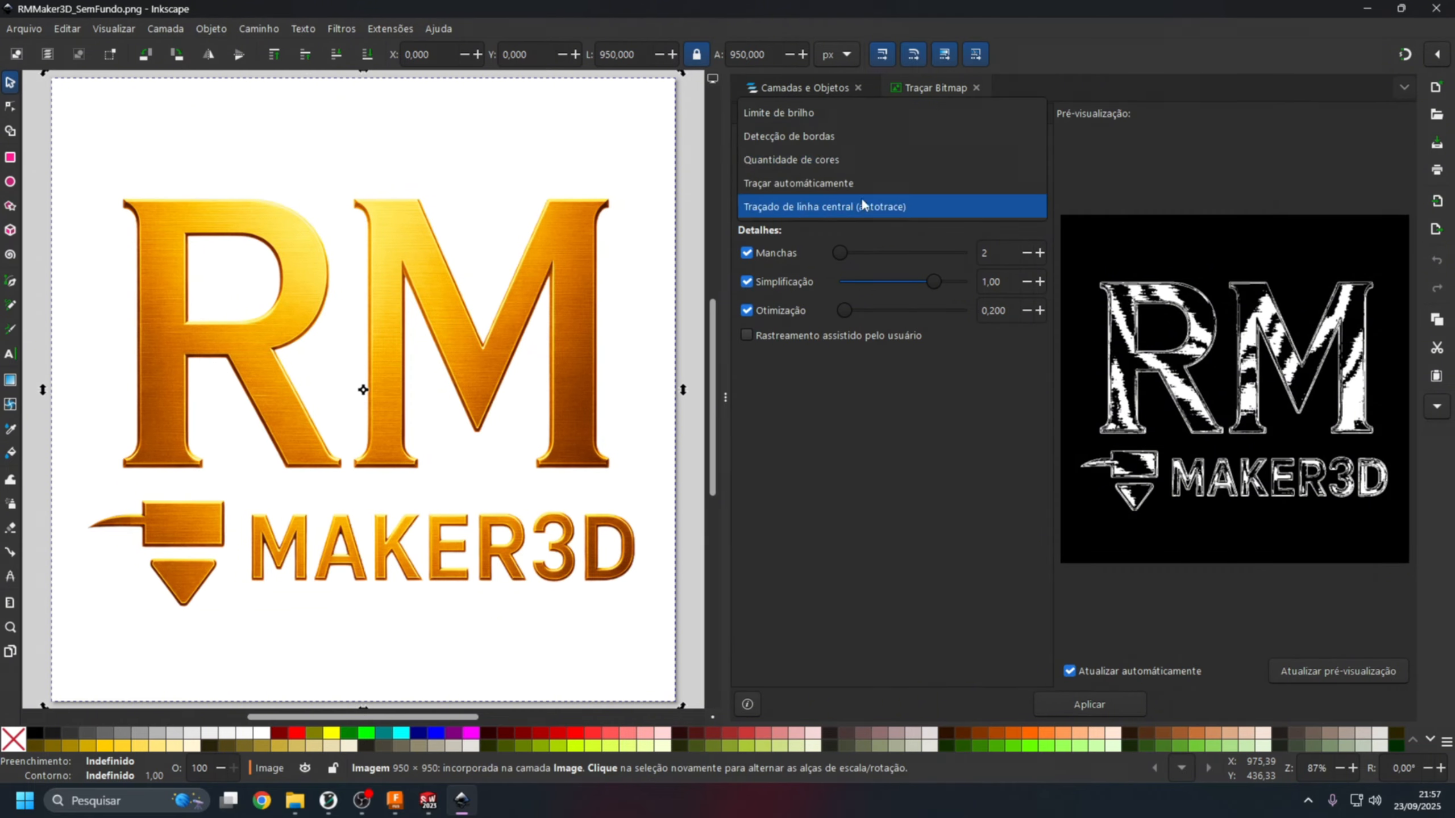
{"action": "left_click", "coordinate": [867, 182]}
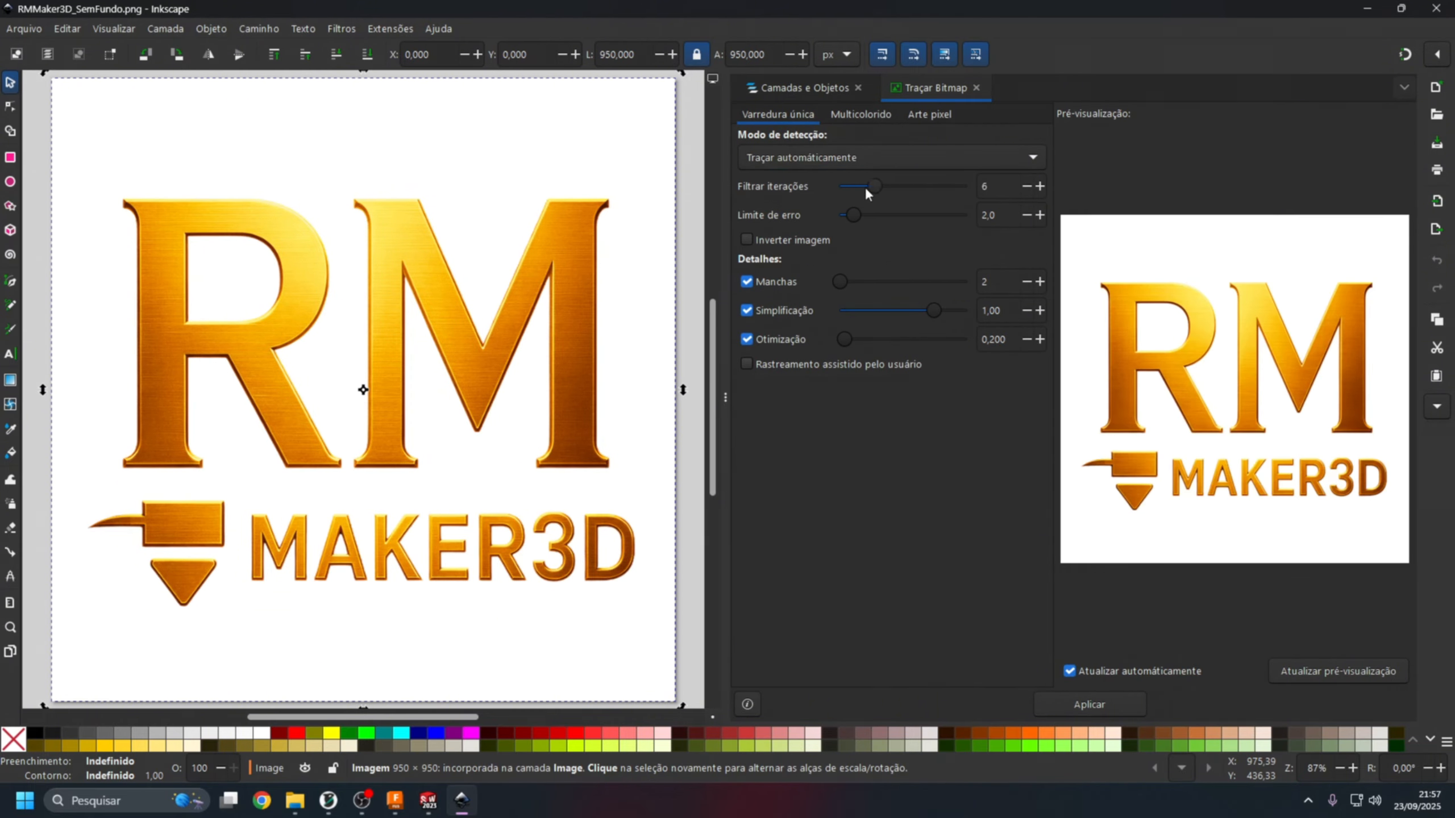
{"action": "left_click", "coordinate": [813, 158]}
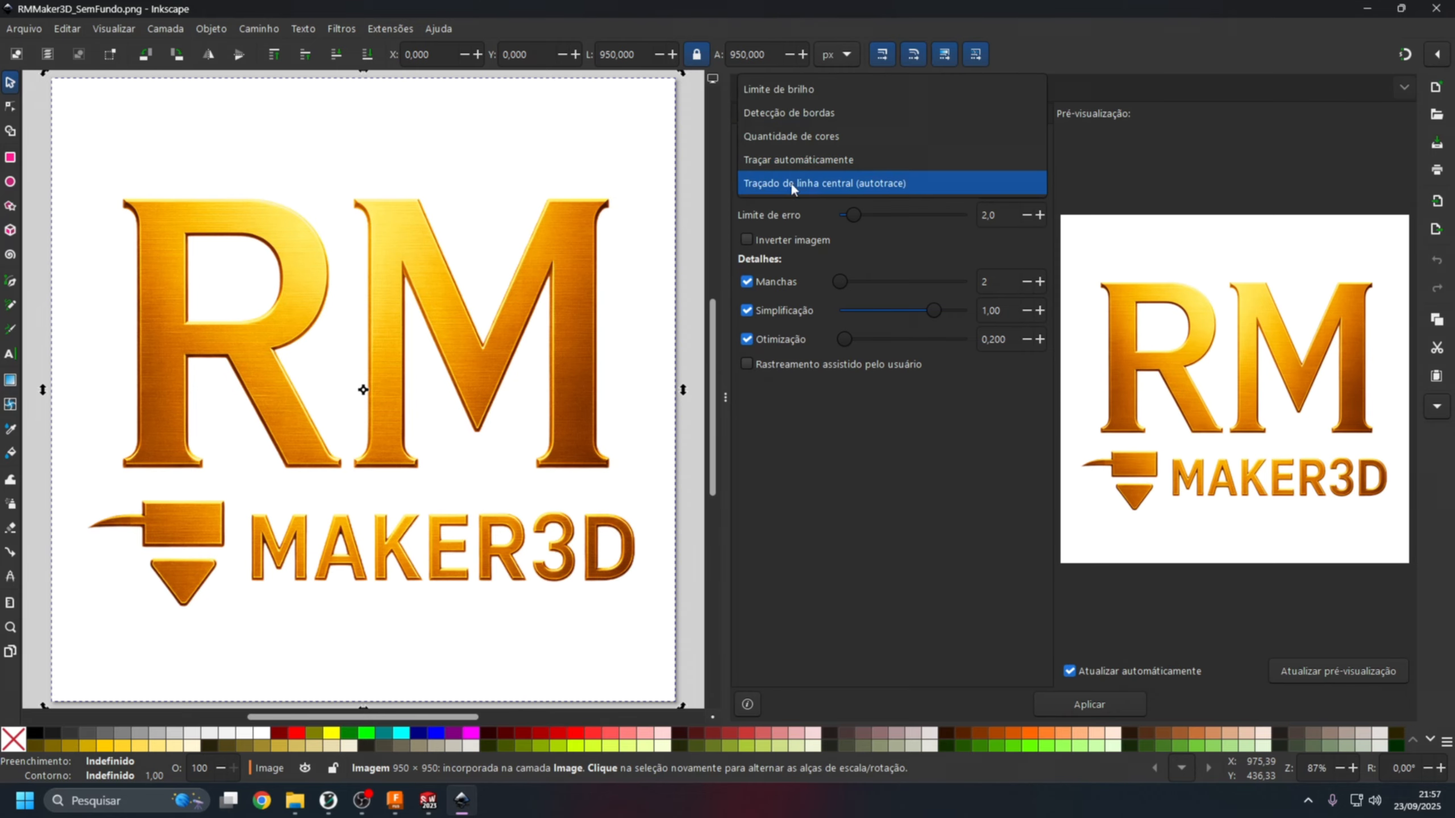
{"action": "left_click", "coordinate": [790, 184]}
{"action": "left_click", "coordinate": [820, 163]}
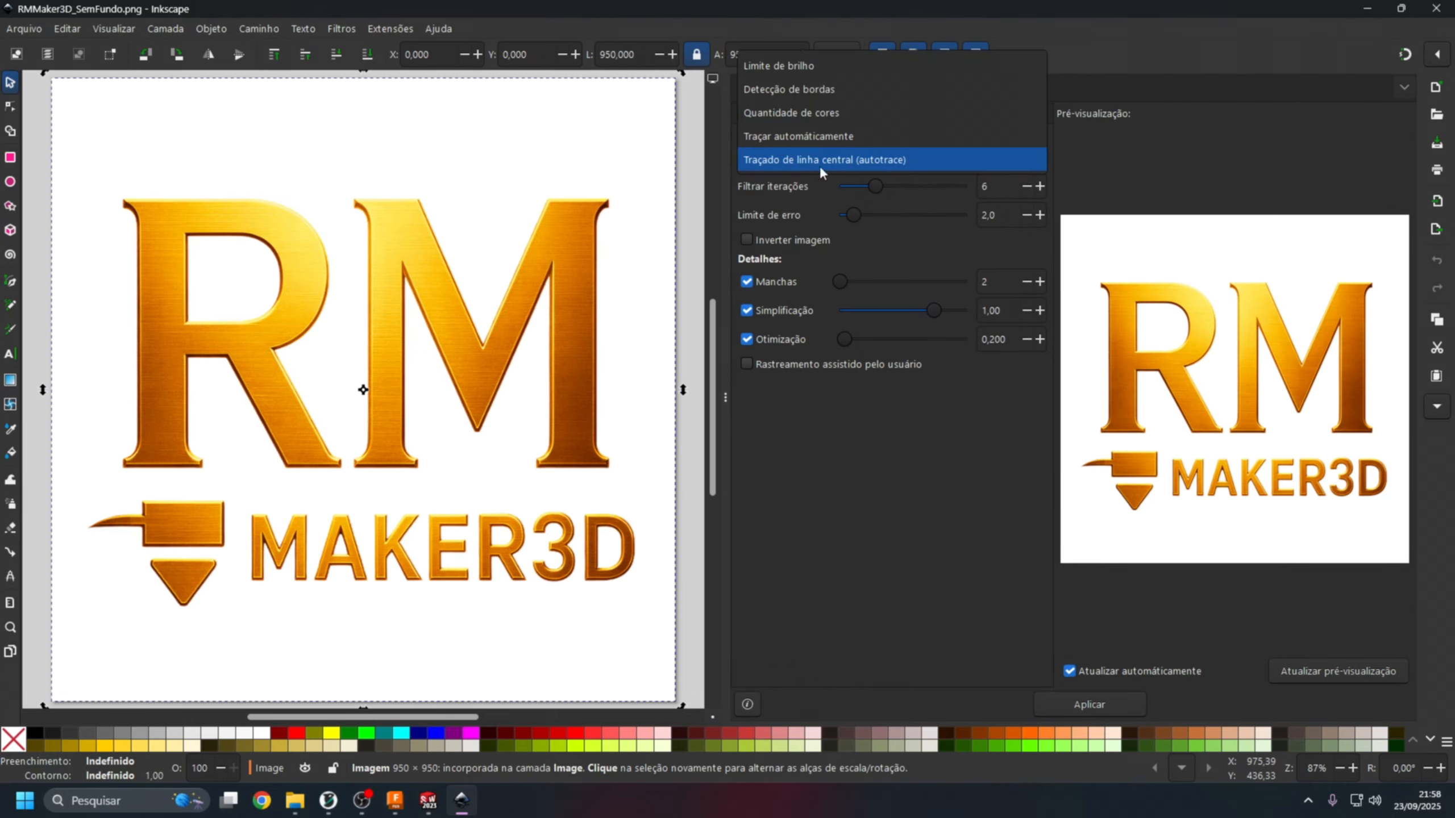
{"action": "left_click", "coordinate": [781, 65]}
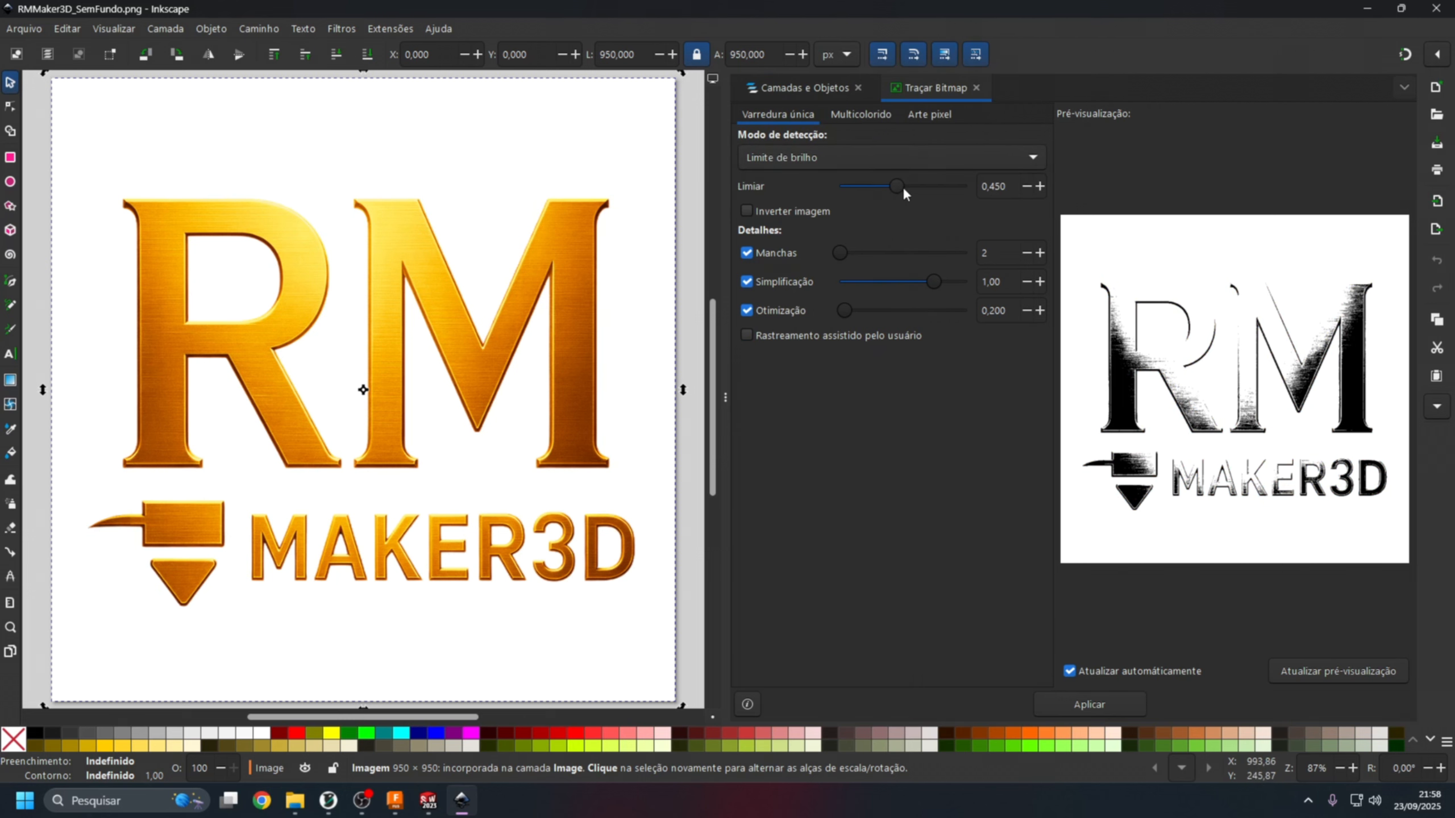
Trace the logo in brightness cutoff mode with the threshold set to 0.990.
{"action": "left_click_drag", "start_coordinate": [903, 187], "coordinate": [1040, 184]}
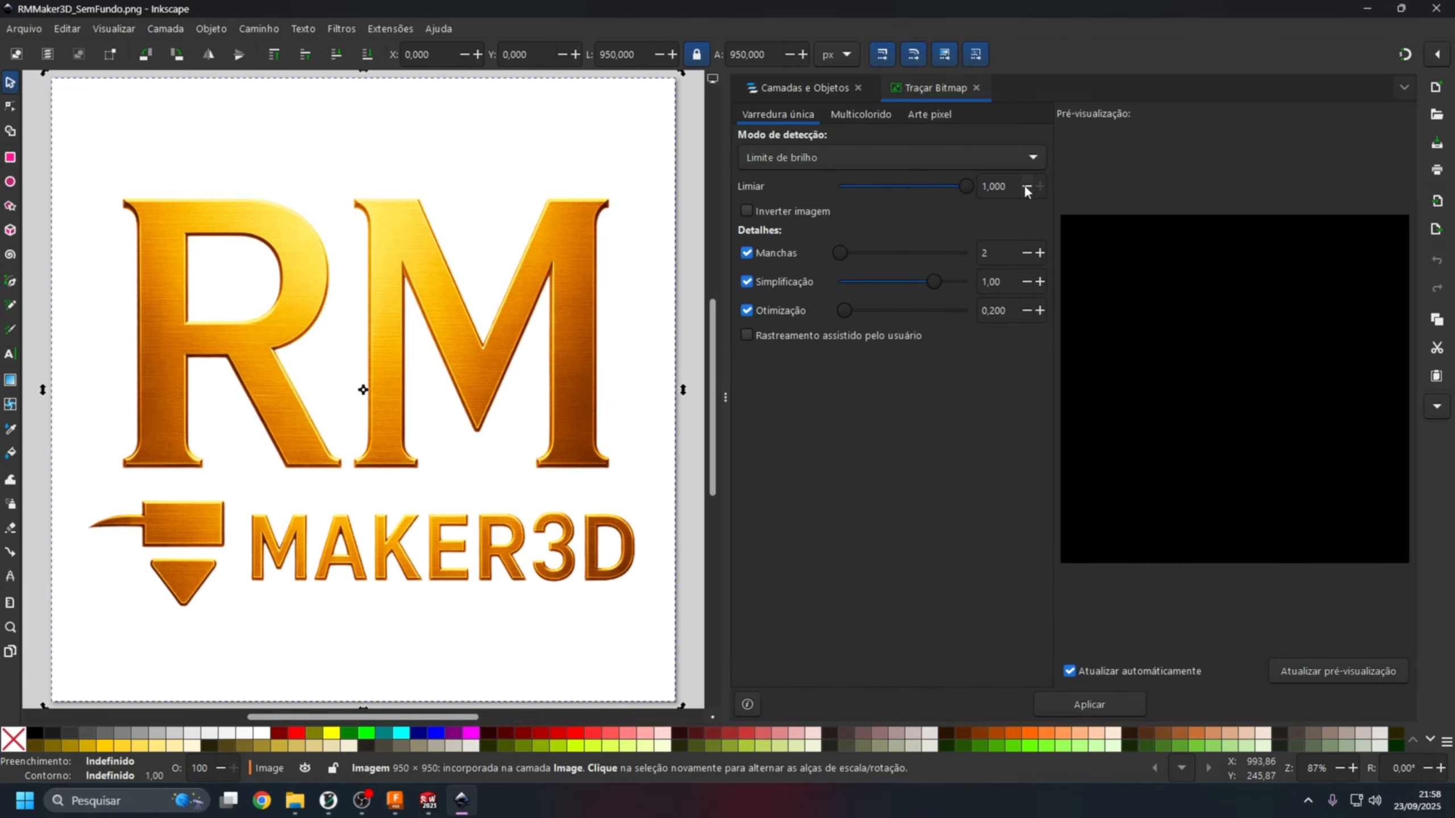
{"action": "left_click", "coordinate": [1026, 186]}
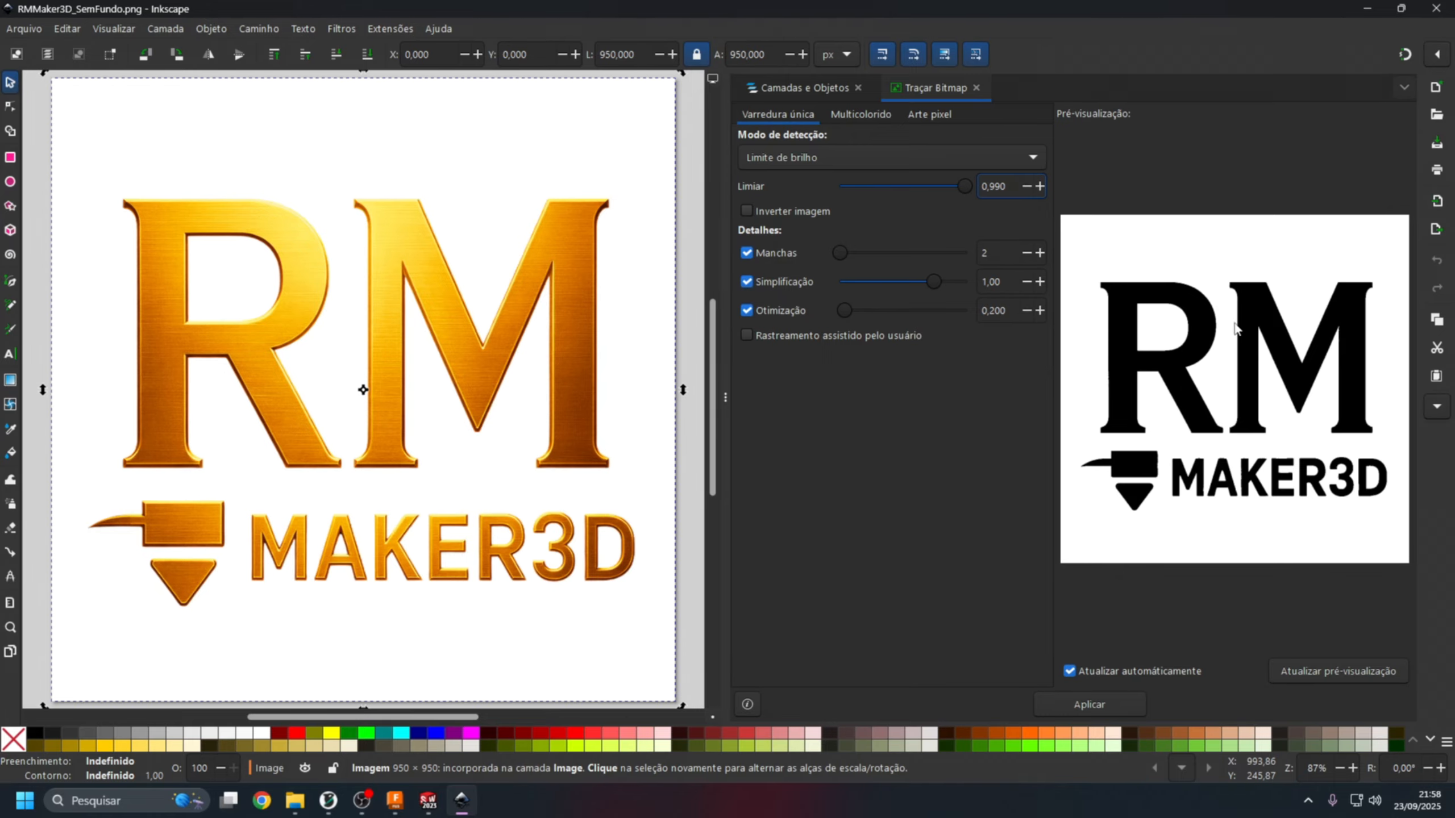
{"action": "left_click", "coordinate": [1090, 704]}
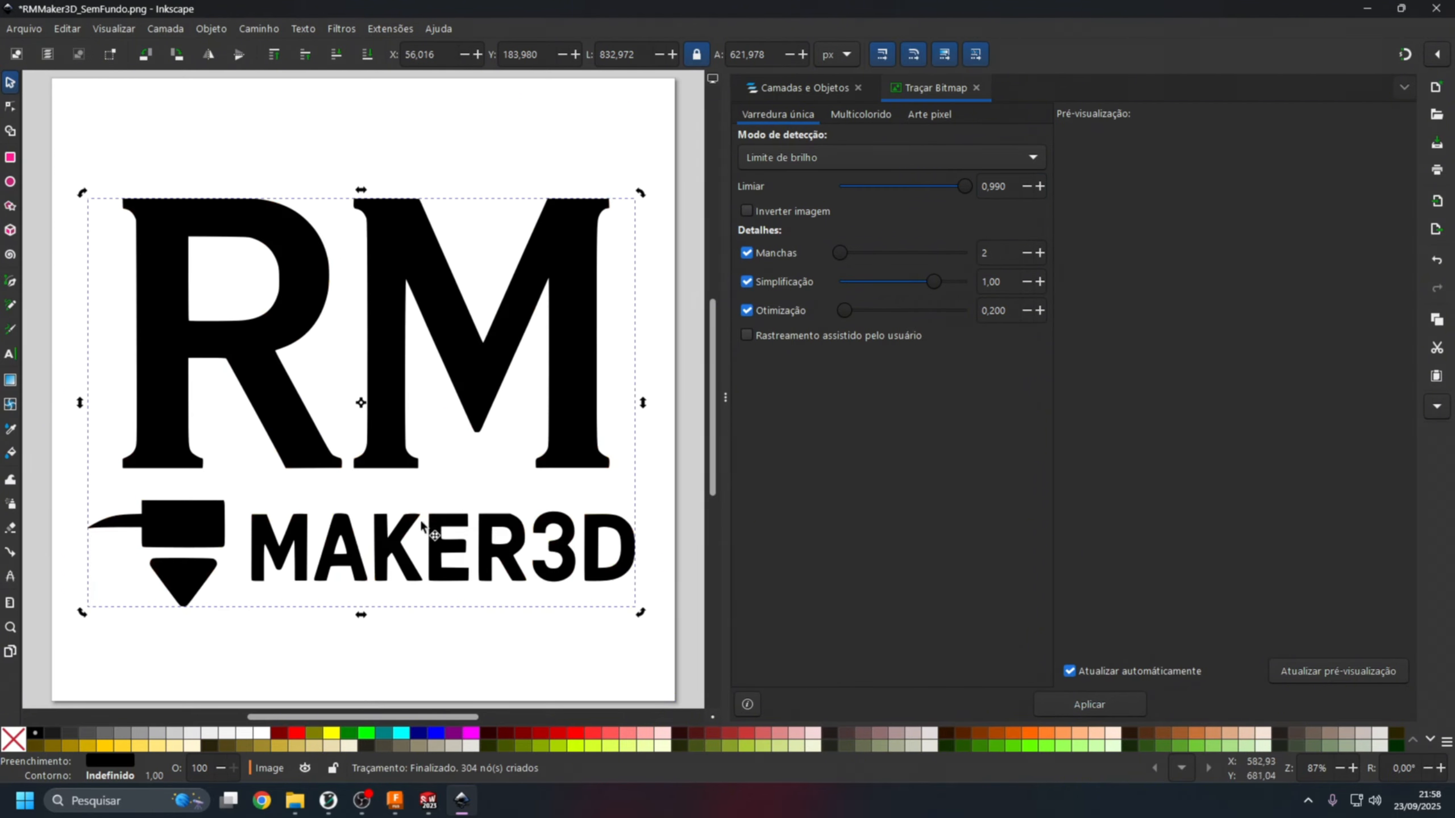
Move the black traced path slightly off the original and delete the golden bitmap underneath.
{"action": "left_click", "coordinate": [386, 281]}
{"action": "mouse_move", "coordinate": [385, 279]}
{"action": "left_mouse_down"}
{"action": "mouse_move", "coordinate": [390, 319]}
{"action": "mouse_move", "coordinate": [392, 302]}
{"action": "left_mouse_up"}
{"action": "left_click", "coordinate": [403, 202]}
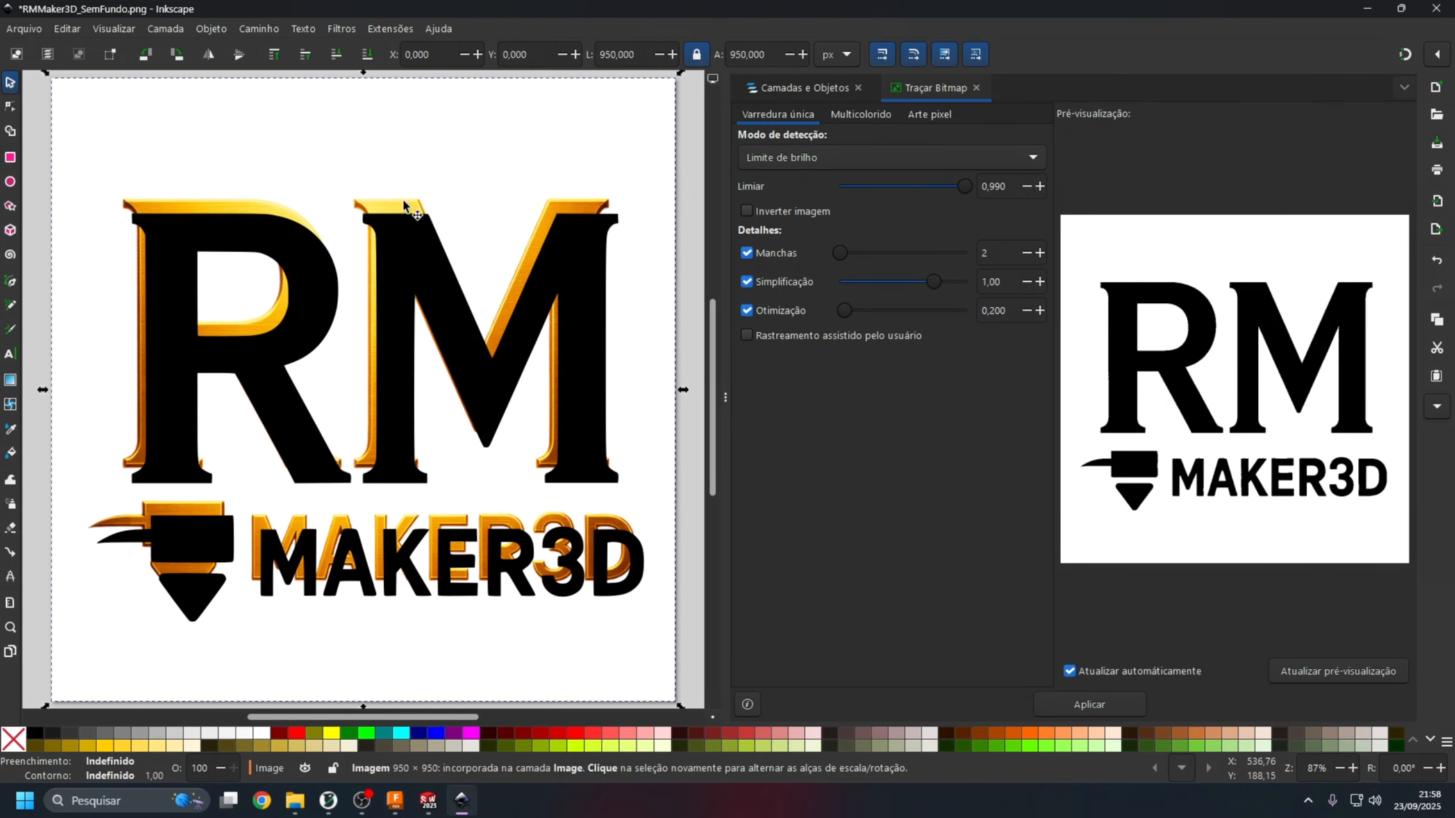
{"action": "key", "text": "Delete"}
Inspect the traced letter edges up close and nudge the traced logo slightly upward on the page.
{"action": "left_click", "coordinate": [396, 289]}
{"action": "scroll", "coordinate": [395, 533], "scroll_direction": "down", "scroll_amount": 2}
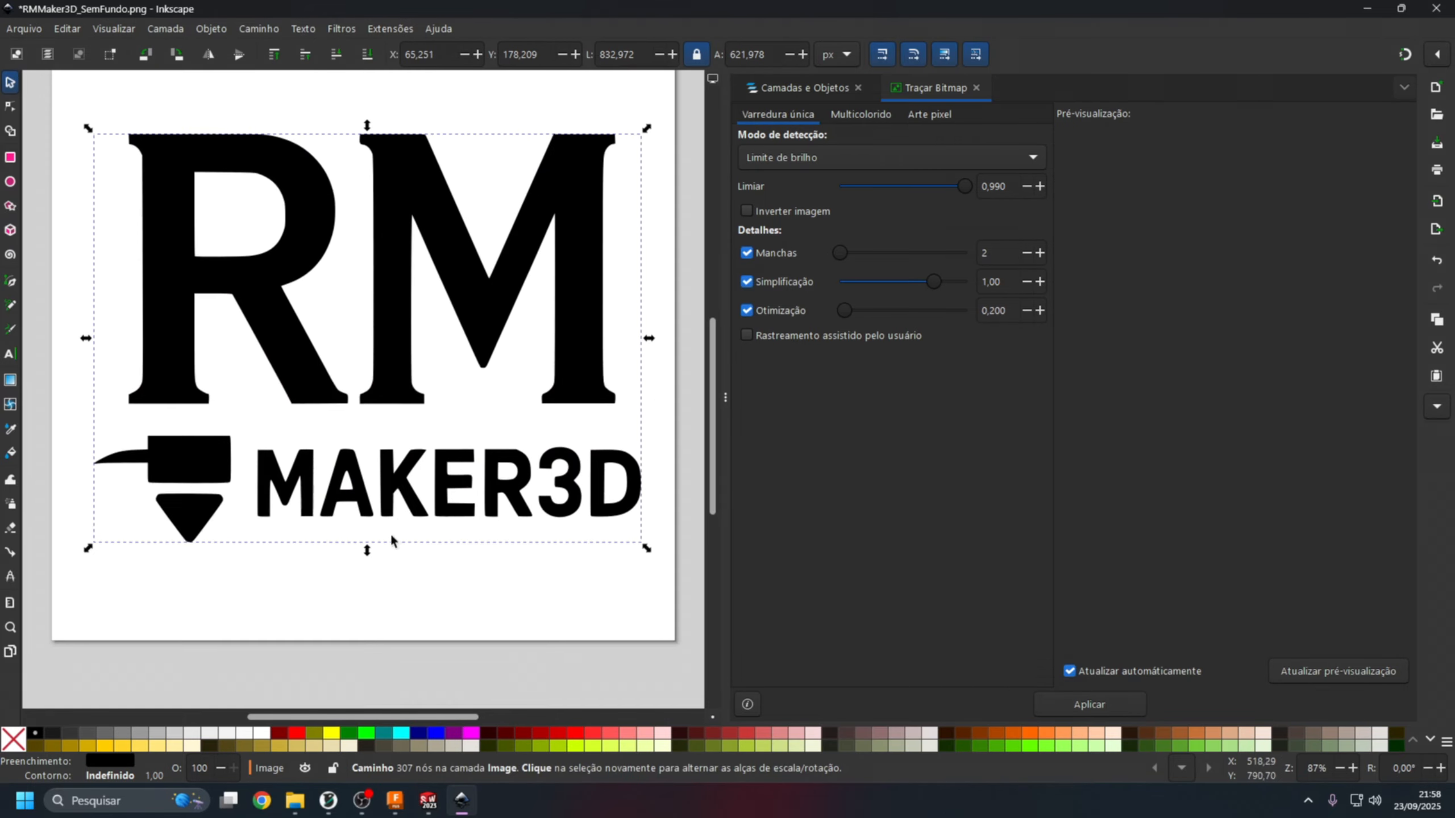
{"action": "scroll", "coordinate": [391, 539], "scroll_direction": "up", "scroll_amount": 8, "text": "ctrl"}
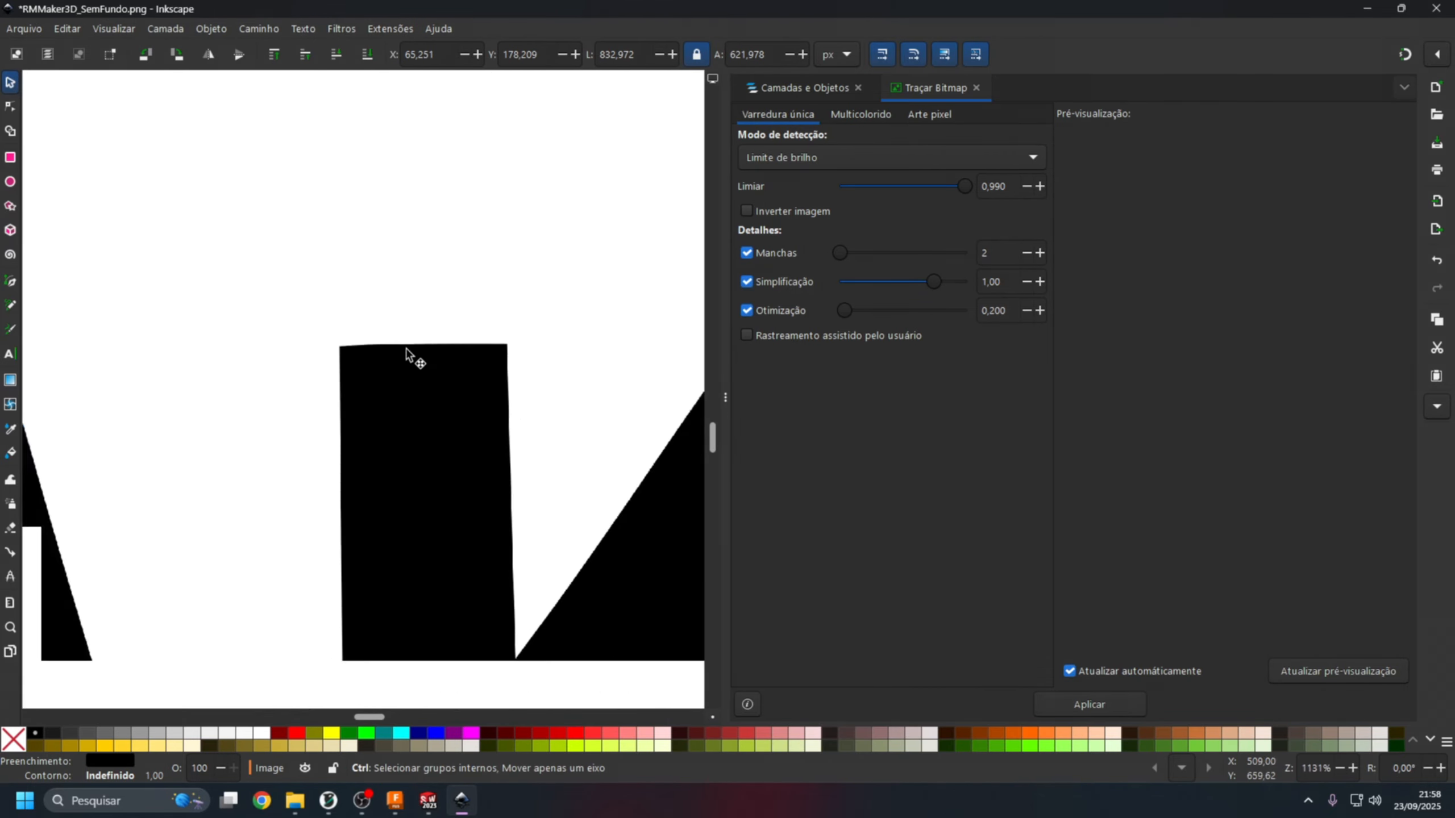
{"action": "scroll", "coordinate": [407, 354], "scroll_direction": "down", "scroll_amount": 4, "text": "ctrl"}
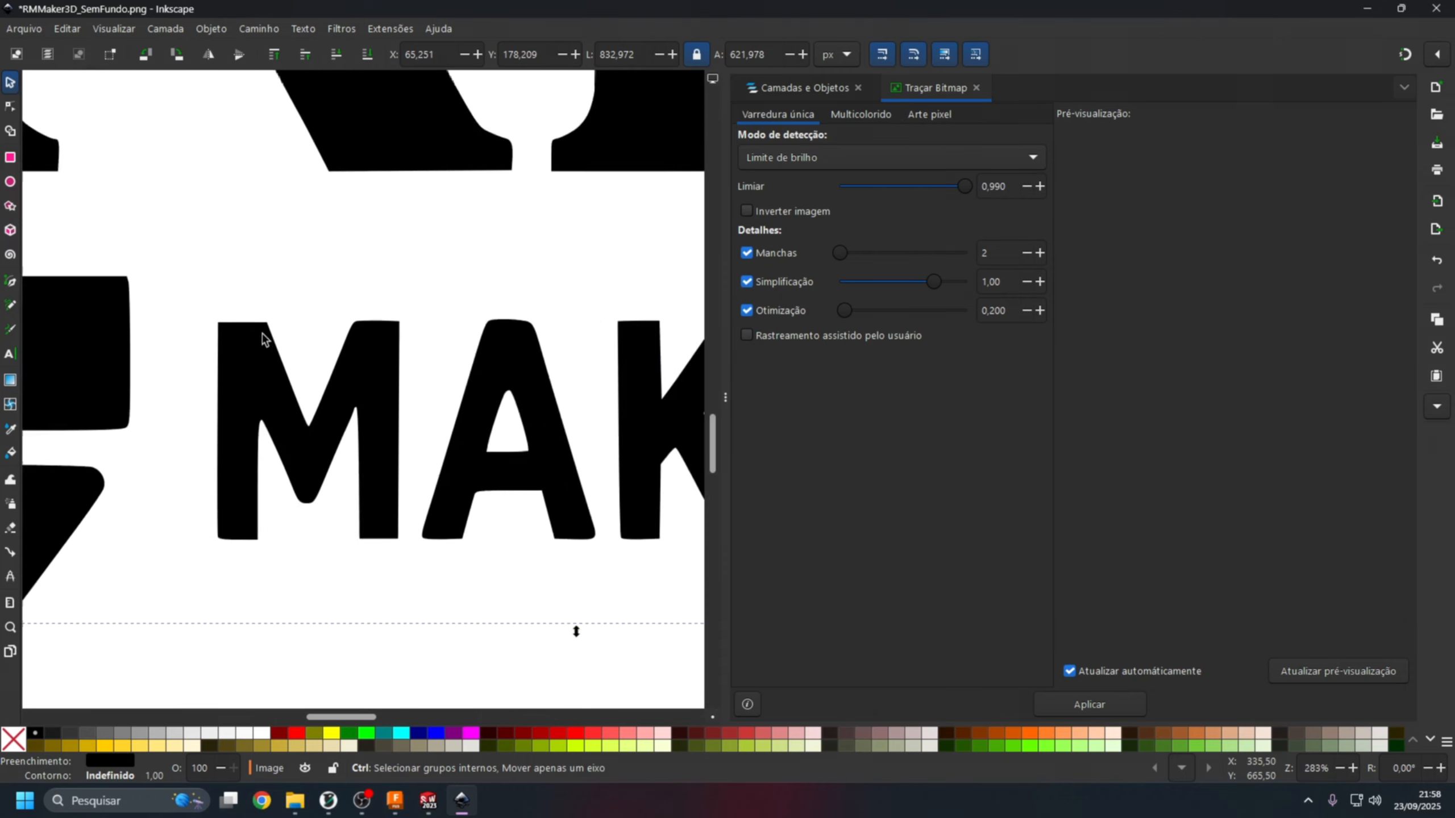
{"action": "scroll", "coordinate": [275, 332], "scroll_direction": "up", "scroll_amount": 4, "text": "ctrl"}
{"action": "scroll", "coordinate": [354, 509], "scroll_direction": "down", "scroll_amount": 7, "text": "ctrl"}
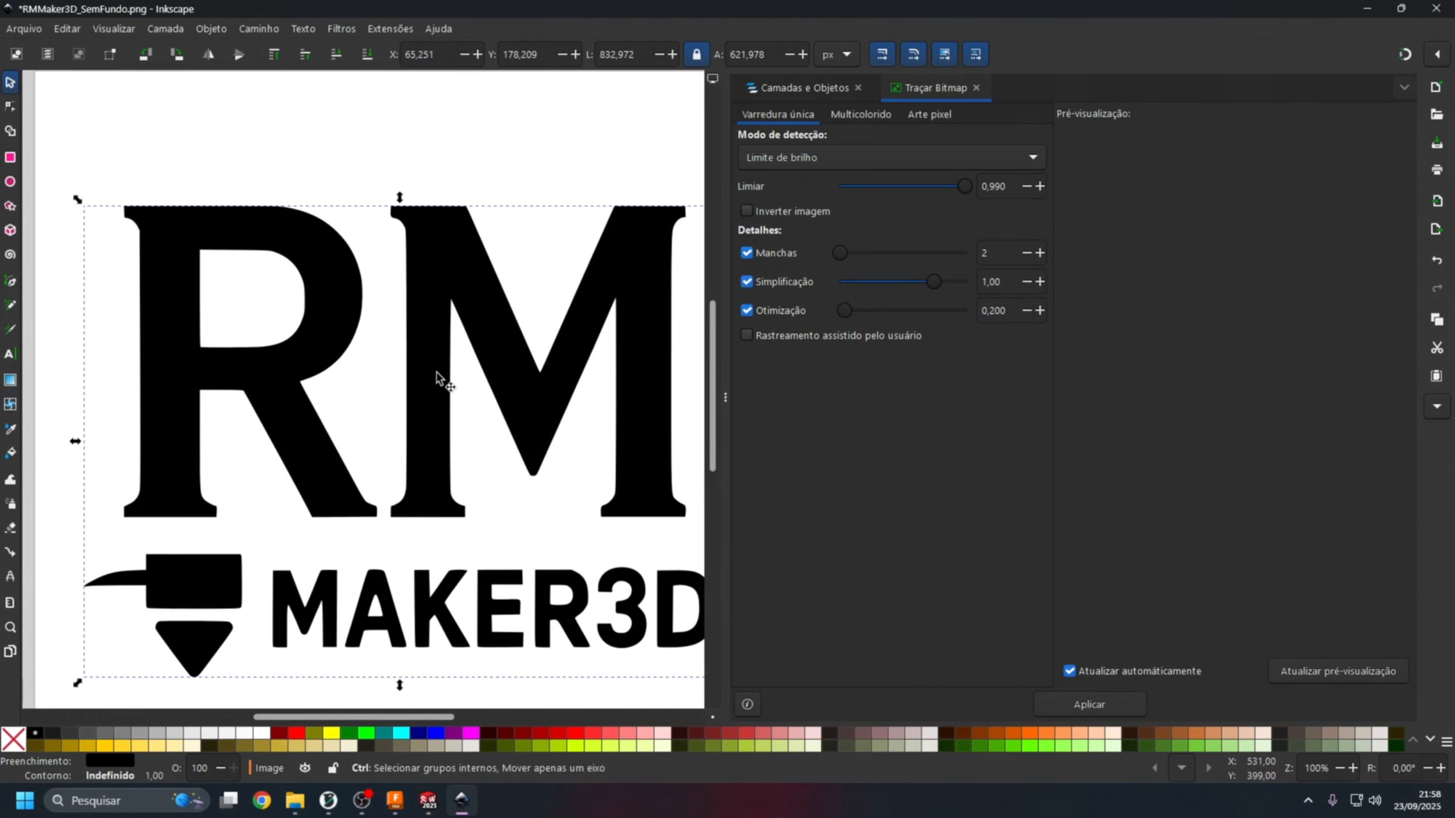
{"action": "scroll", "coordinate": [437, 378], "scroll_direction": "down", "scroll_amount": 2, "text": "ctrl"}
{"action": "scroll", "coordinate": [461, 491], "scroll_direction": "up", "scroll_amount": 1, "text": "ctrl"}
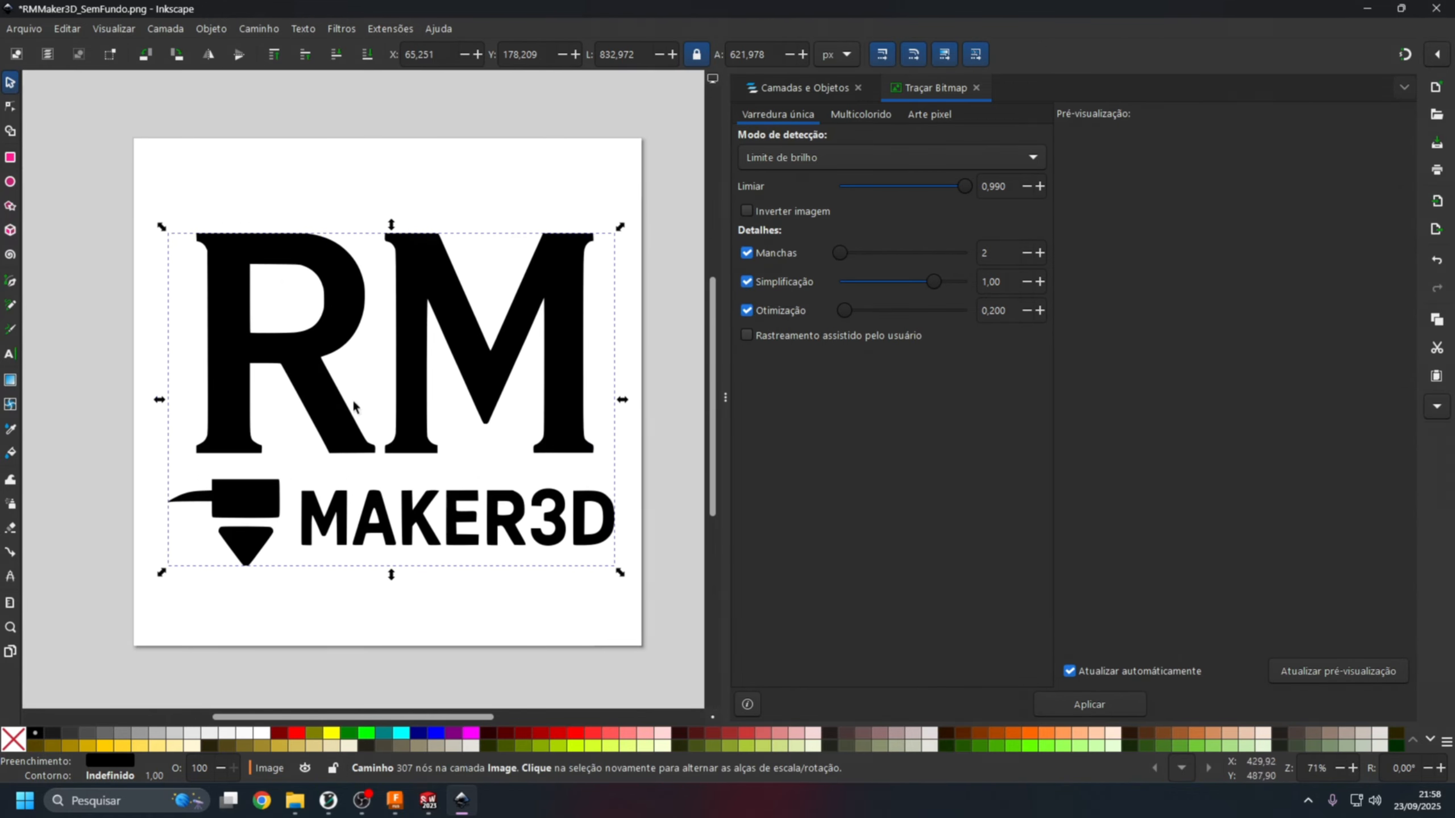
{"action": "left_click_drag", "start_coordinate": [416, 363], "coordinate": [413, 358]}
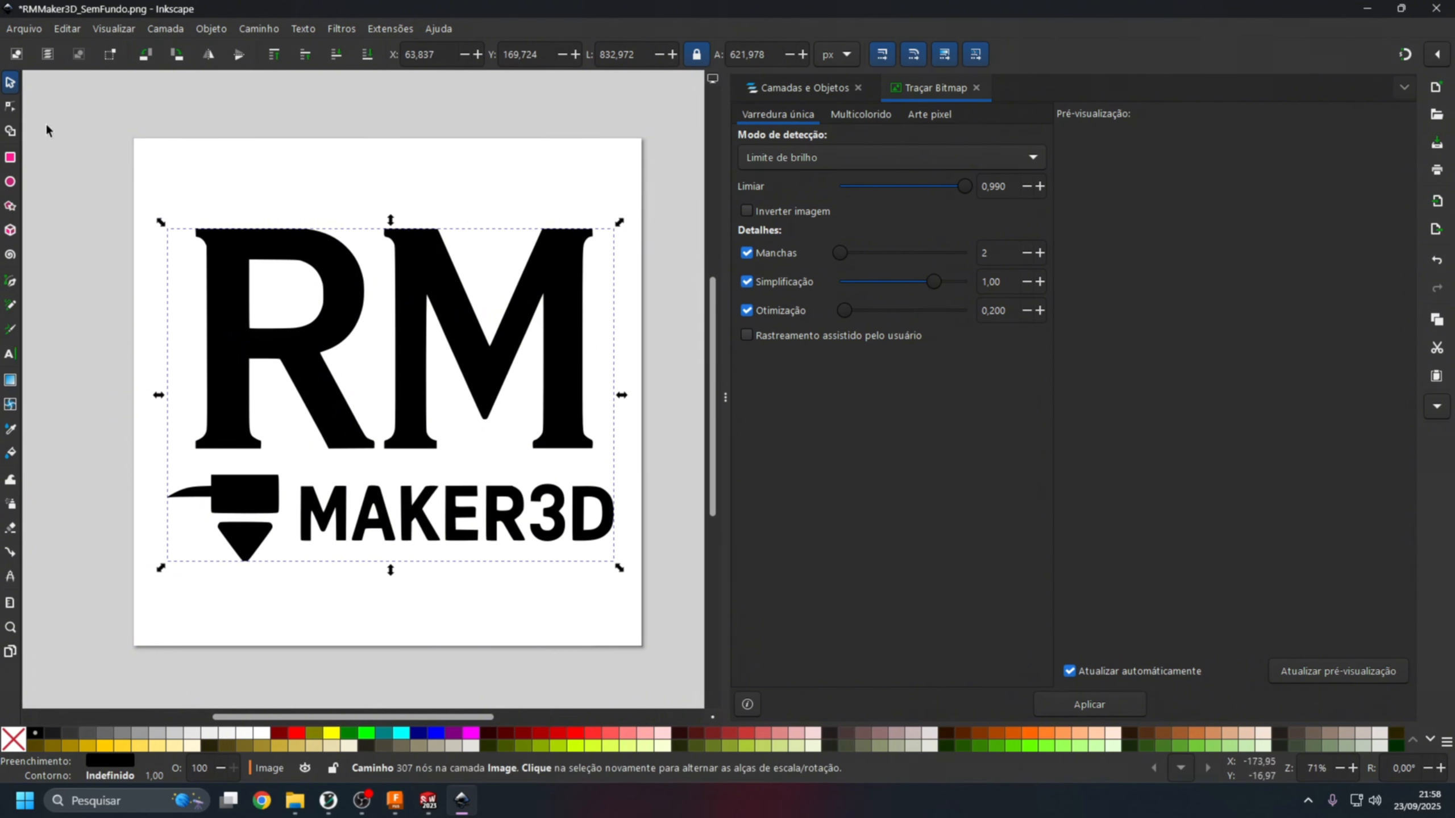
Export the page in Inkscape SVG format as RMMaker3D_SemFundo.svg to the Logo folder, exporting again to replace the existing file.
{"action": "left_click", "coordinate": [23, 28]}
{"action": "left_click", "coordinate": [73, 281]}
{"action": "left_click", "coordinate": [1316, 668]}
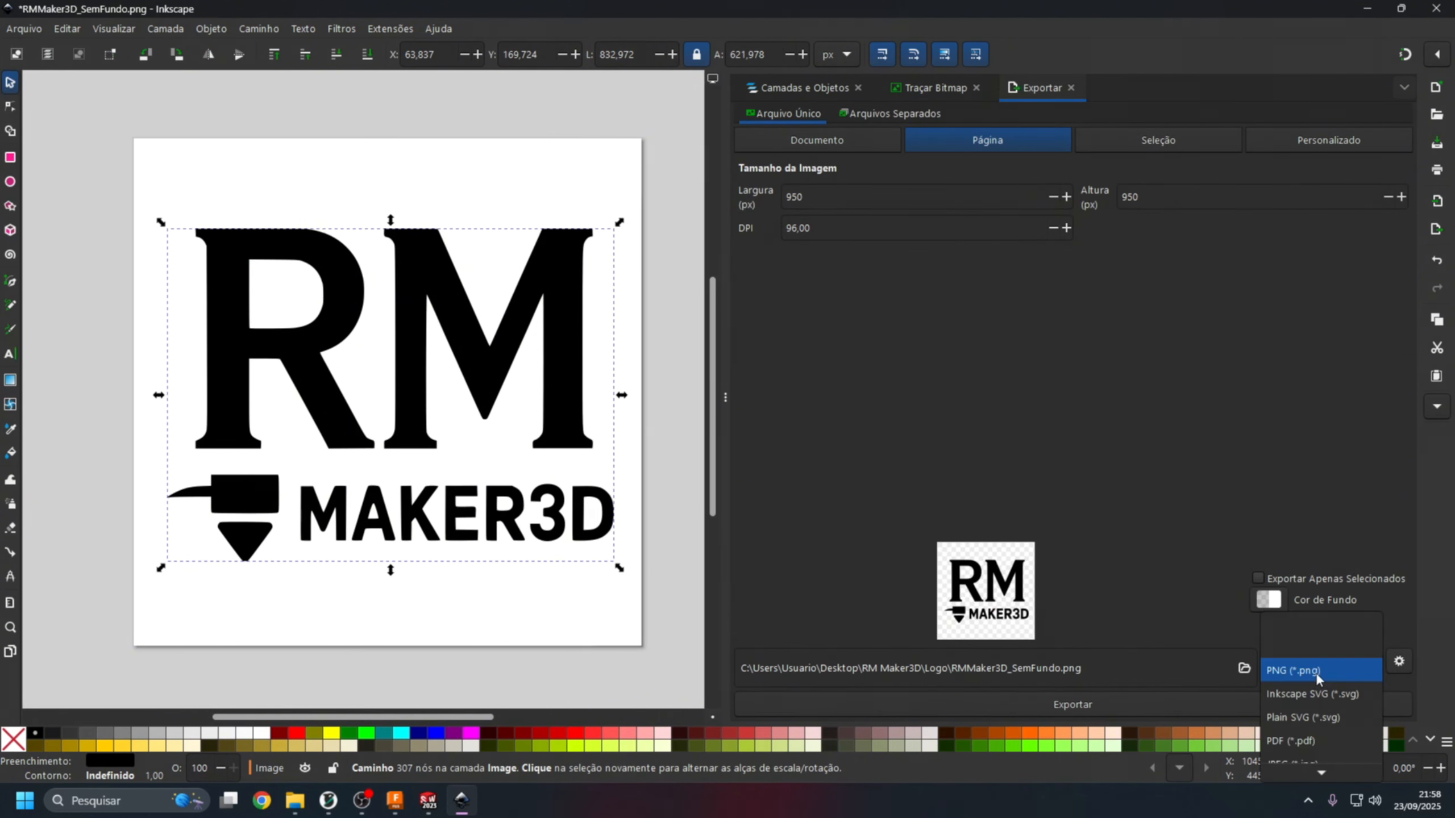
{"action": "left_click", "coordinate": [1353, 697]}
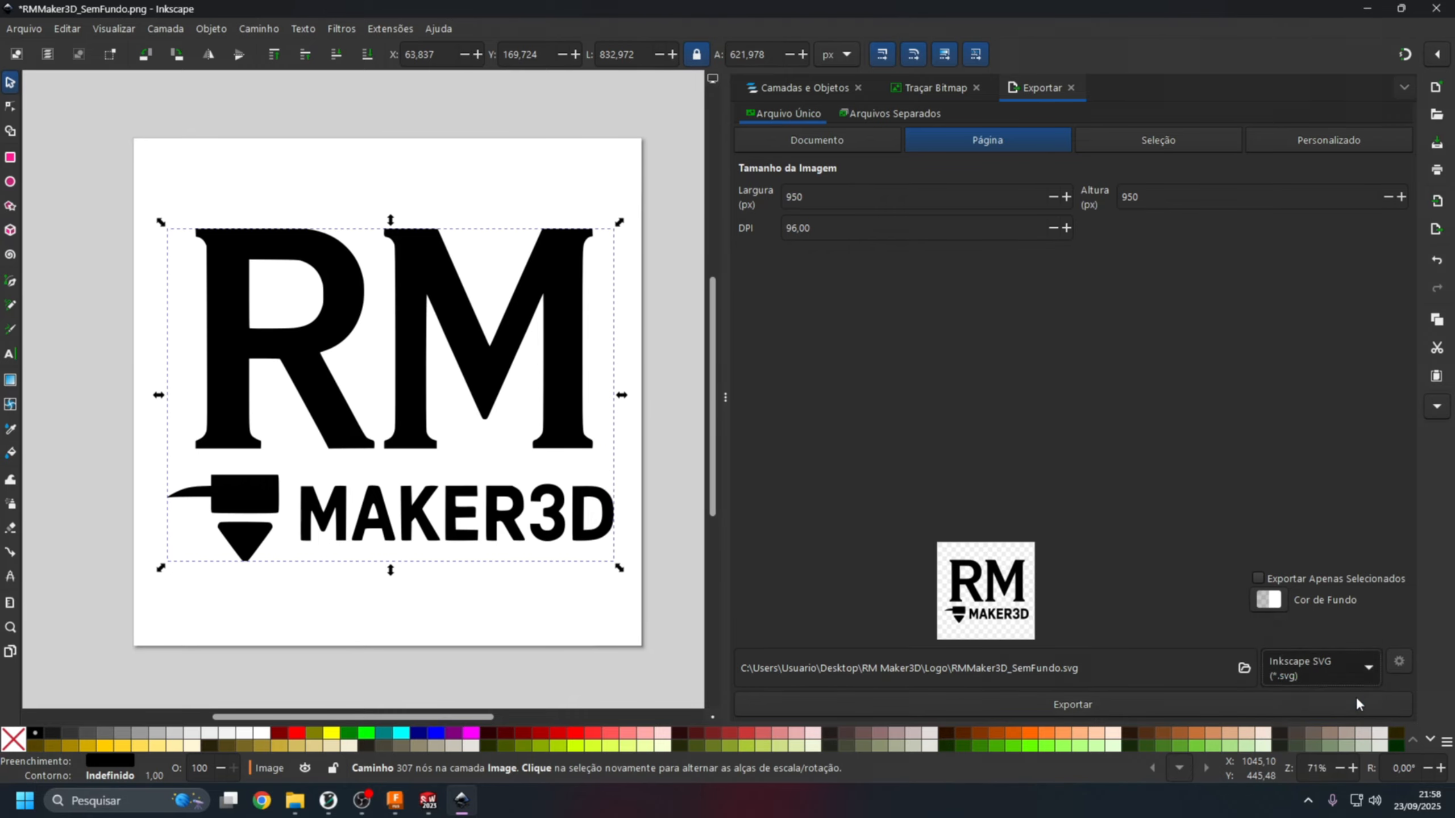
{"action": "left_click", "coordinate": [1071, 703]}
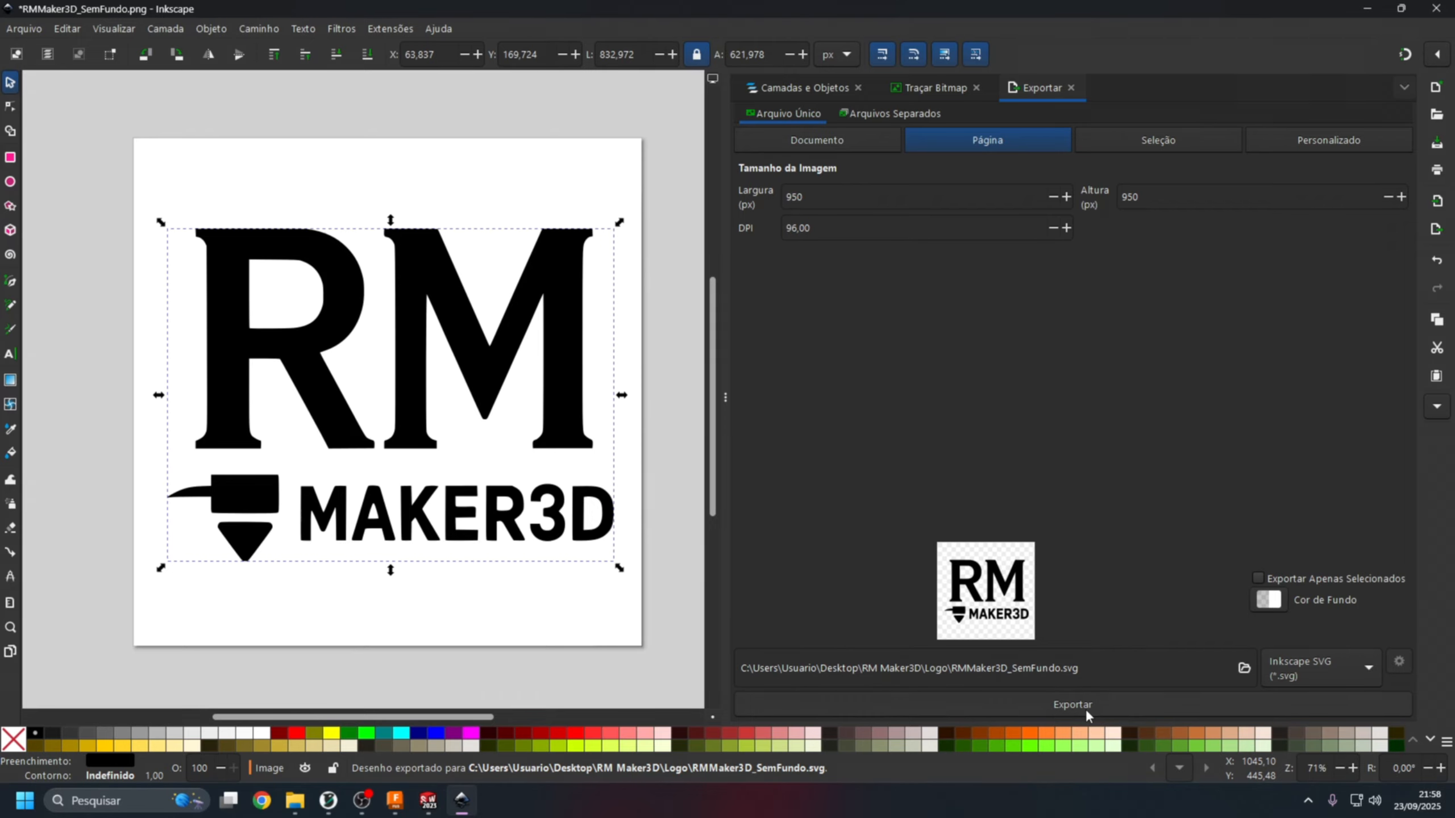
{"action": "left_click", "coordinate": [1085, 709]}
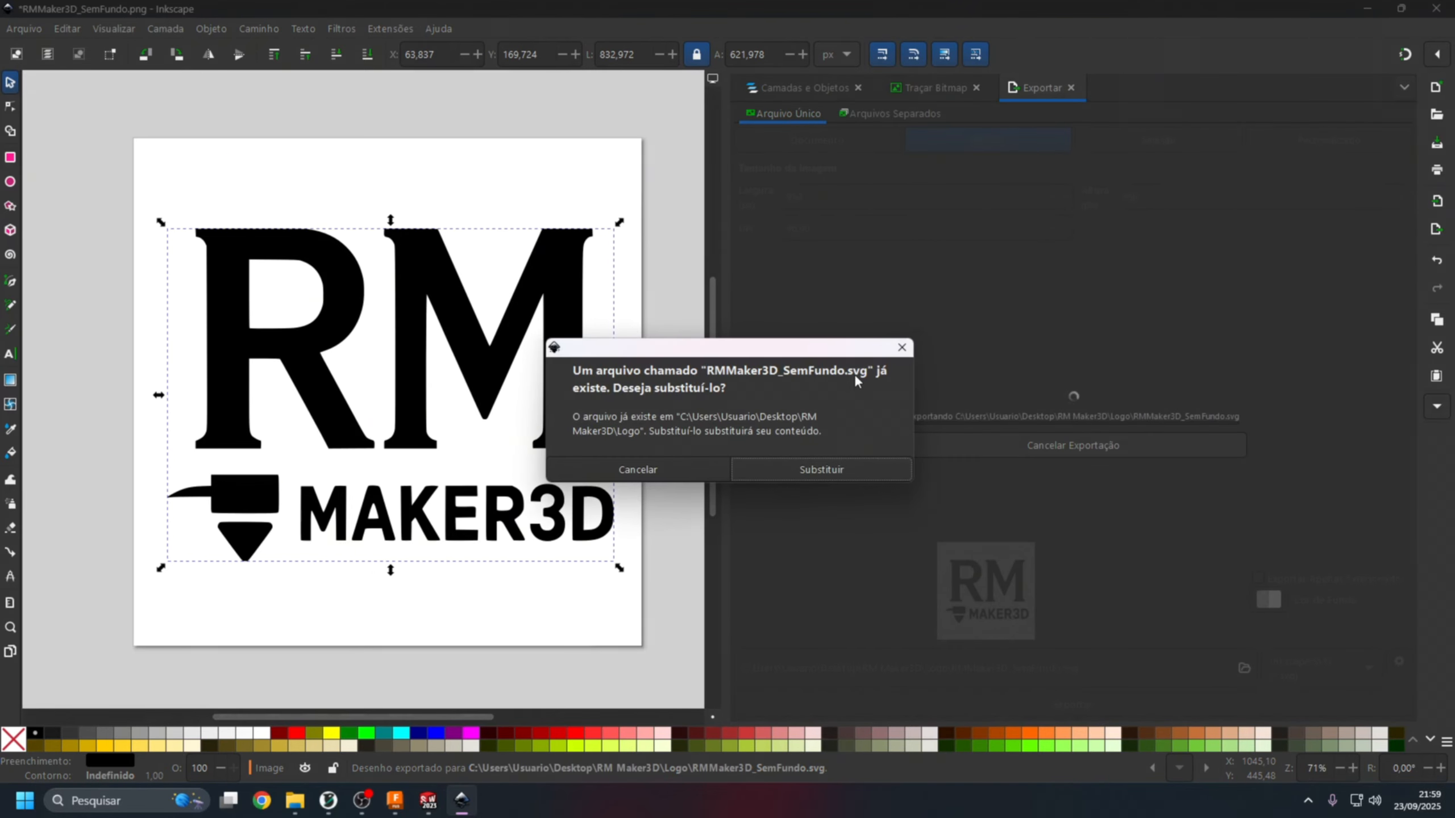
{"action": "left_click", "coordinate": [869, 473]}
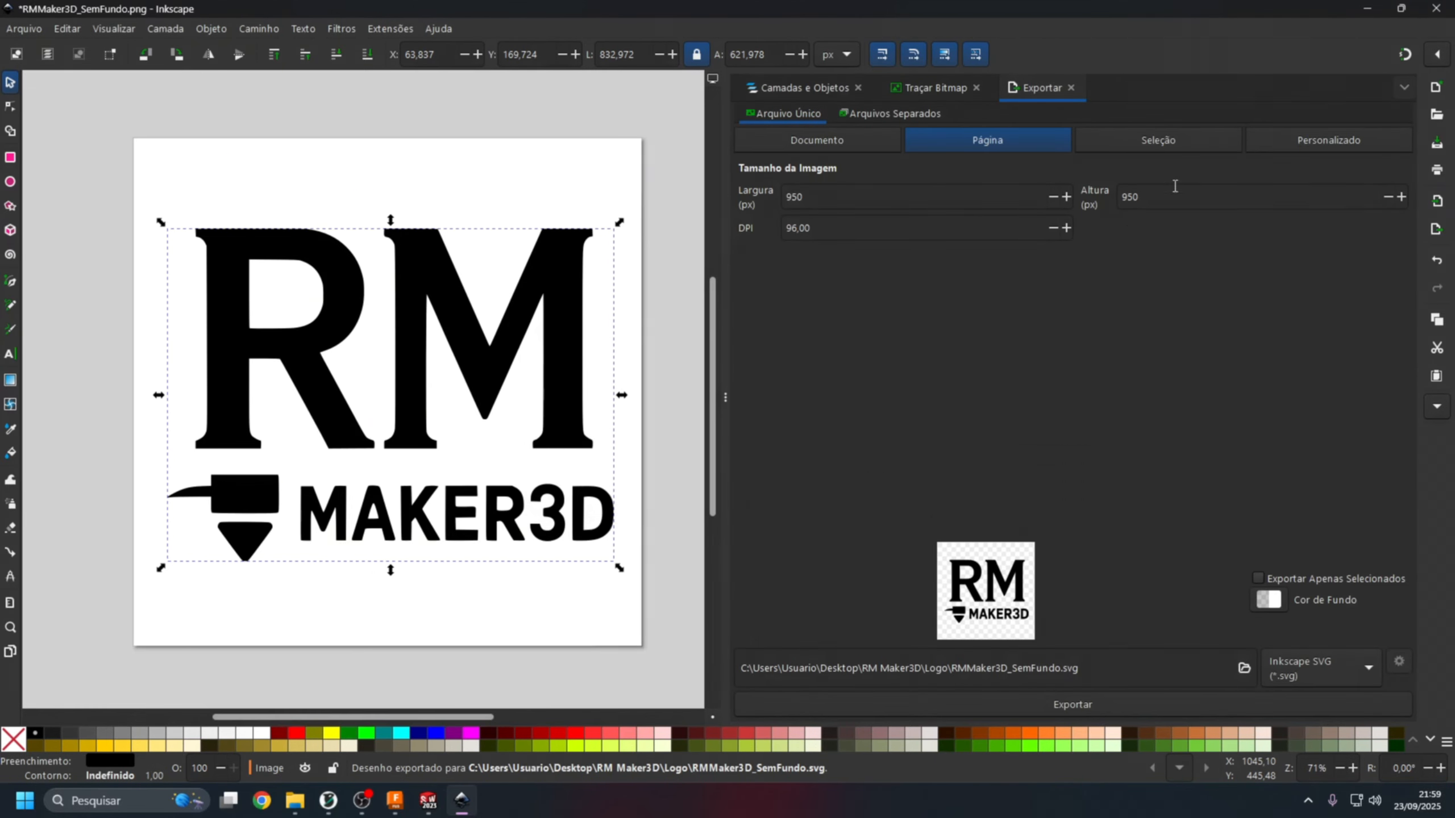
Close Inkscape without saving the traced document, look in on SolidWorks, and switch to the empty design in Autodesk Fusion.
{"action": "left_click", "coordinate": [1435, 8]}
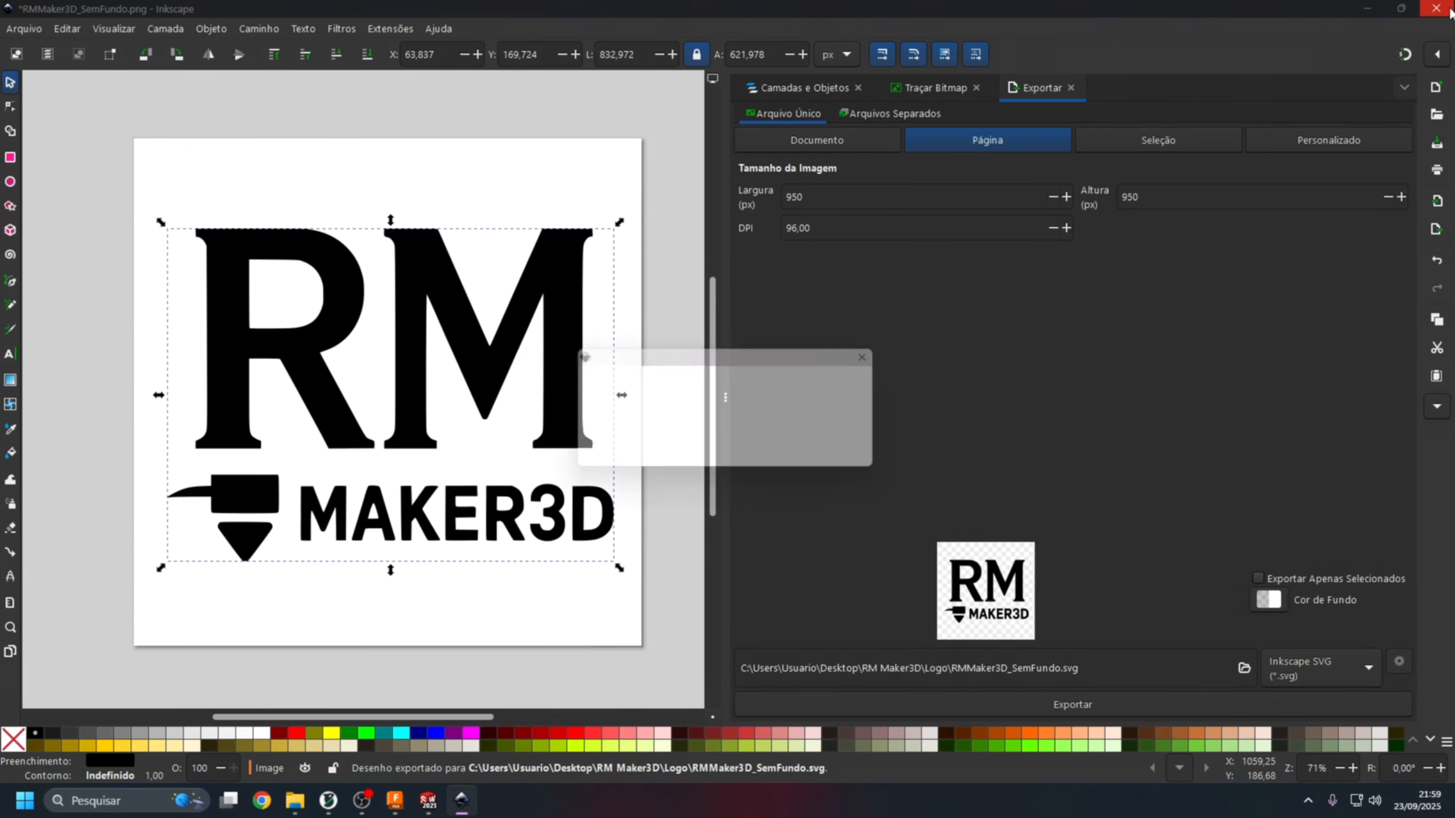
{"action": "left_click", "coordinate": [630, 462]}
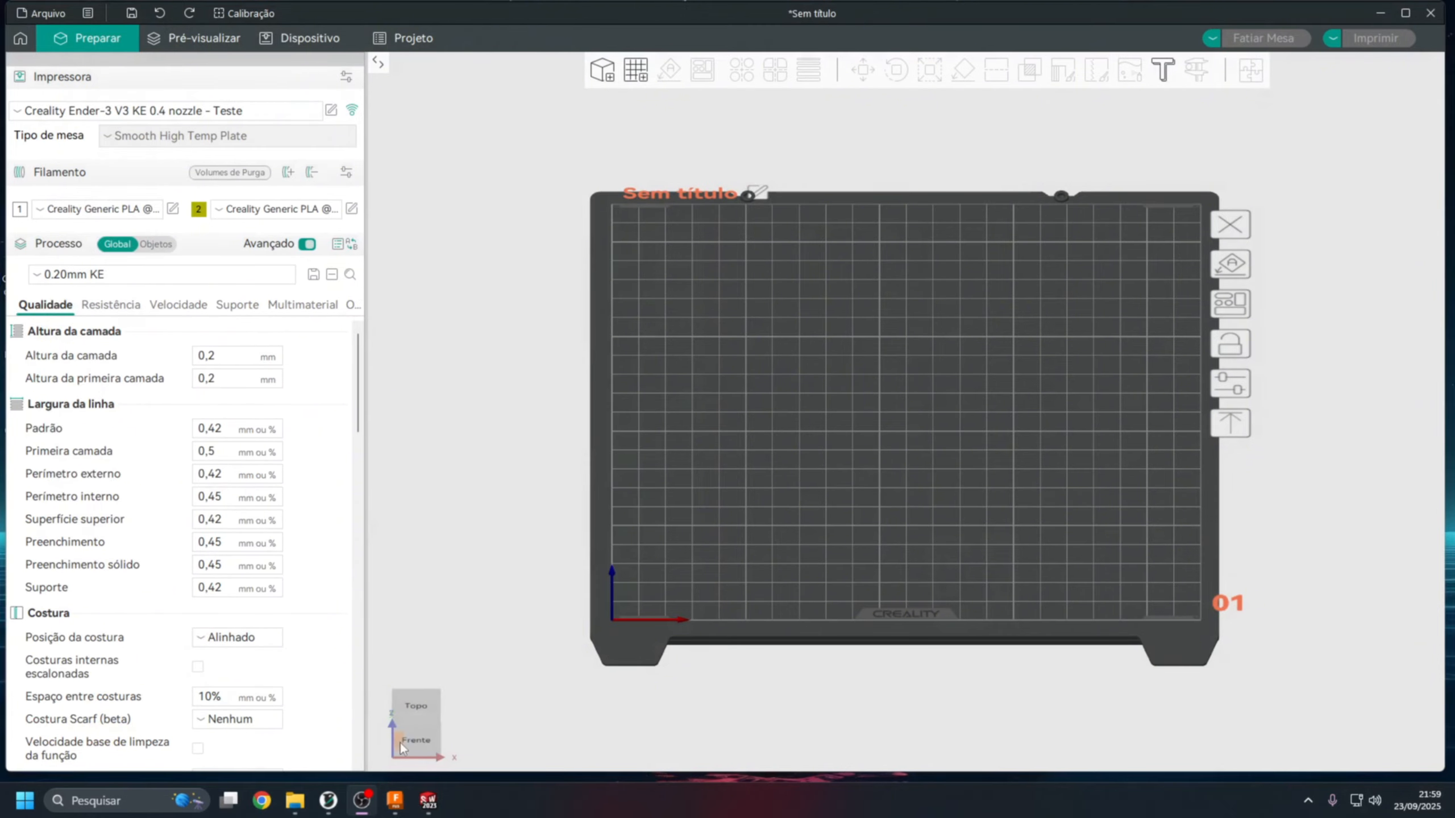
{"action": "left_click", "coordinate": [396, 802]}
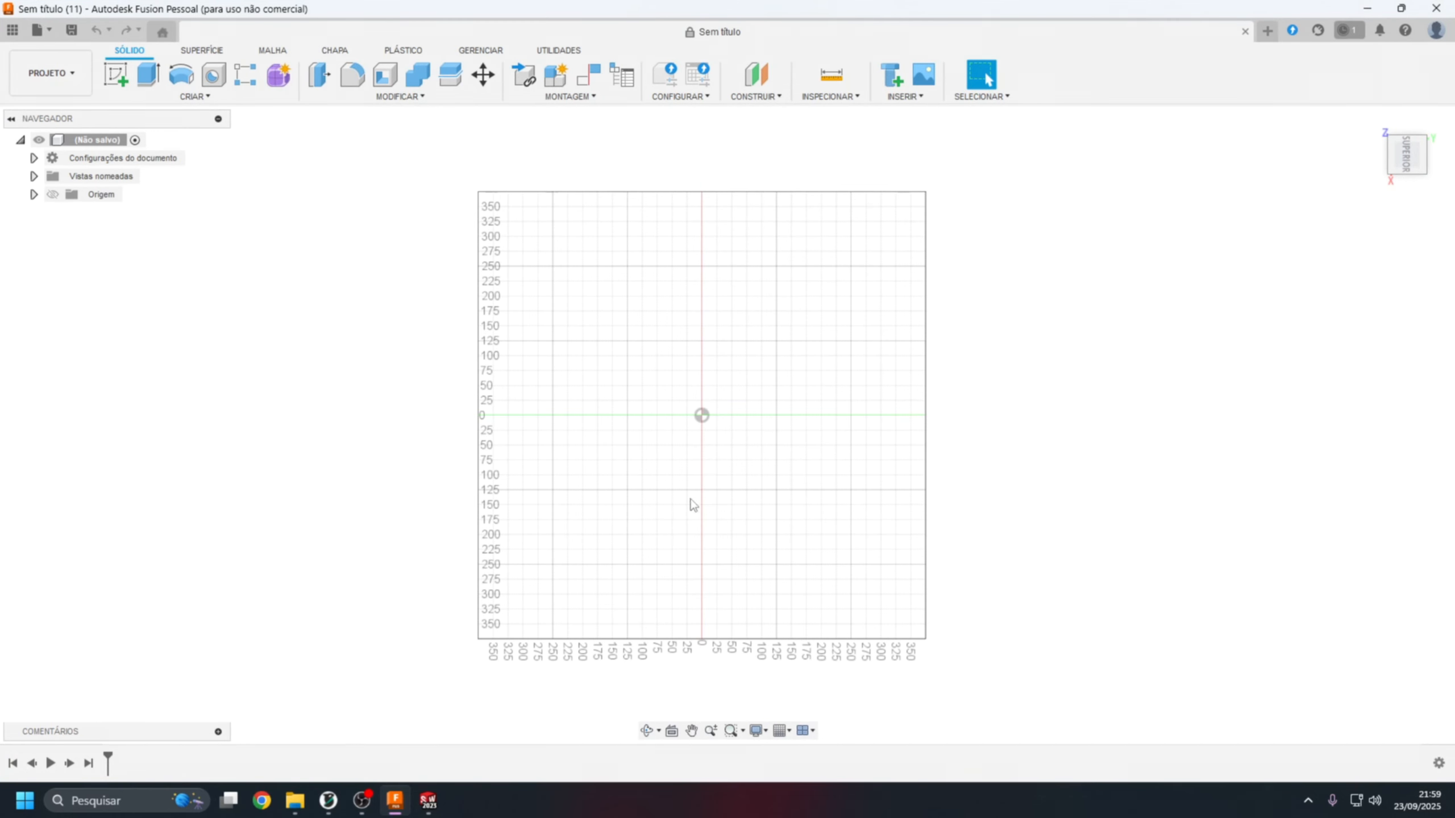
{"action": "left_click", "coordinate": [430, 801]}
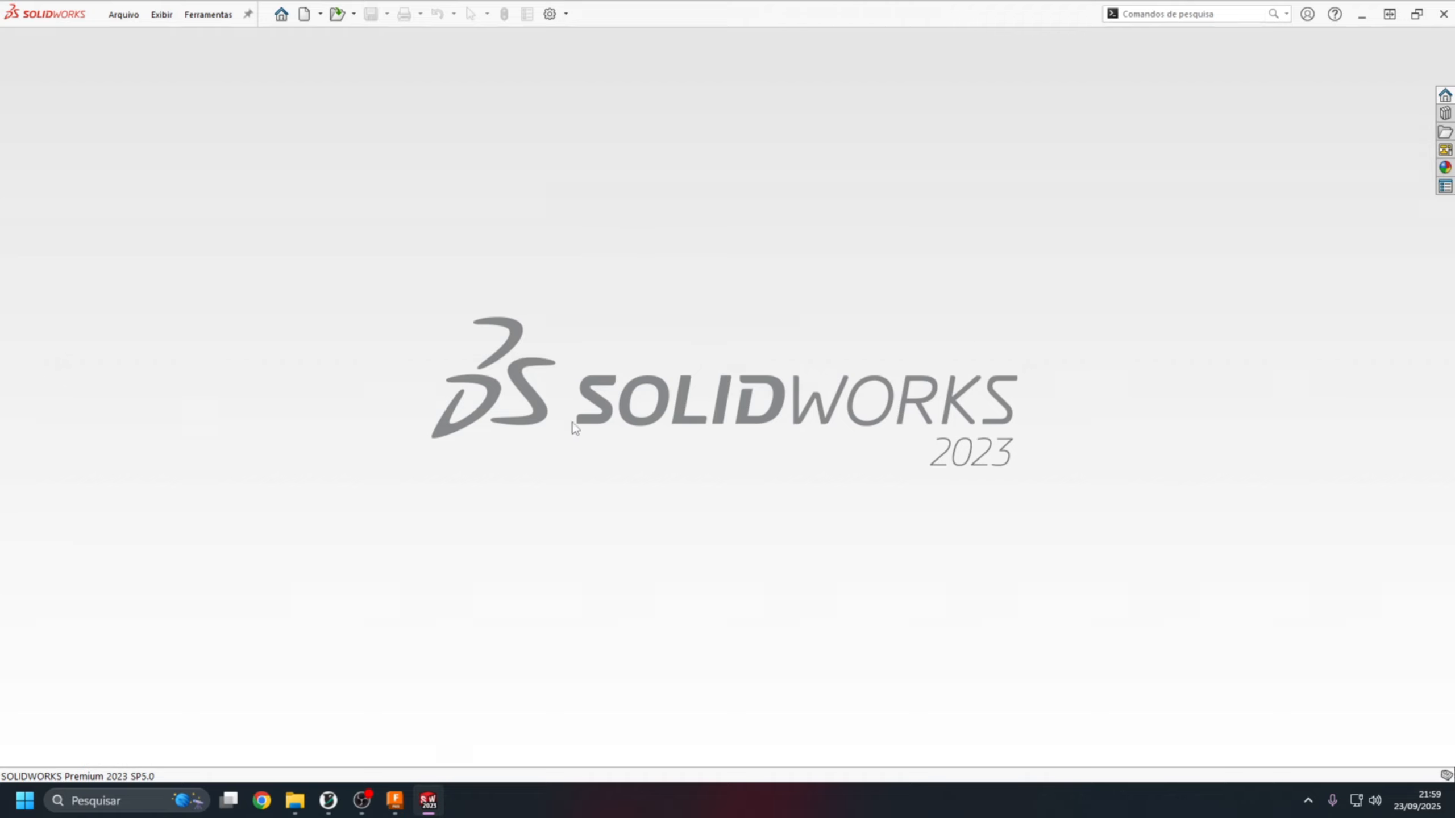
{"action": "left_click", "coordinate": [395, 800]}
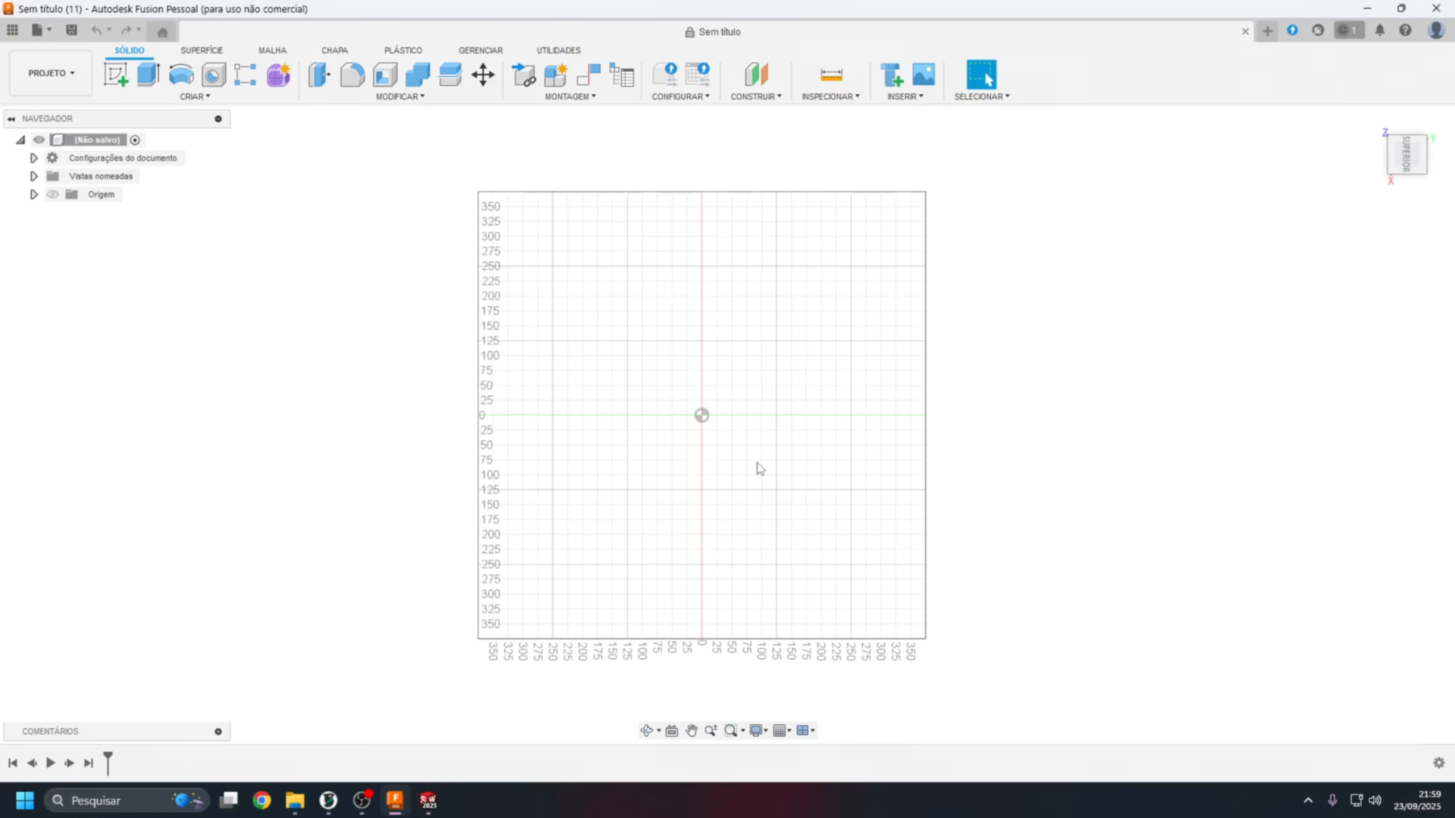
Start inserting an SVG from the computer and choose RMMaker3D_SemFundo.svg from the Logo folder inside the desktop folder RM Maker3D.
{"action": "left_click", "coordinate": [904, 96]}
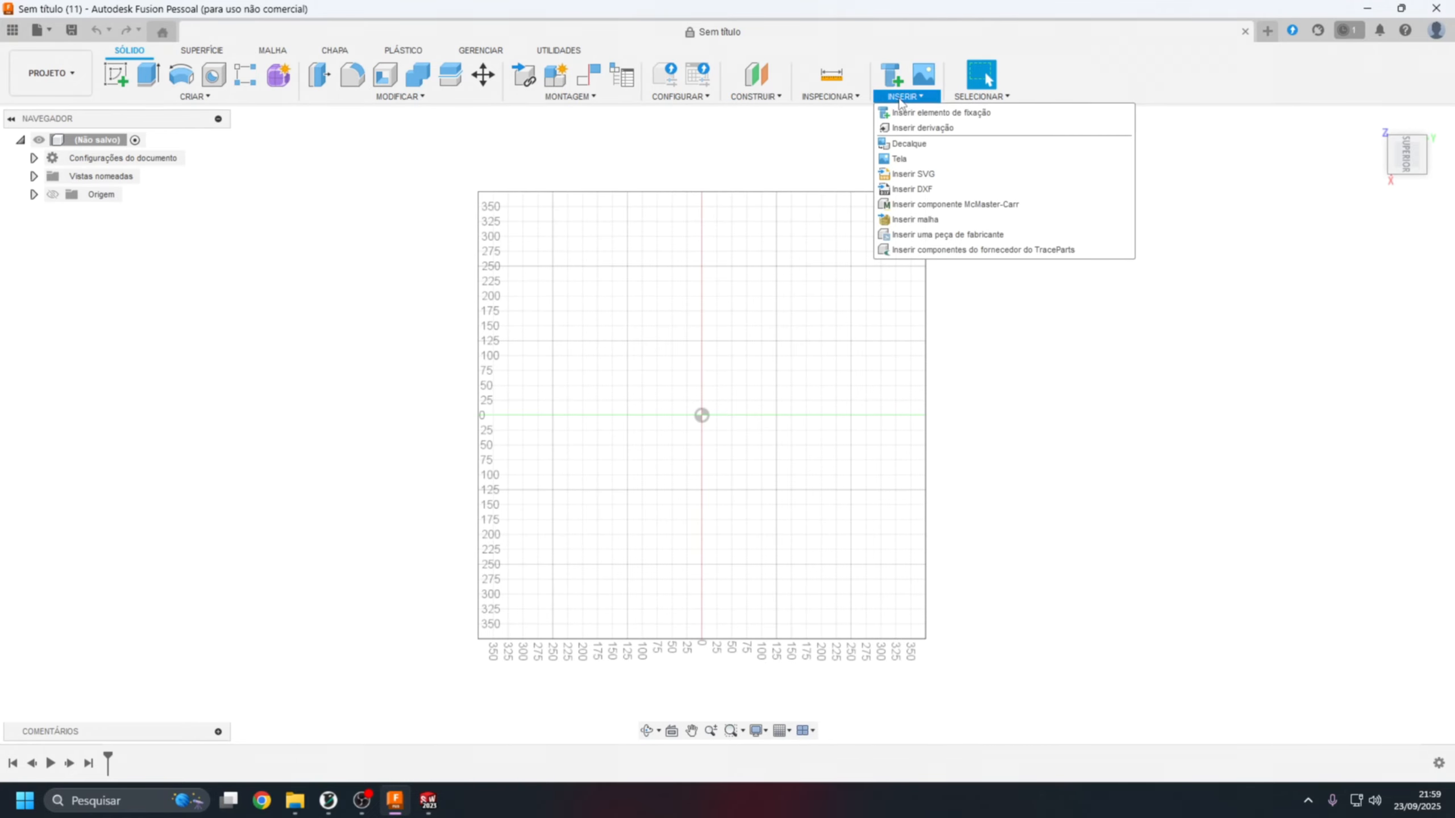
{"action": "left_click", "coordinate": [916, 175]}
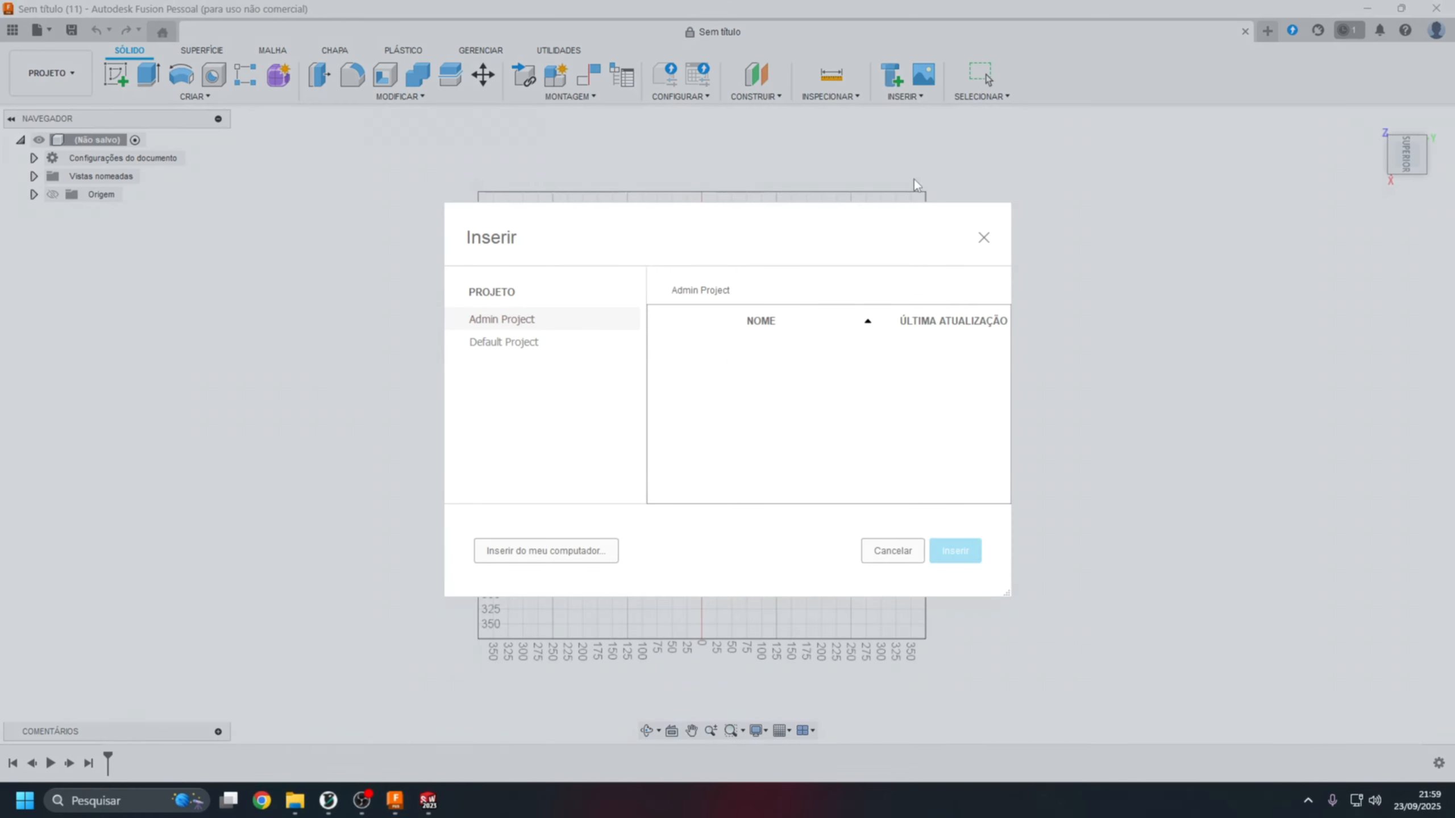
{"action": "left_click", "coordinate": [535, 552]}
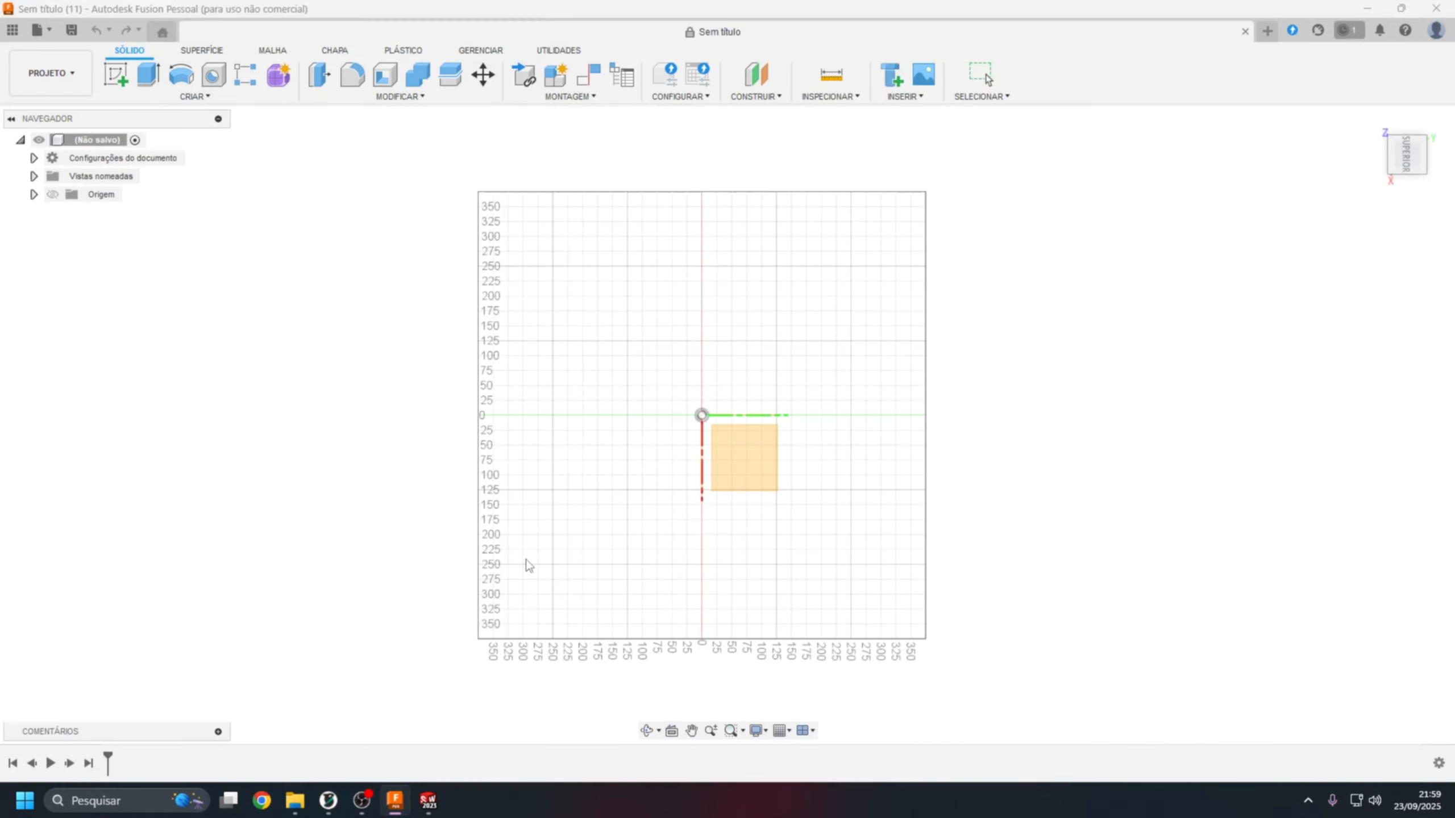
{"action": "scroll", "coordinate": [75, 295], "scroll_direction": "down", "scroll_amount": 4}
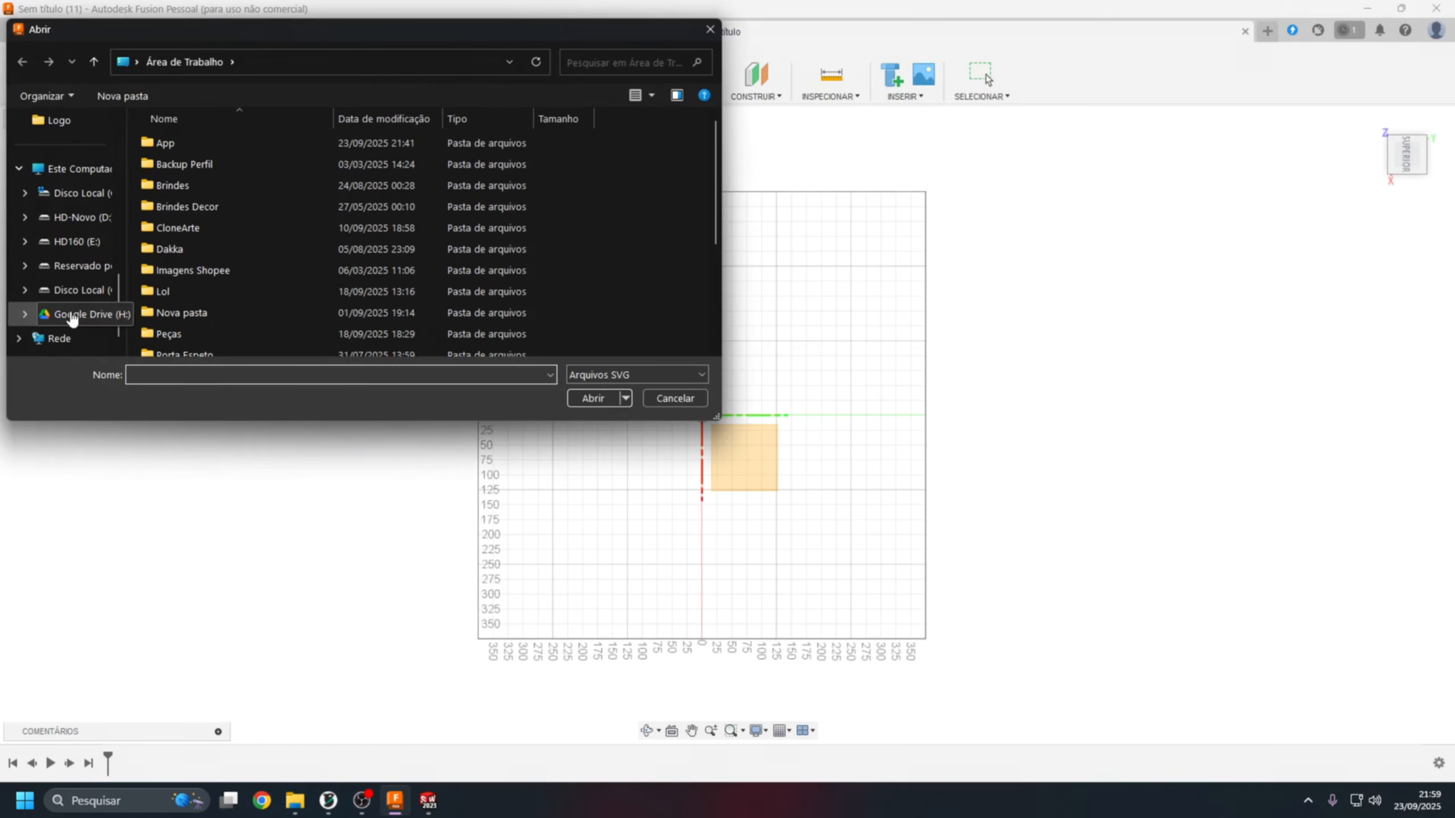
{"action": "scroll", "coordinate": [191, 241], "scroll_direction": "down", "scroll_amount": 1}
{"action": "scroll", "coordinate": [191, 241], "scroll_direction": "down", "scroll_amount": 1}
{"action": "double_click", "coordinate": [191, 288]}
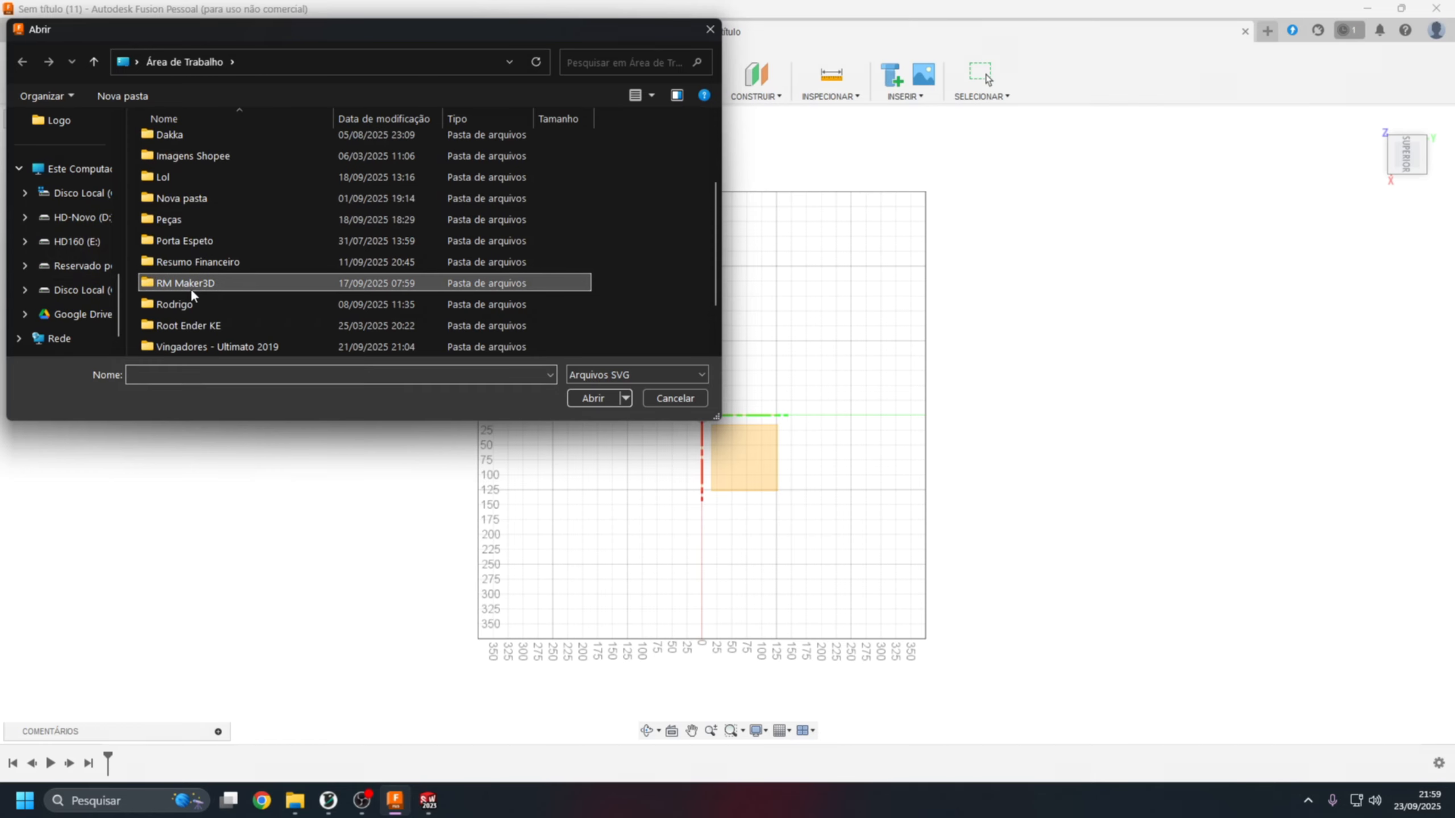
{"action": "double_click", "coordinate": [177, 158]}
{"action": "left_click", "coordinate": [200, 164]}
{"action": "double_click", "coordinate": [200, 164]}
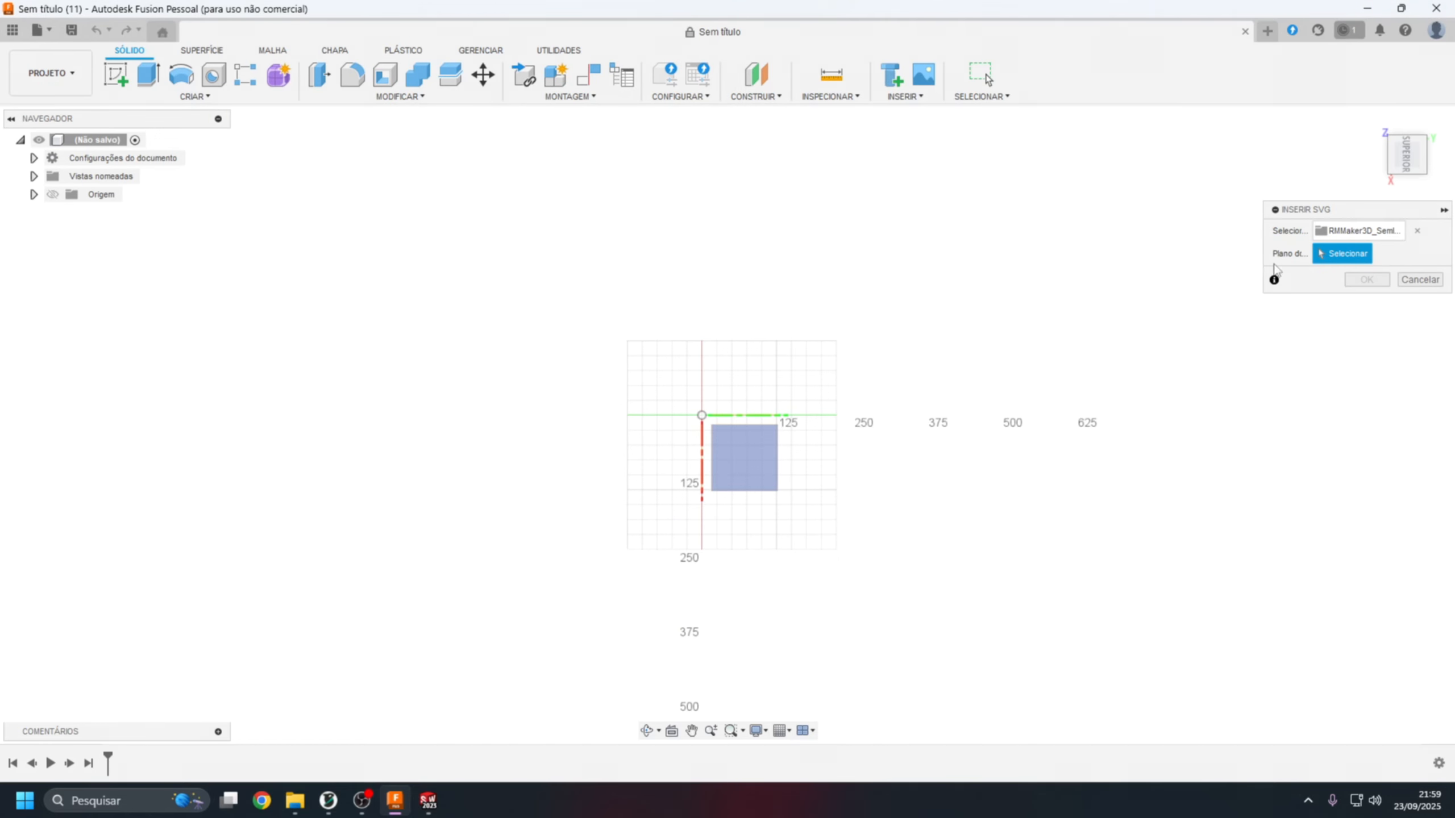
Place the logo SVG on the horizontal origin plane, scale it to 0.73 and finish the sketch.
{"action": "left_click", "coordinate": [753, 456]}
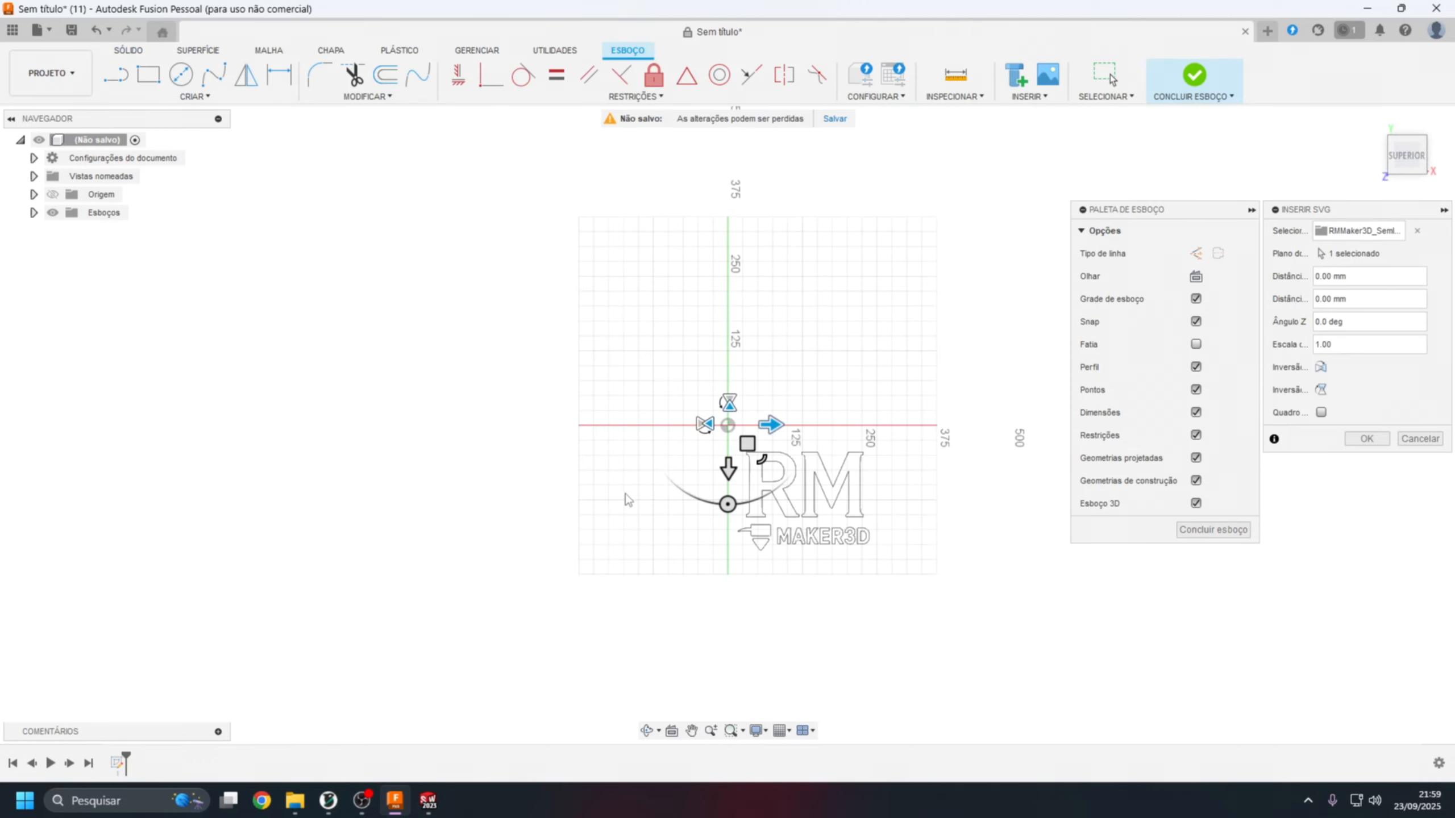
{"action": "scroll", "coordinate": [911, 503], "scroll_direction": "up", "scroll_amount": 2}
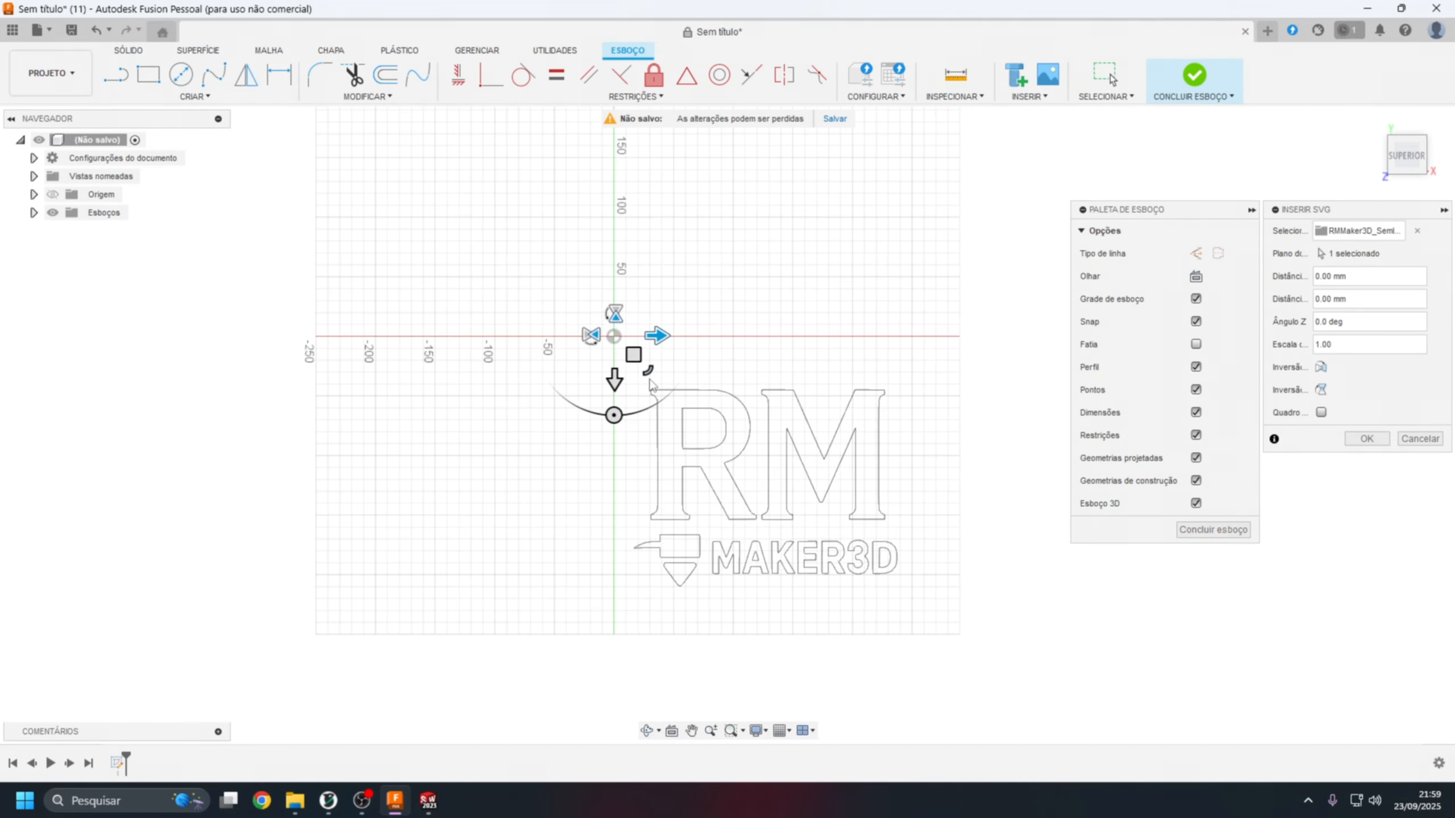
{"action": "left_click_drag", "start_coordinate": [647, 373], "coordinate": [647, 369]}
{"action": "scroll", "coordinate": [789, 458], "scroll_direction": "down", "scroll_amount": 1}
{"action": "scroll", "coordinate": [789, 458], "scroll_direction": "down", "scroll_amount": 4}
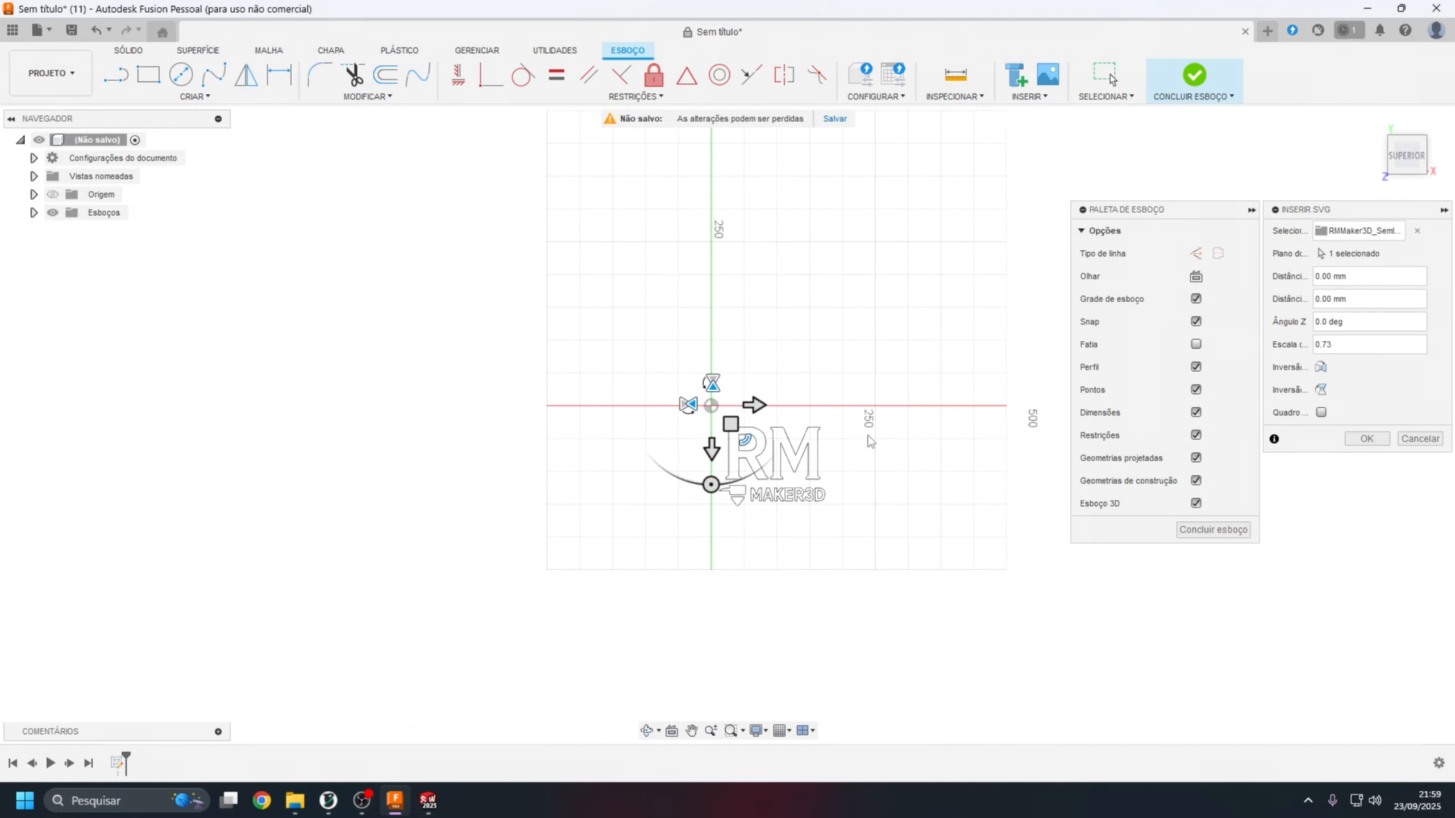
{"action": "scroll", "coordinate": [814, 506], "scroll_direction": "down", "scroll_amount": 1}
{"action": "scroll", "coordinate": [808, 481], "scroll_direction": "up", "scroll_amount": 4}
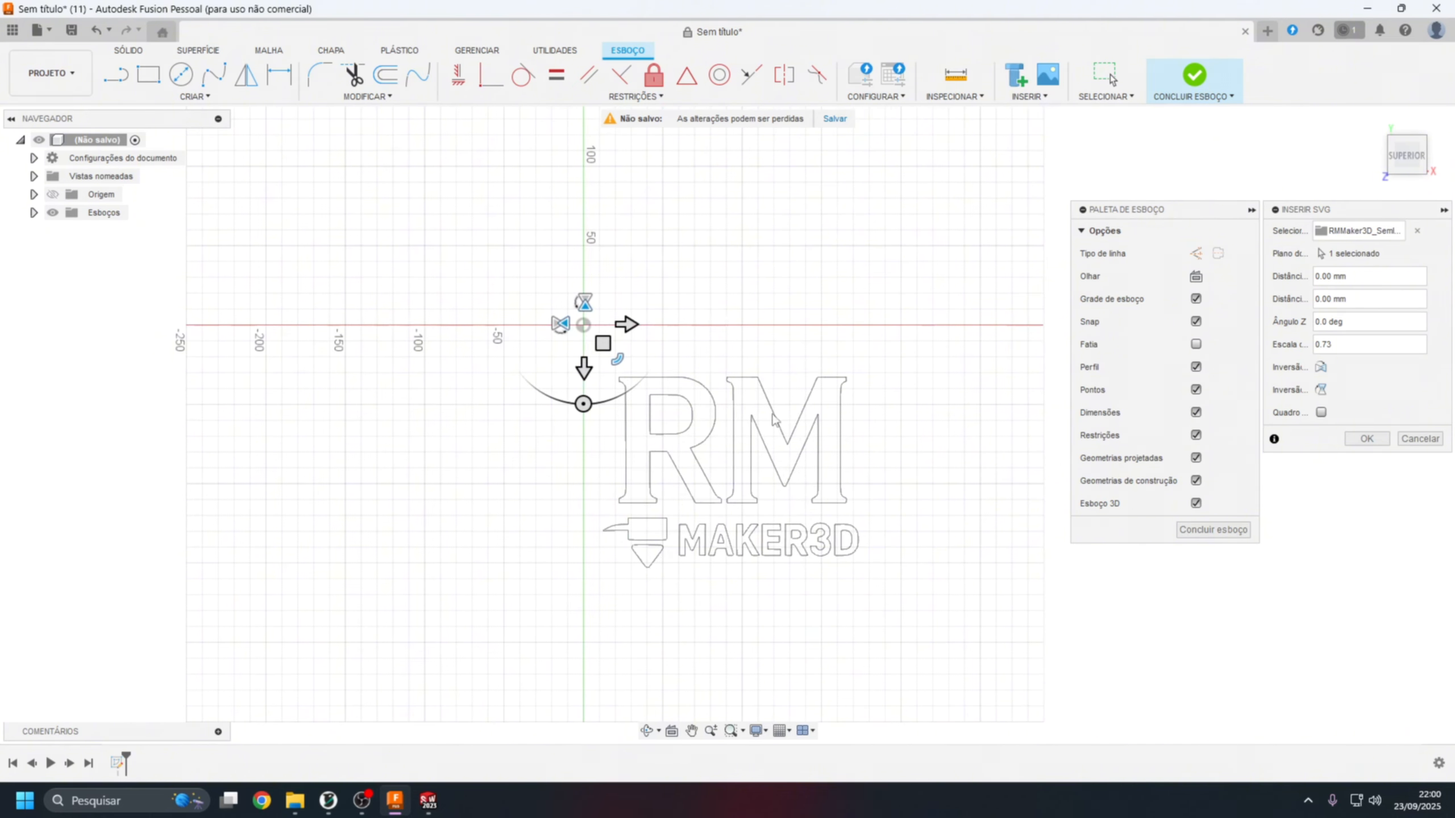
{"action": "left_click", "coordinate": [1202, 532]}
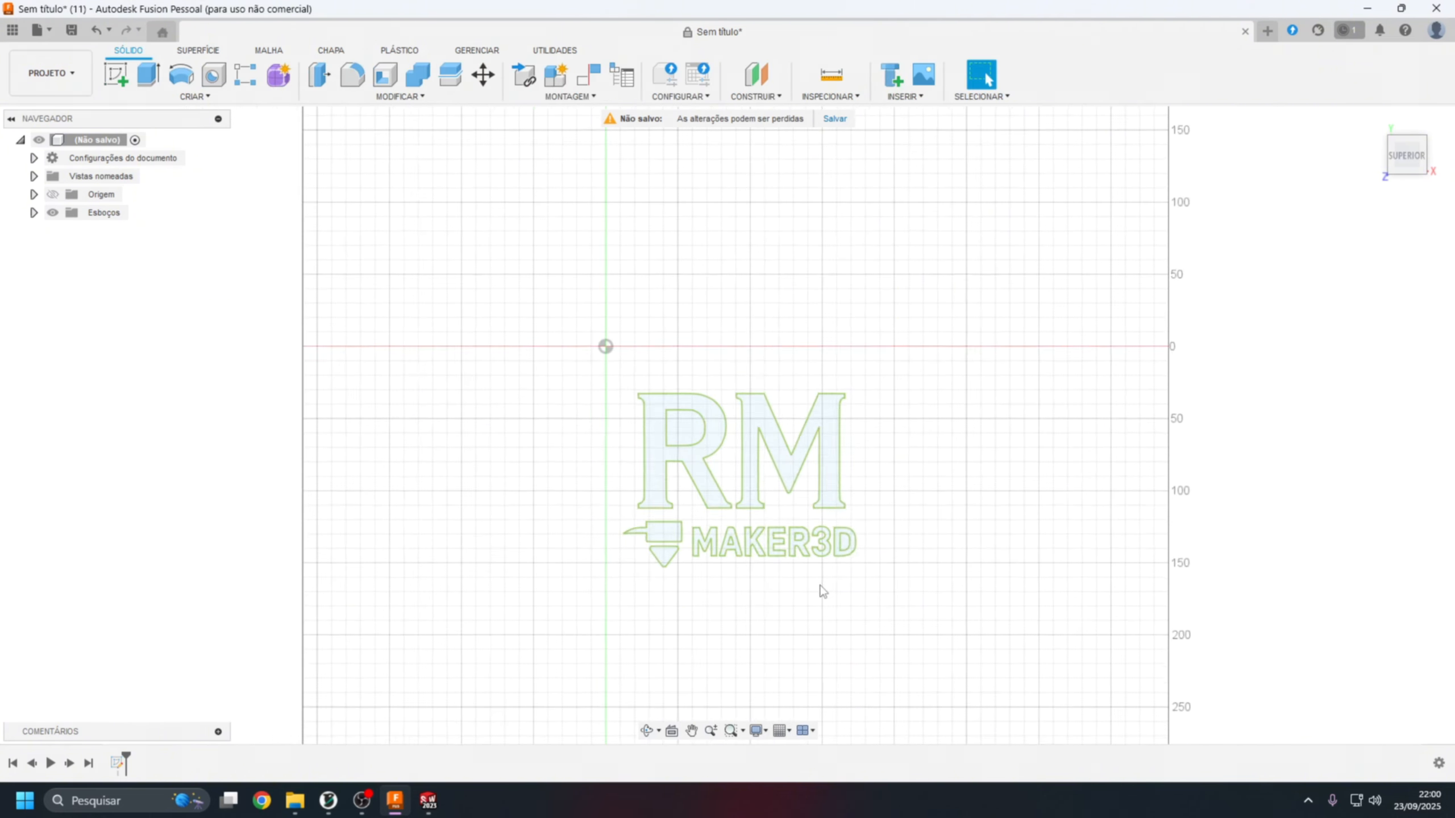
{"action": "scroll", "coordinate": [764, 478], "scroll_direction": "down", "scroll_amount": 1}
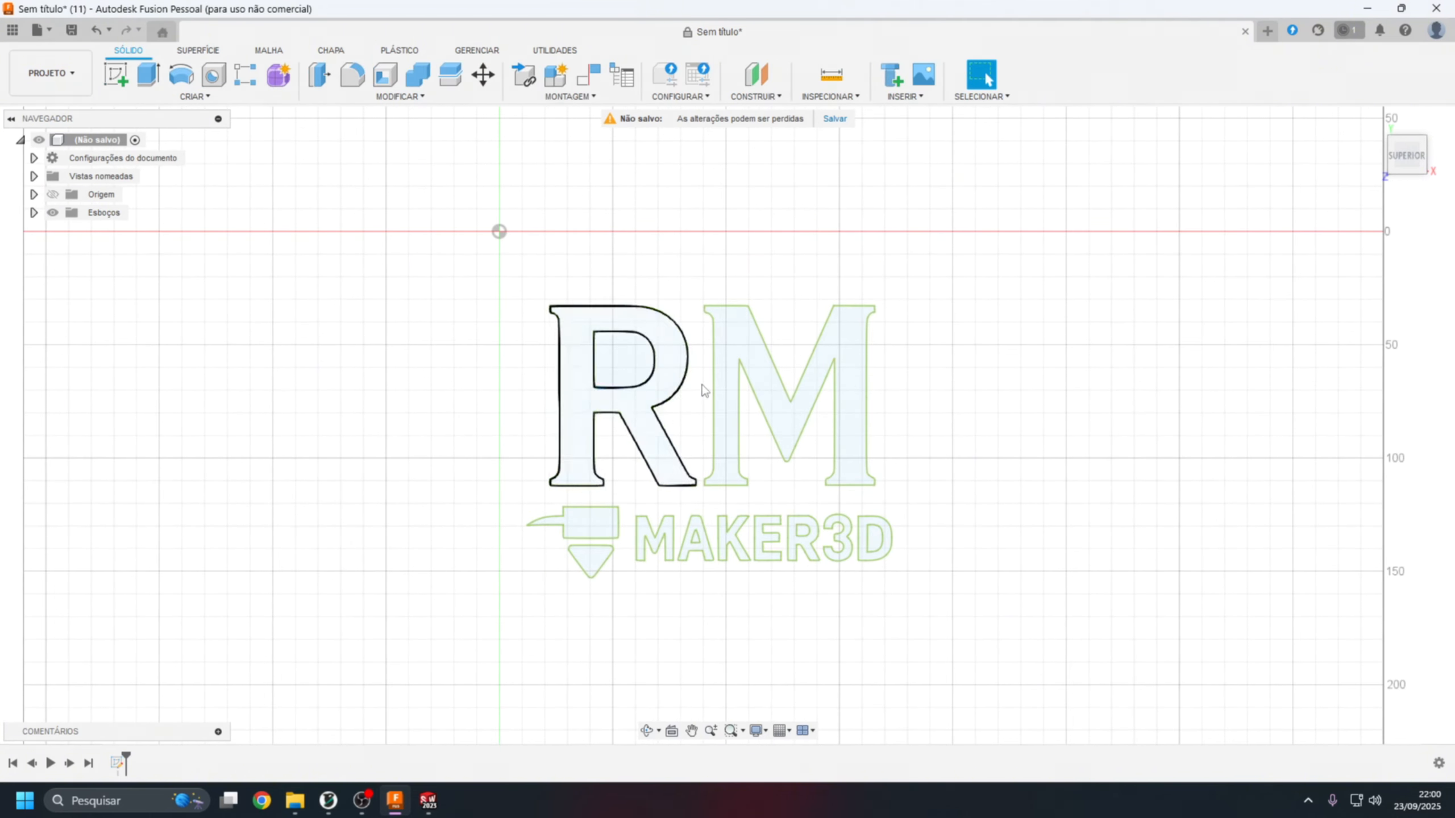
{"action": "scroll", "coordinate": [606, 533], "scroll_direction": "down", "scroll_amount": 1}
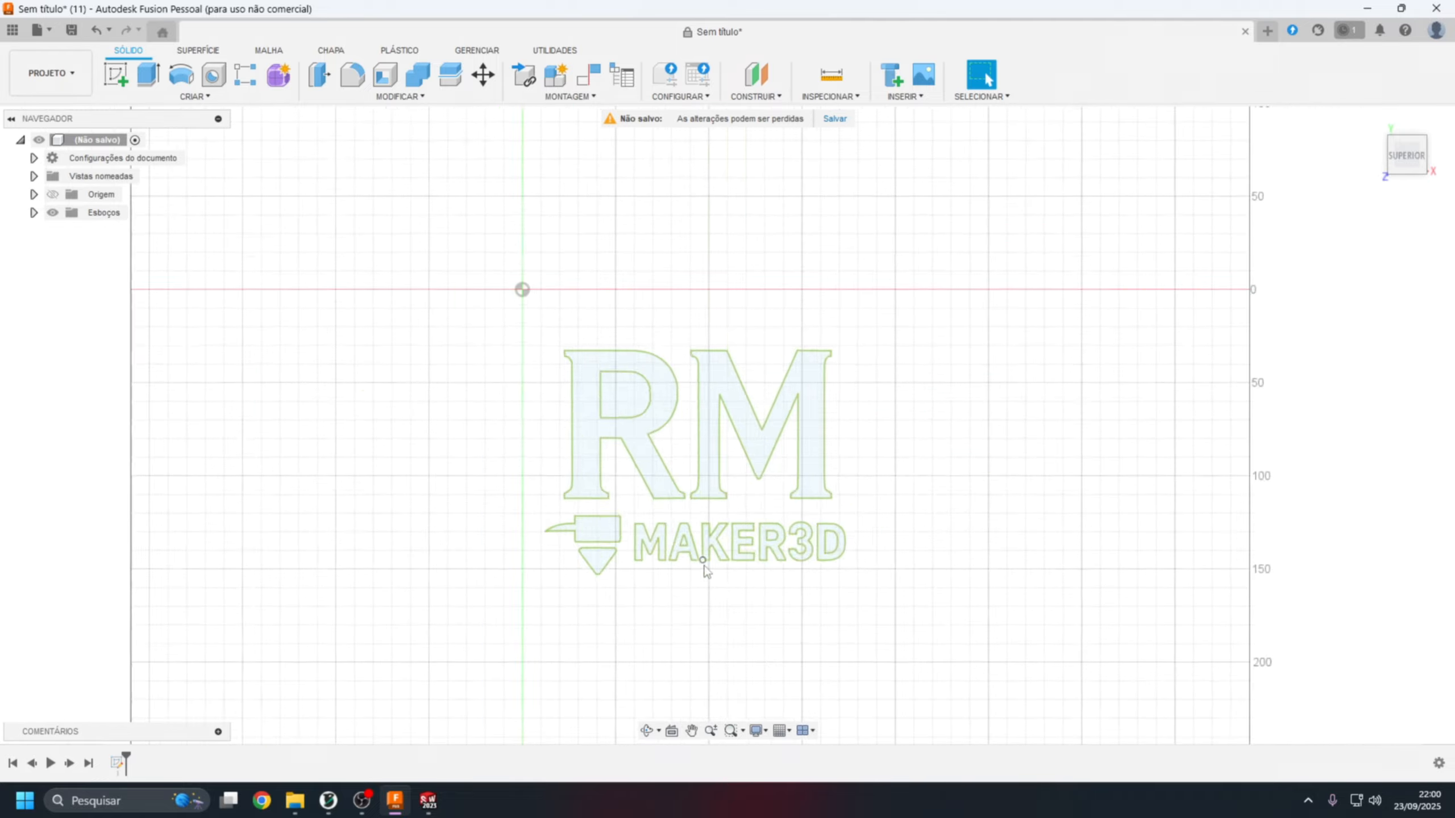
{"action": "scroll", "coordinate": [631, 493], "scroll_direction": "up", "scroll_amount": 4}
{"action": "scroll", "coordinate": [800, 497], "scroll_direction": "down", "scroll_amount": 3}
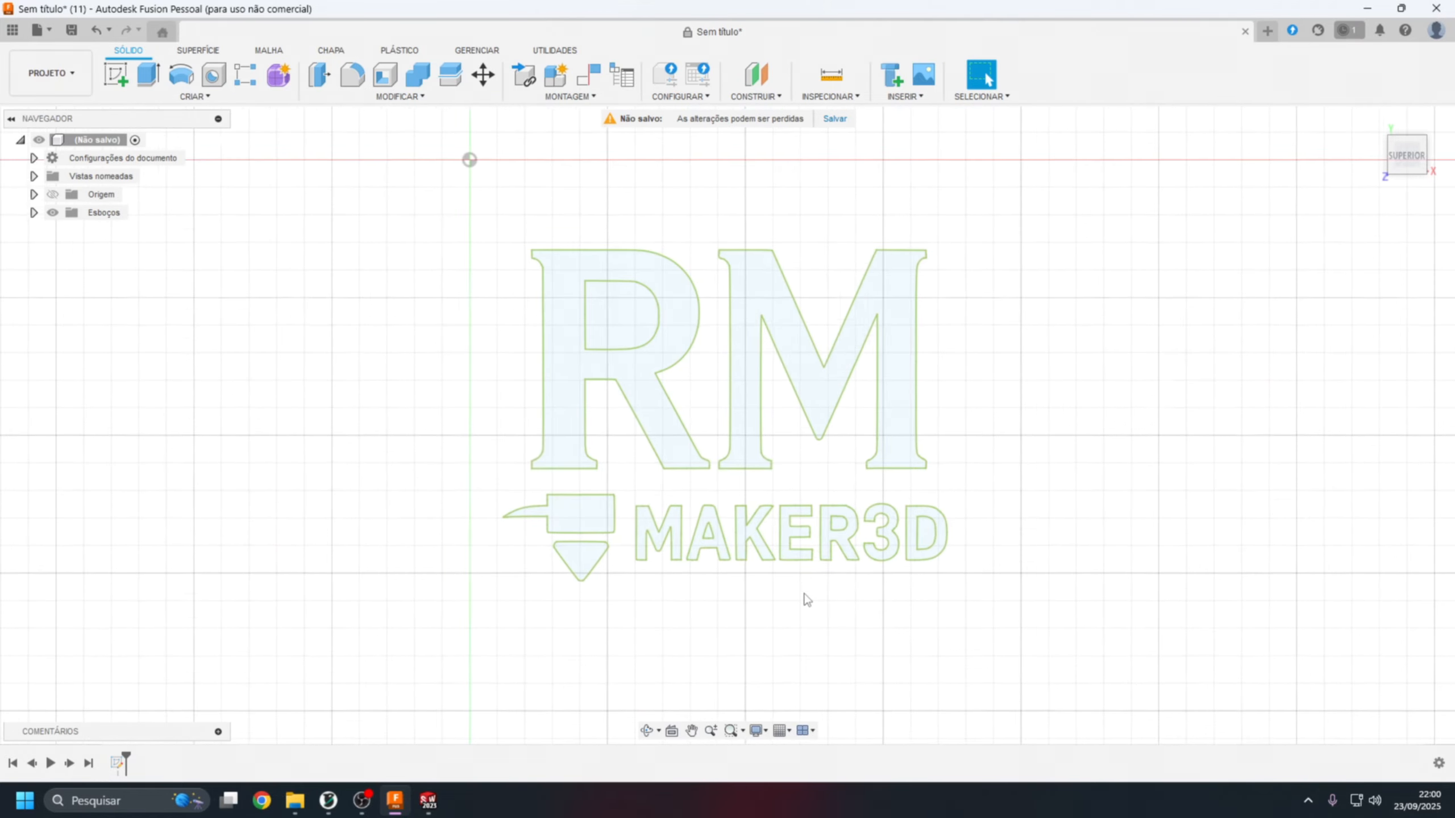
{"action": "scroll", "coordinate": [827, 416], "scroll_direction": "down", "scroll_amount": 1}
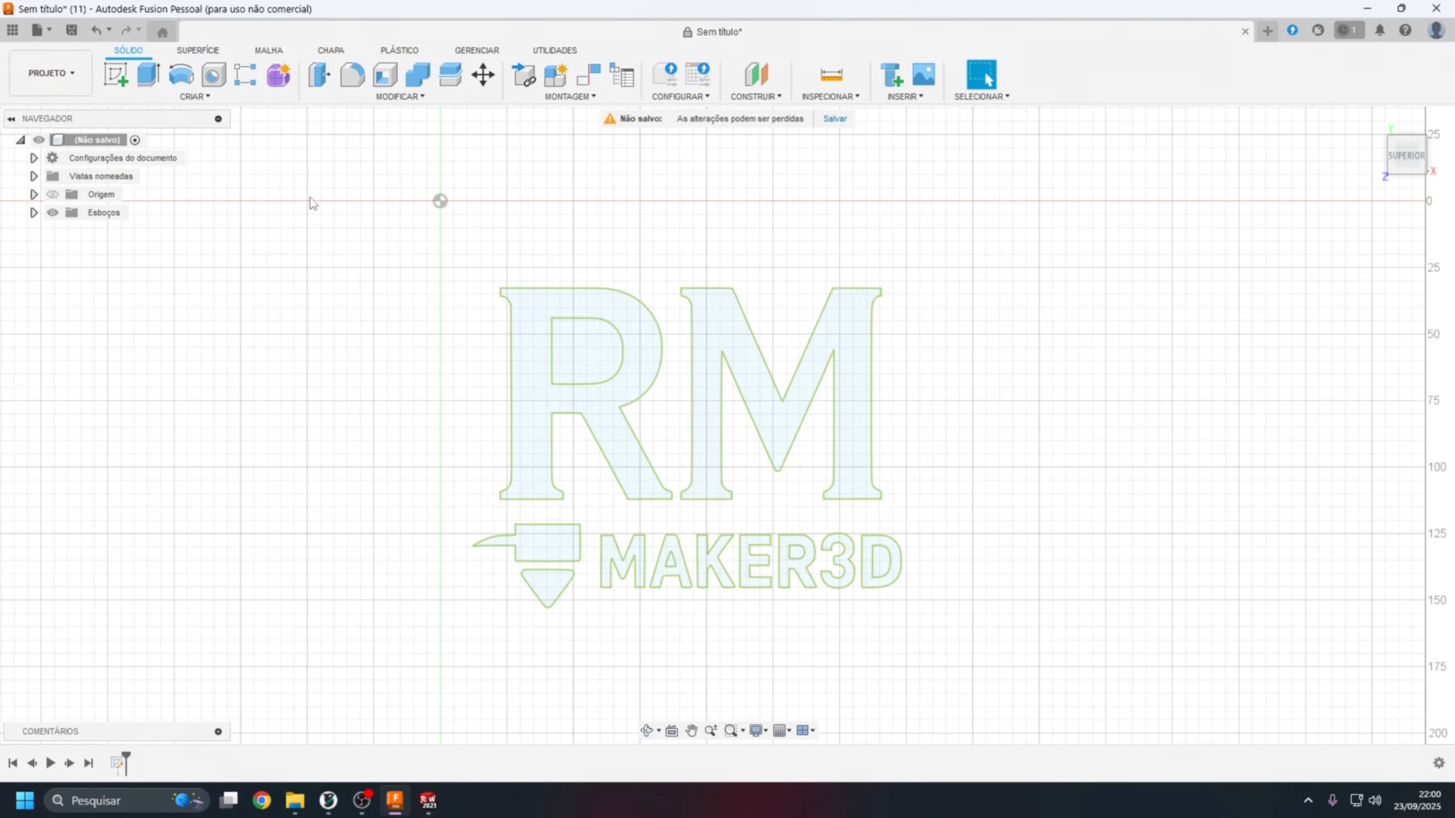
{"action": "left_click", "coordinate": [13, 29]}
{"action": "left_click", "coordinate": [12, 30]}
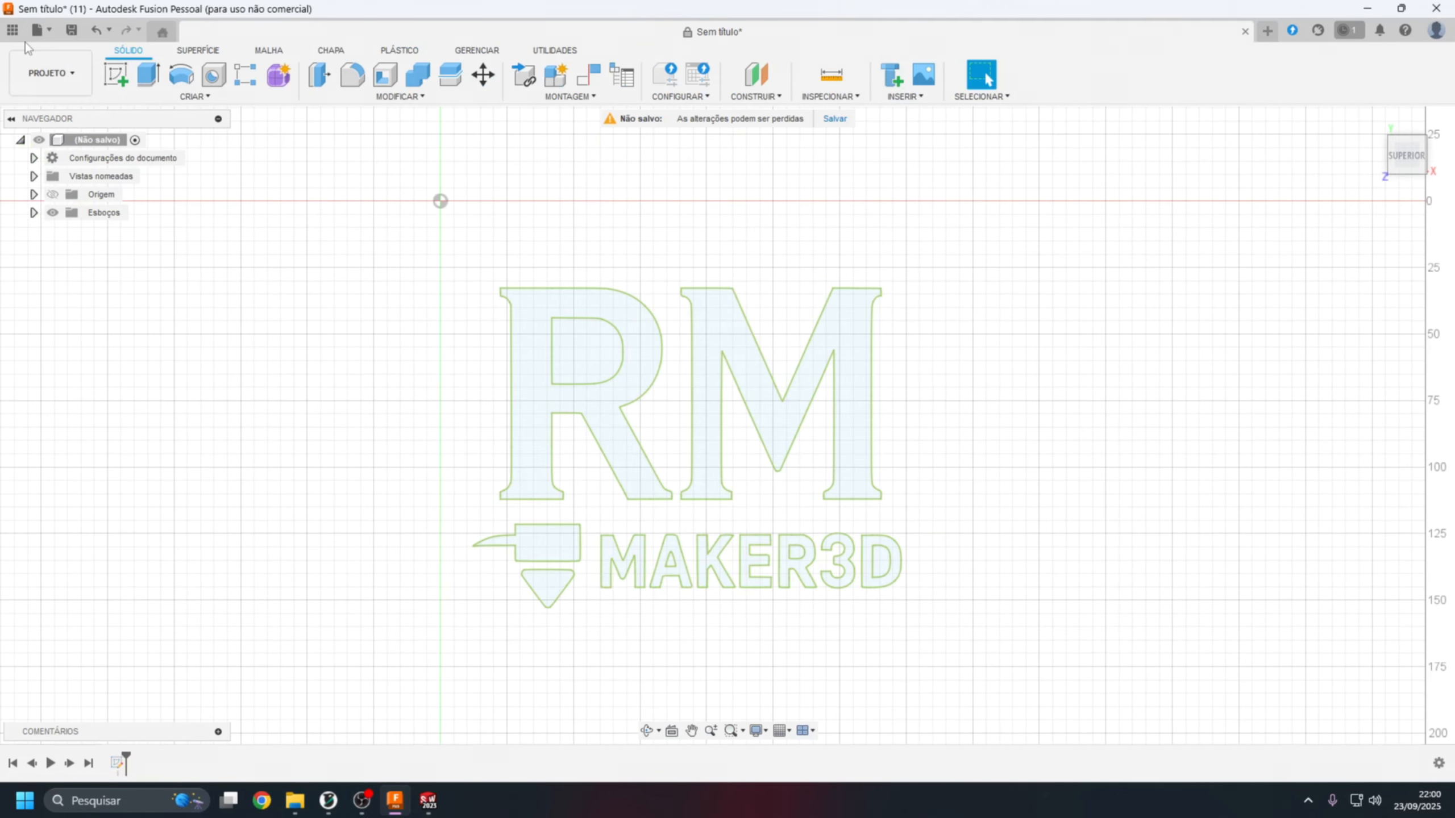
{"action": "left_click", "coordinate": [37, 30]}
{"action": "left_click", "coordinate": [60, 219]}
{"action": "left_click", "coordinate": [595, 272]}
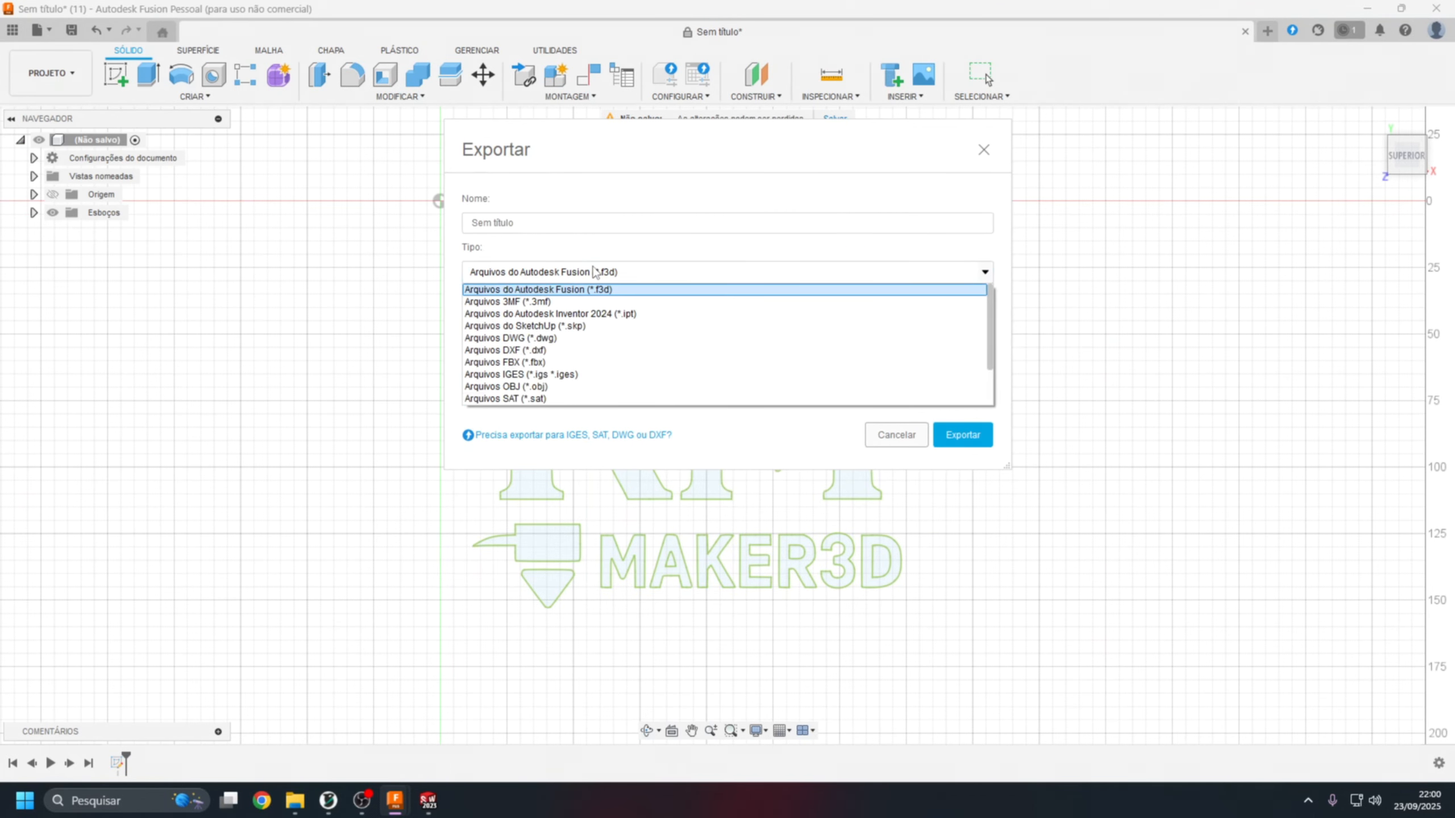
{"action": "left_click", "coordinate": [549, 340]}
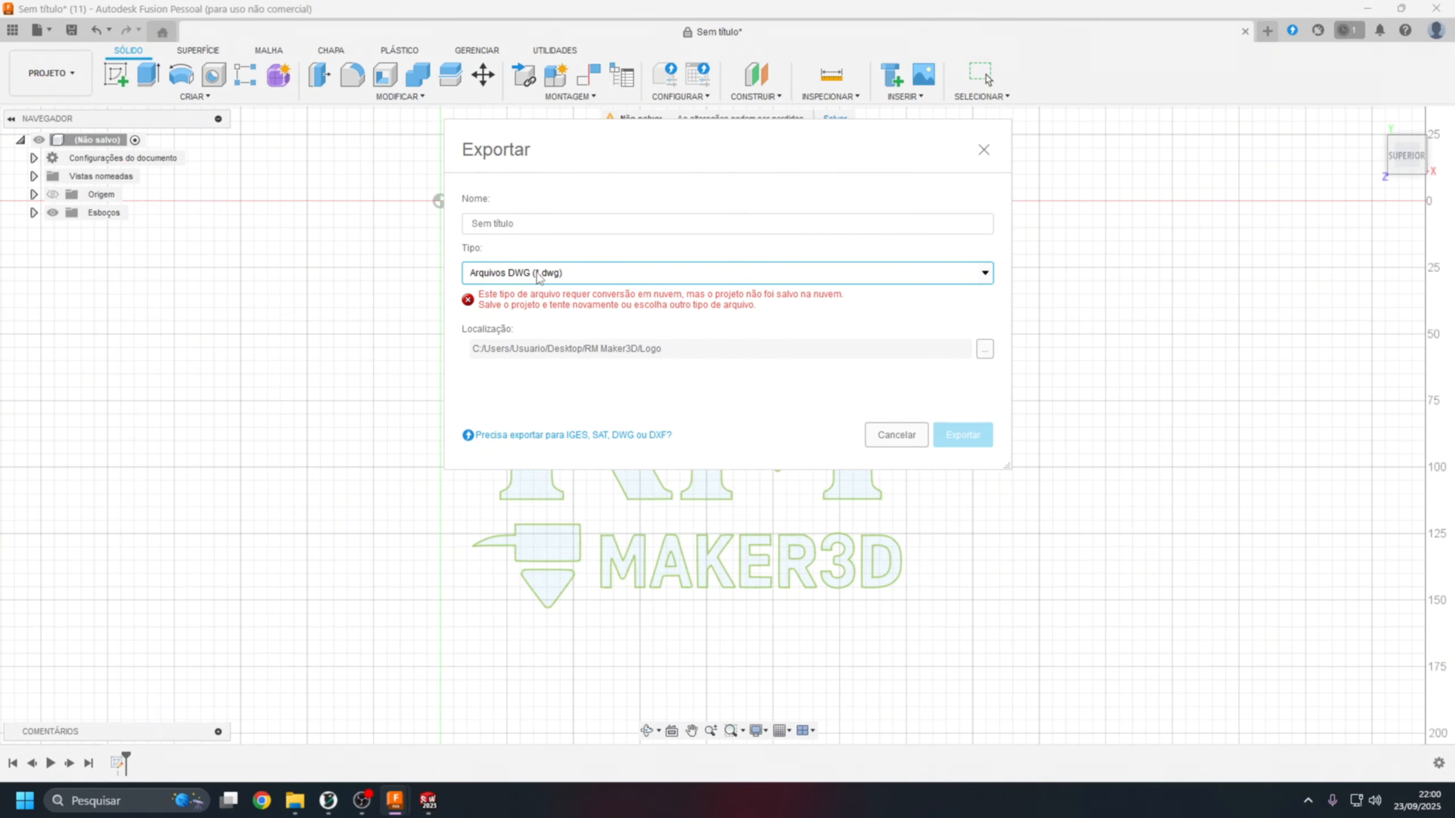
{"action": "left_click_drag", "start_coordinate": [561, 220], "coordinate": [257, 225]}
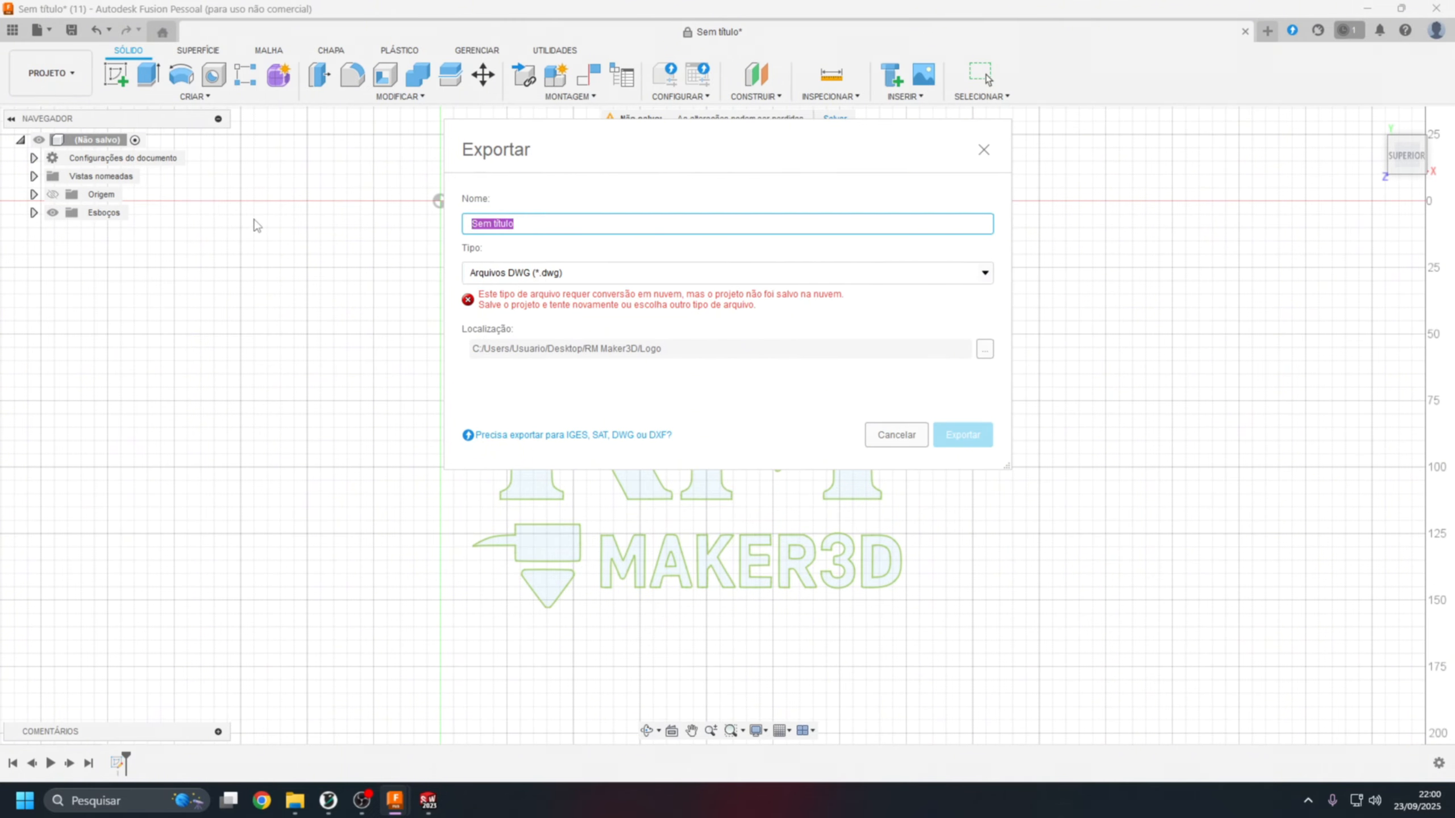
{"action": "type", "text": "loho"}
{"action": "left_click", "coordinate": [896, 435]}
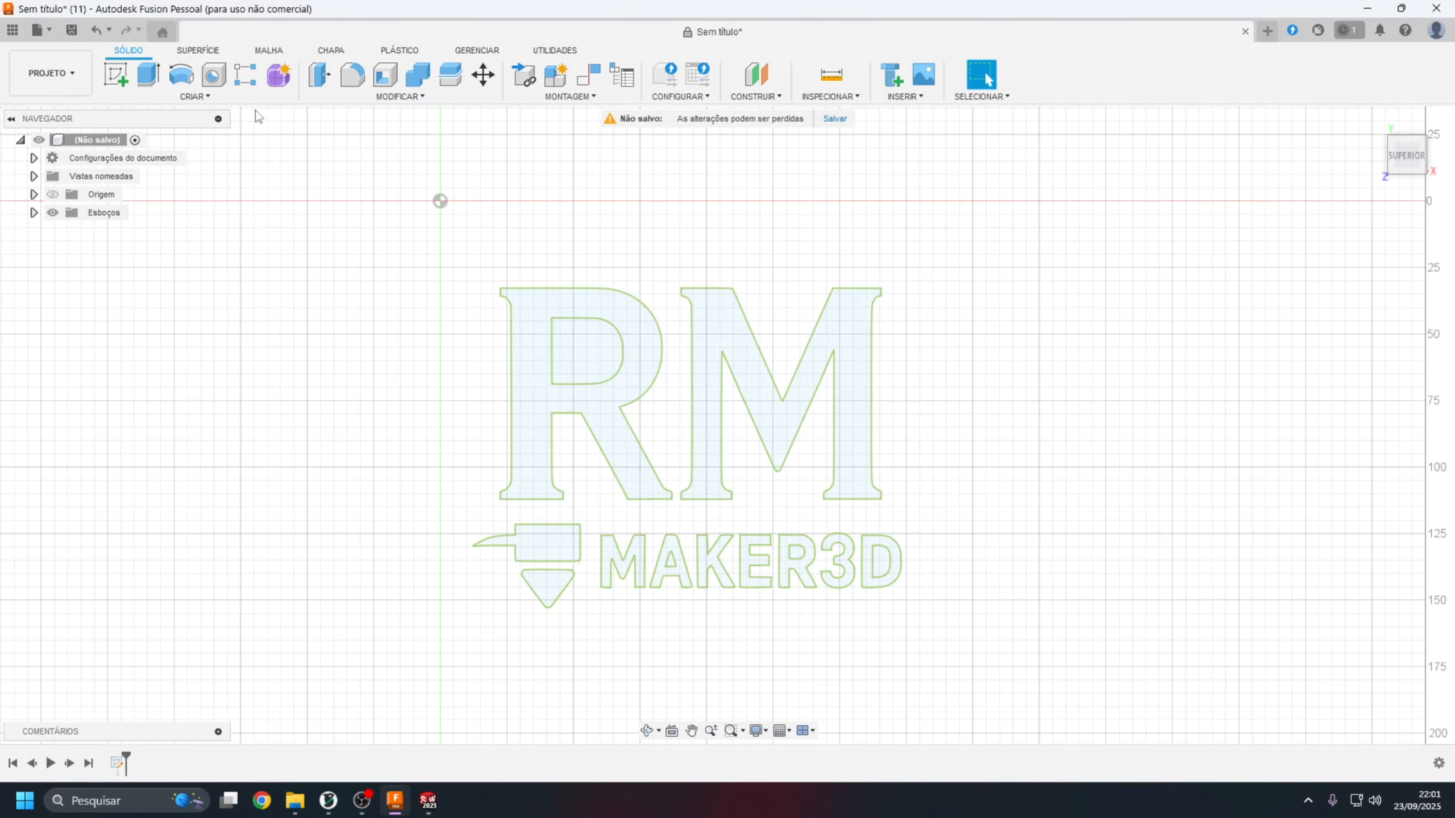
Save the design as logo-3d in the Admin Project.
{"action": "left_click", "coordinate": [71, 29]}
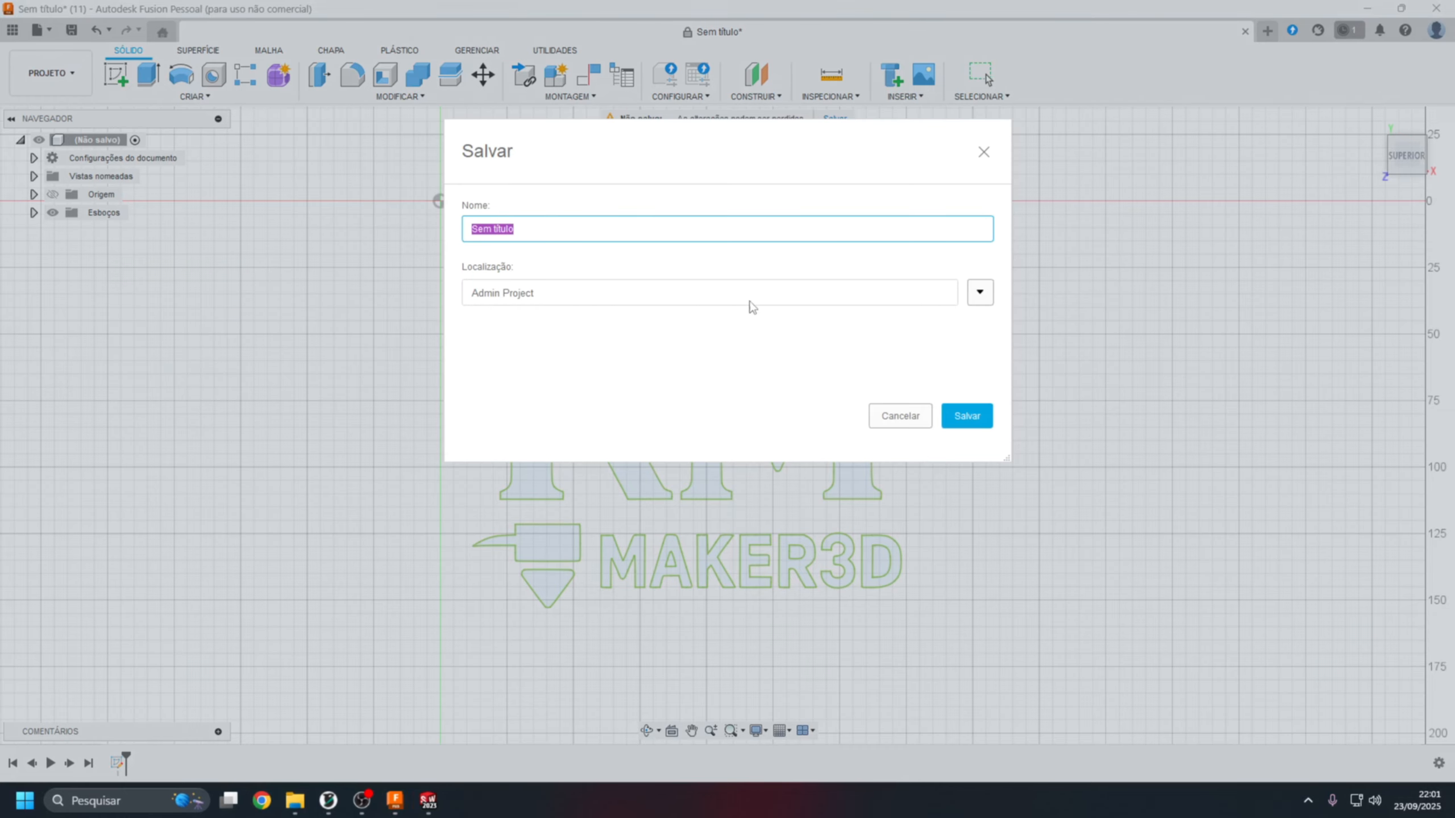
{"action": "type", "text": "logo-3d"}
{"action": "key", "text": "Return"}
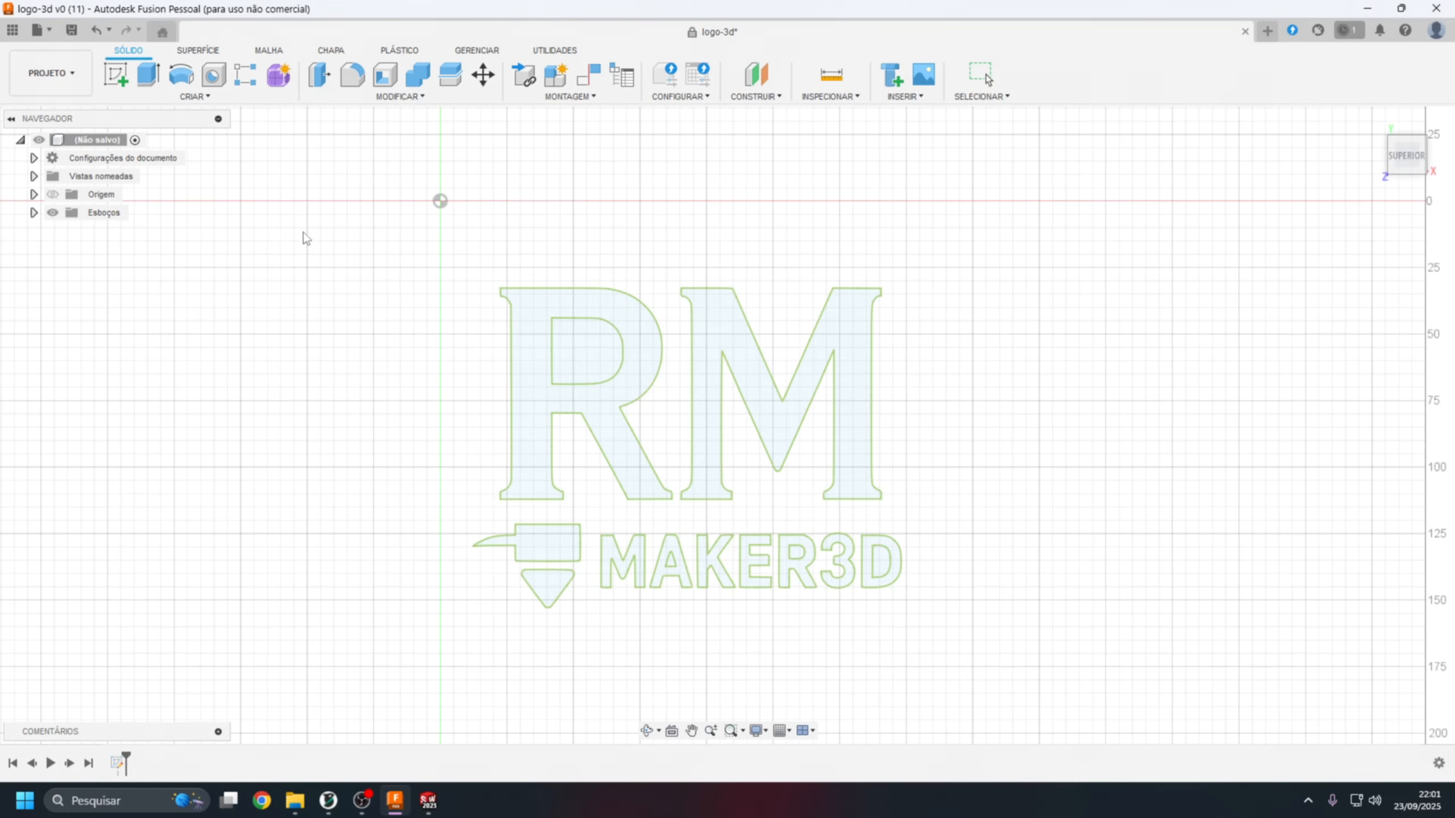
Export the design as a DWG file named logo-3d v0 to the RM Maker3D Logo folder and dismiss the export notification.
{"action": "left_click", "coordinate": [37, 29]}
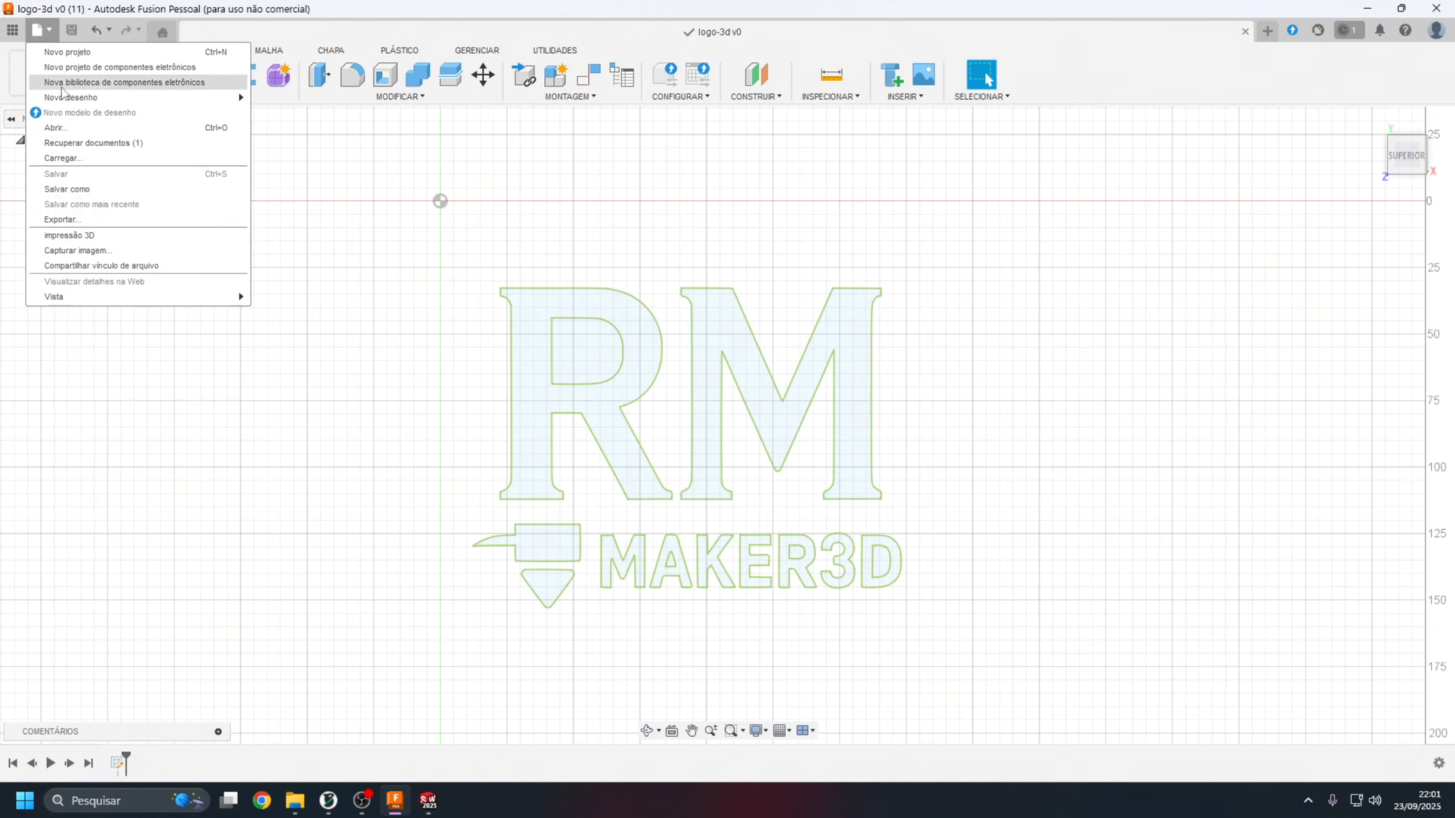
{"action": "left_click", "coordinate": [548, 271]}
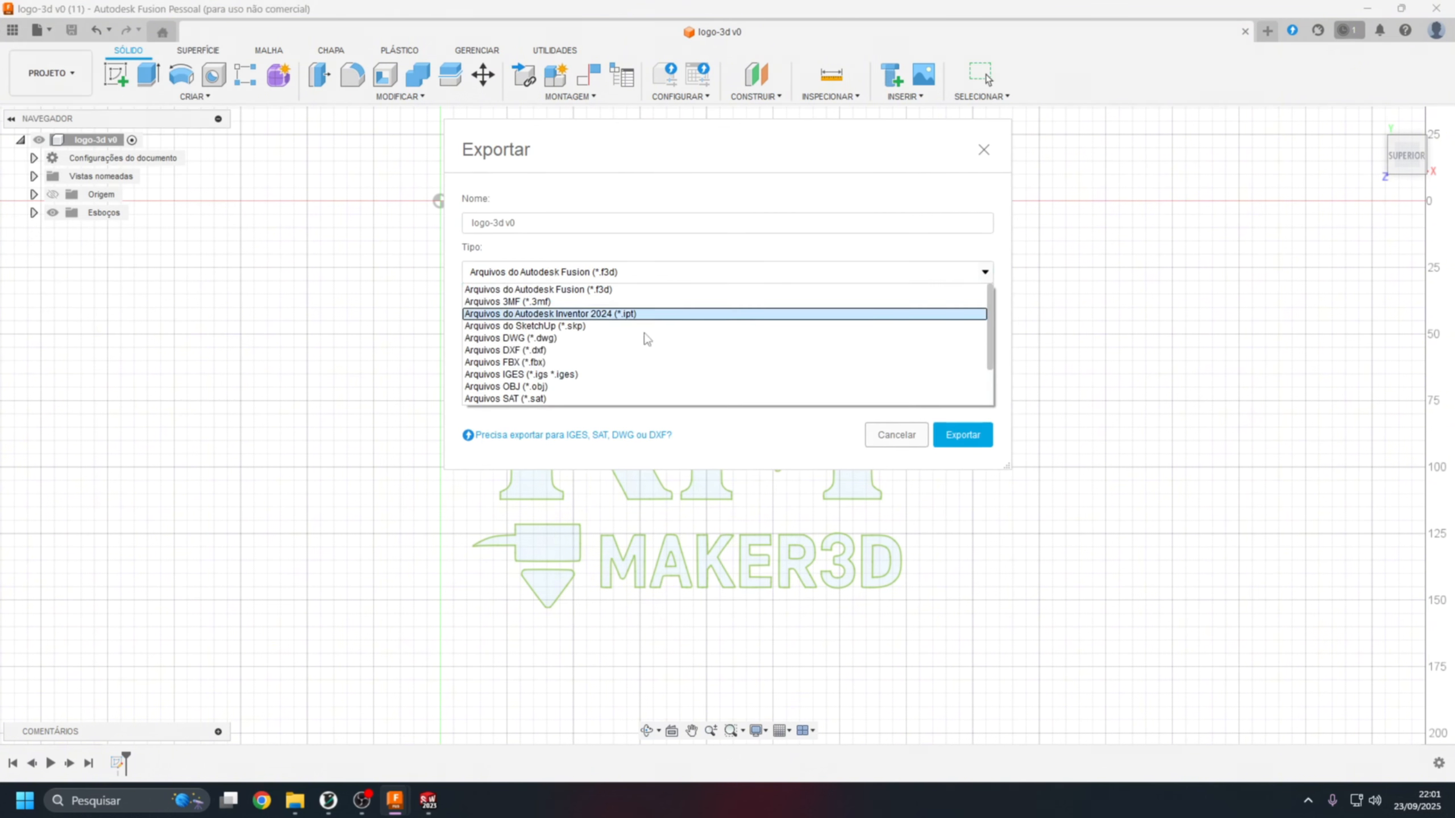
{"action": "left_click", "coordinate": [544, 344]}
{"action": "left_click_drag", "start_coordinate": [541, 222], "coordinate": [511, 226]}
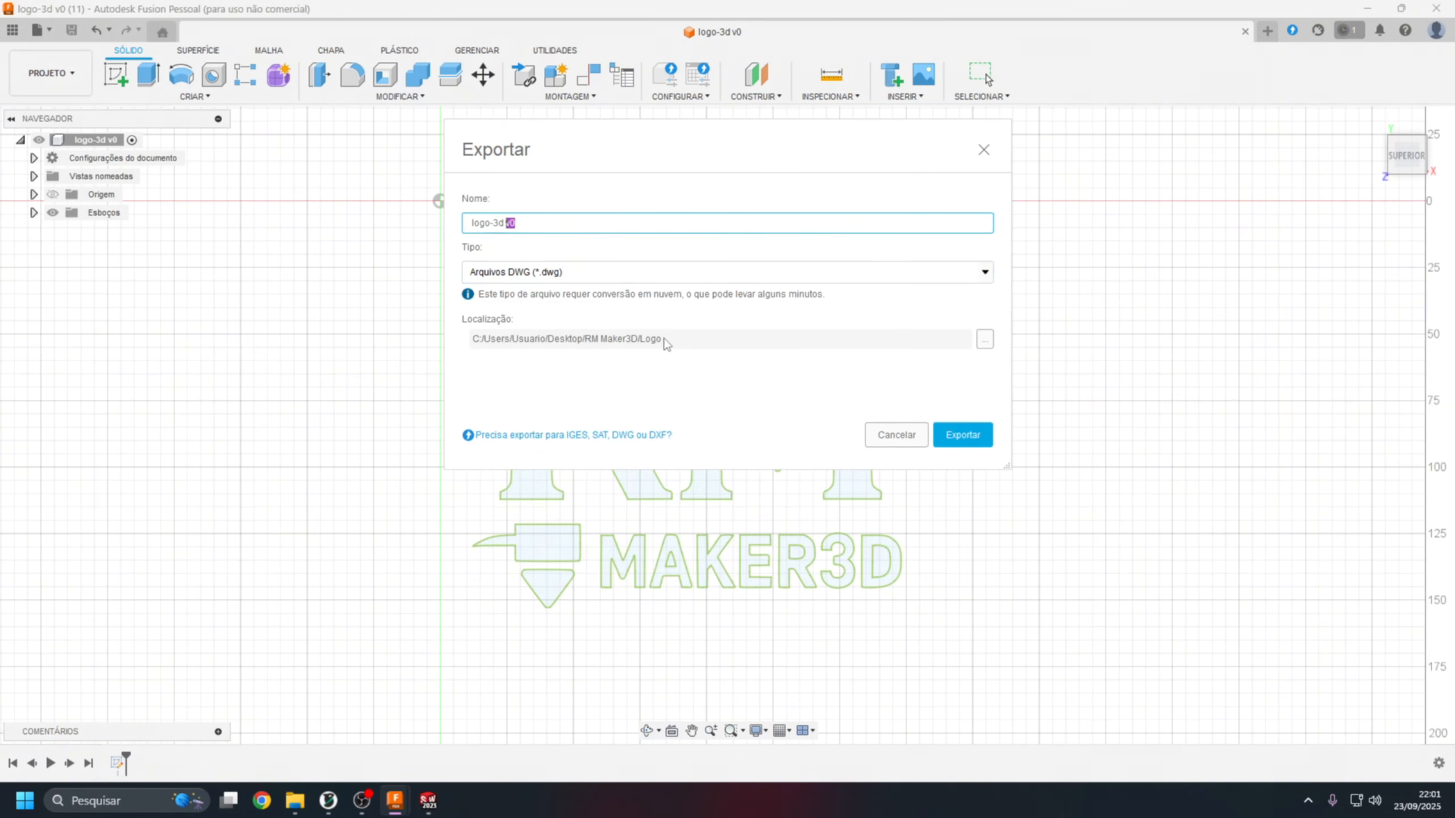
{"action": "left_click", "coordinate": [962, 434]}
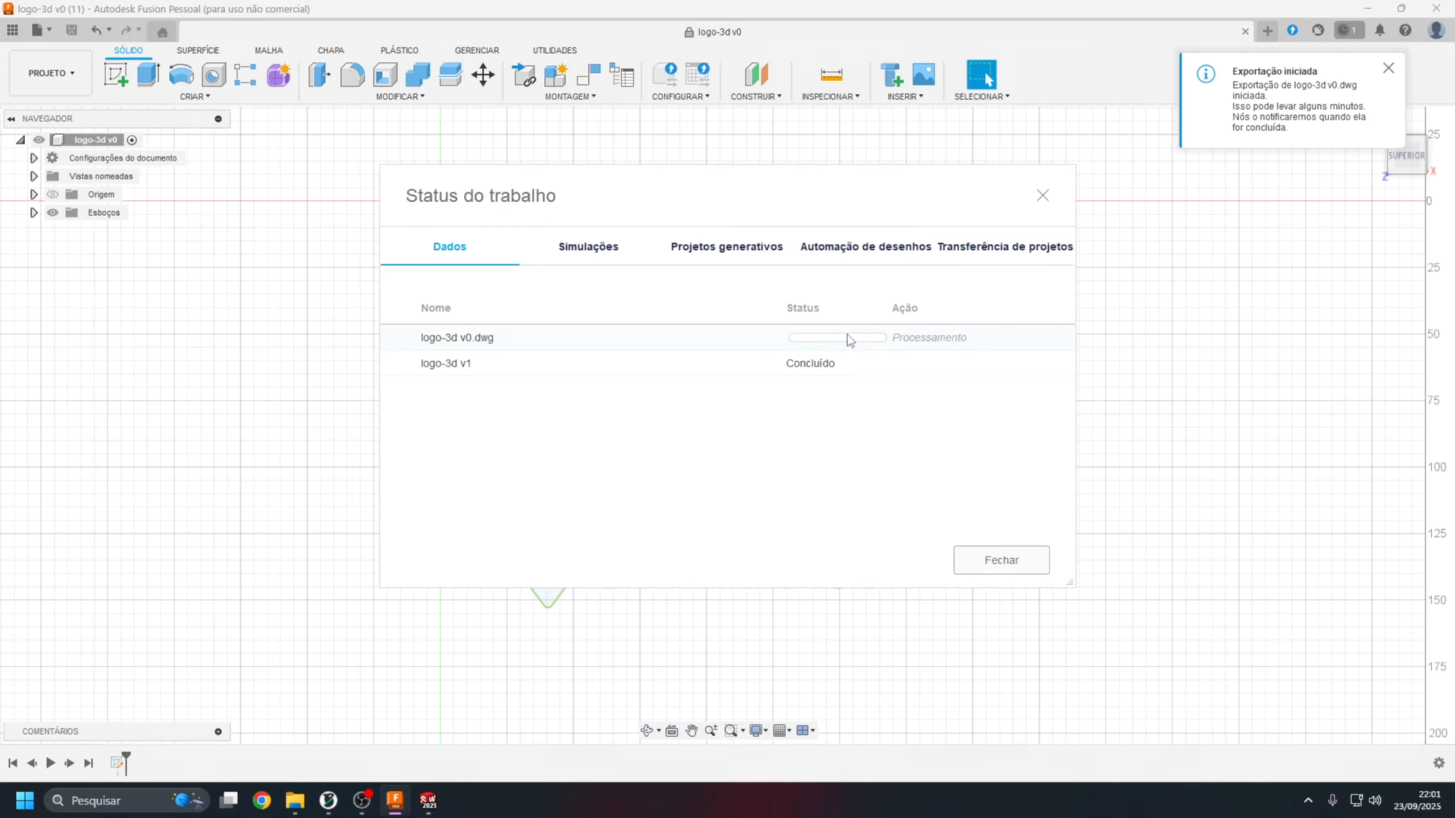
{"action": "left_click", "coordinate": [1389, 73]}
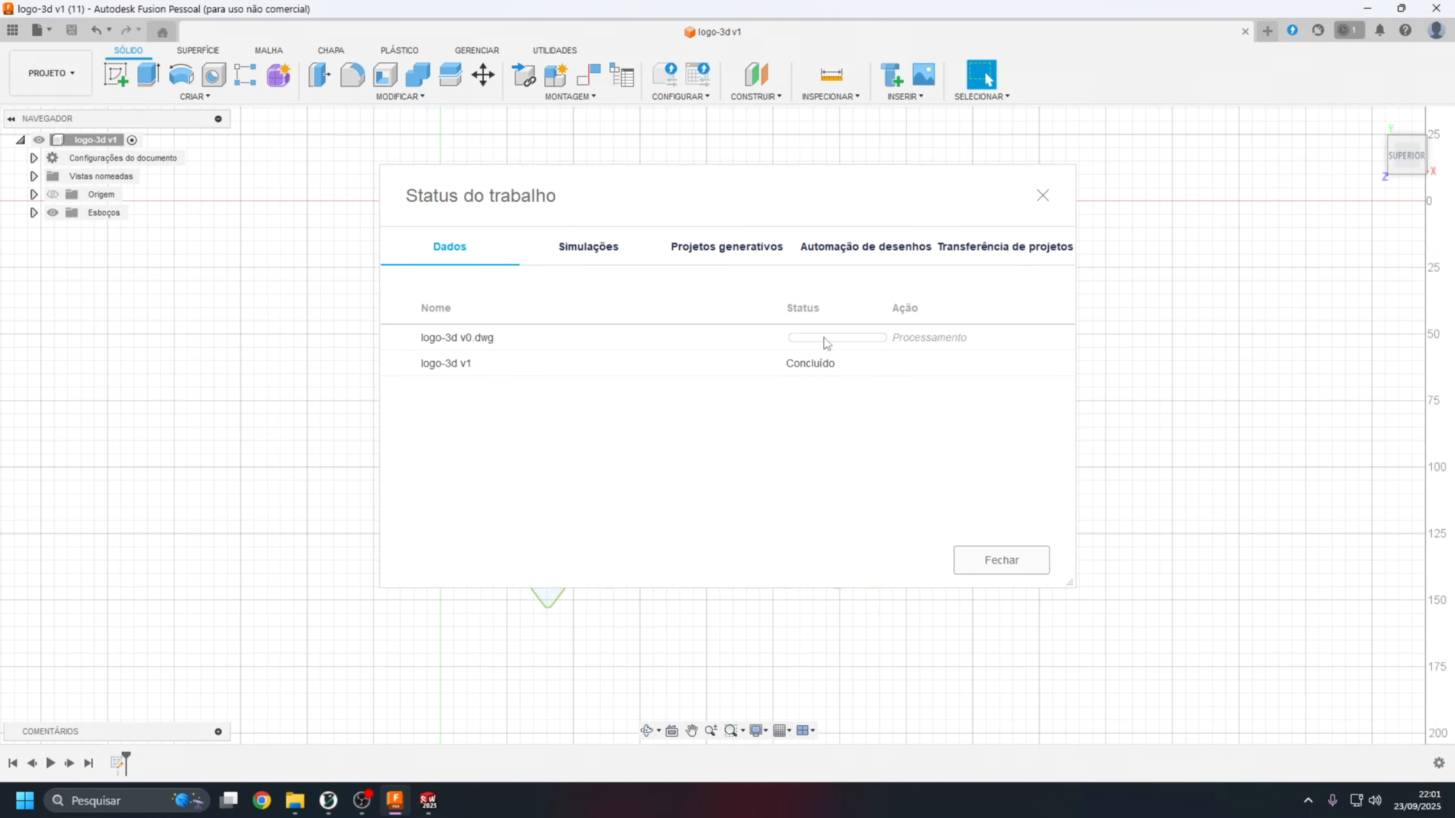
Show the exported DWG file in the file explorer once the conversion is done and close the job status window.
{"action": "mouse_move", "coordinate": [789, 353]}
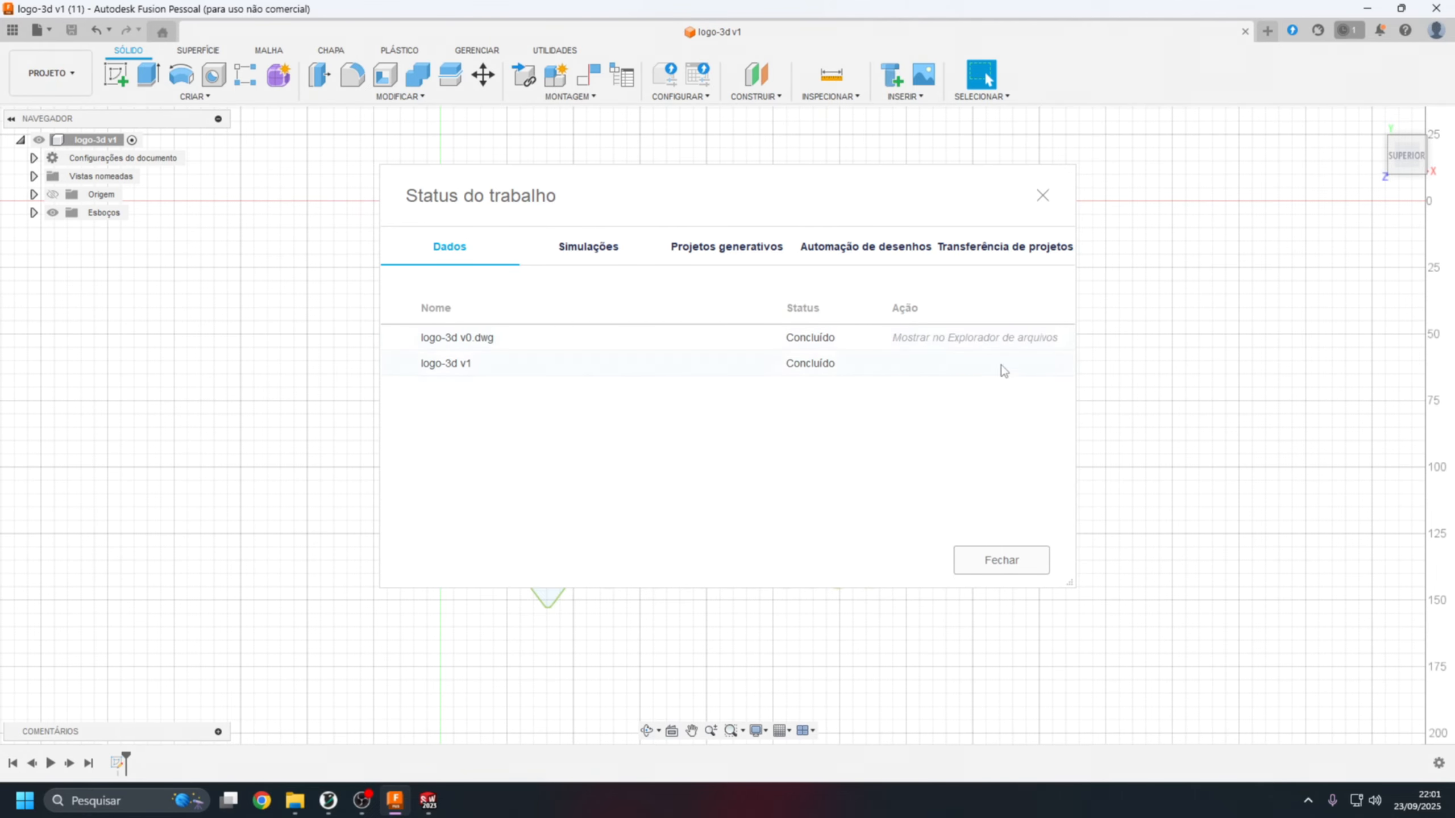
{"action": "left_click", "coordinate": [986, 342]}
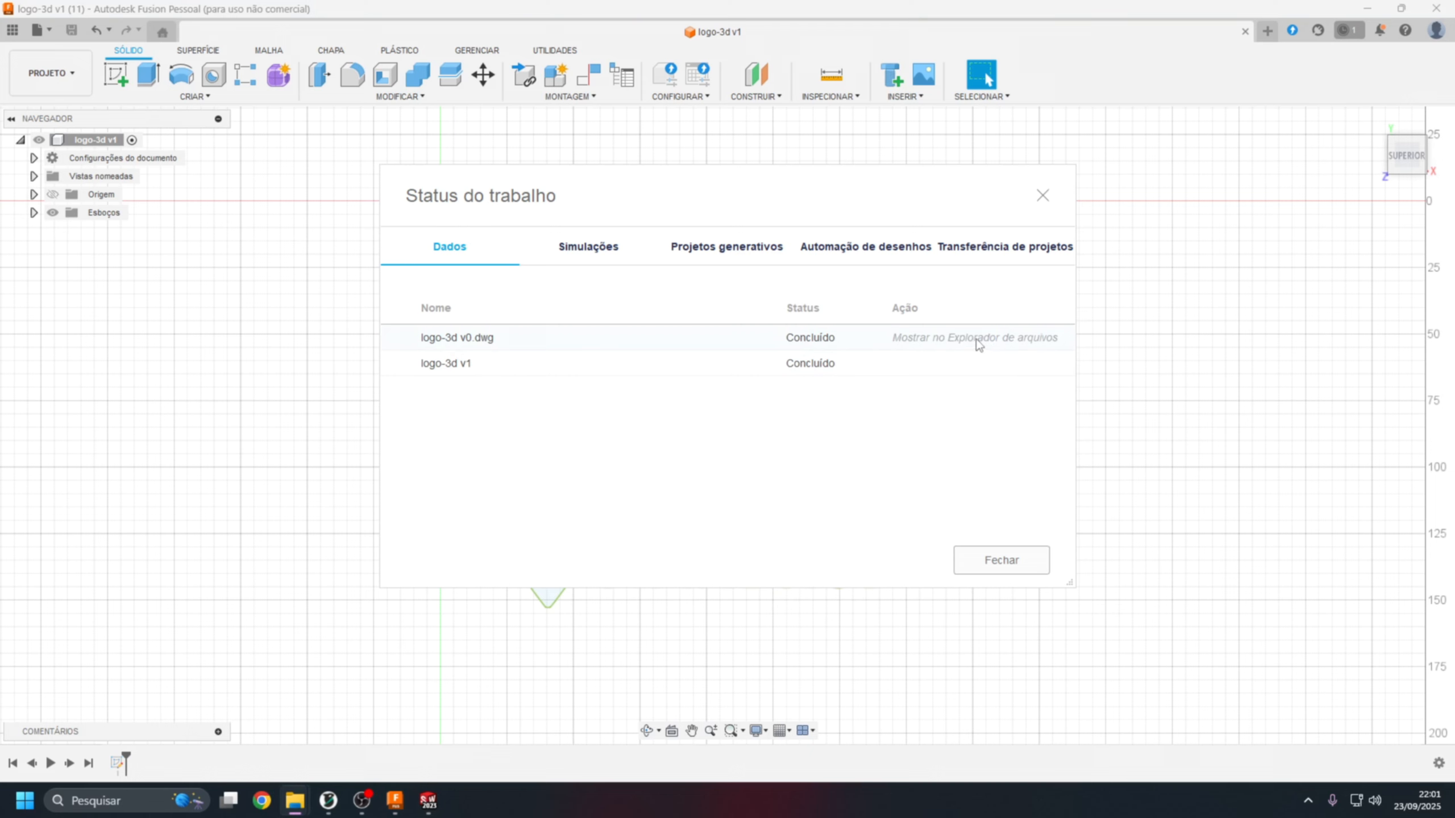
{"action": "left_click", "coordinate": [1002, 555]}
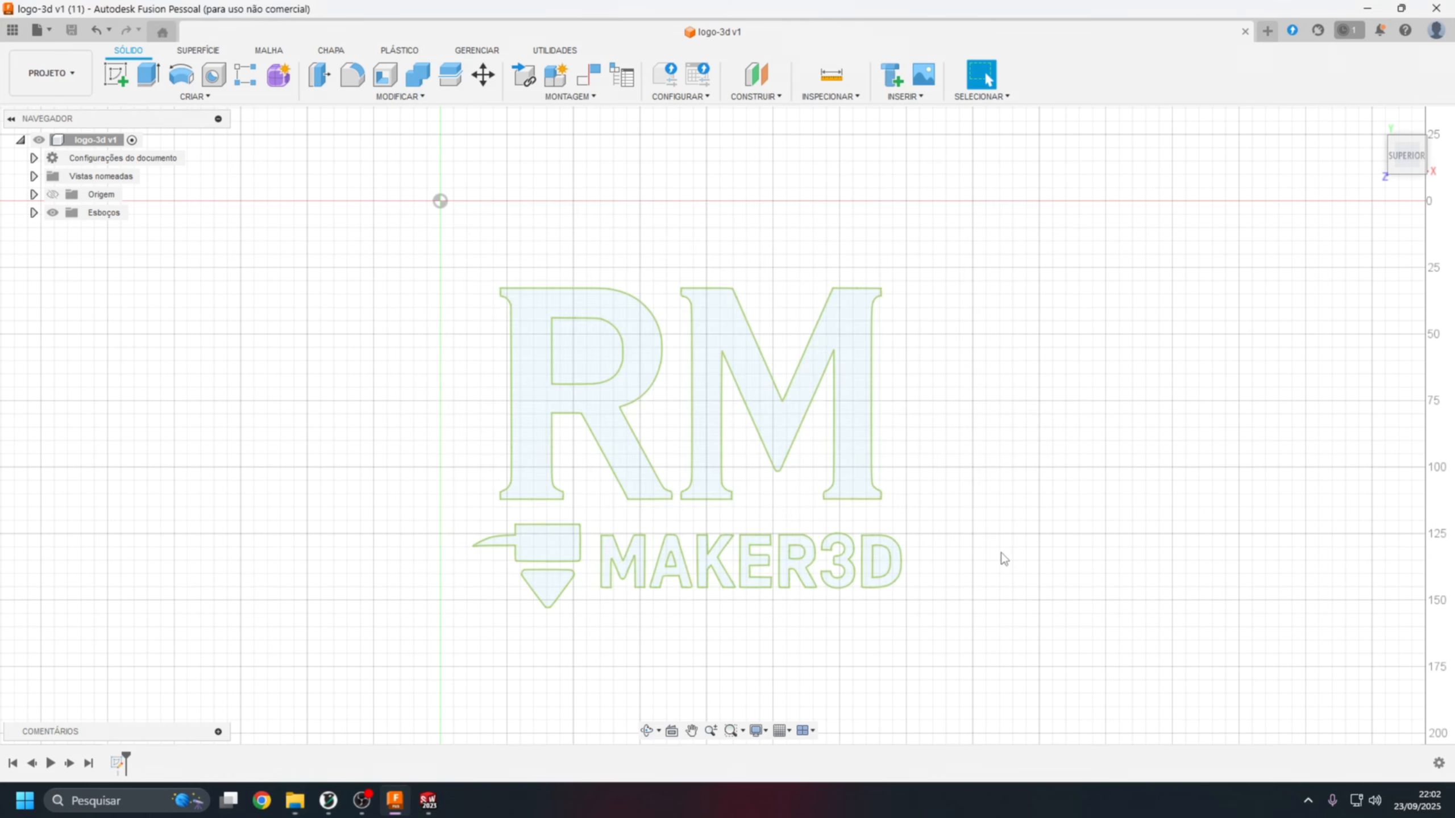
Switch to SOLIDWORKS and create a new part document.
{"action": "left_click", "coordinate": [429, 800]}
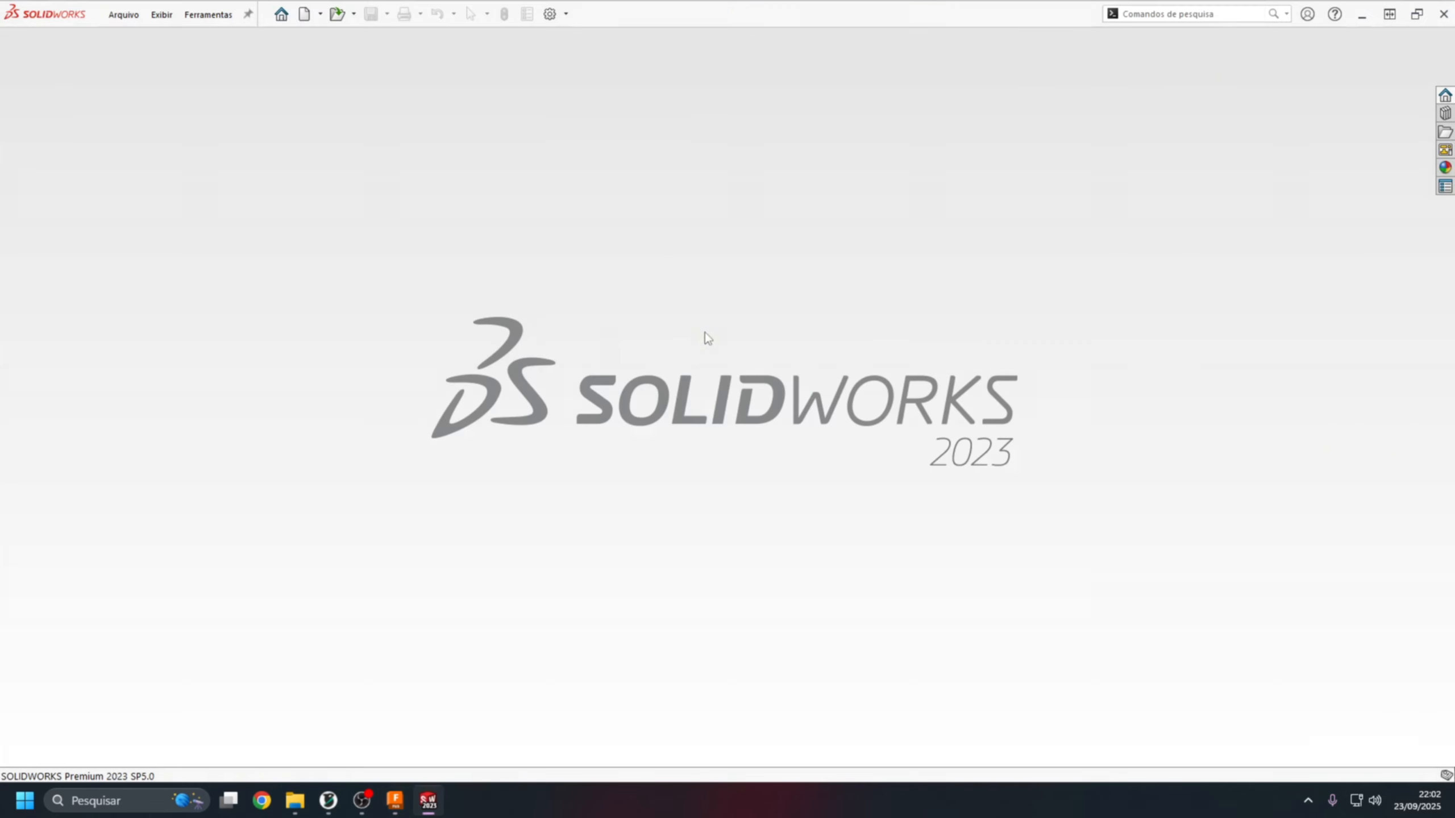
{"action": "left_click", "coordinate": [304, 14]}
{"action": "left_click", "coordinate": [357, 286]}
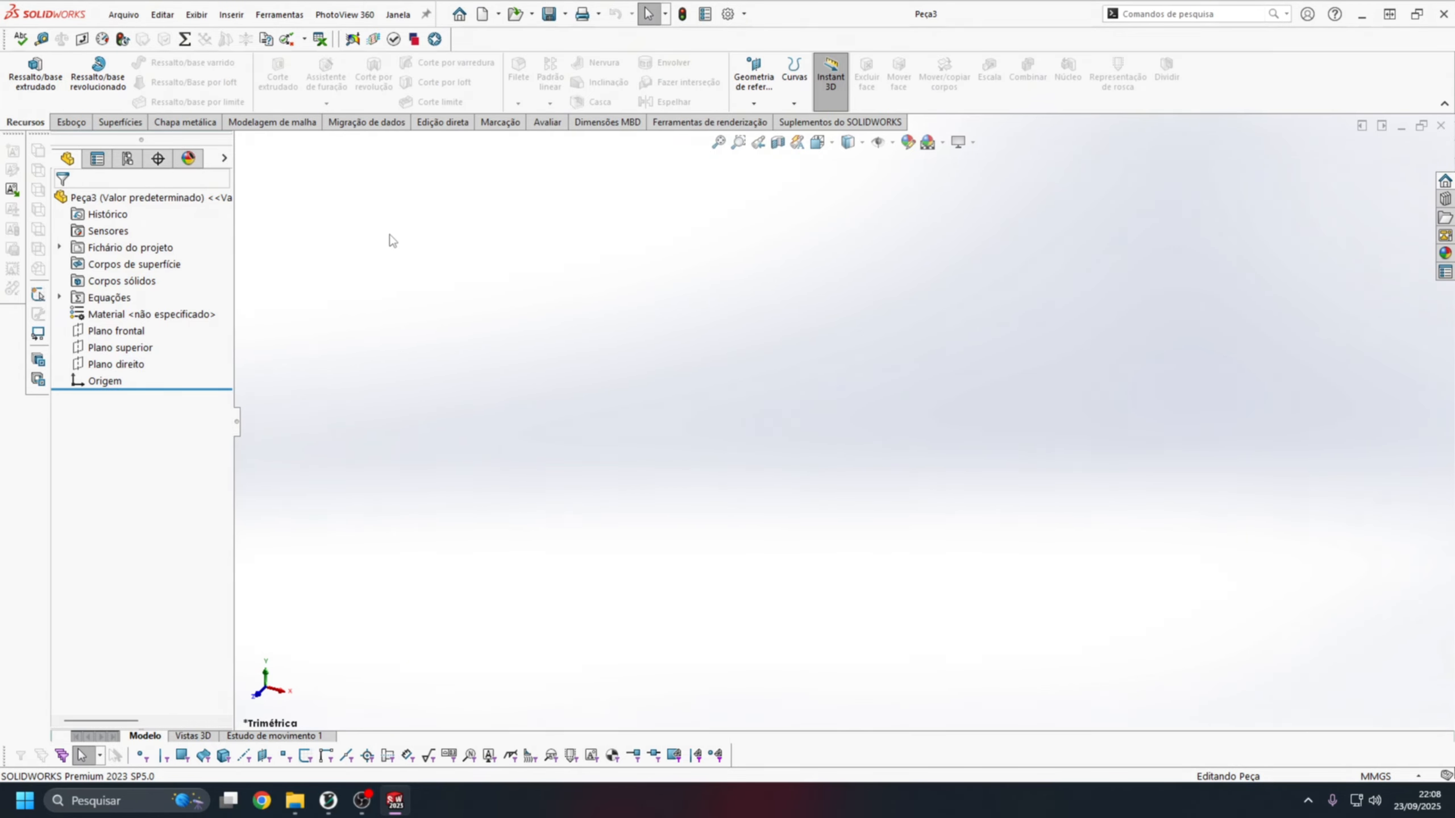
Insert the logo-3d v0 DWG file from the RM Maker3D Logo folder as a part, listing all file types.
{"action": "left_click", "coordinate": [232, 14]}
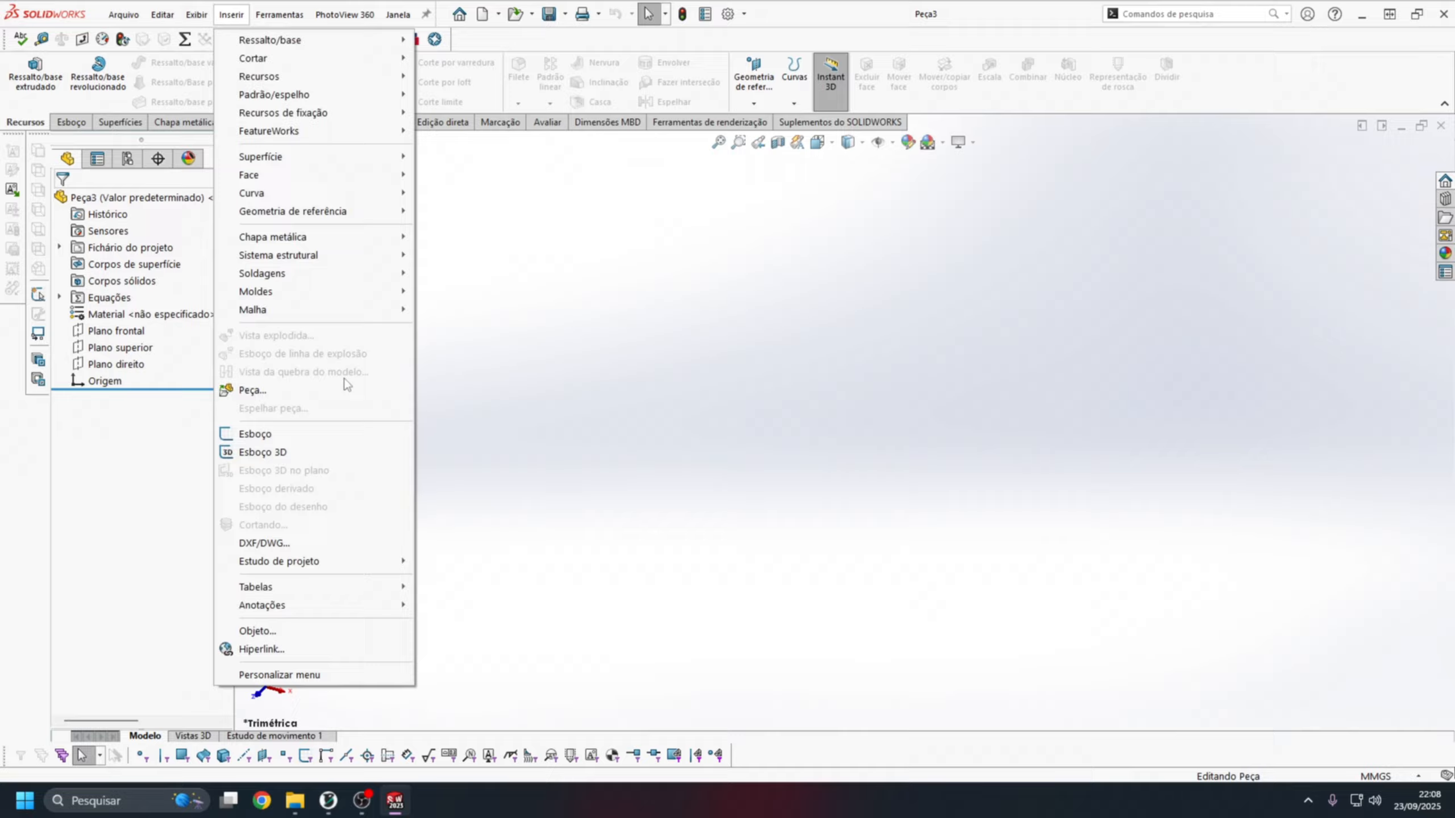
{"action": "left_click", "coordinate": [312, 395]}
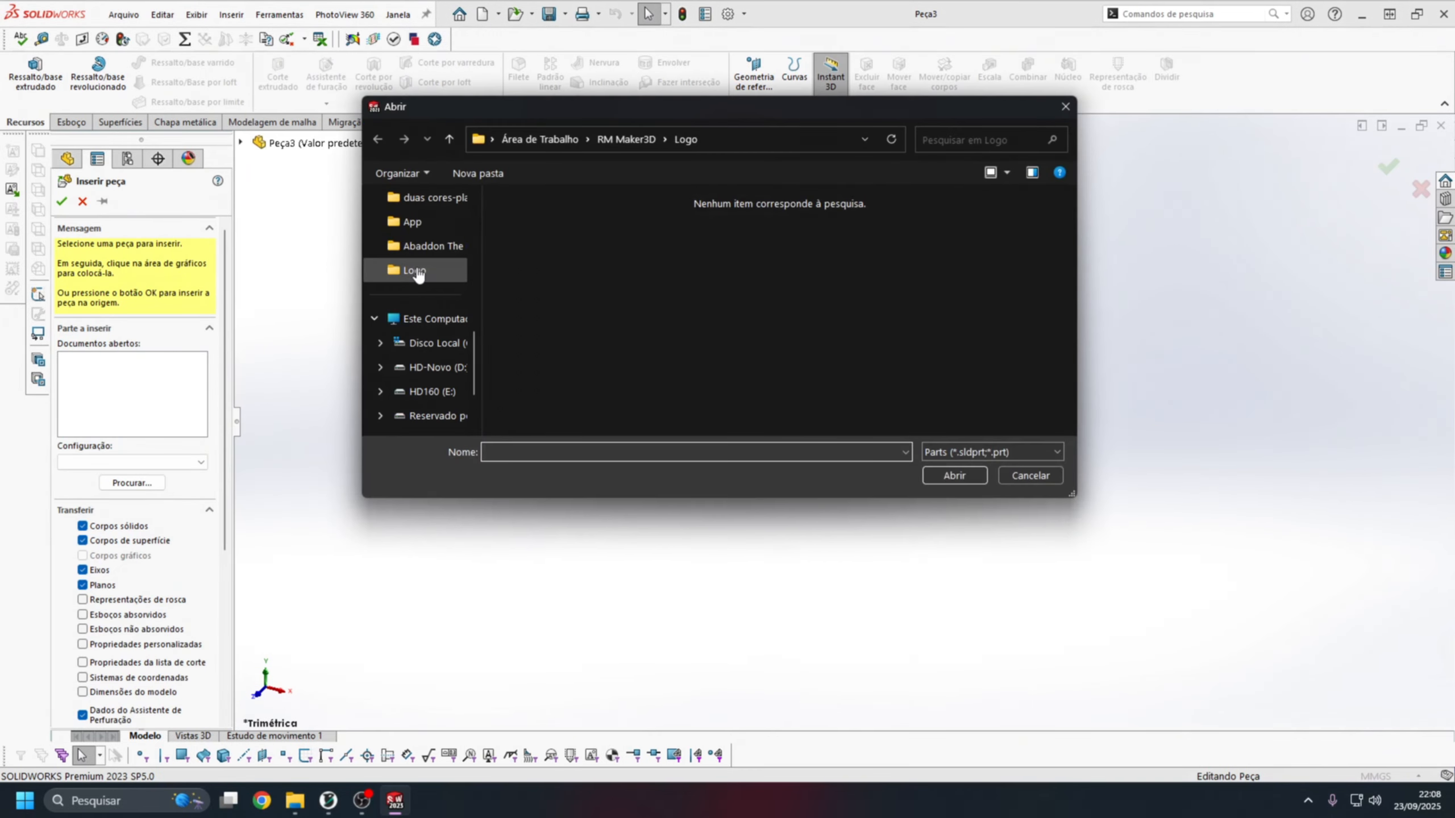
{"action": "left_click", "coordinate": [944, 451]}
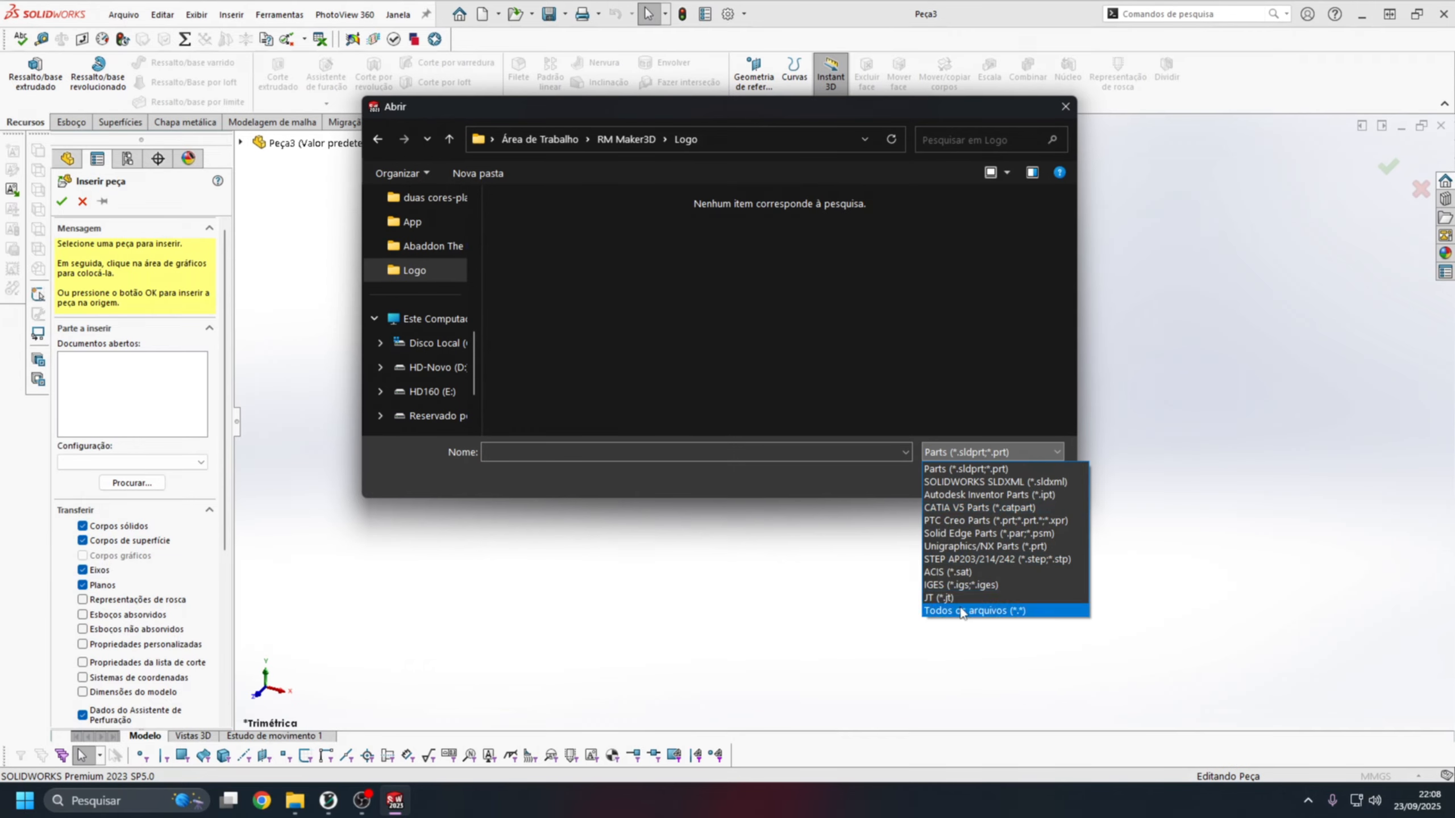
{"action": "left_click", "coordinate": [963, 613]}
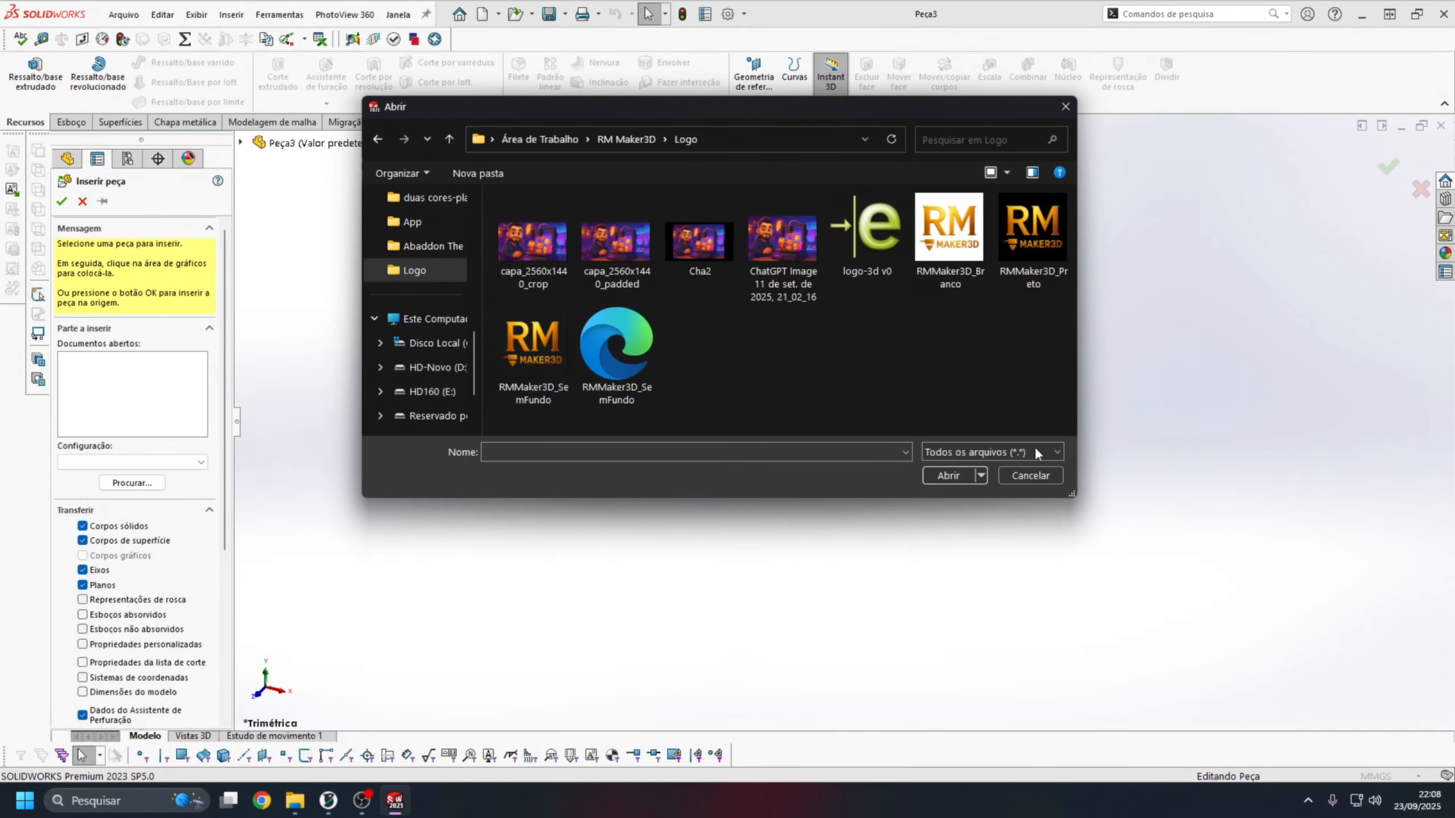
{"action": "left_click", "coordinate": [866, 234]}
{"action": "left_click", "coordinate": [947, 475]}
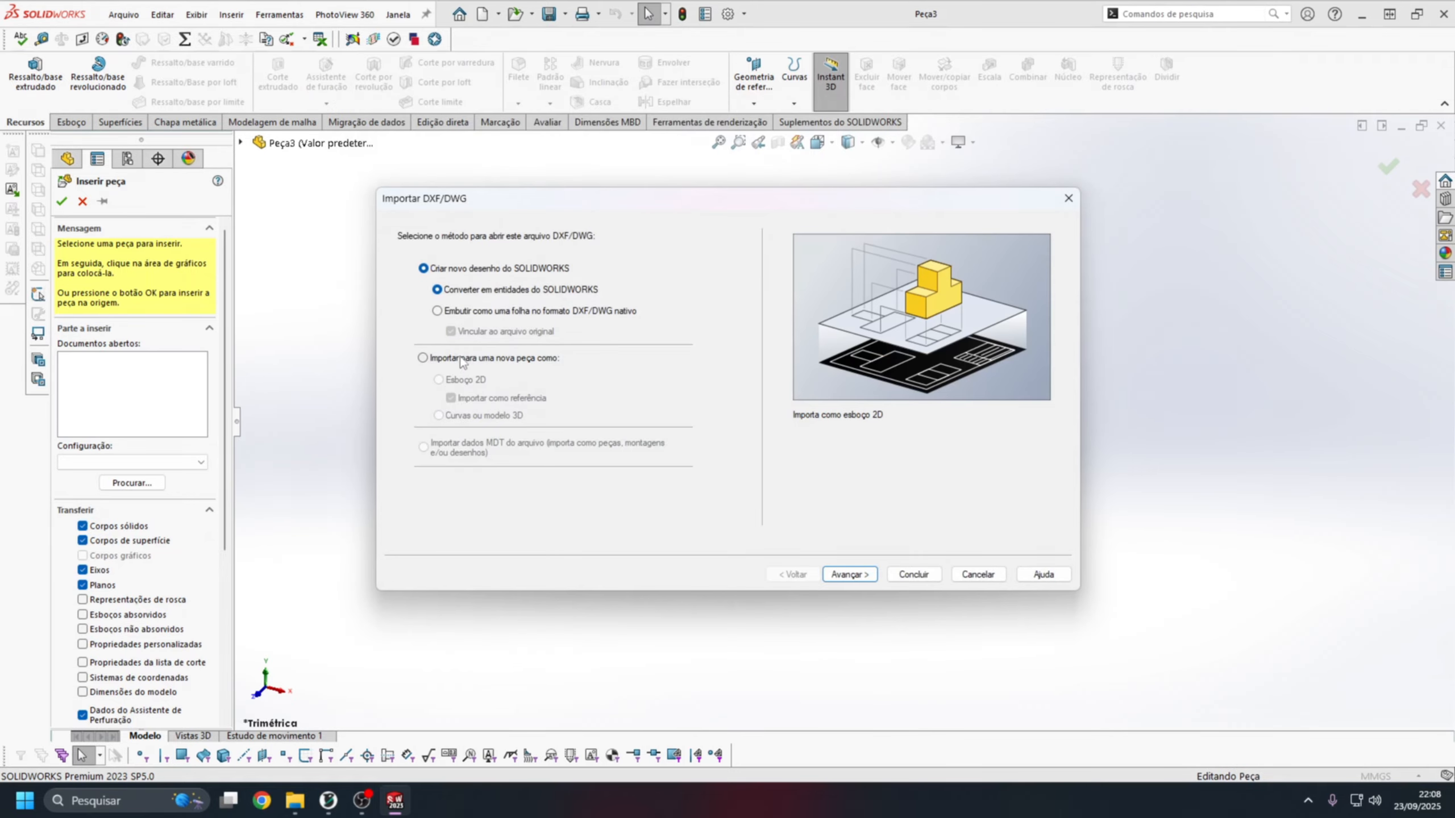
Import the DWG into a new part as curves or a 3D model and complete the import.
{"action": "left_click", "coordinate": [462, 360]}
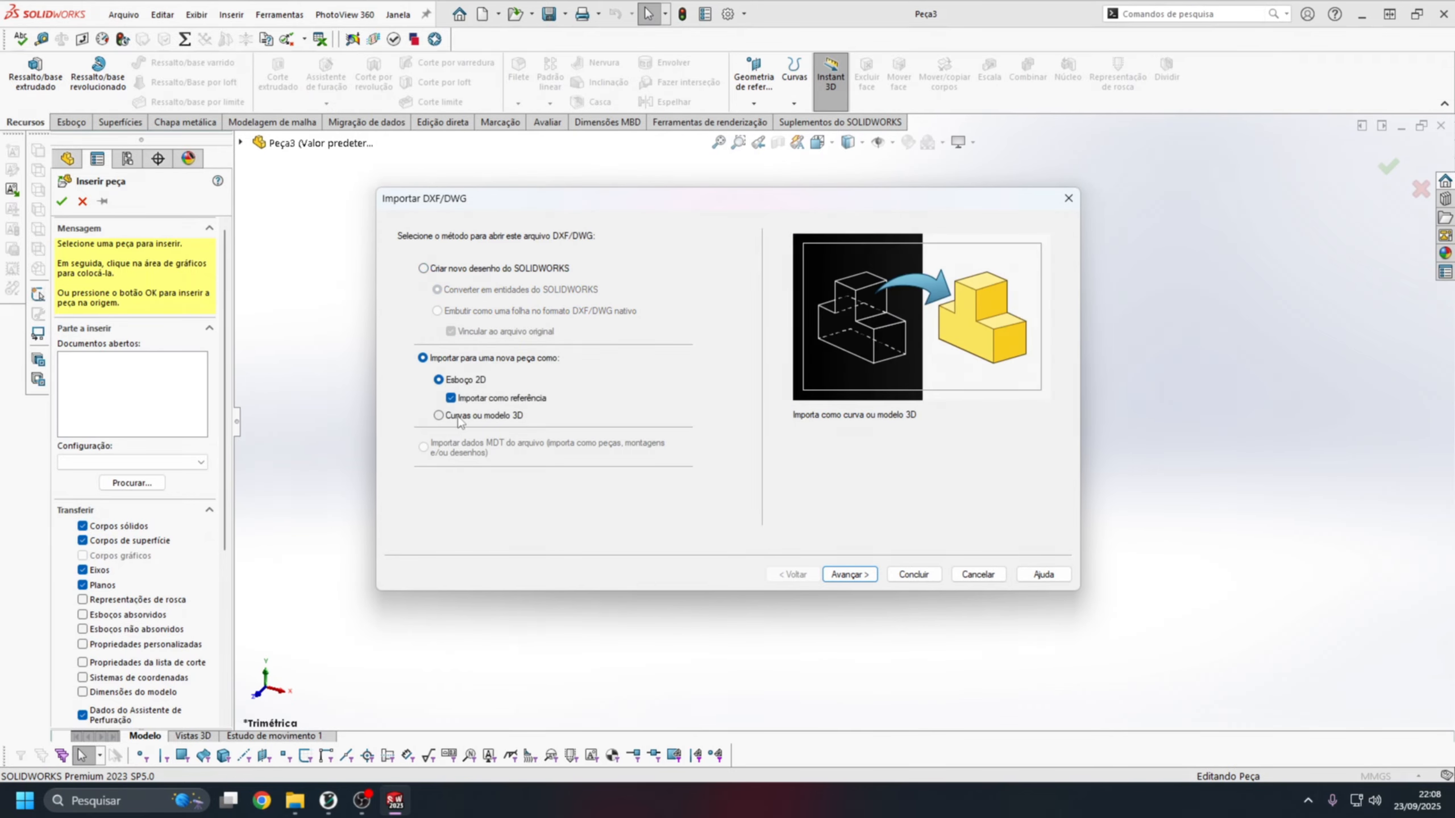
{"action": "left_click", "coordinate": [440, 415]}
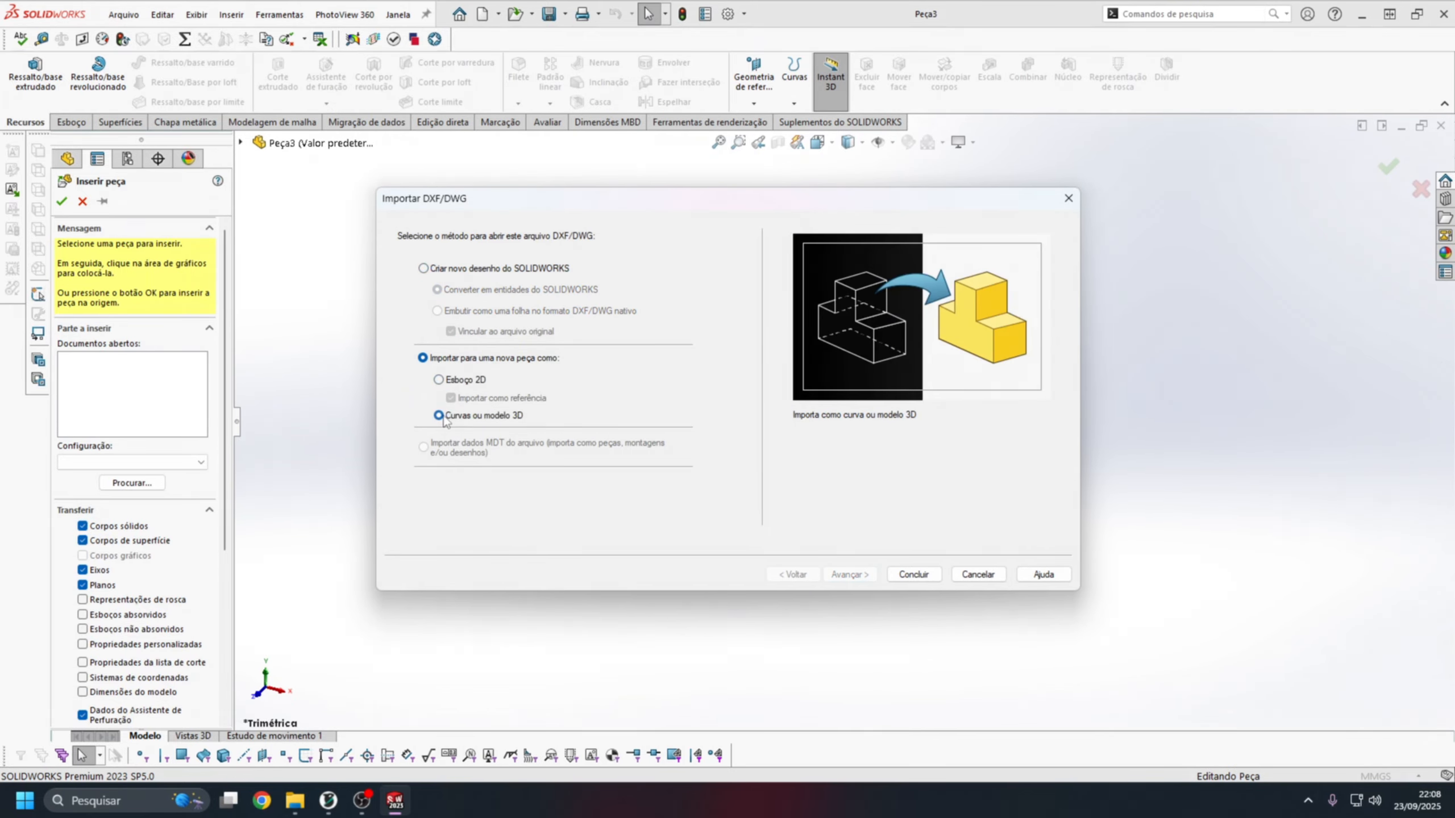
{"action": "left_click", "coordinate": [903, 575]}
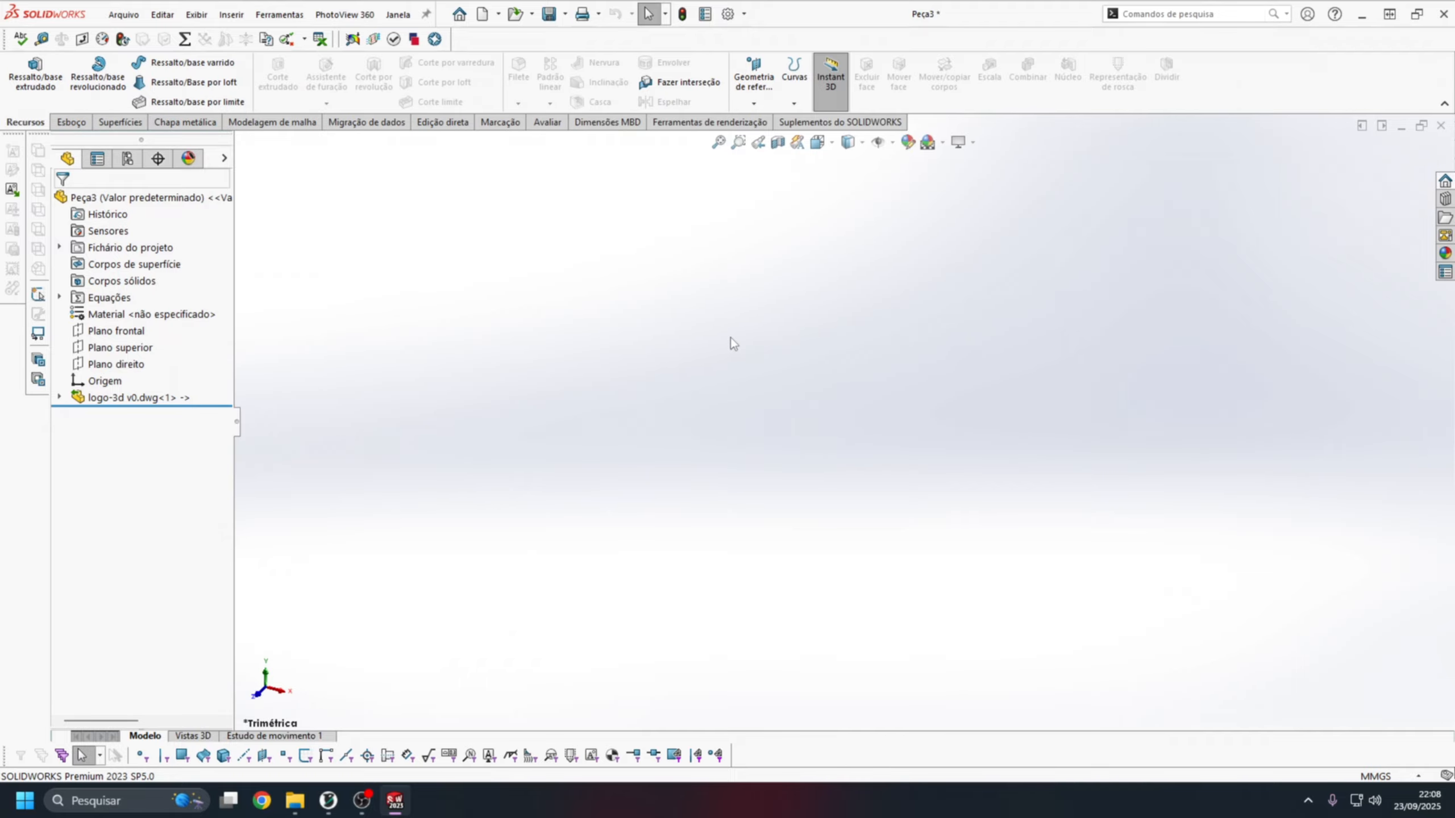
Examine the imported logo outlines up close in the front view and expand the inserted DWG part to its sketches in the feature tree.
{"action": "left_click", "coordinate": [829, 143]}
{"action": "left_click", "coordinate": [825, 172]}
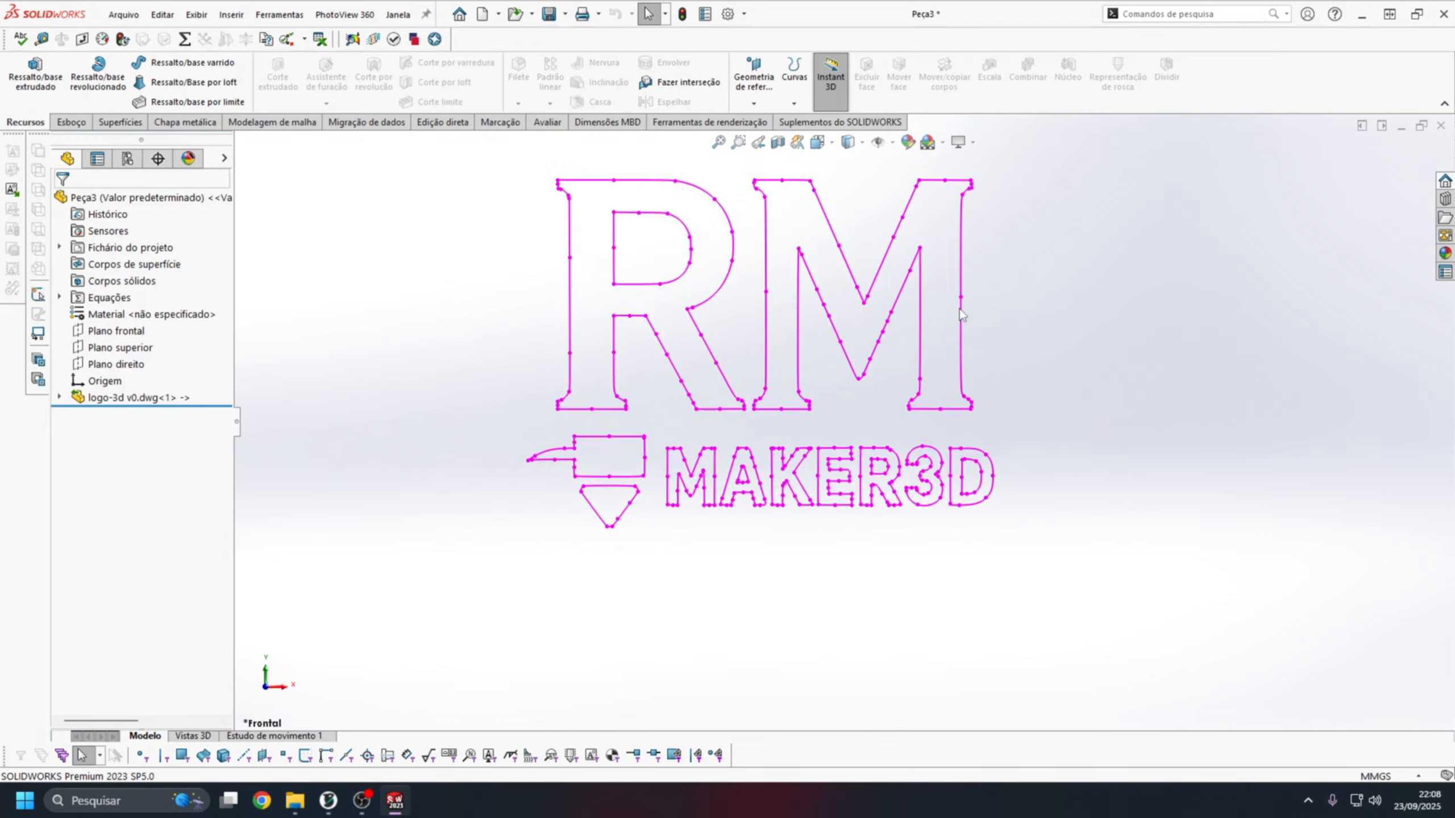
{"action": "scroll", "coordinate": [962, 315], "scroll_direction": "up", "scroll_amount": 5}
{"action": "scroll", "coordinate": [868, 356], "scroll_direction": "down", "scroll_amount": 5}
{"action": "scroll", "coordinate": [869, 356], "scroll_direction": "up", "scroll_amount": 2}
{"action": "scroll", "coordinate": [832, 322], "scroll_direction": "down", "scroll_amount": 7}
{"action": "scroll", "coordinate": [777, 286], "scroll_direction": "up", "scroll_amount": 7}
{"action": "scroll", "coordinate": [723, 462], "scroll_direction": "down", "scroll_amount": 1}
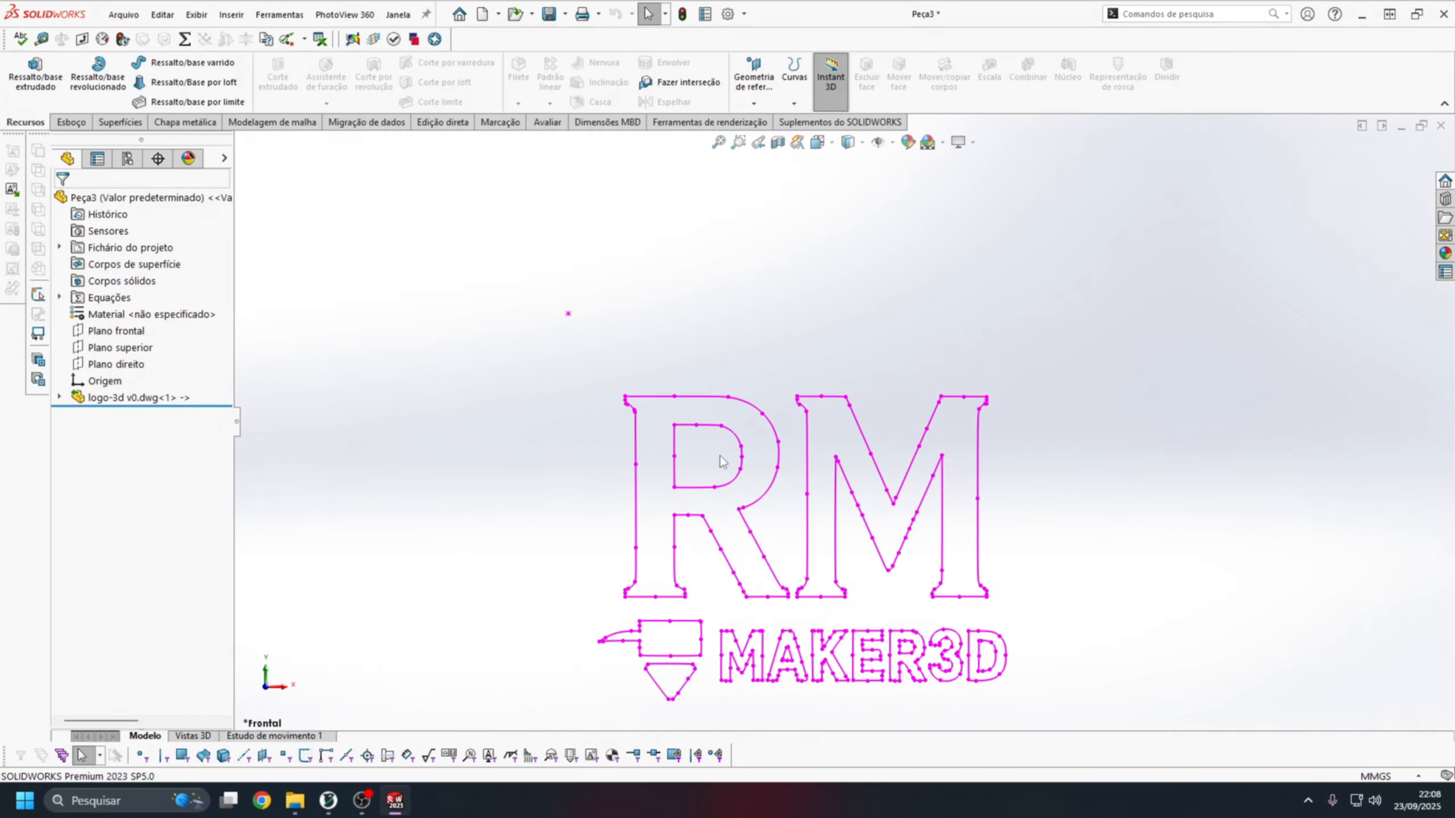
{"action": "scroll", "coordinate": [649, 397], "scroll_direction": "down", "scroll_amount": 4}
{"action": "scroll", "coordinate": [650, 396], "scroll_direction": "up", "scroll_amount": 5}
{"action": "scroll", "coordinate": [1134, 492], "scroll_direction": "down", "scroll_amount": 5}
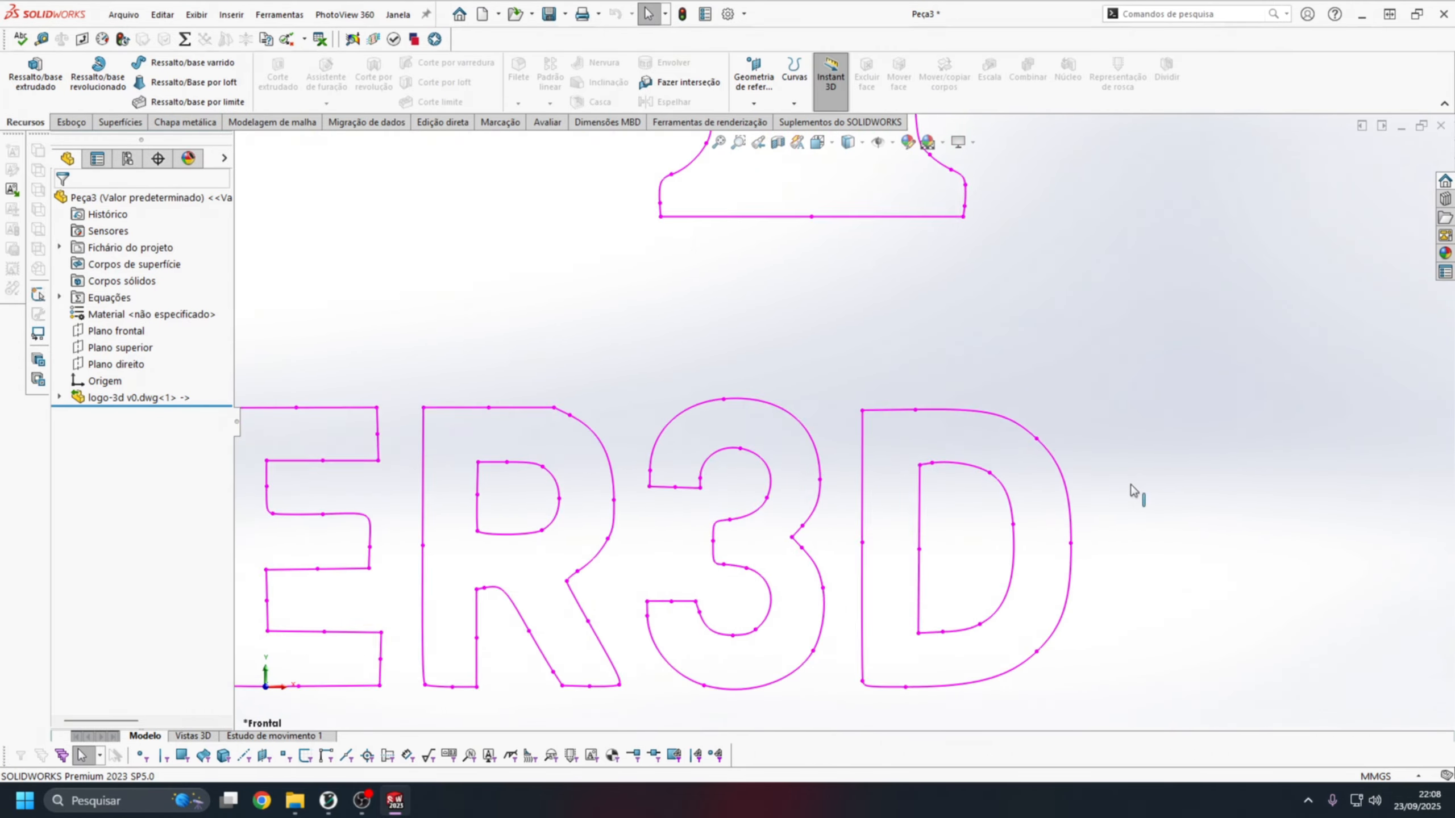
{"action": "scroll", "coordinate": [990, 455], "scroll_direction": "up", "scroll_amount": 4}
{"action": "scroll", "coordinate": [698, 188], "scroll_direction": "down", "scroll_amount": 2}
{"action": "scroll", "coordinate": [740, 325], "scroll_direction": "down", "scroll_amount": 3}
{"action": "scroll", "coordinate": [738, 324], "scroll_direction": "up", "scroll_amount": 1}
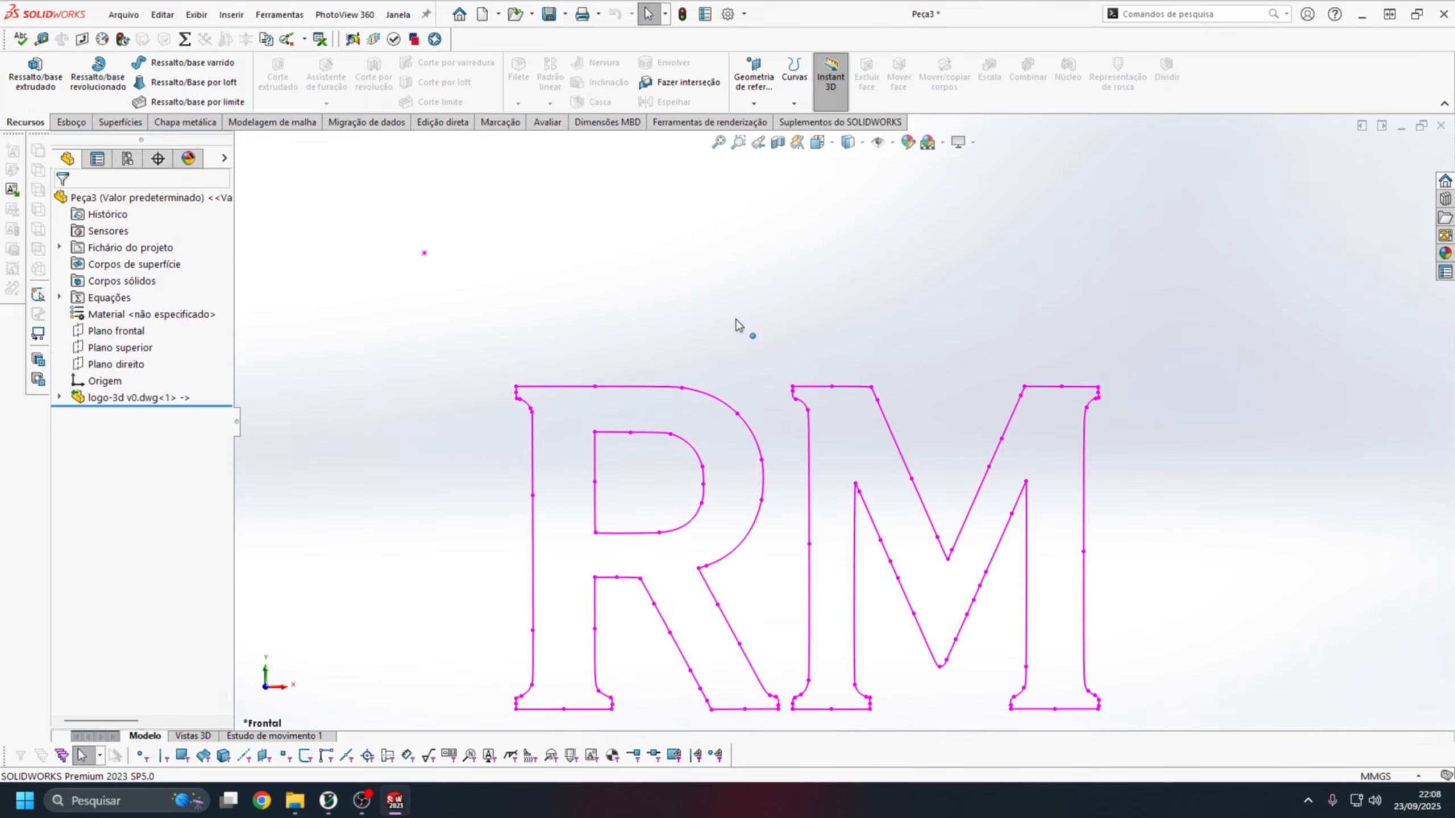
{"action": "scroll", "coordinate": [745, 321], "scroll_direction": "up", "scroll_amount": 2}
{"action": "scroll", "coordinate": [1088, 301], "scroll_direction": "down", "scroll_amount": 7}
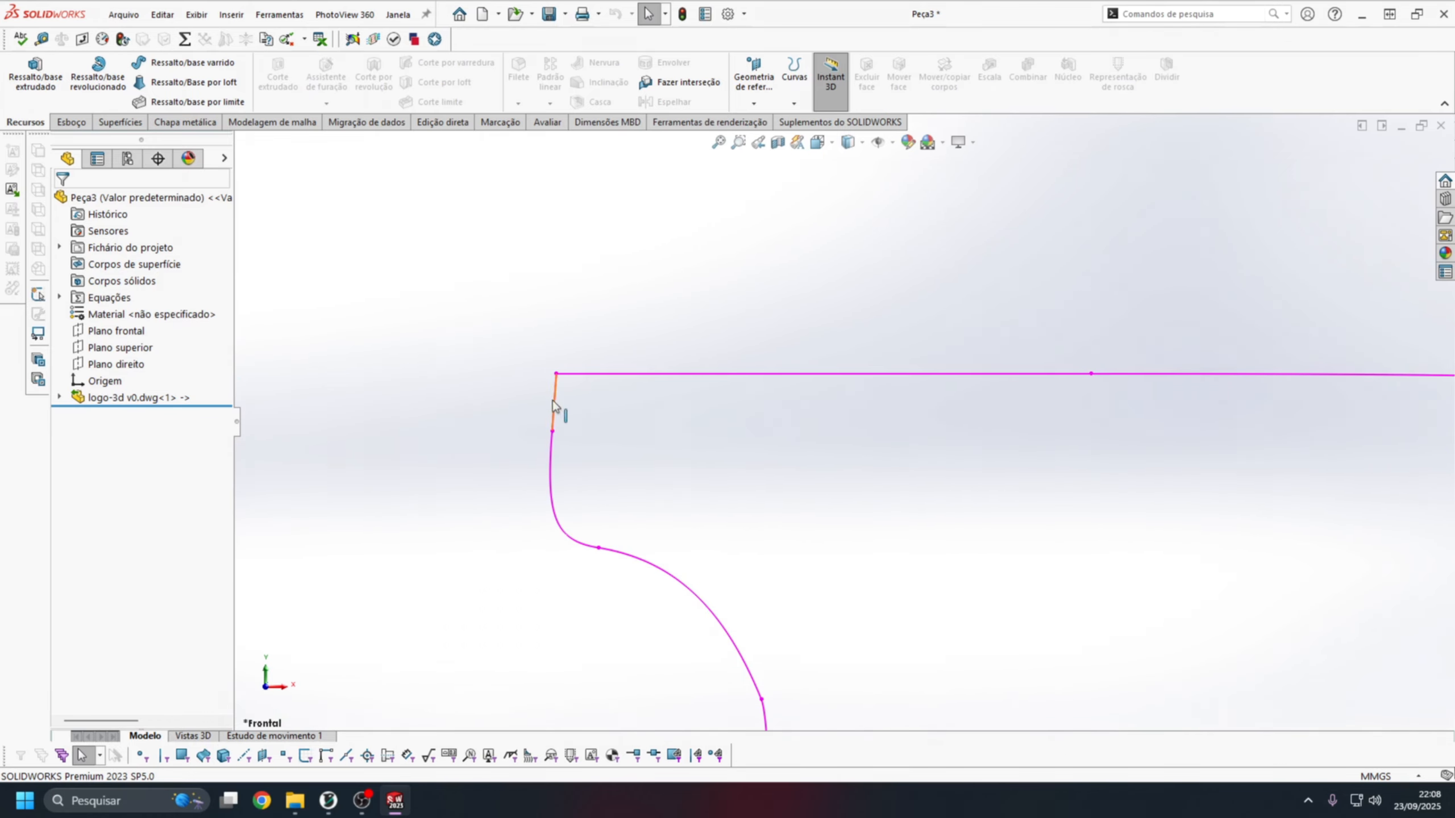
{"action": "scroll", "coordinate": [1137, 487], "scroll_direction": "up", "scroll_amount": 5}
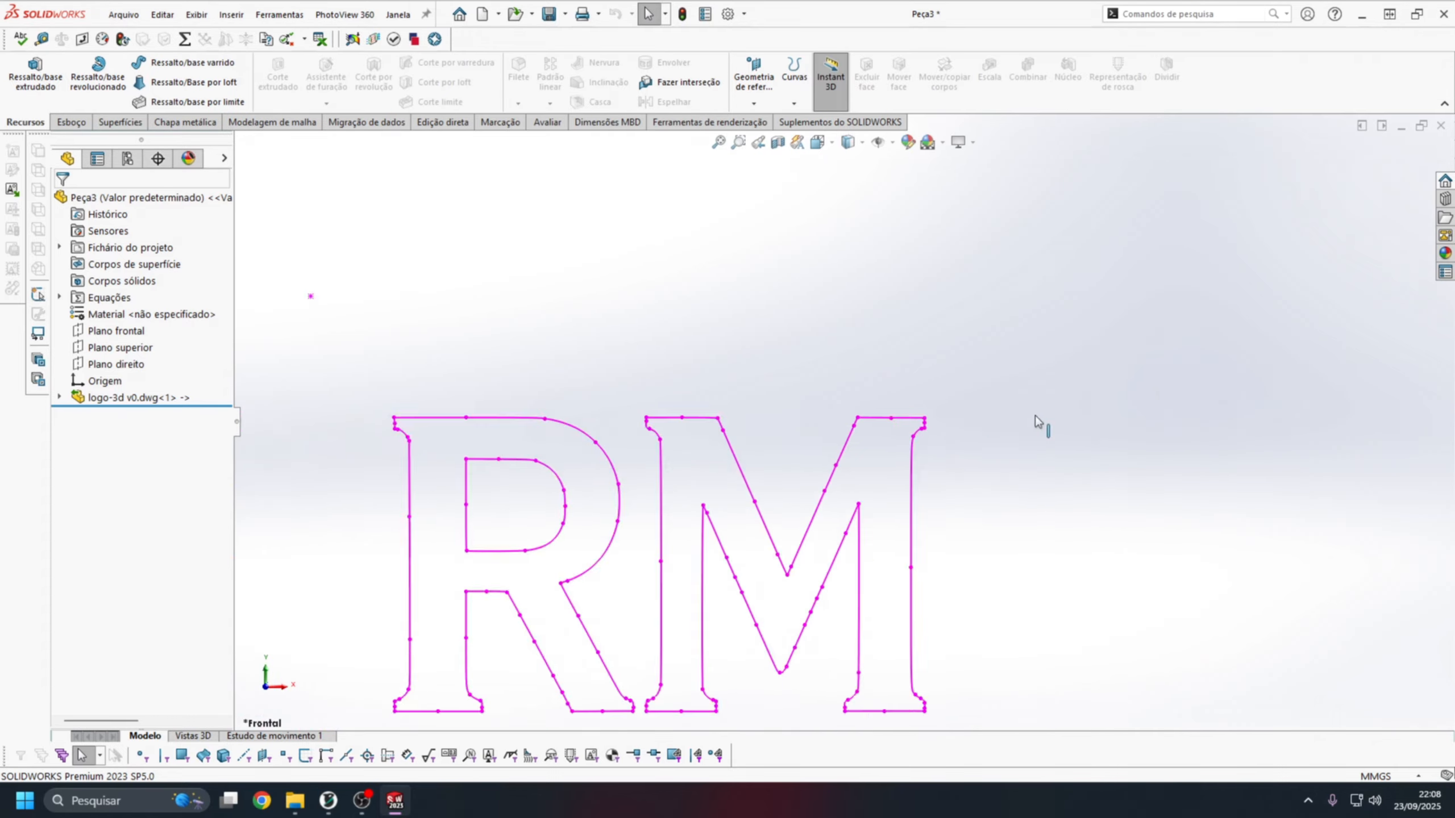
{"action": "scroll", "coordinate": [916, 372], "scroll_direction": "up", "scroll_amount": 3}
{"action": "scroll", "coordinate": [673, 378], "scroll_direction": "down", "scroll_amount": 1}
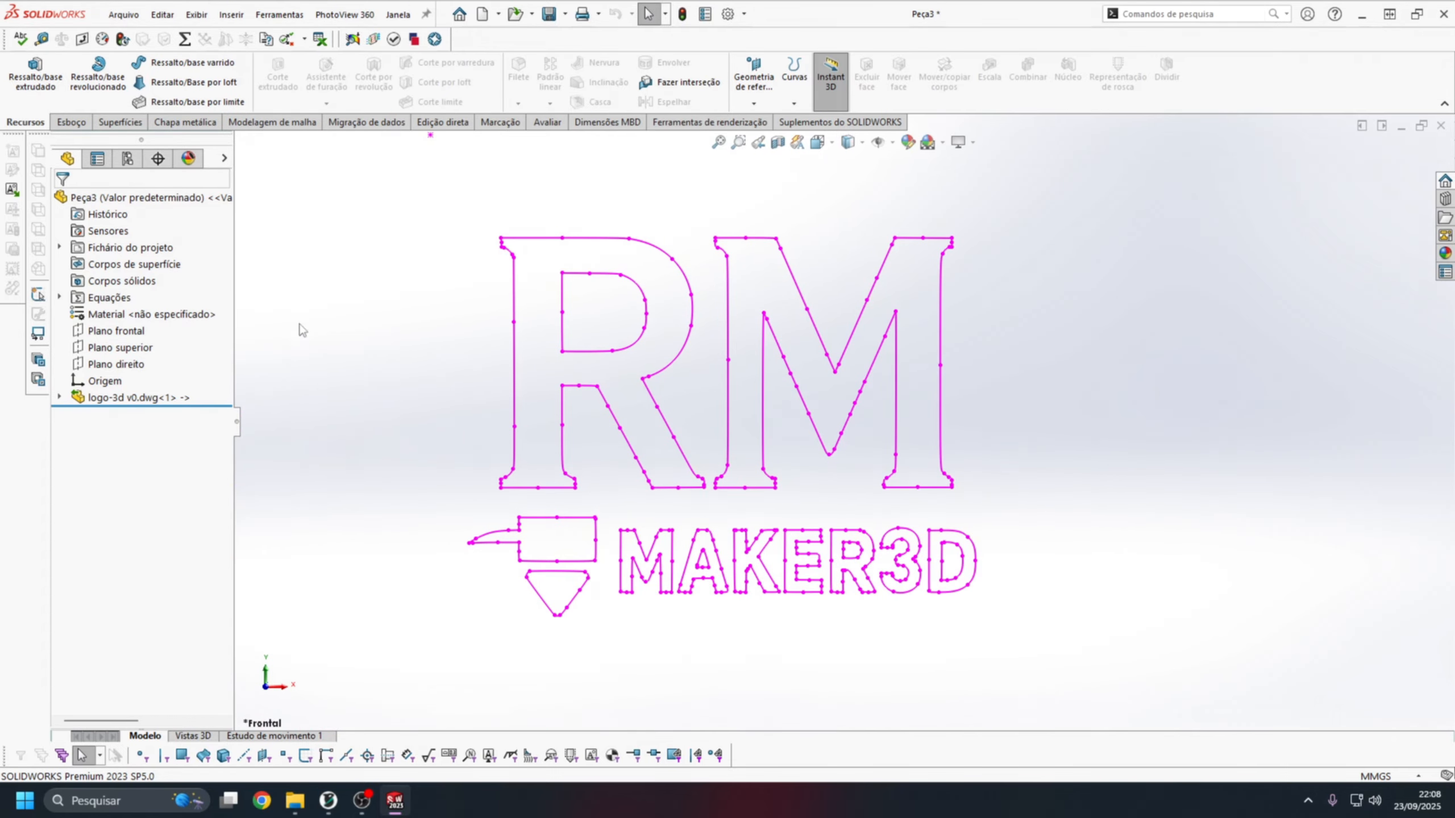
{"action": "left_click", "coordinate": [60, 397]}
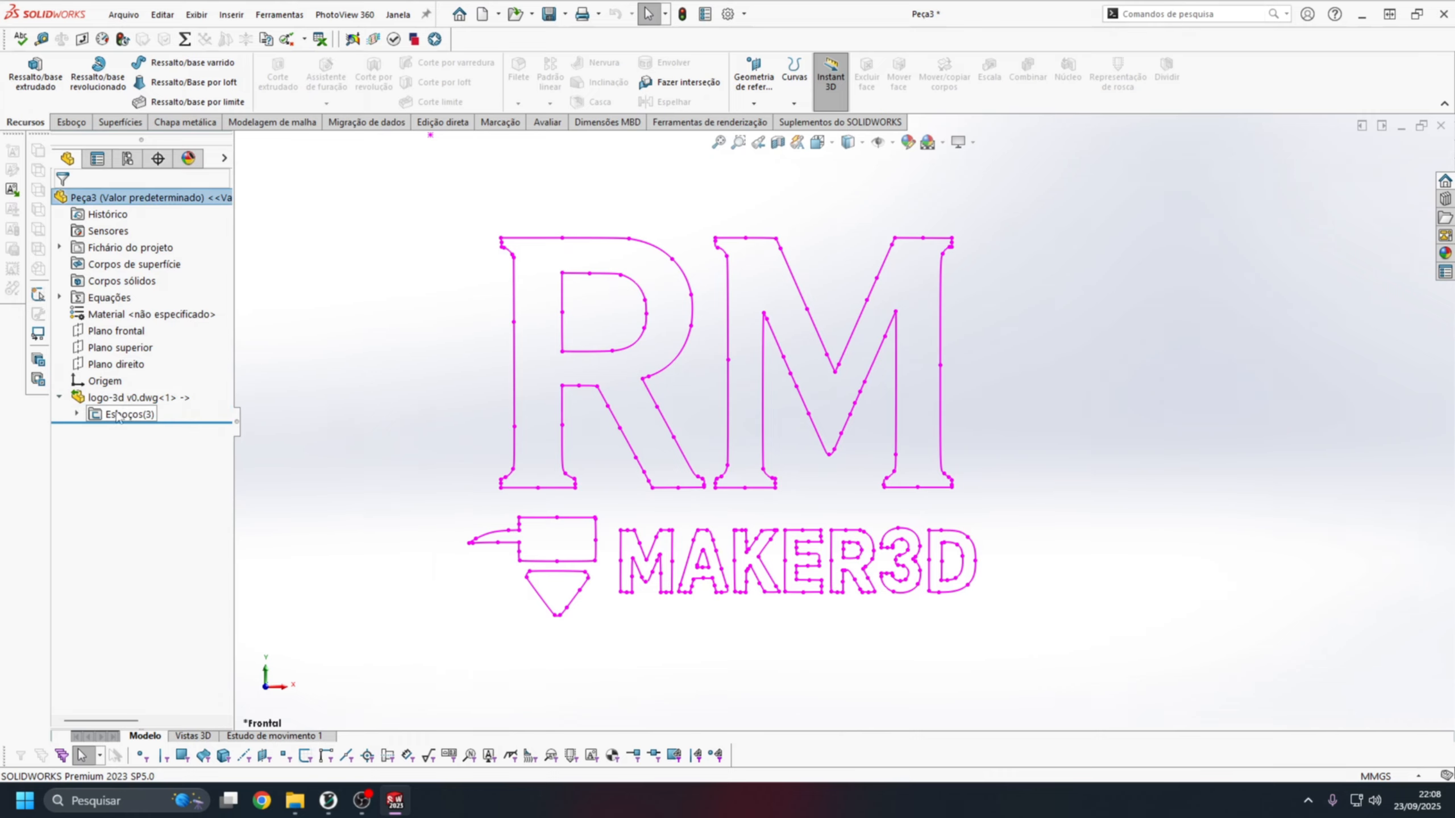
{"action": "left_click", "coordinate": [67, 414]}
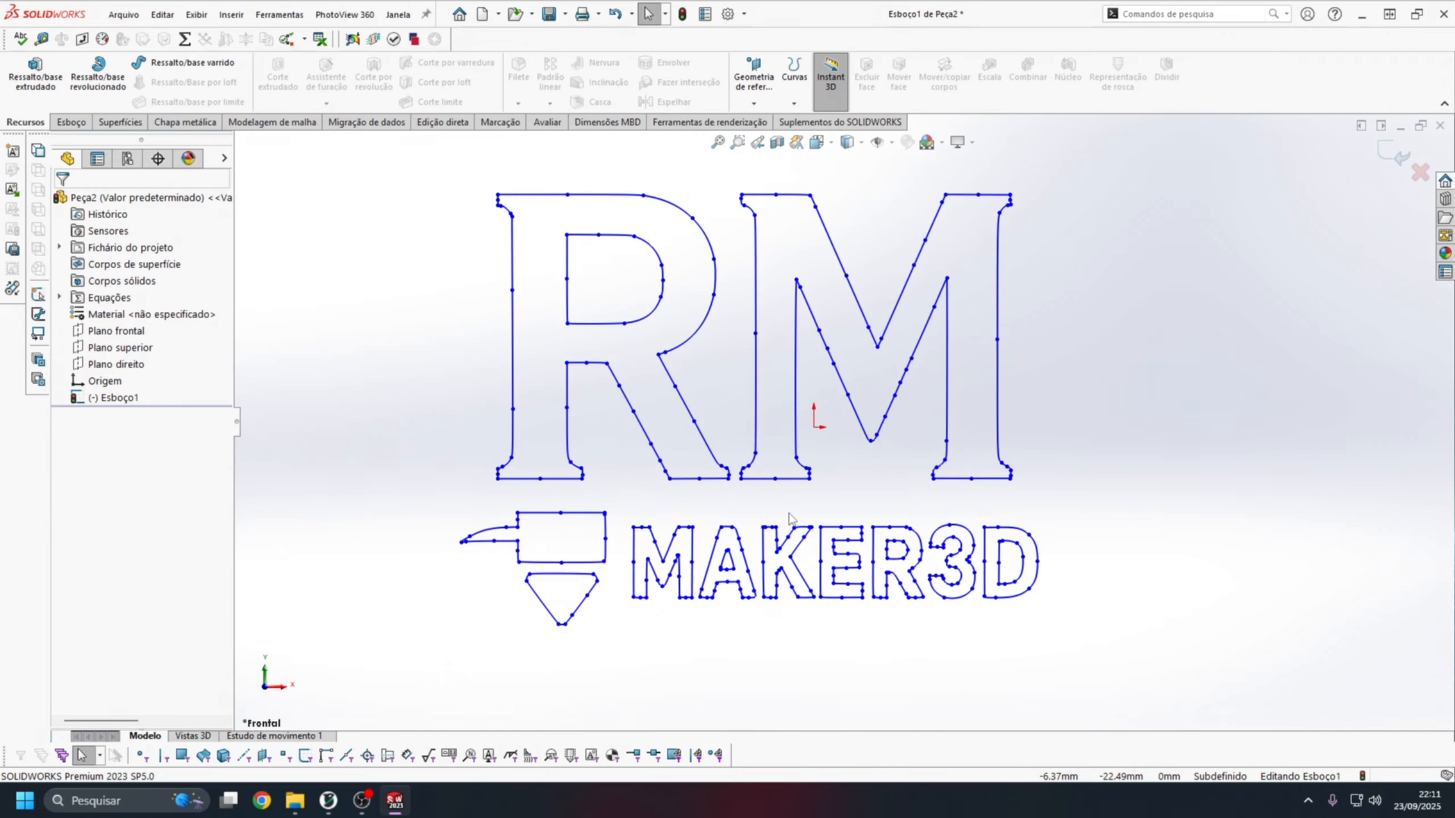
Start a boss extrusion of the logo sketch with a blind depth of 0.4 mm.
{"action": "left_click", "coordinate": [46, 69]}
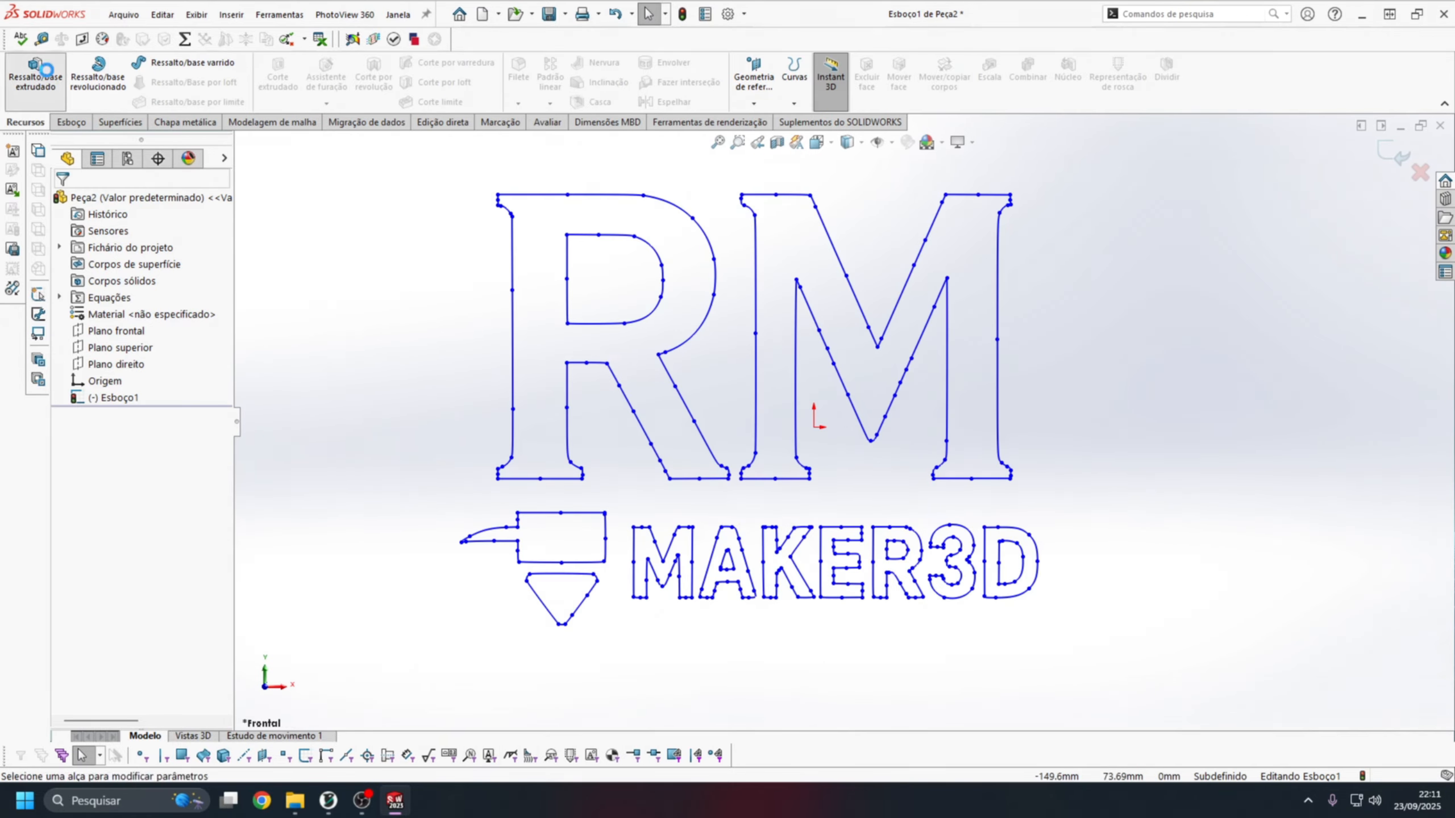
{"action": "left_click", "coordinate": [131, 346]}
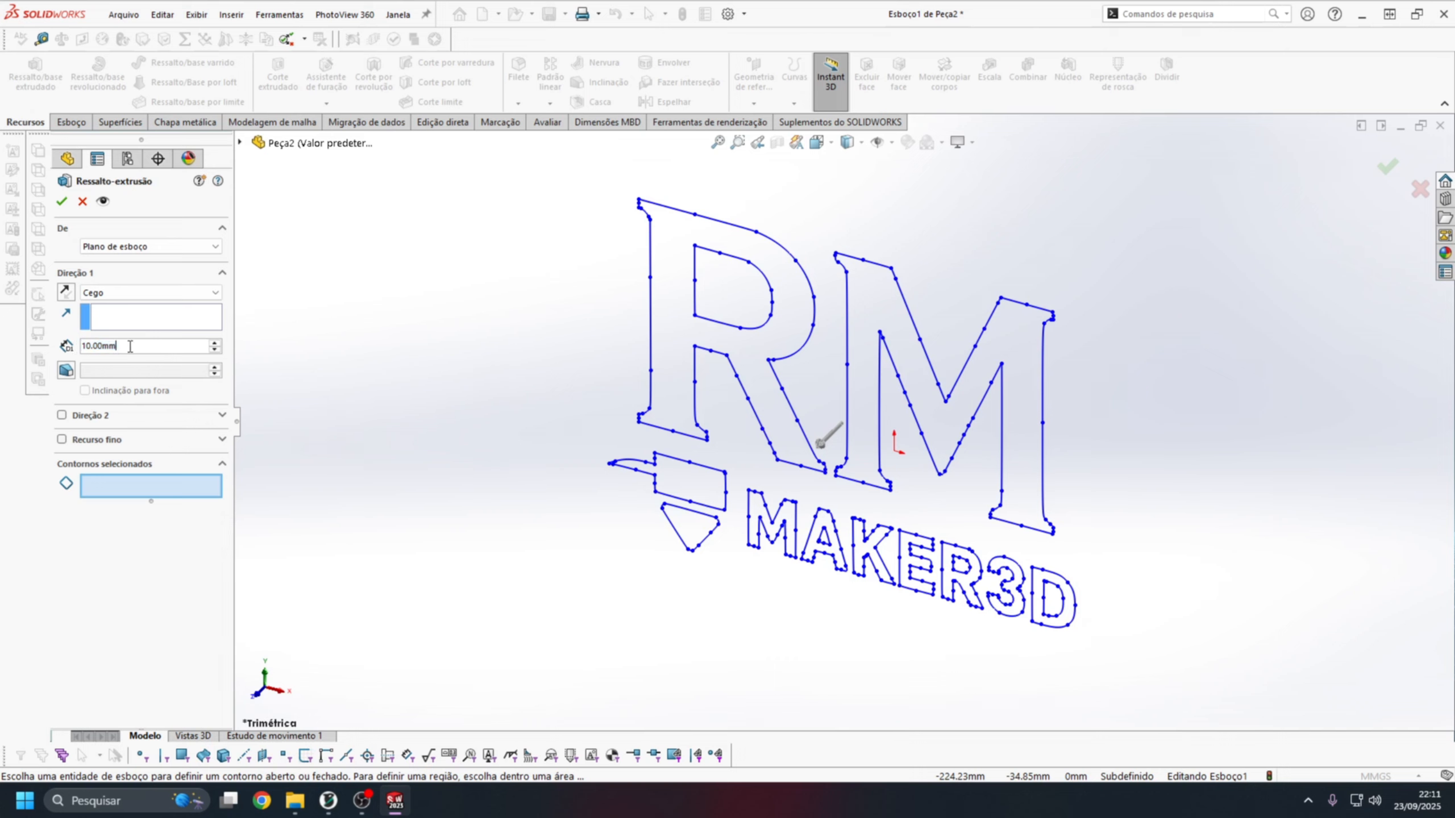
{"action": "type", "text": "0.4"}
{"action": "key", "text": "Return"}
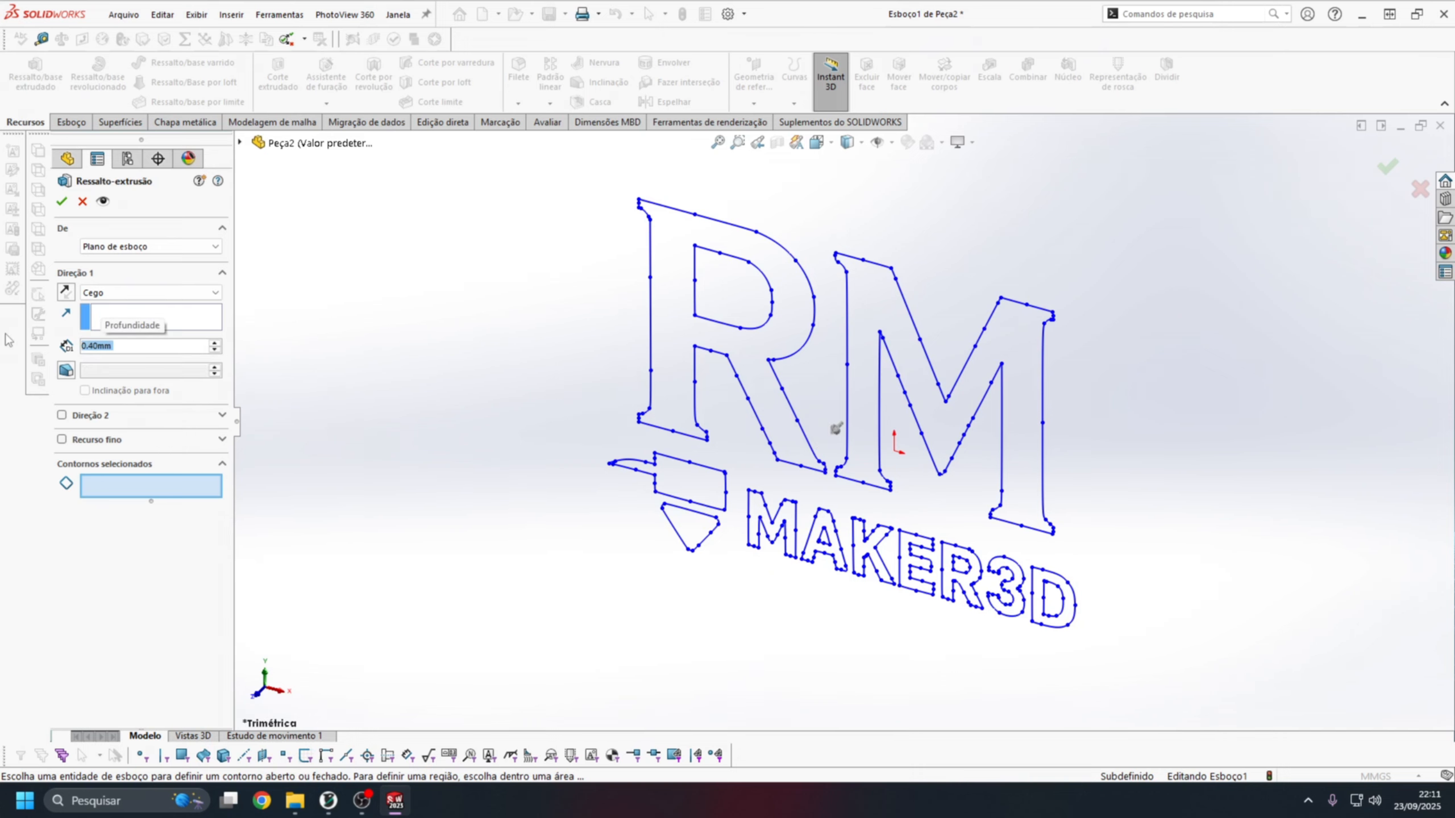
Select the large R and M letters and both parts of the nozzle symbol as contours for the extrusion.
{"action": "left_click", "coordinate": [677, 258]}
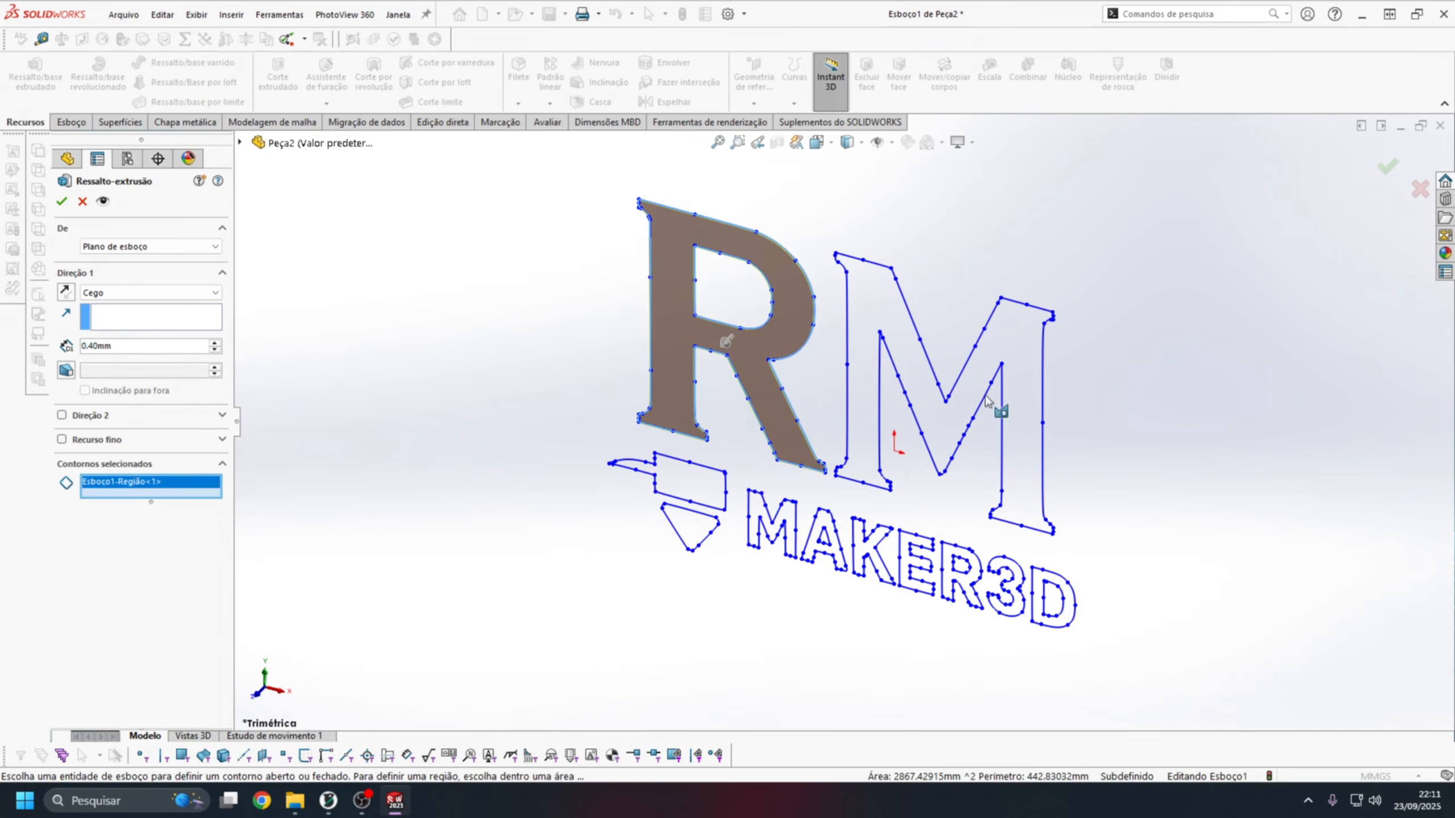
{"action": "left_click", "coordinate": [867, 334]}
{"action": "left_click", "coordinate": [690, 481]}
{"action": "left_click", "coordinate": [690, 524]}
Add all the MAKER3D characters to the extrusion's contours and apply the extrusion.
{"action": "scroll", "coordinate": [839, 567], "scroll_direction": "down", "scroll_amount": 5}
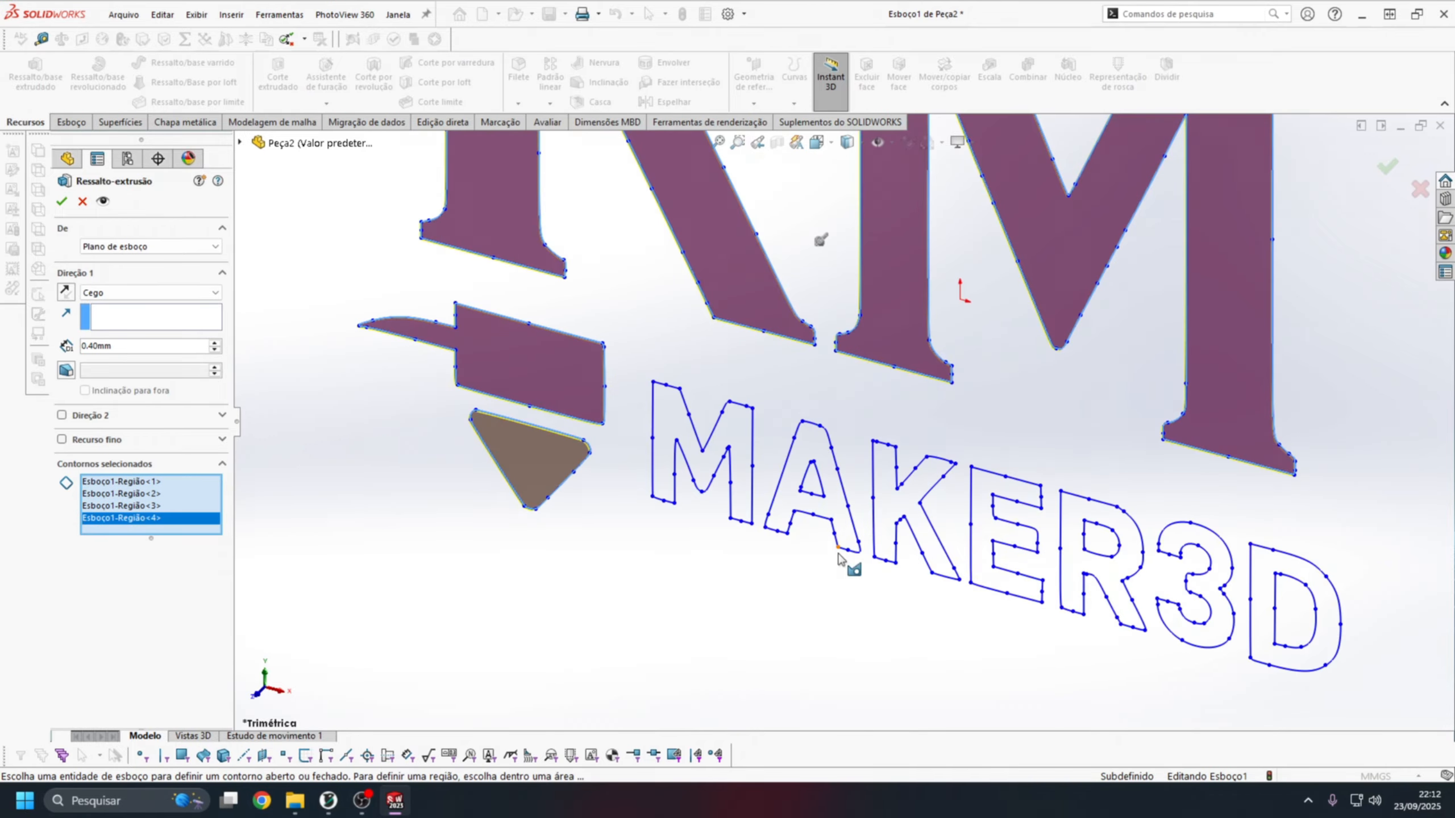
{"action": "left_click", "coordinate": [663, 435]}
{"action": "left_click", "coordinate": [790, 492]}
{"action": "left_click", "coordinate": [885, 504]}
{"action": "scroll", "coordinate": [630, 401], "scroll_direction": "up", "scroll_amount": 2}
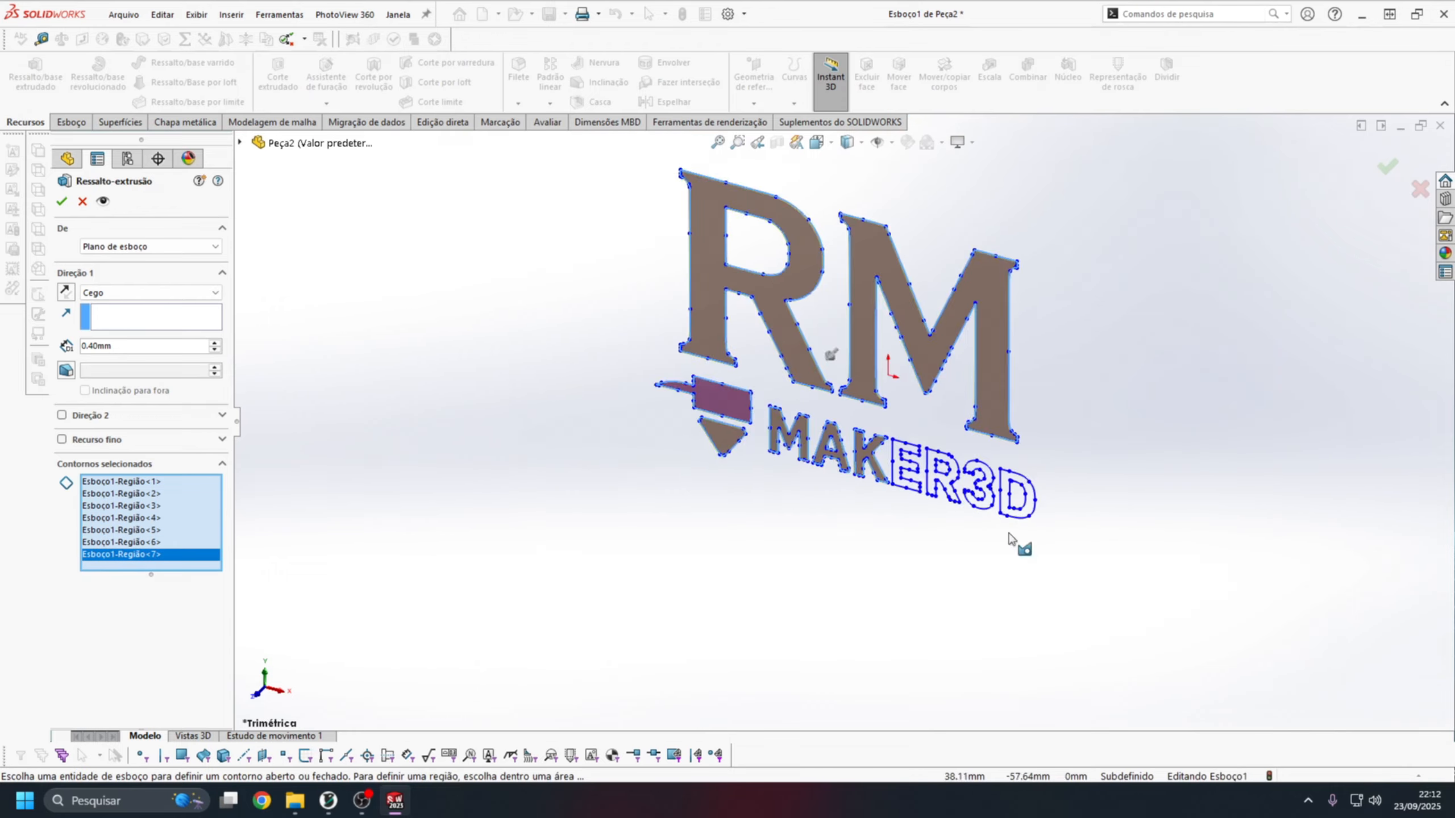
{"action": "scroll", "coordinate": [614, 350], "scroll_direction": "down", "scroll_amount": 2}
{"action": "left_click", "coordinate": [626, 381]}
{"action": "left_click", "coordinate": [709, 404]}
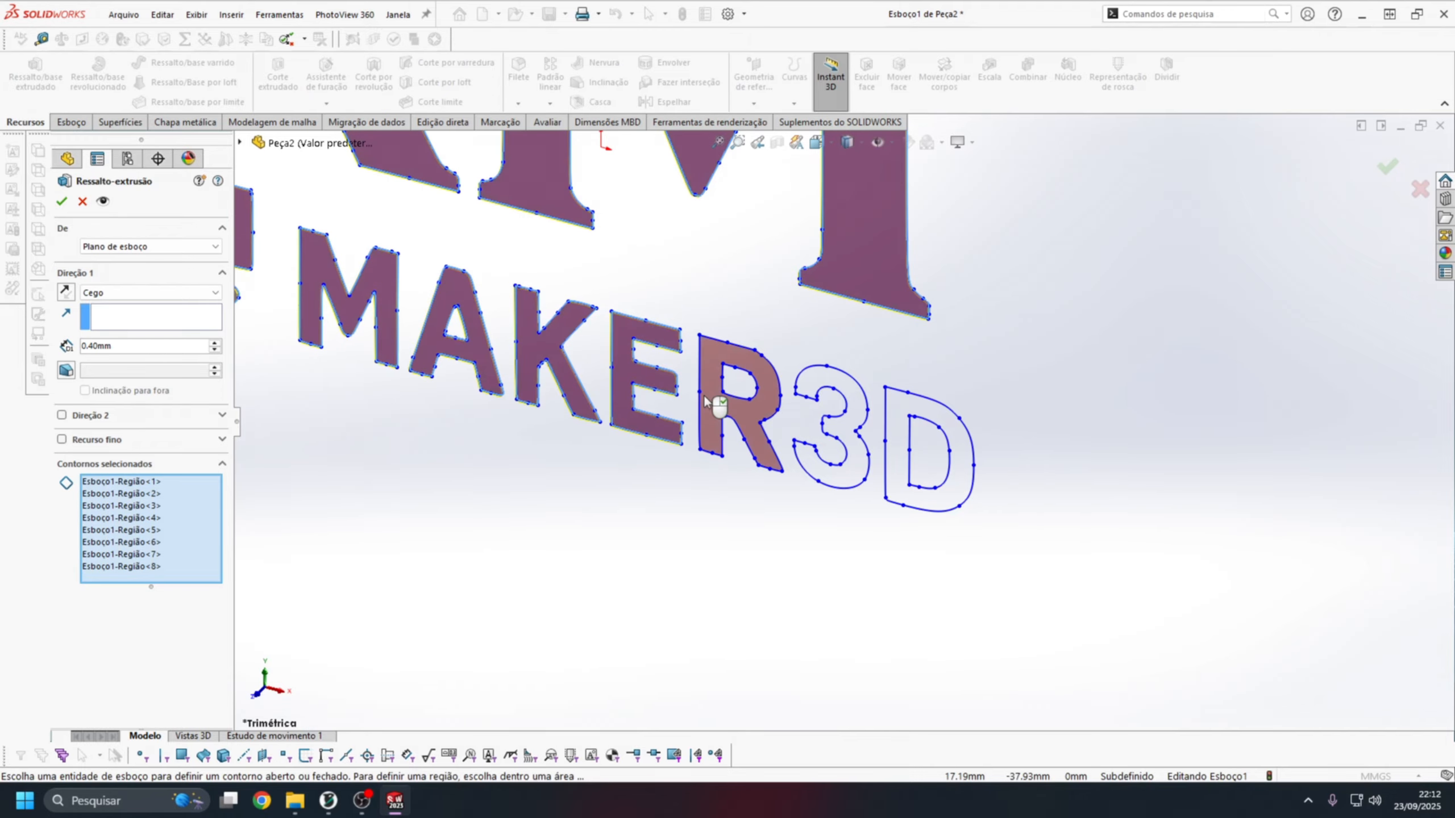
{"action": "left_click", "coordinate": [846, 389]}
{"action": "left_click", "coordinate": [896, 447]}
{"action": "scroll", "coordinate": [752, 229], "scroll_direction": "up", "scroll_amount": 3}
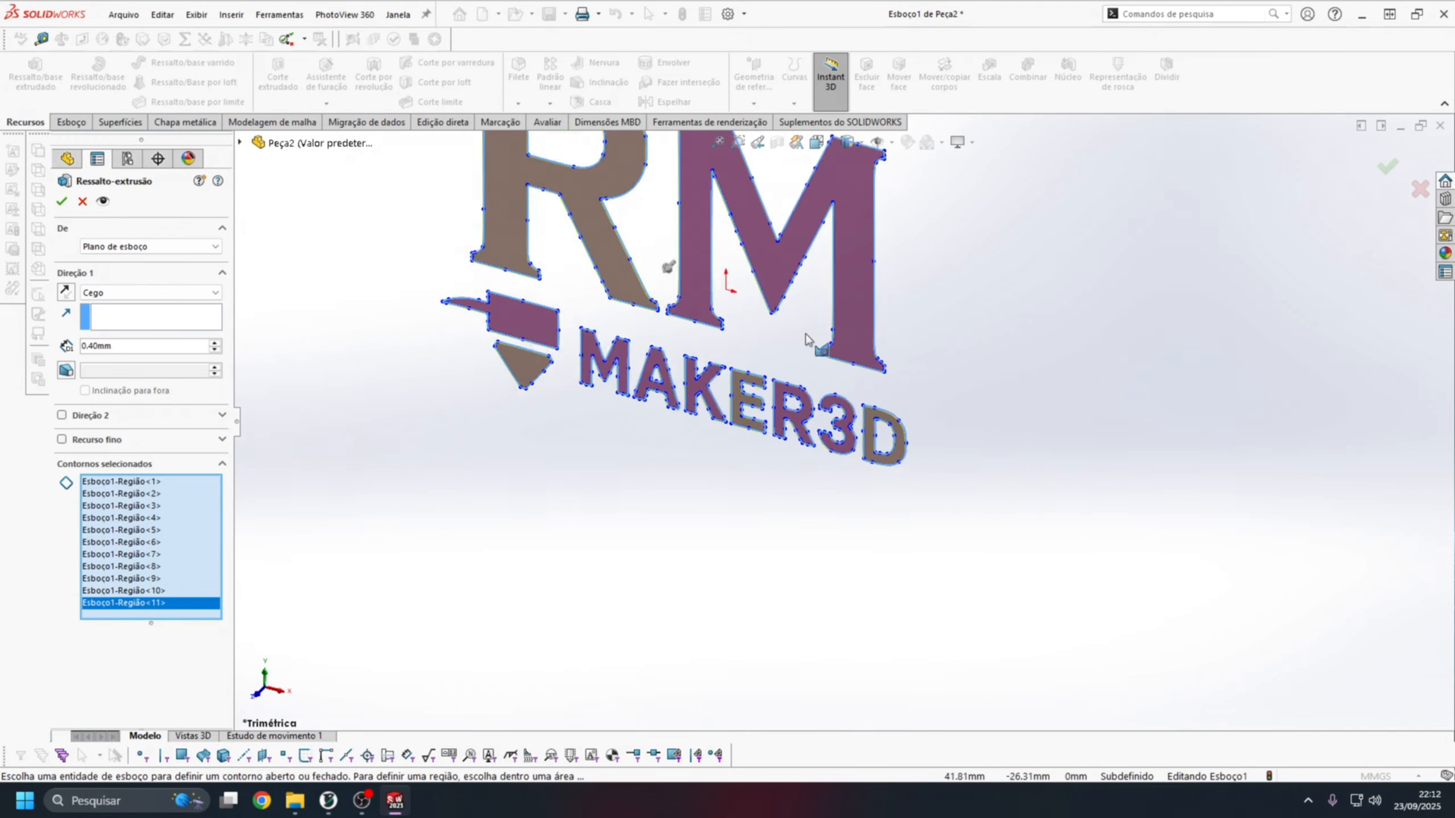
{"action": "scroll", "coordinate": [752, 213], "scroll_direction": "down", "scroll_amount": 1}
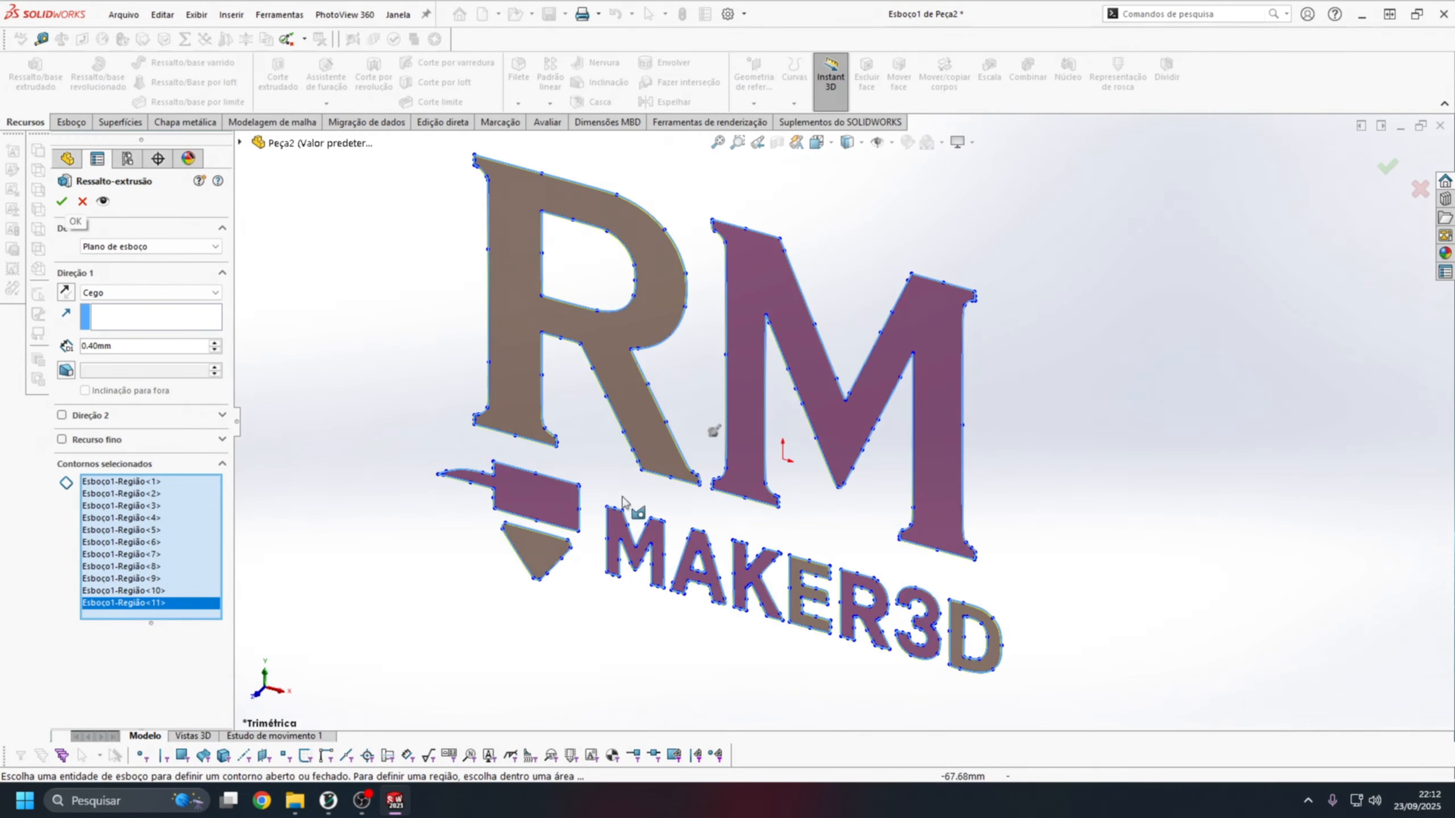
{"action": "left_click", "coordinate": [62, 201]}
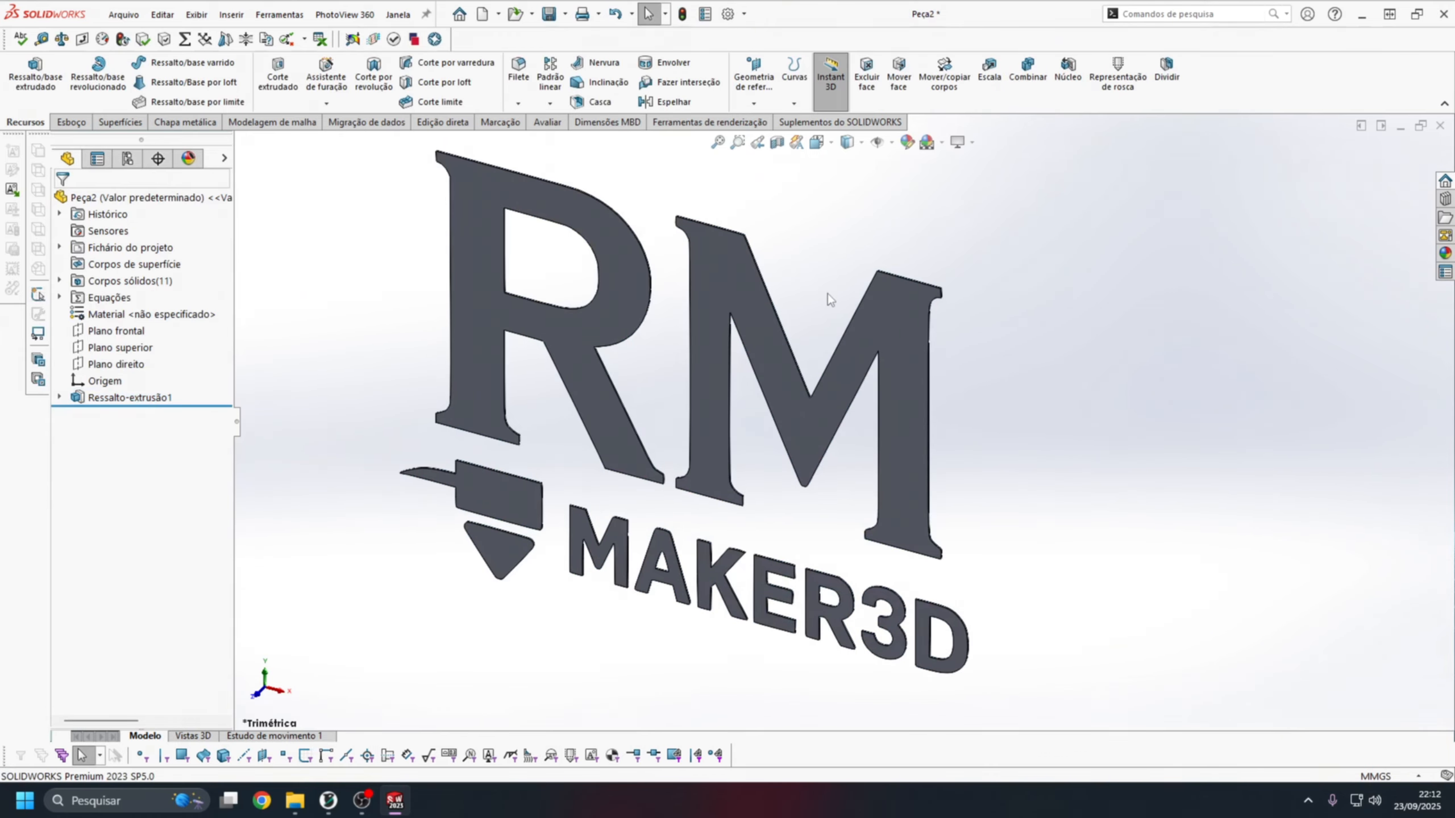
Open the extruded logo's sketch to view its contours and exit the sketch.
{"action": "scroll", "coordinate": [828, 298], "scroll_direction": "down", "scroll_amount": 1}
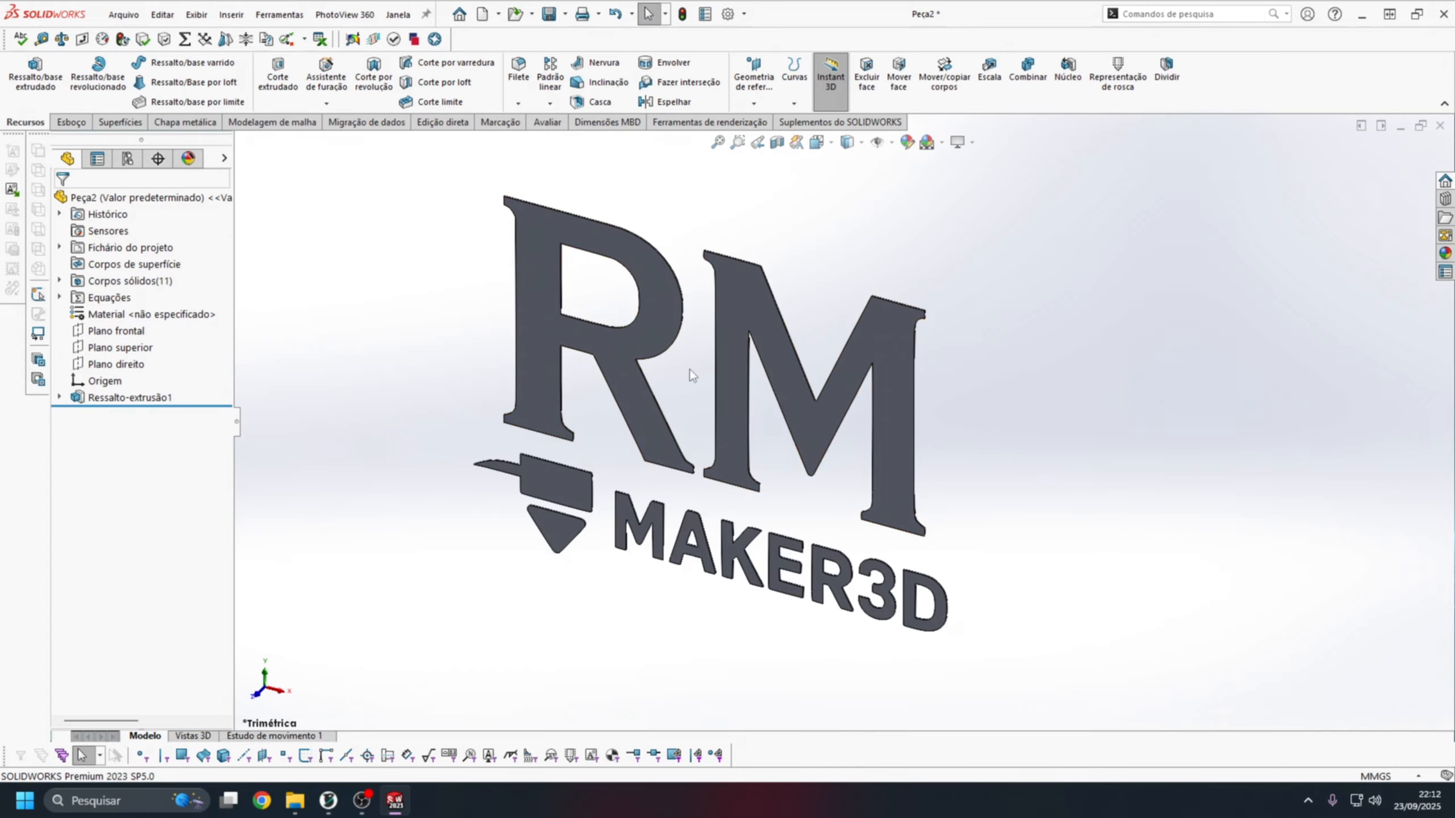
{"action": "left_click", "coordinate": [130, 397]}
{"action": "left_click", "coordinate": [171, 350]}
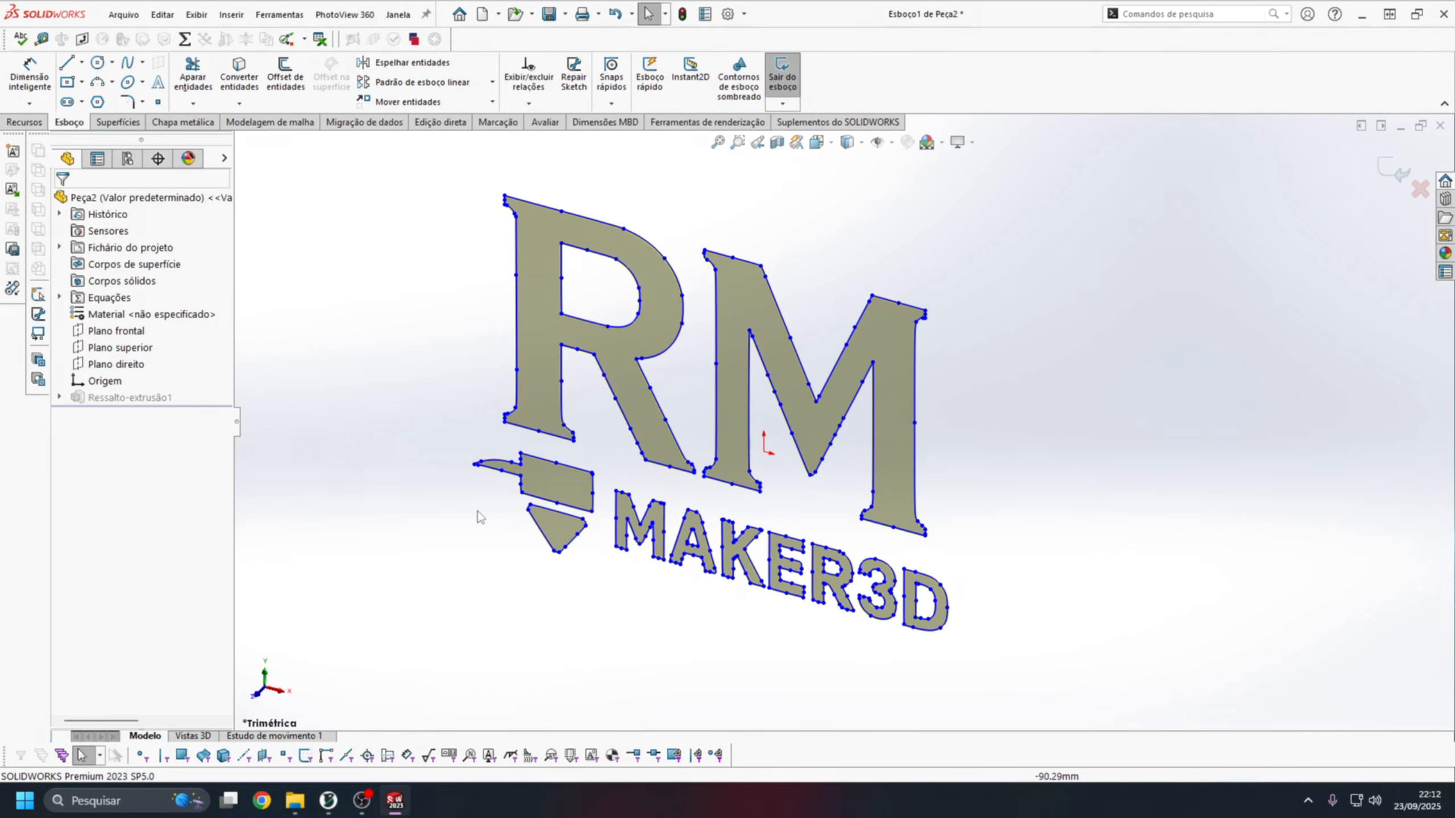
{"action": "left_click", "coordinate": [1370, 175]}
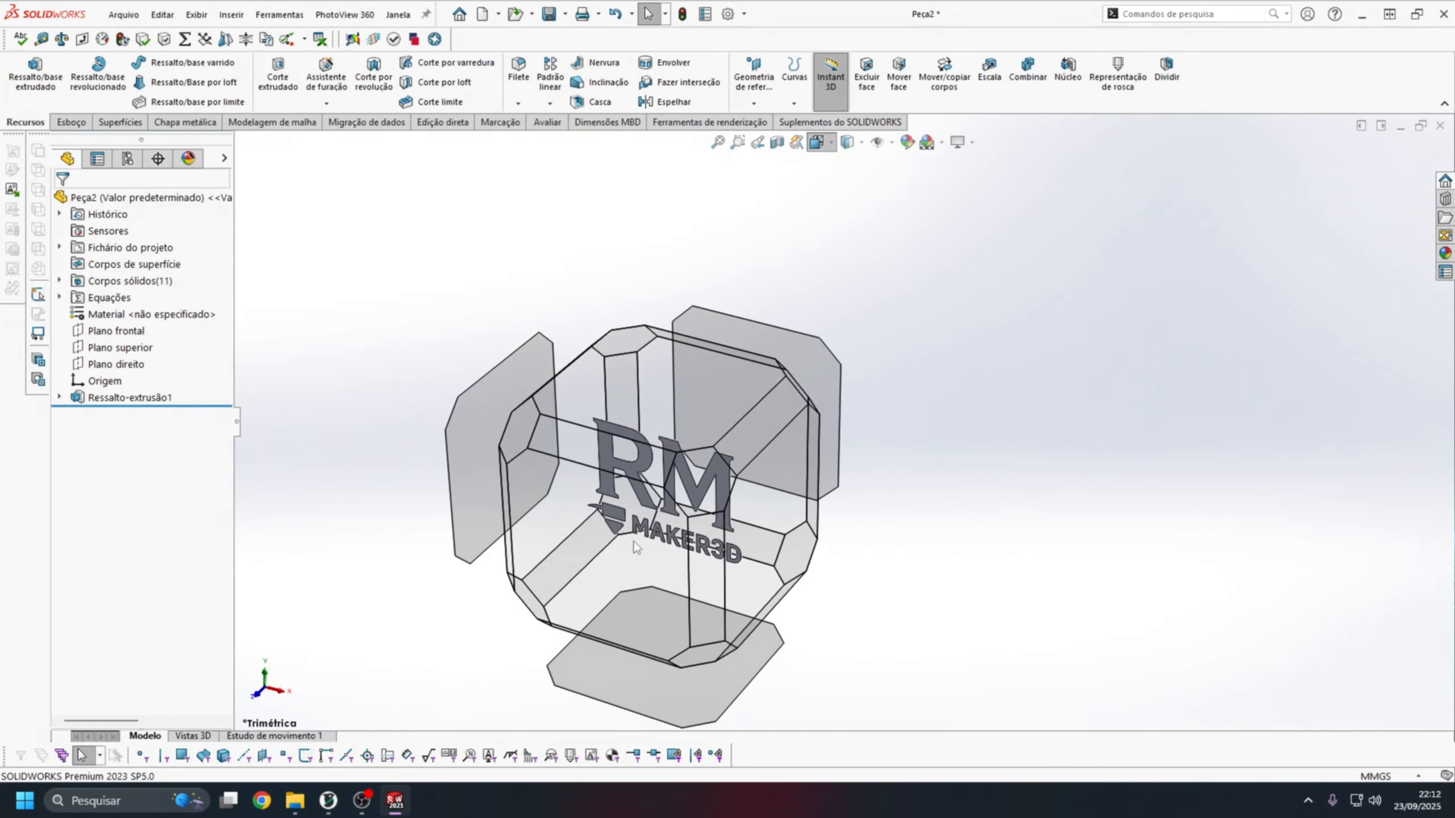
Inspect the extruded logo's letters and nozzle symbol in the front view.
{"action": "left_click", "coordinate": [637, 548]}
{"action": "scroll", "coordinate": [877, 436], "scroll_direction": "up", "scroll_amount": 2}
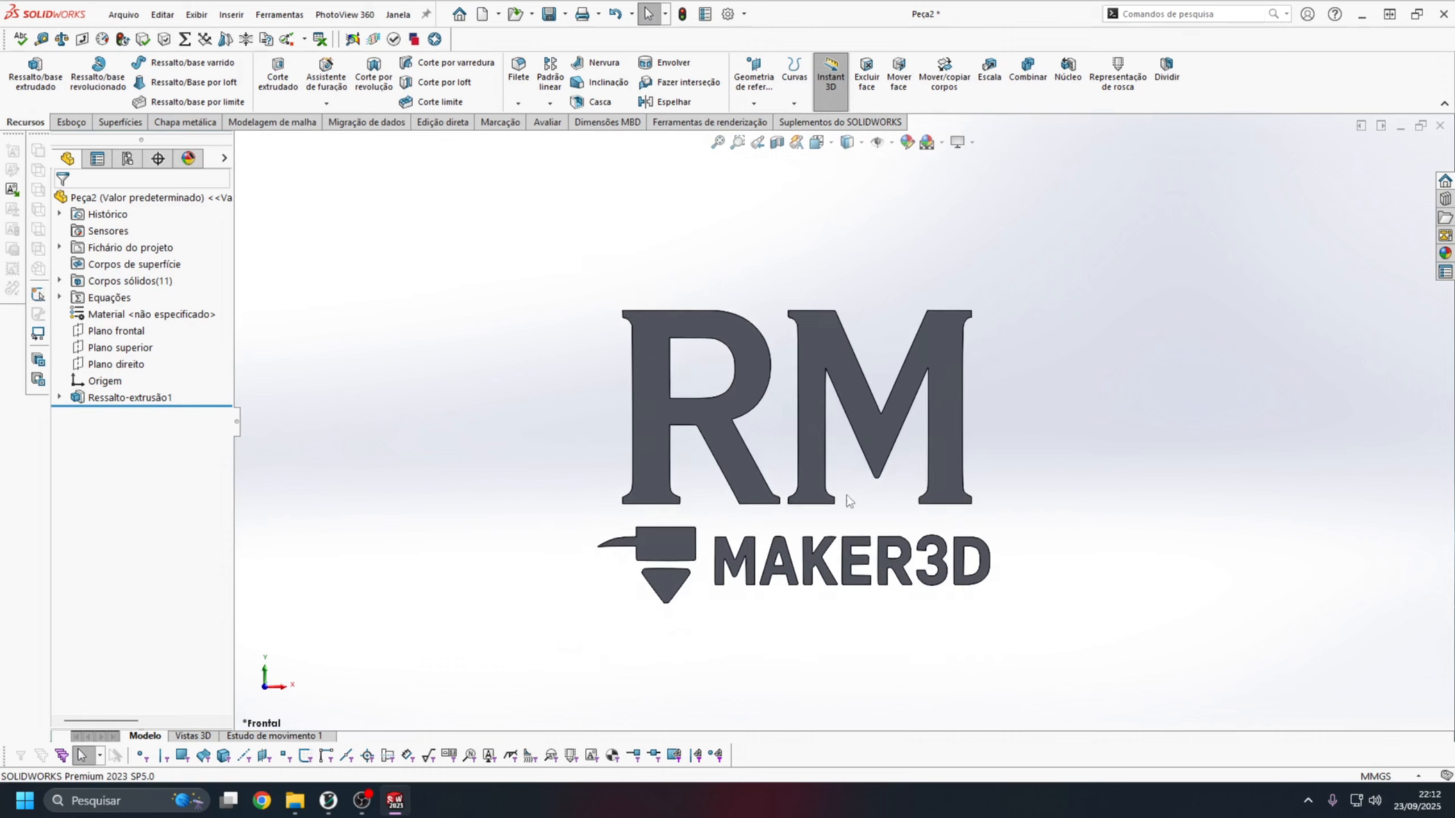
{"action": "scroll", "coordinate": [847, 500], "scroll_direction": "down", "scroll_amount": 1}
{"action": "middle_click_drag", "start_coordinate": [877, 323], "coordinate": [885, 258]}
{"action": "left_click", "coordinate": [817, 143]}
{"action": "left_click", "coordinate": [702, 516]}
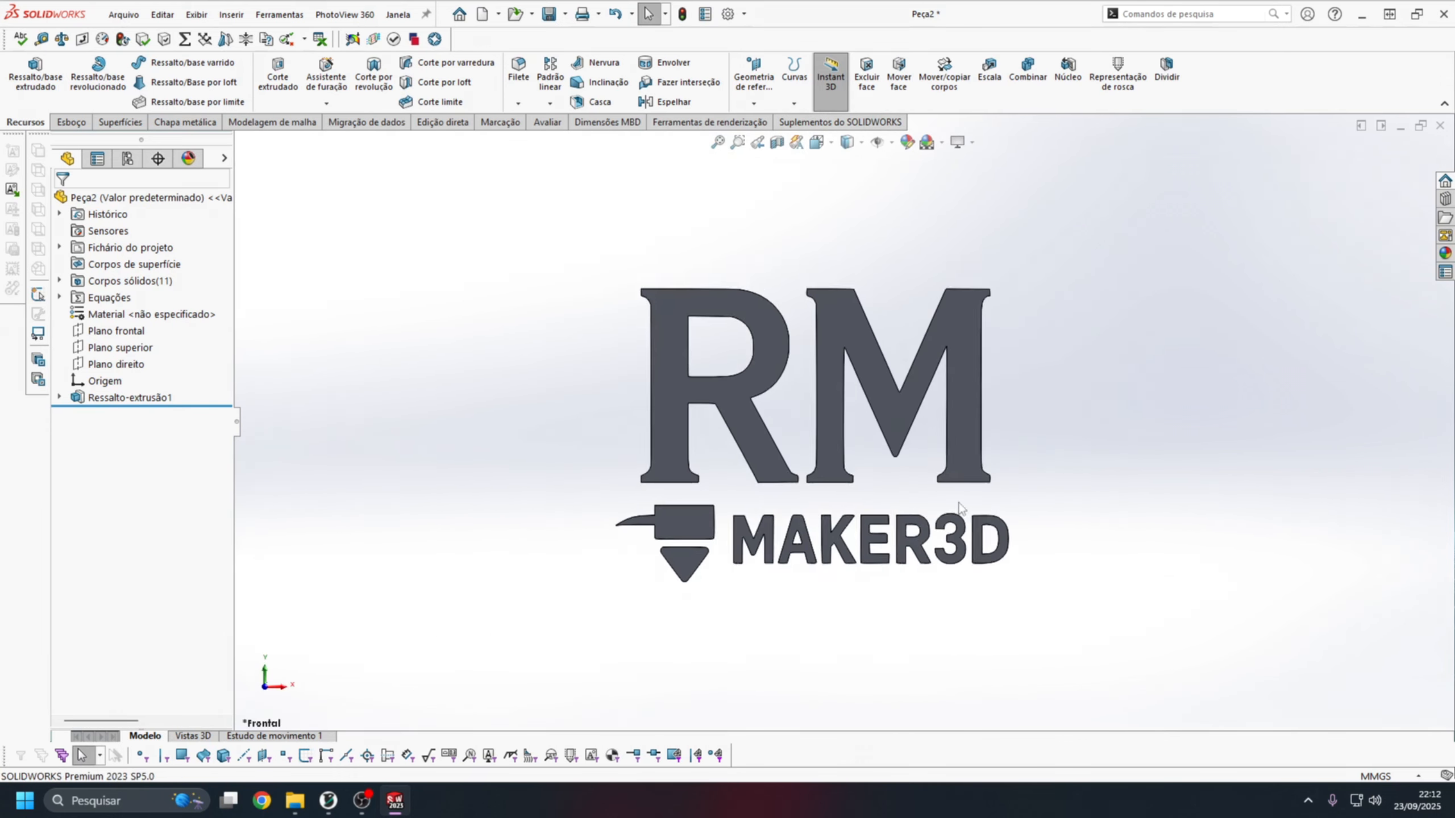
{"action": "scroll", "coordinate": [827, 436], "scroll_direction": "down", "scroll_amount": 1}
{"action": "scroll", "coordinate": [842, 445], "scroll_direction": "up", "scroll_amount": 2}
{"action": "scroll", "coordinate": [856, 276], "scroll_direction": "down", "scroll_amount": 2}
{"action": "scroll", "coordinate": [846, 429], "scroll_direction": "up", "scroll_amount": 2}
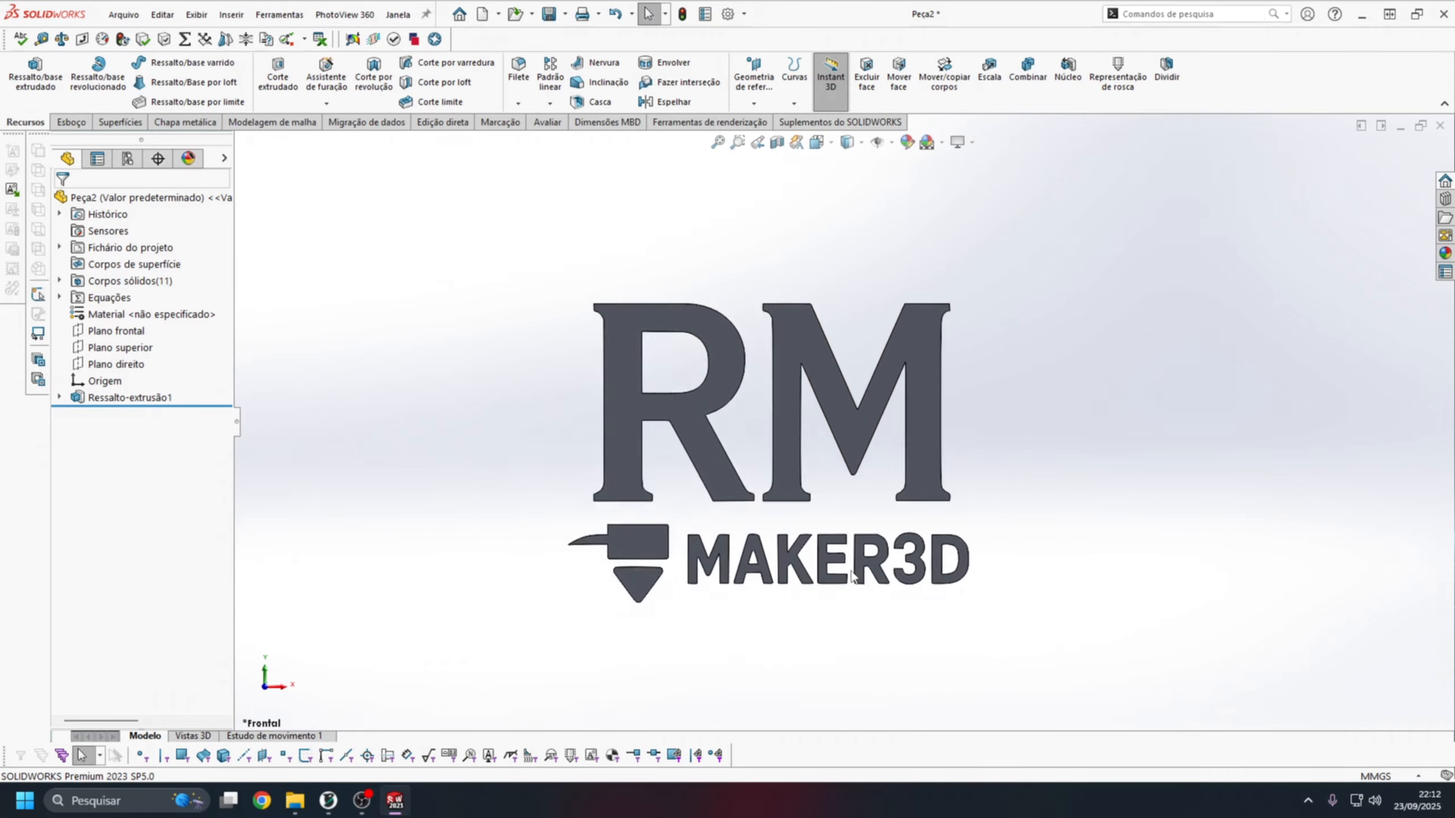
Start a sketch on the front face of the large R and draw a corner rectangle around the logo.
{"action": "scroll", "coordinate": [841, 527], "scroll_direction": "down", "scroll_amount": 2}
{"action": "scroll", "coordinate": [819, 306], "scroll_direction": "up", "scroll_amount": 1}
{"action": "left_click", "coordinate": [565, 329]}
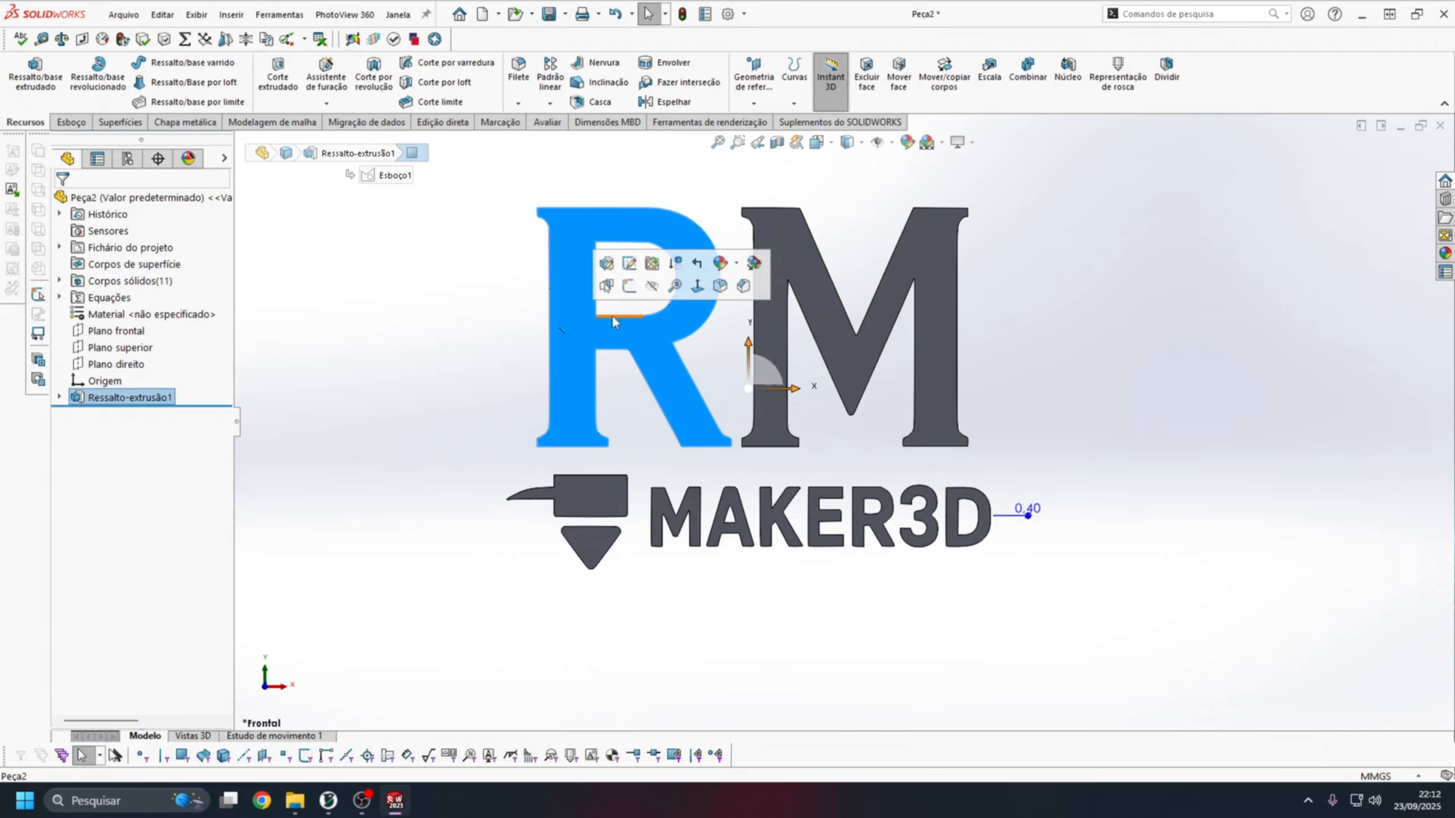
{"action": "left_click", "coordinate": [624, 293]}
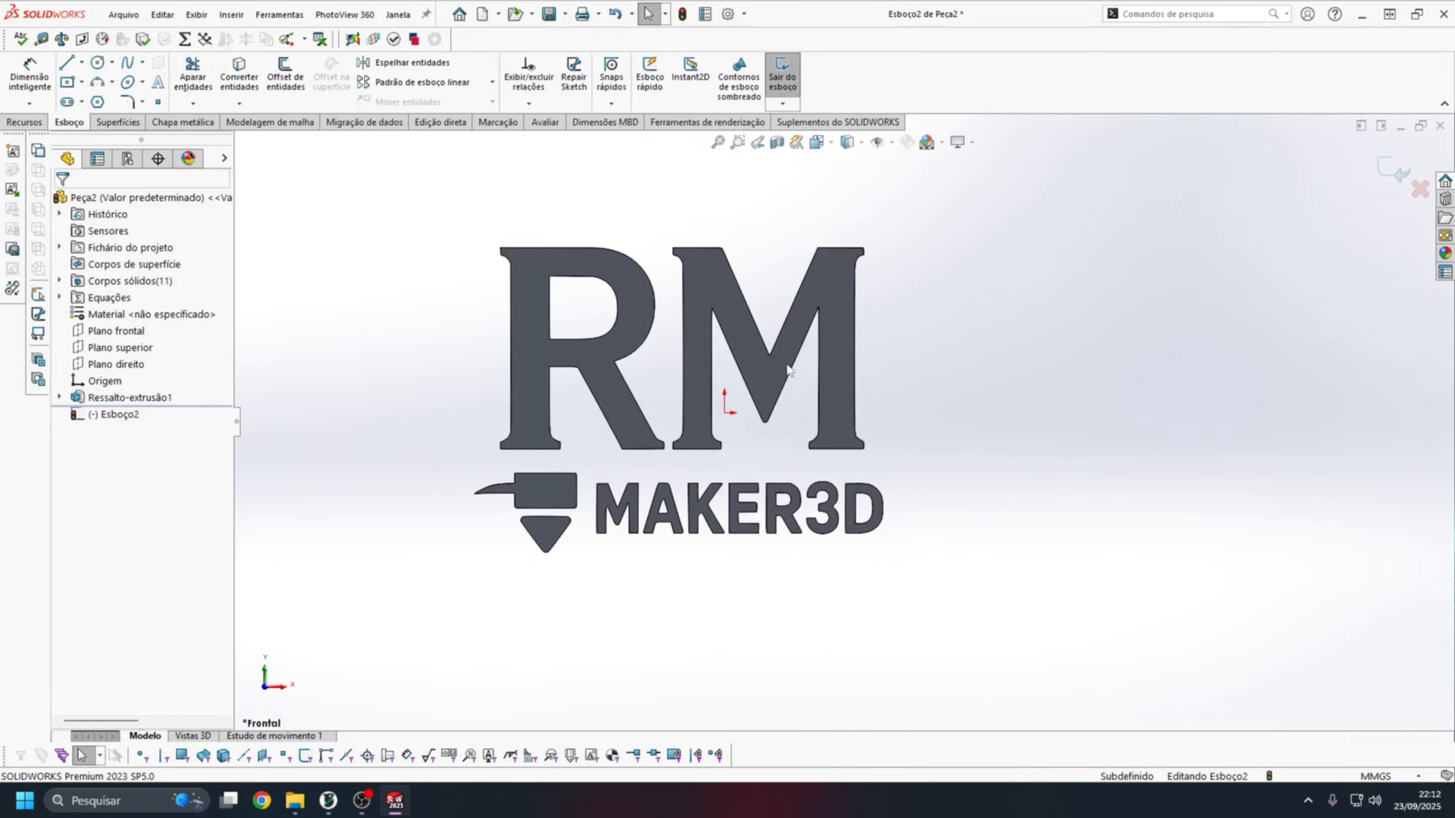
{"action": "left_click", "coordinate": [82, 82]}
{"action": "left_click", "coordinate": [126, 101]}
{"action": "left_click", "coordinate": [484, 205]}
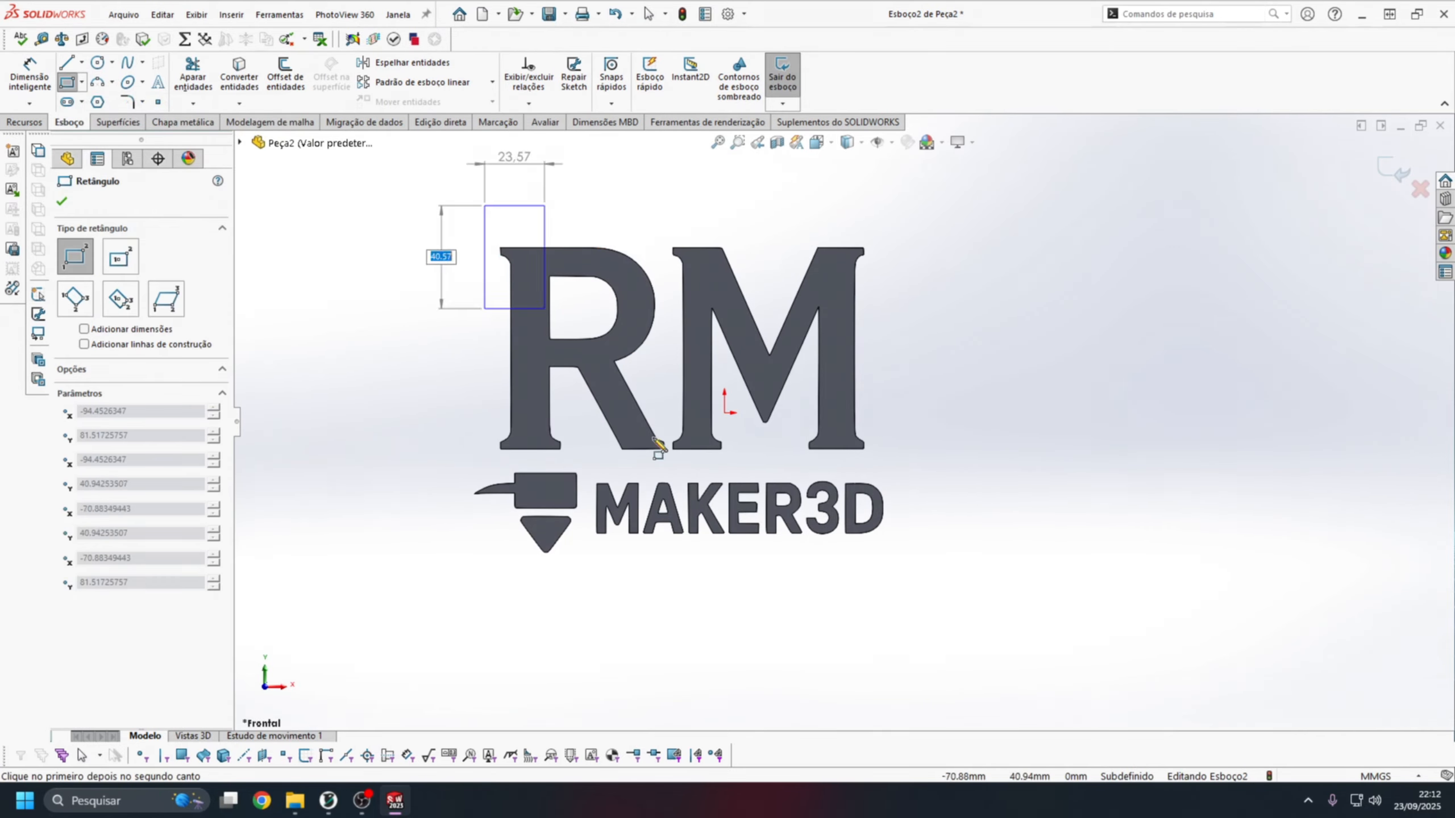
{"action": "left_click", "coordinate": [911, 572]}
{"action": "key", "text": "Escape"}
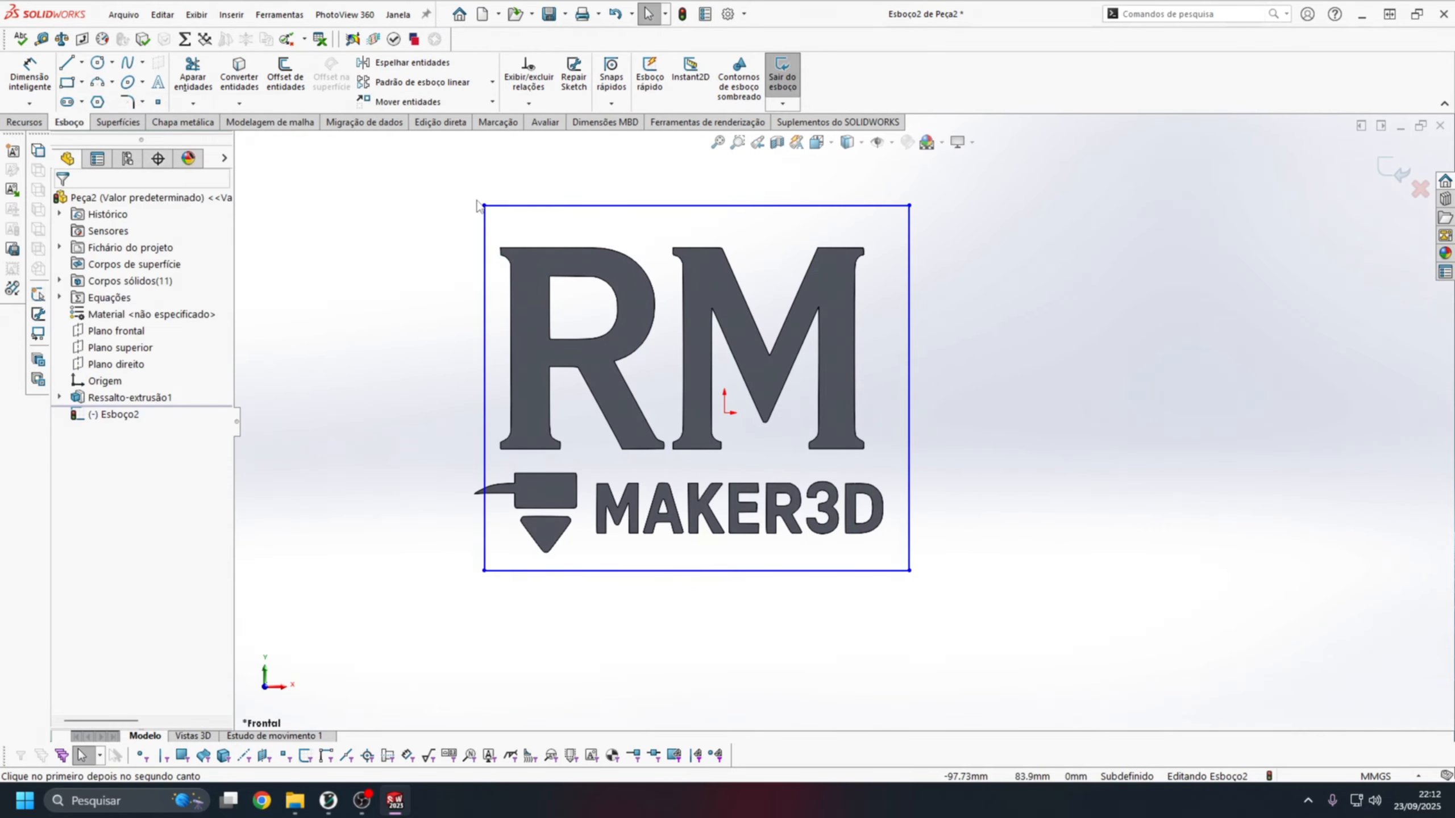
Enlarge the rectangle from its corners to about 184 mm by 155 mm so it encloses the whole logo.
{"action": "left_click_drag", "start_coordinate": [485, 205], "coordinate": [453, 199]}
{"action": "left_click_drag", "start_coordinate": [910, 571], "coordinate": [921, 593]}
{"action": "right_click_drag", "start_coordinate": [921, 582], "coordinate": [919, 490]}
Dimension the rectangle 150 mm high and 180 mm wide, and reposition it around the logo.
{"action": "left_click", "coordinate": [919, 383]}
{"action": "left_click", "coordinate": [953, 401]}
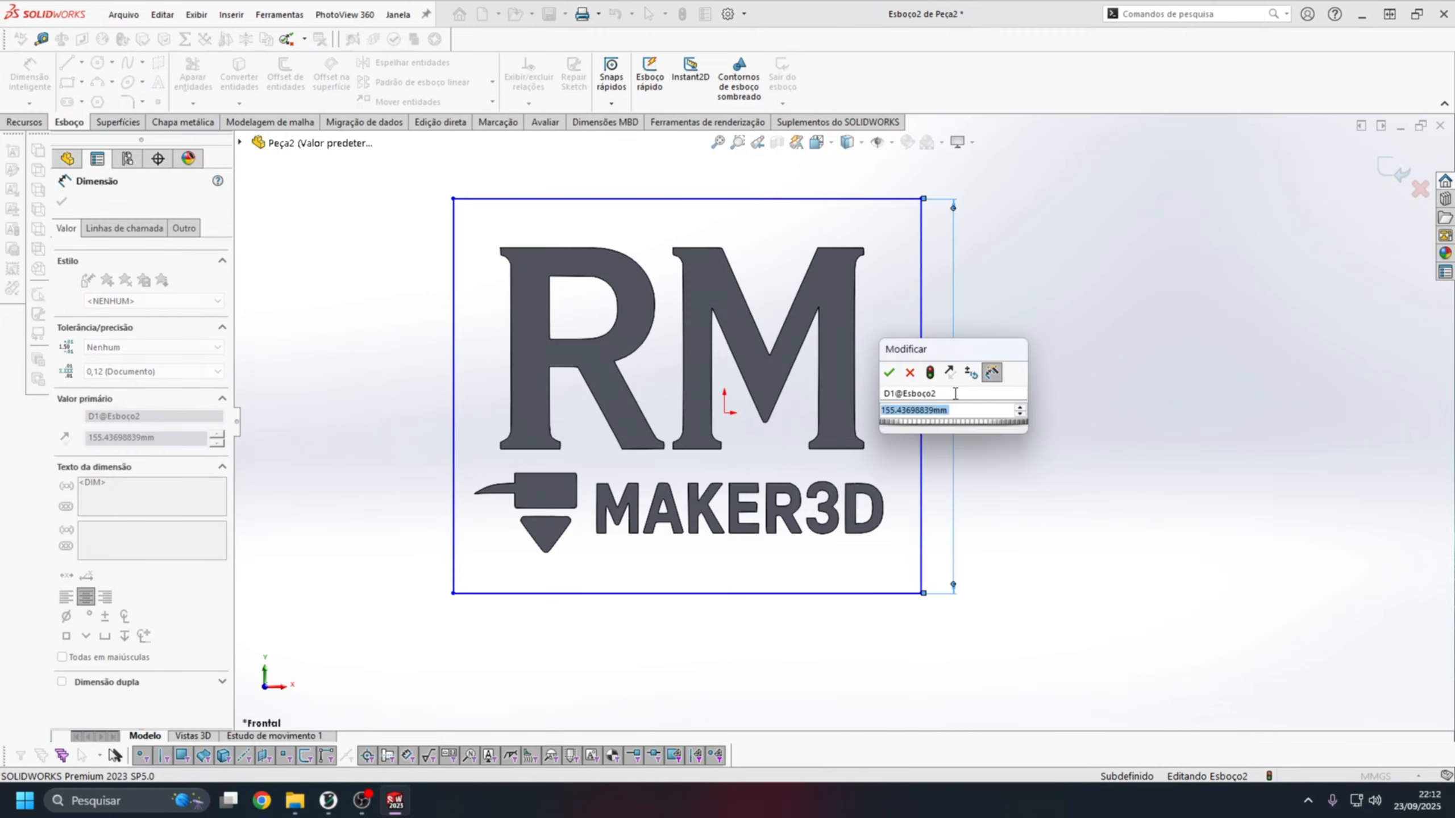
{"action": "type", "text": "150"}
{"action": "key", "text": "Return"}
{"action": "left_click", "coordinate": [702, 213]}
{"action": "left_click", "coordinate": [696, 192]}
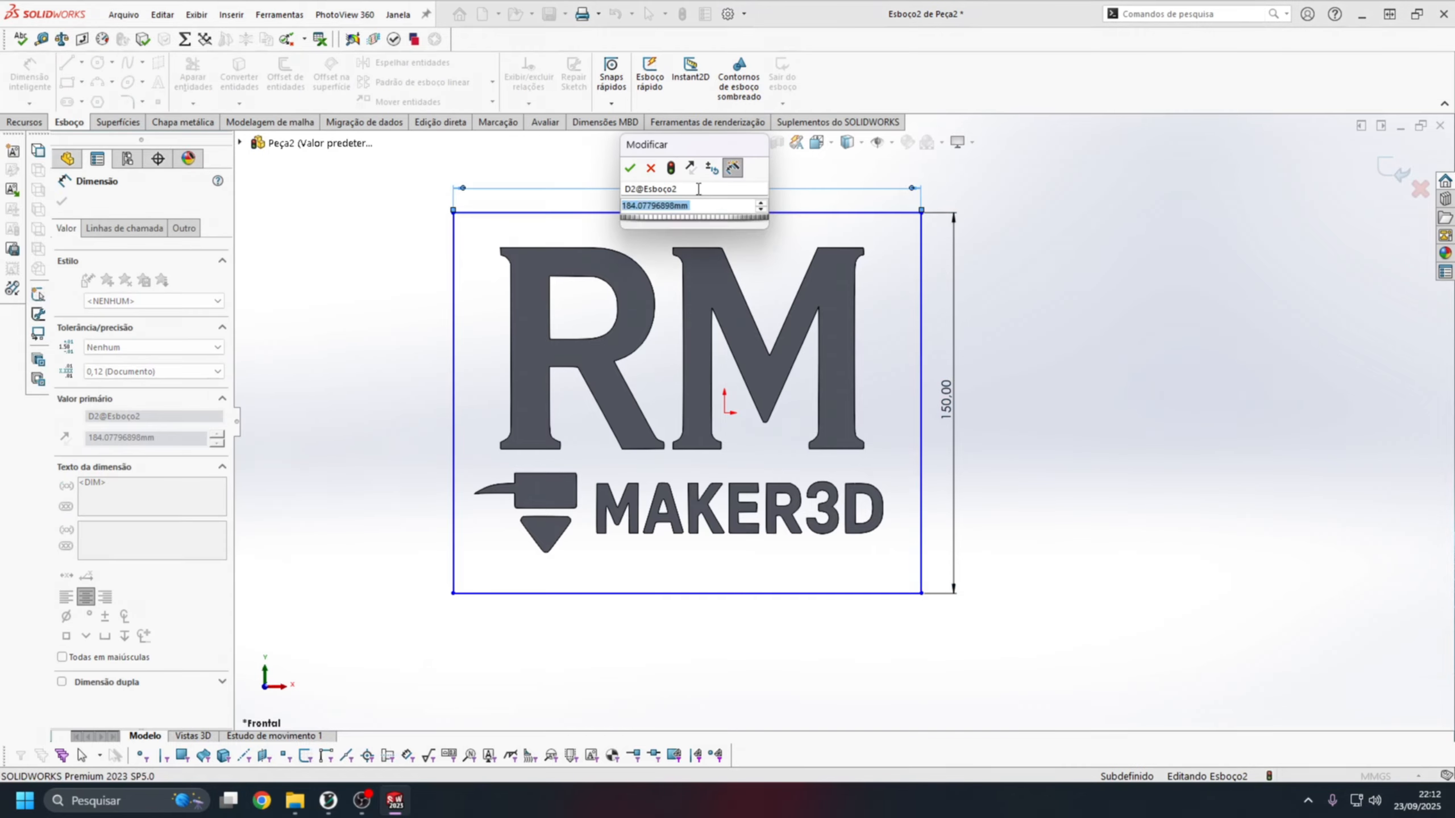
{"action": "type", "text": "180"}
{"action": "key", "text": "Return"}
{"action": "key", "text": "Escape"}
{"action": "left_click_drag", "start_coordinate": [463, 594], "coordinate": [450, 589]}
{"action": "scroll", "coordinate": [987, 426], "scroll_direction": "down", "scroll_amount": 1}
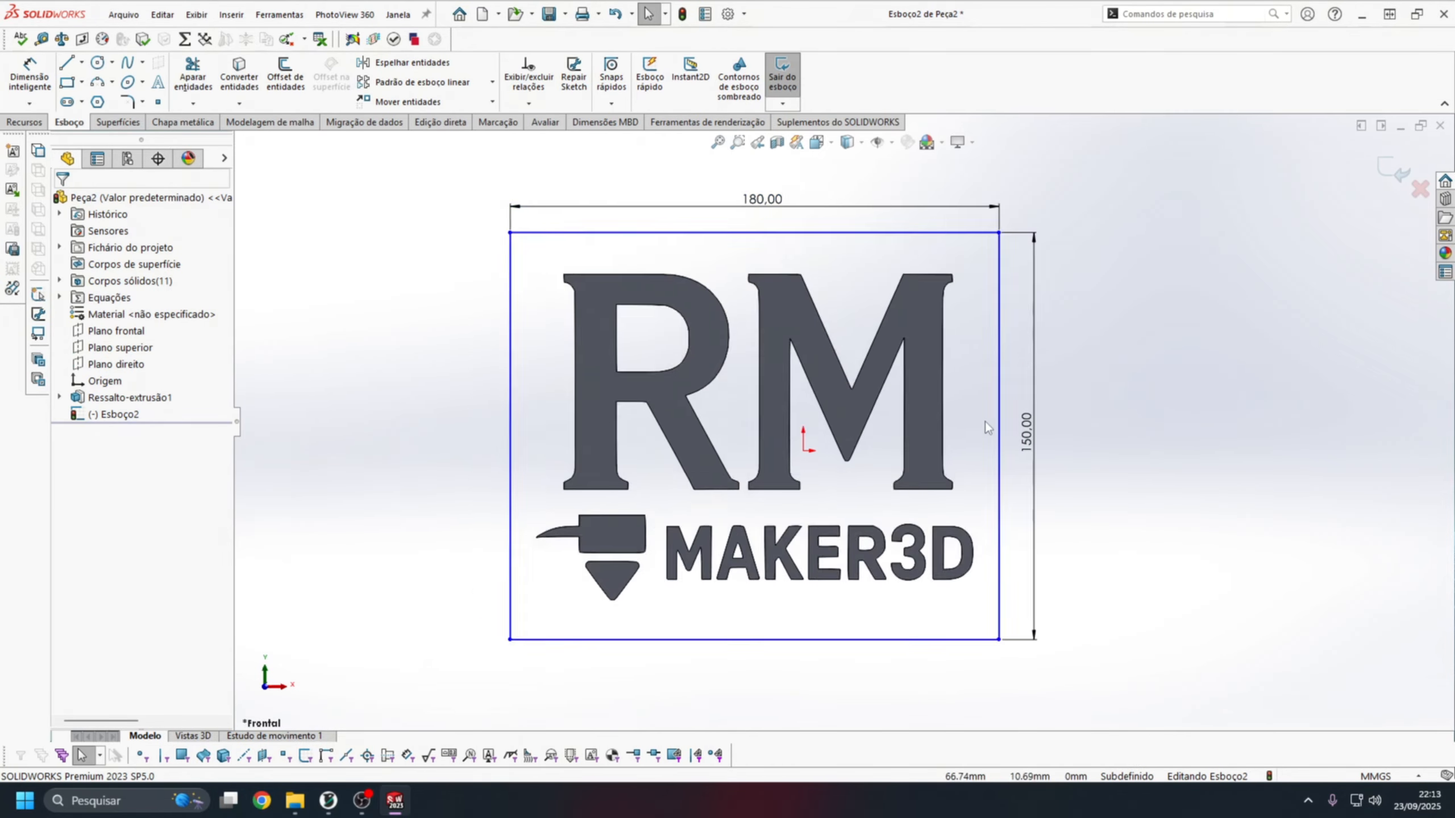
Dimension the rectangle's upper edge at 80 mm from the origin.
{"action": "scroll", "coordinate": [1002, 417], "scroll_direction": "down", "scroll_amount": 1}
{"action": "right_click_drag", "start_coordinate": [710, 246], "coordinate": [724, 202]}
{"action": "left_click", "coordinate": [725, 194]}
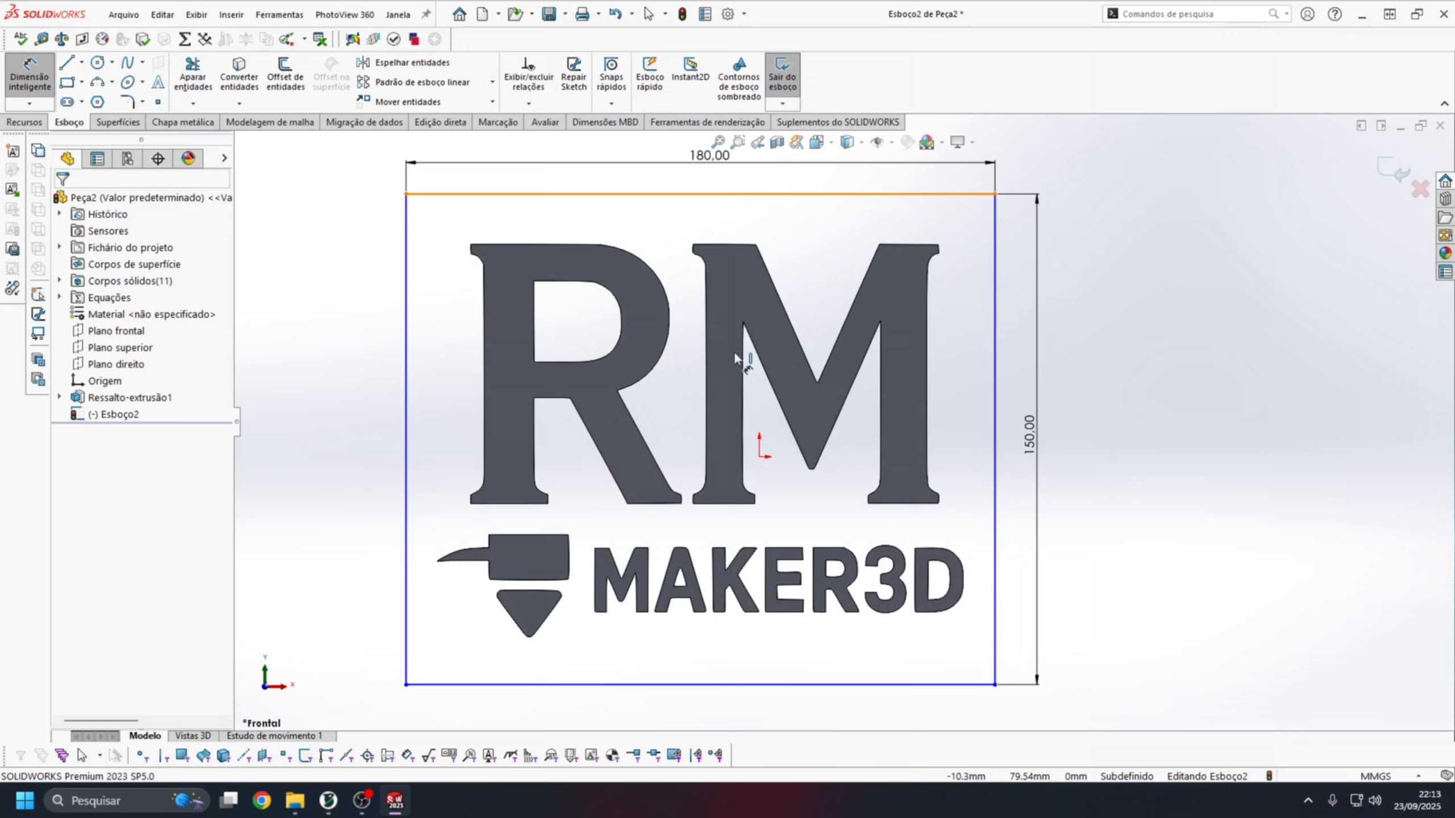
{"action": "left_click", "coordinate": [759, 457]}
{"action": "left_click", "coordinate": [355, 344]}
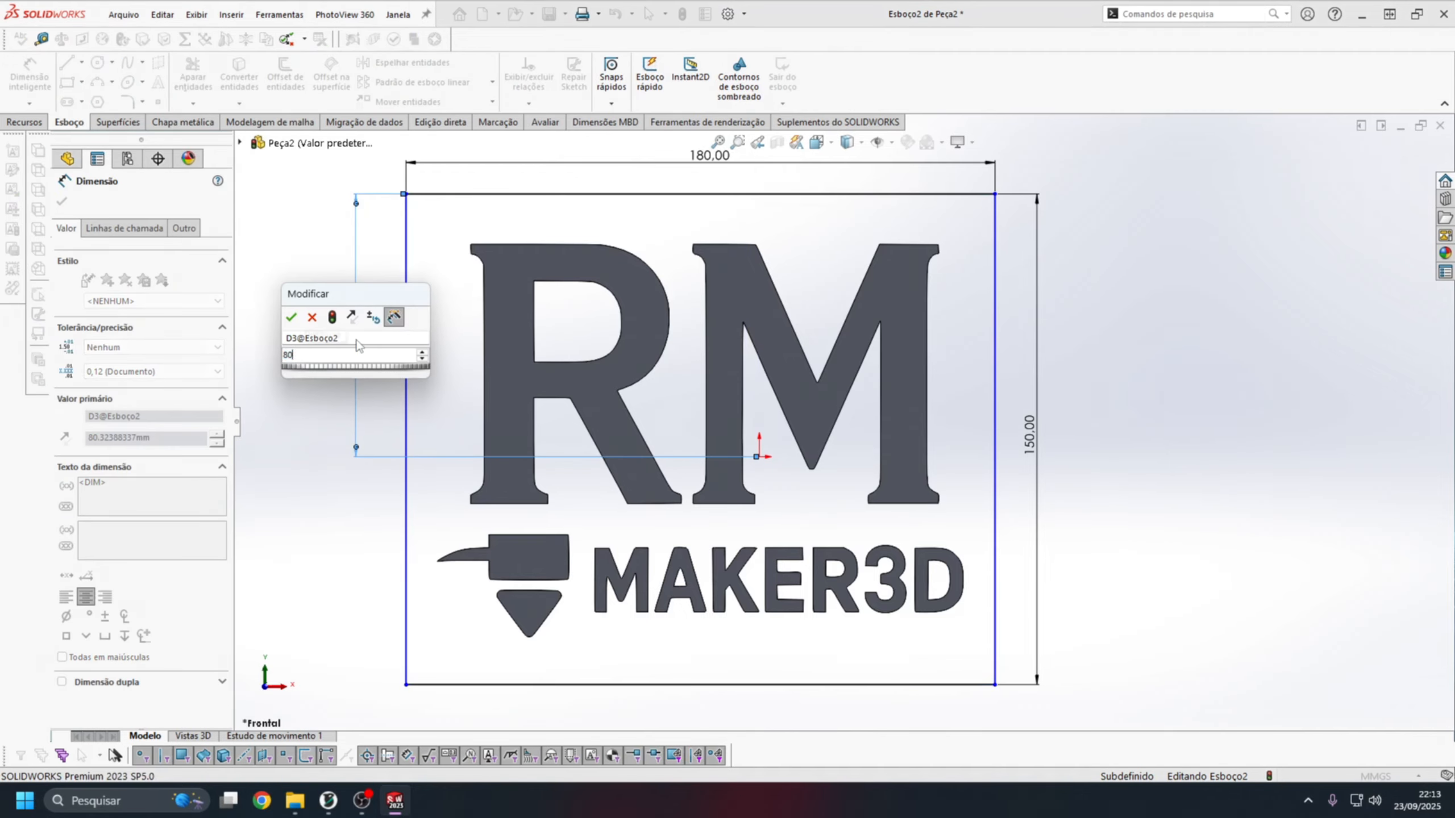
{"action": "type", "text": "80"}
{"action": "key", "text": "Return"}
Dimension the rectangle's edge beside the letter M at 72 mm from the origin.
{"action": "left_click", "coordinate": [991, 441]}
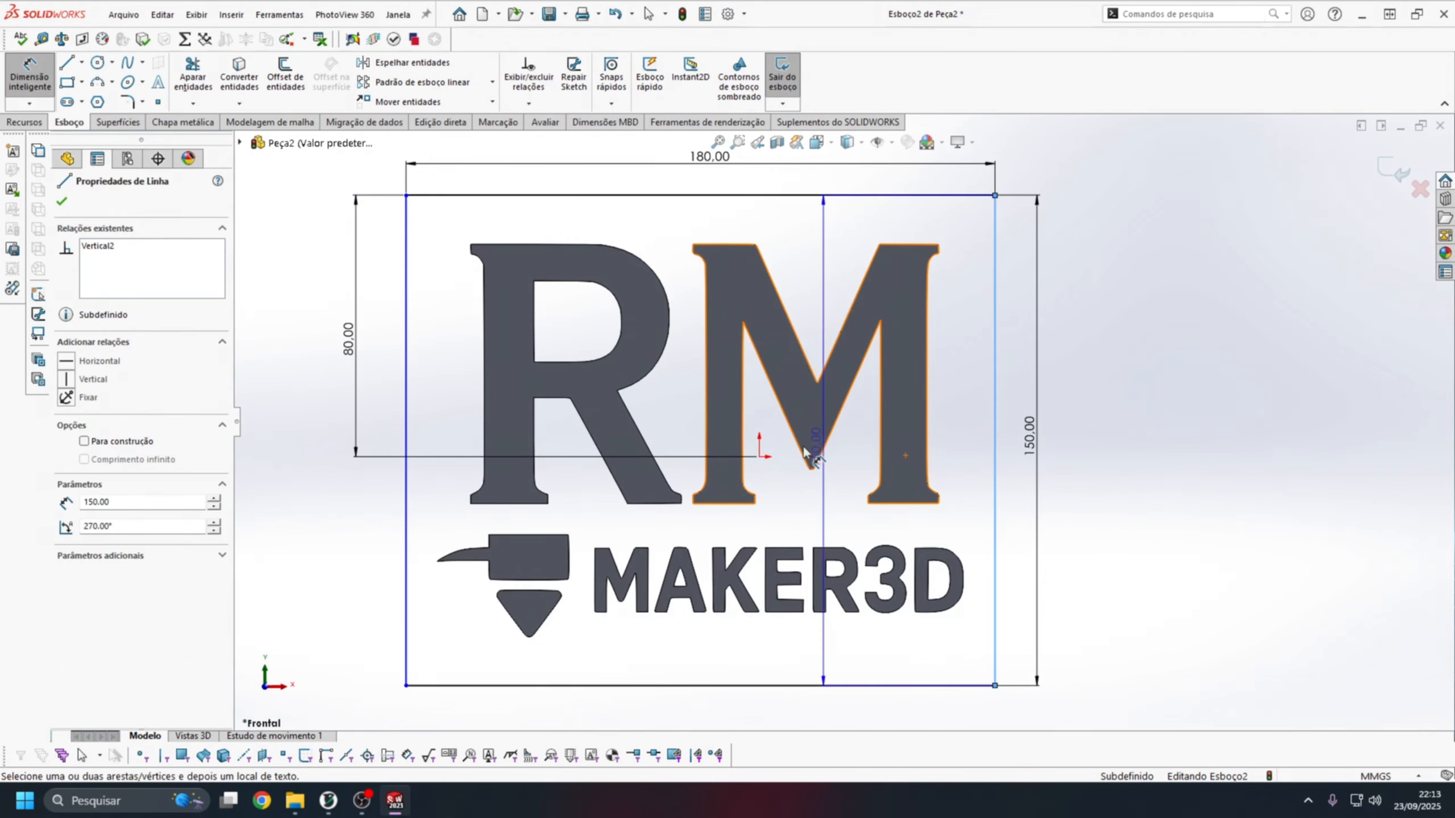
{"action": "left_click", "coordinate": [759, 457]}
{"action": "scroll", "coordinate": [842, 424], "scroll_direction": "up", "scroll_amount": 2}
{"action": "type", "text": "72.02306496mm"}
{"action": "key", "text": "Return"}
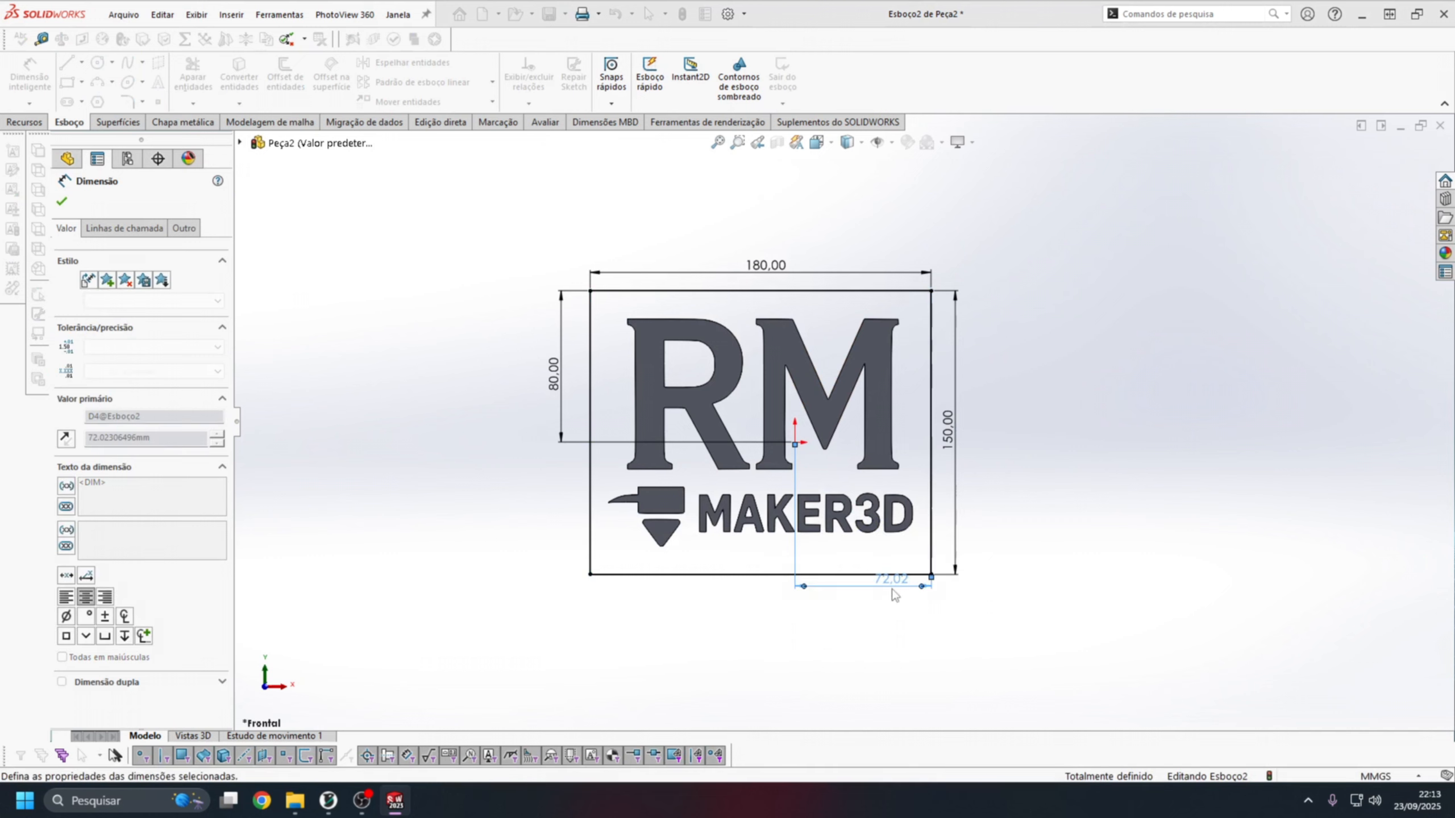
{"action": "key", "text": "Escape"}
{"action": "scroll", "coordinate": [850, 416], "scroll_direction": "down", "scroll_amount": 1}
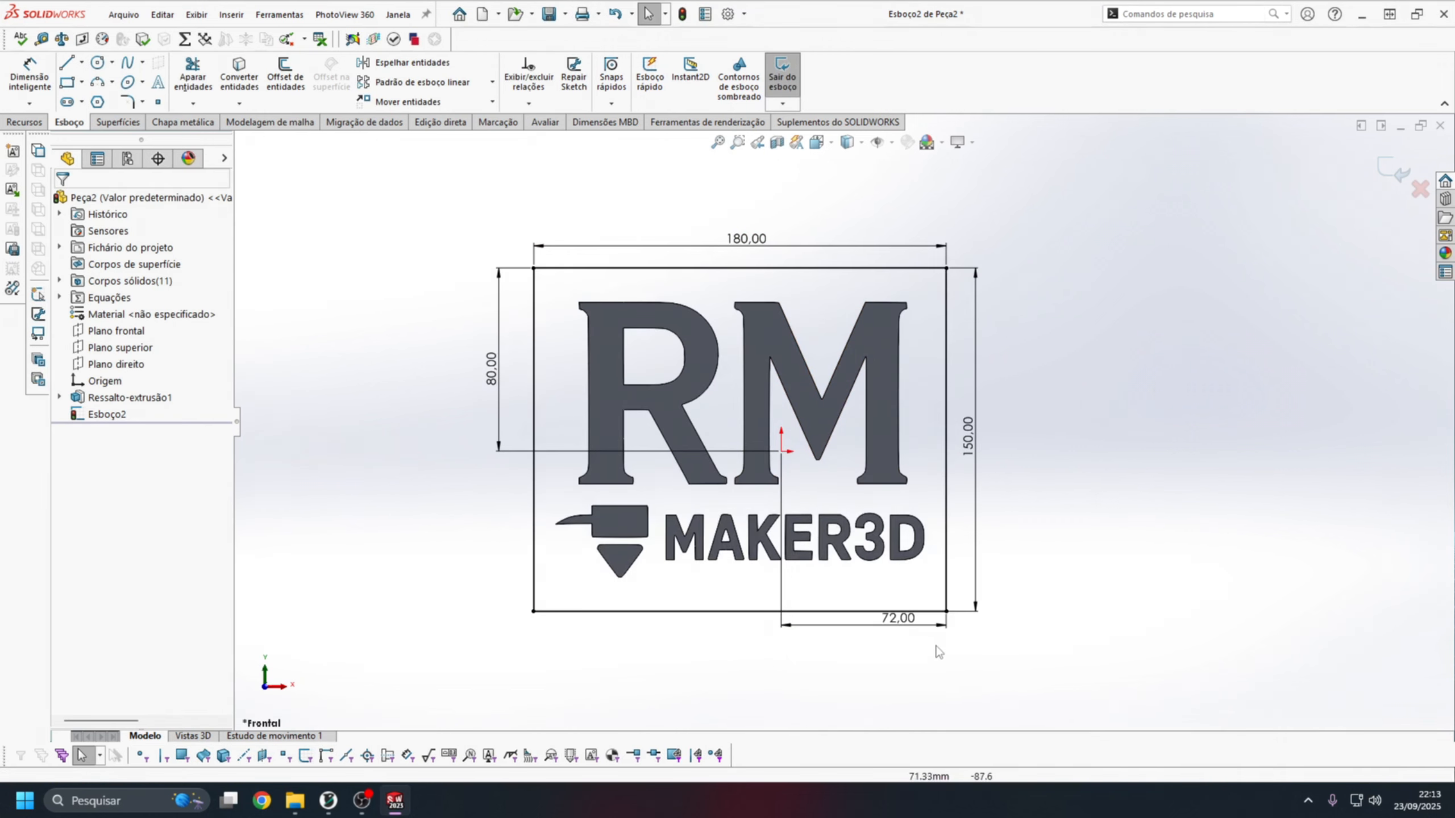
{"action": "scroll", "coordinate": [924, 543], "scroll_direction": "down", "scroll_amount": 1}
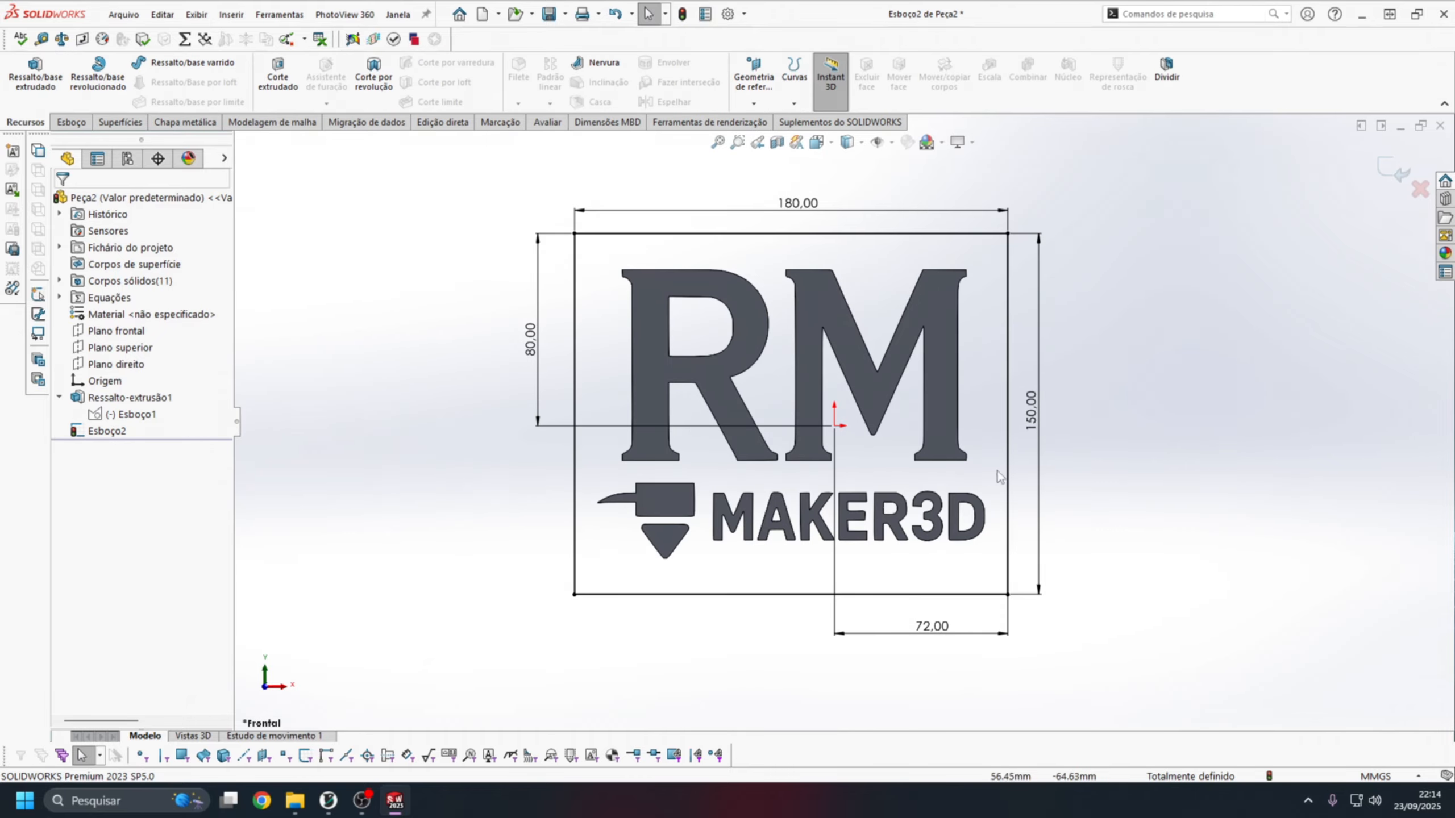
Convert the entities of the logo sketch Esboço1 into the rectangle's sketch.
{"action": "left_click", "coordinate": [126, 414]}
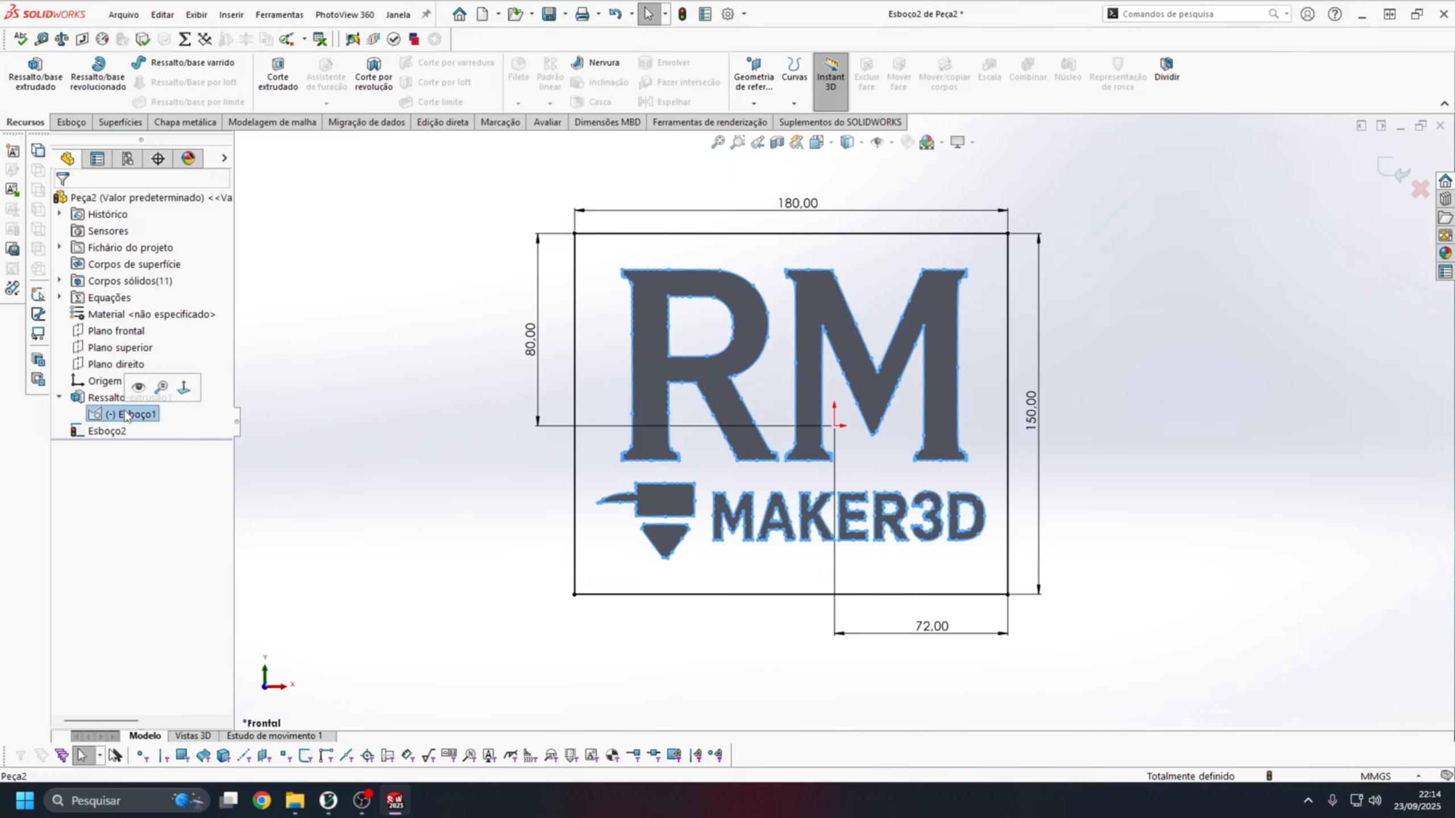
{"action": "left_click", "coordinate": [70, 123]}
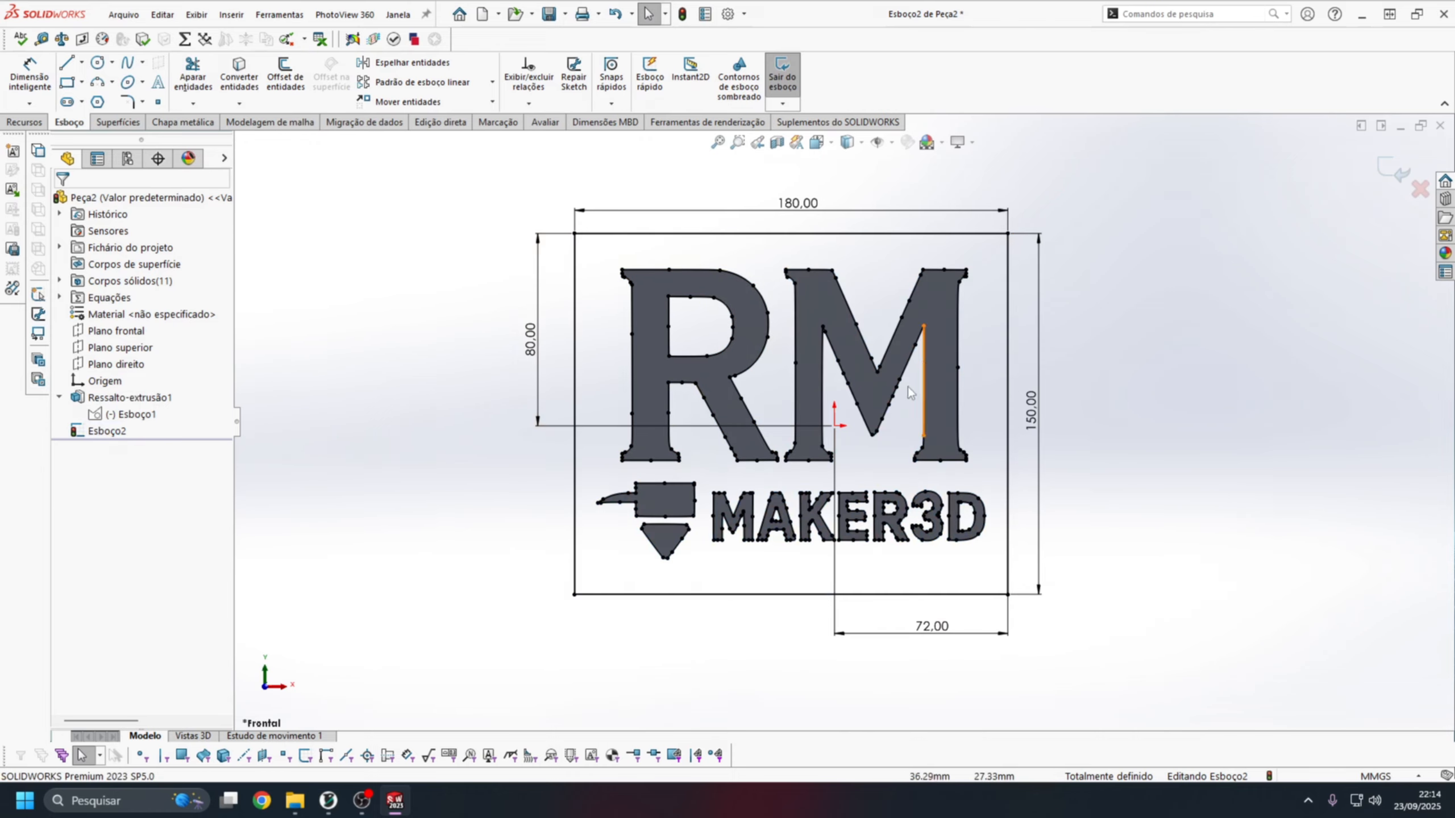
{"action": "scroll", "coordinate": [911, 393], "scroll_direction": "down", "scroll_amount": 2}
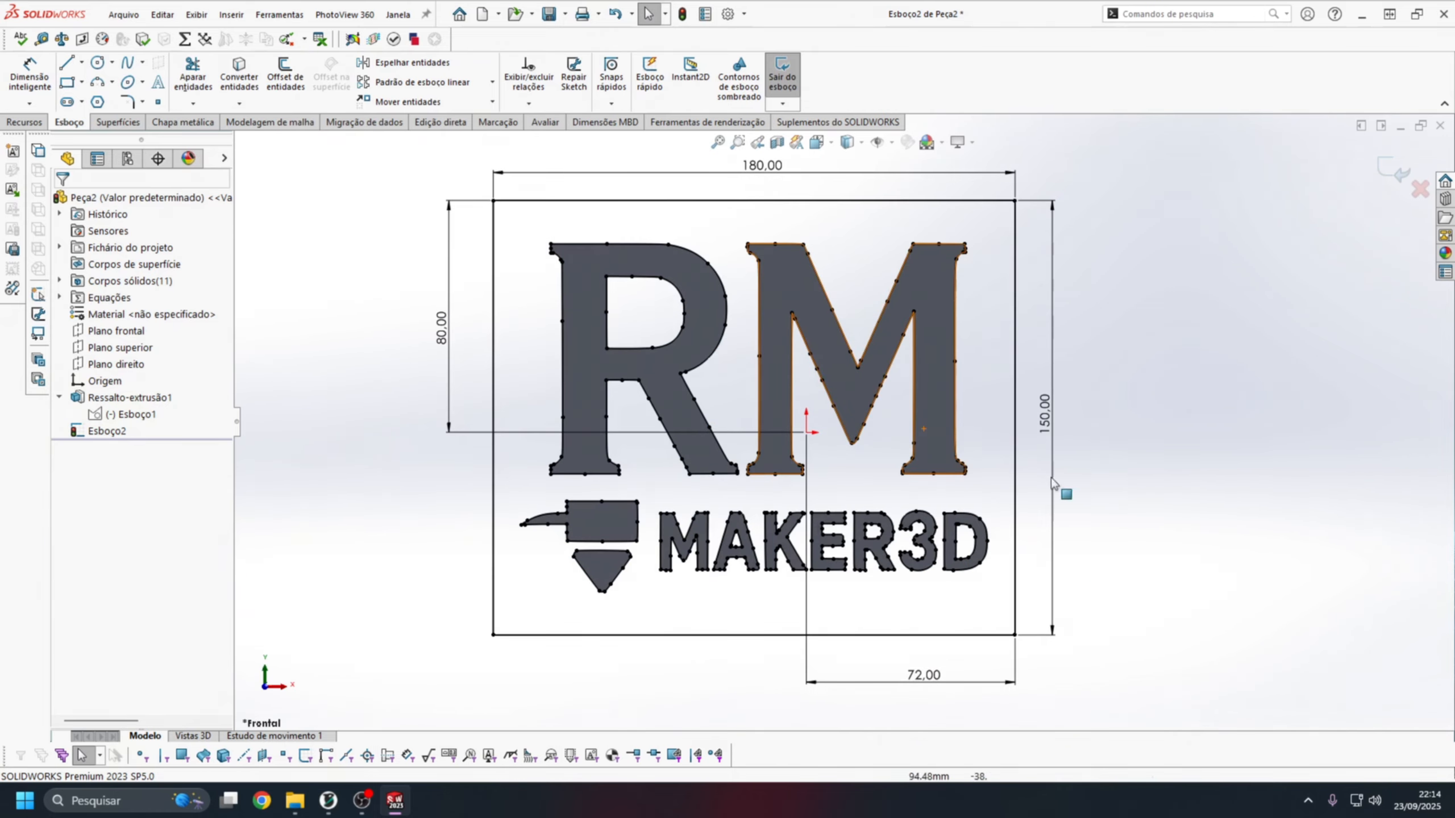
Start a boss extrusion and select as contours the plate region around the logo and the inner regions of the letters R, A, R and D.
{"action": "left_click", "coordinate": [25, 122]}
{"action": "left_click", "coordinate": [34, 73]}
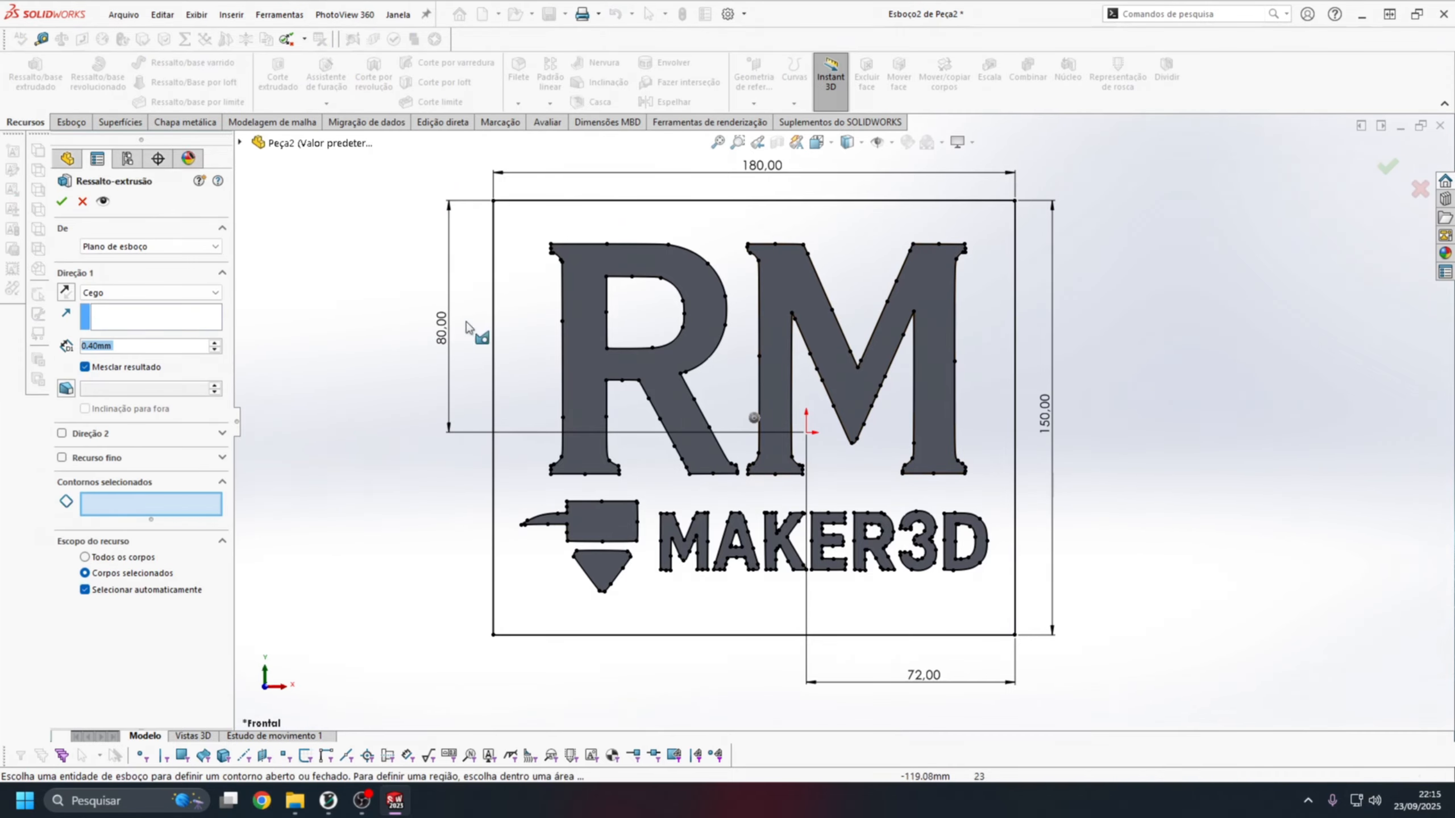
{"action": "left_click", "coordinate": [519, 286]}
{"action": "left_click", "coordinate": [649, 316]}
{"action": "scroll", "coordinate": [843, 421], "scroll_direction": "up", "scroll_amount": 2}
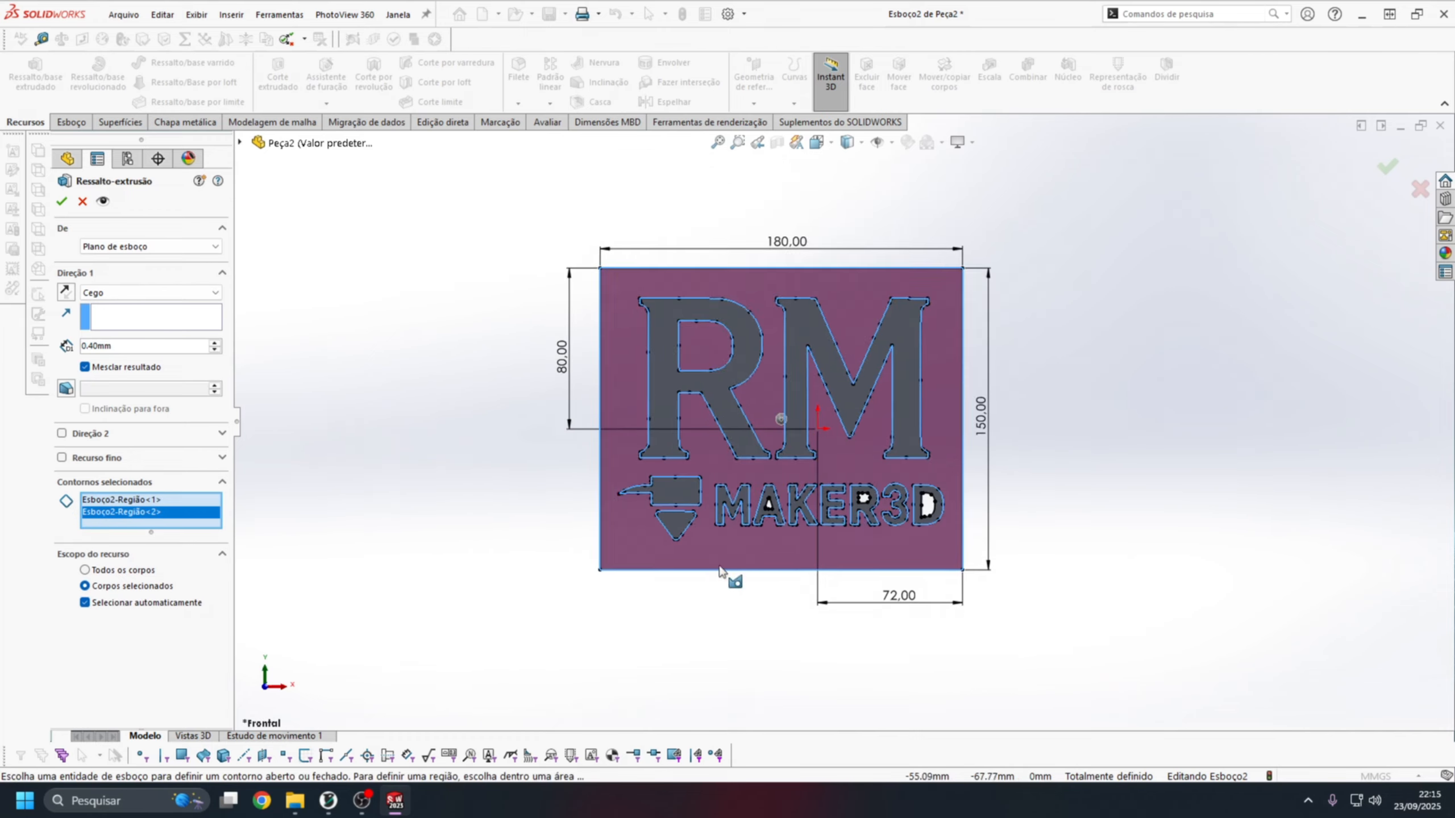
{"action": "scroll", "coordinate": [827, 490], "scroll_direction": "down", "scroll_amount": 5}
{"action": "left_click", "coordinate": [567, 441]}
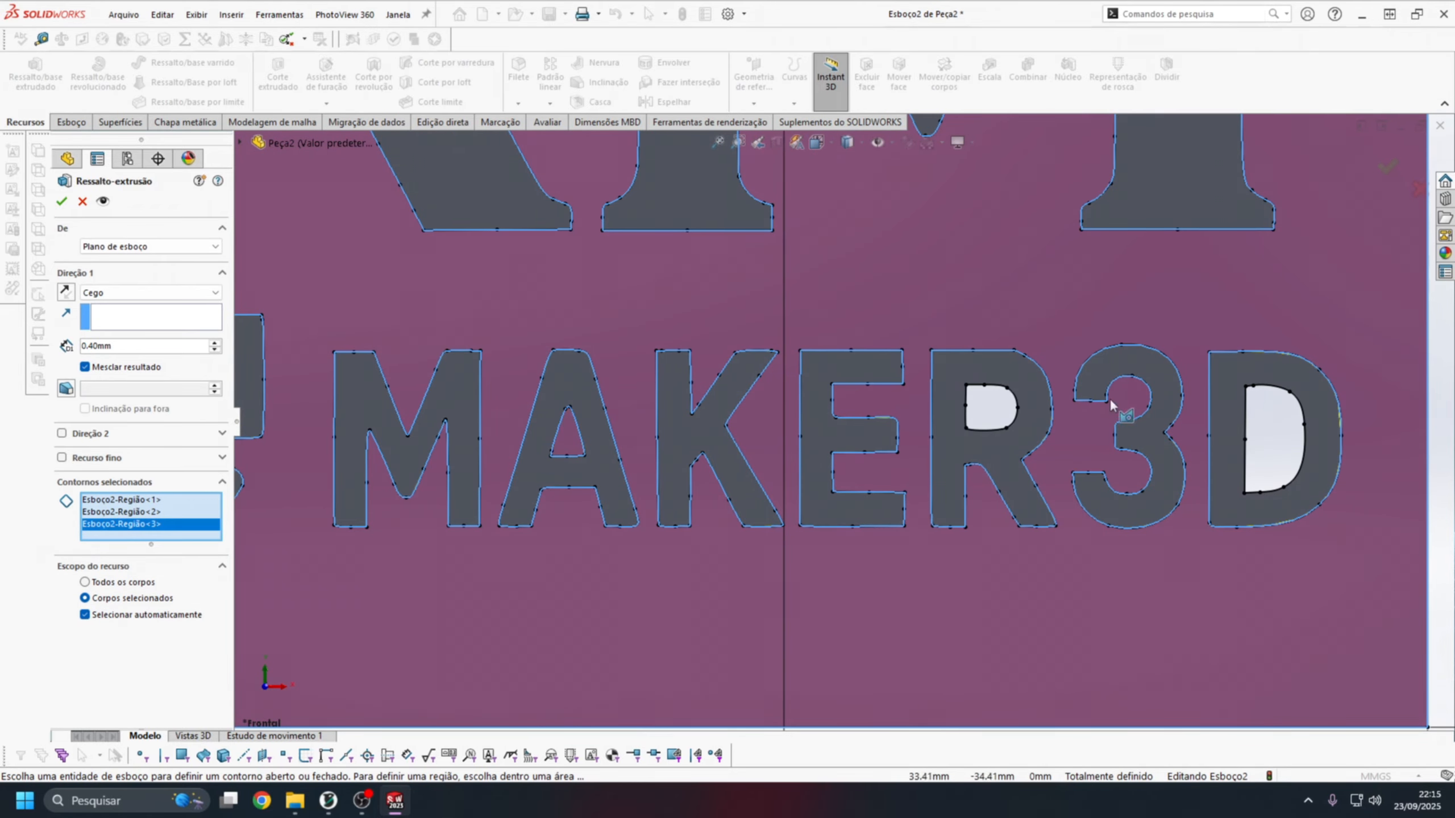
{"action": "left_click", "coordinate": [991, 404]}
{"action": "left_click", "coordinate": [1282, 436]}
Reverse the 0.40 mm extrusion's direction, turn off merging the result, and apply the extrusion.
{"action": "scroll", "coordinate": [943, 462], "scroll_direction": "up", "scroll_amount": 5}
{"action": "mouse_move", "coordinate": [1035, 283]}
{"action": "middle_mouse_down"}
{"action": "mouse_move", "coordinate": [942, 423]}
{"action": "mouse_move", "coordinate": [949, 441]}
{"action": "middle_mouse_up"}
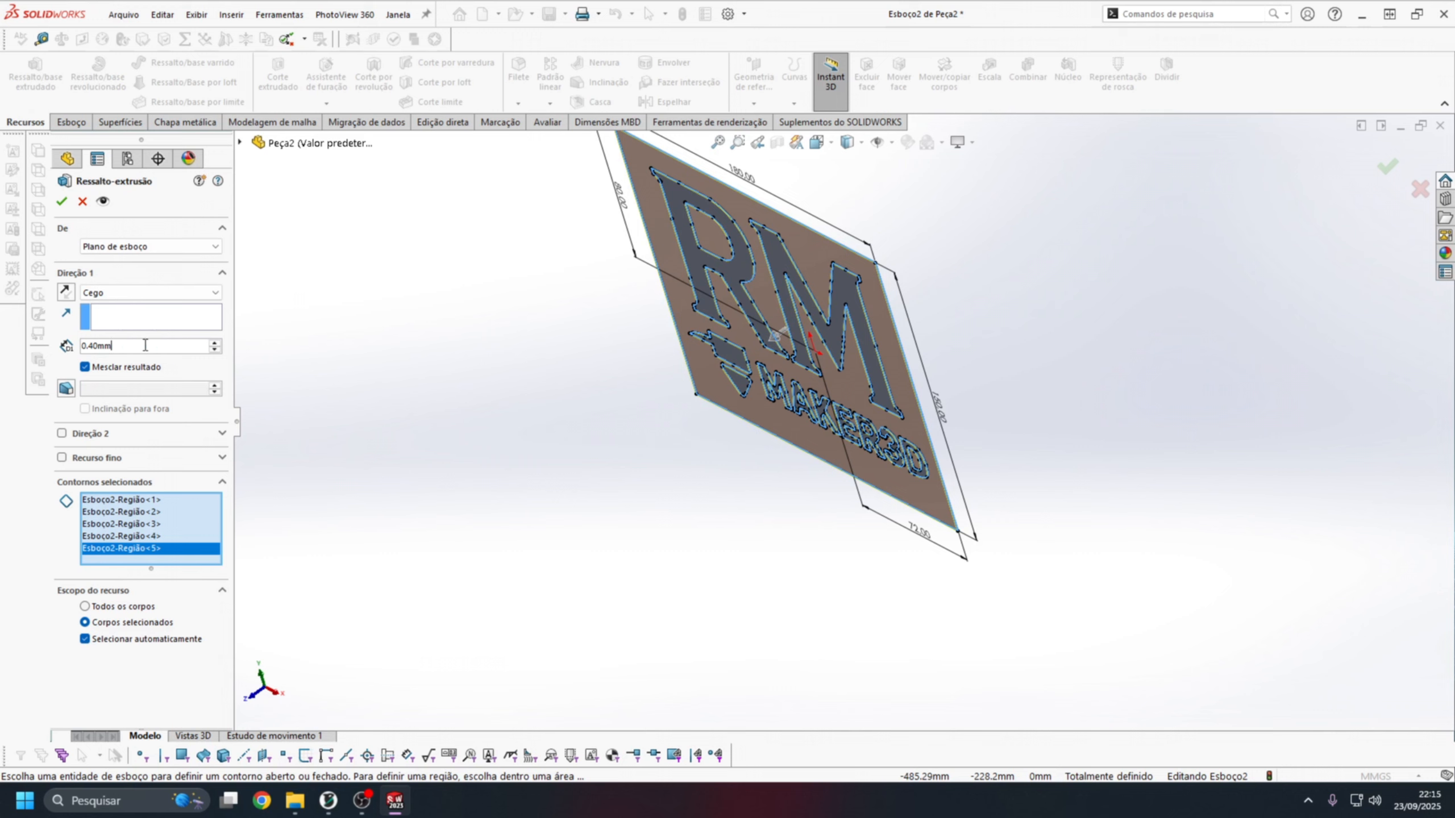
{"action": "scroll", "coordinate": [677, 166], "scroll_direction": "down", "scroll_amount": 6}
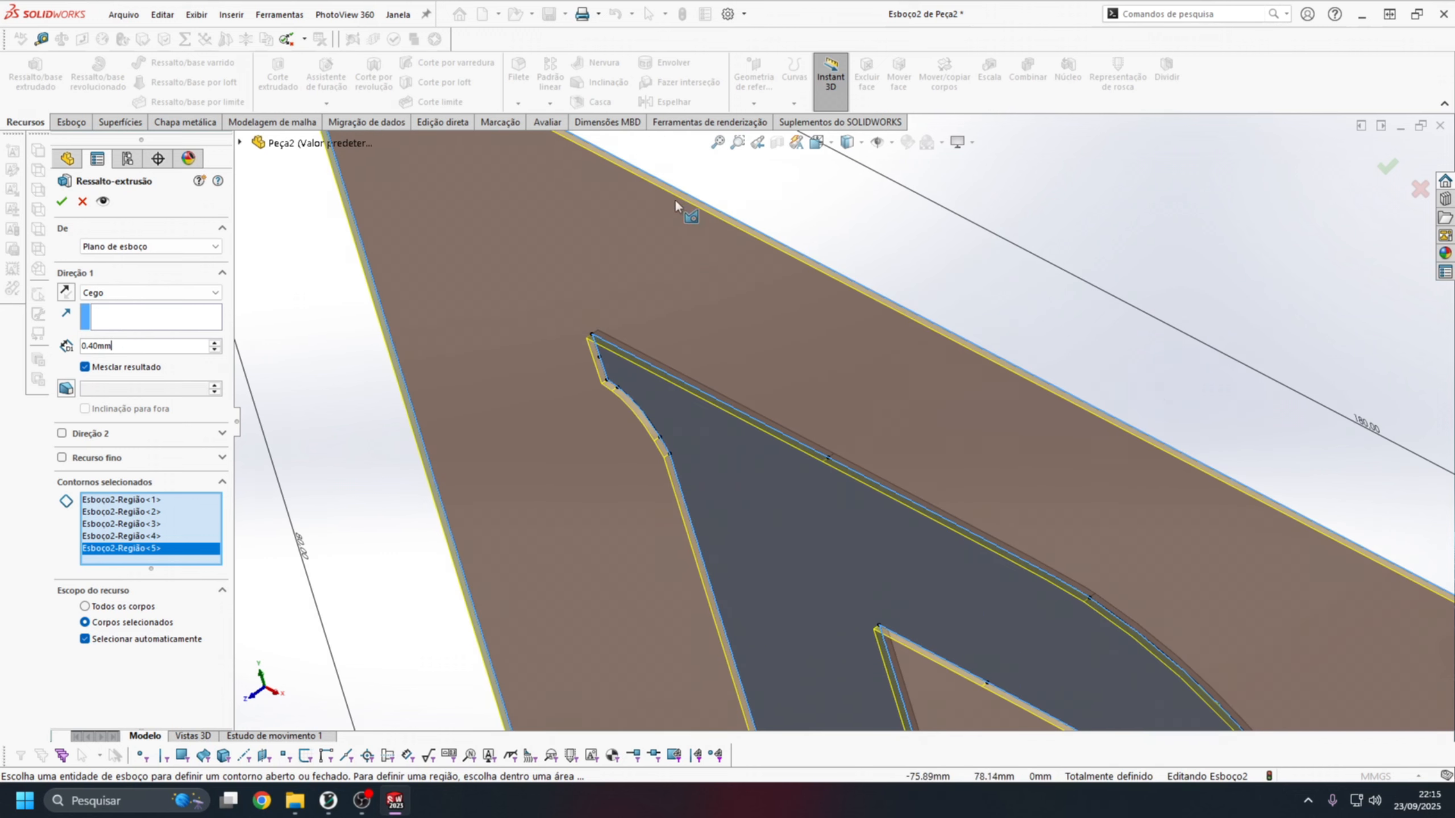
{"action": "scroll", "coordinate": [618, 349], "scroll_direction": "down", "scroll_amount": 6}
{"action": "scroll", "coordinate": [687, 487], "scroll_direction": "up", "scroll_amount": 5}
{"action": "scroll", "coordinate": [733, 584], "scroll_direction": "down", "scroll_amount": 5}
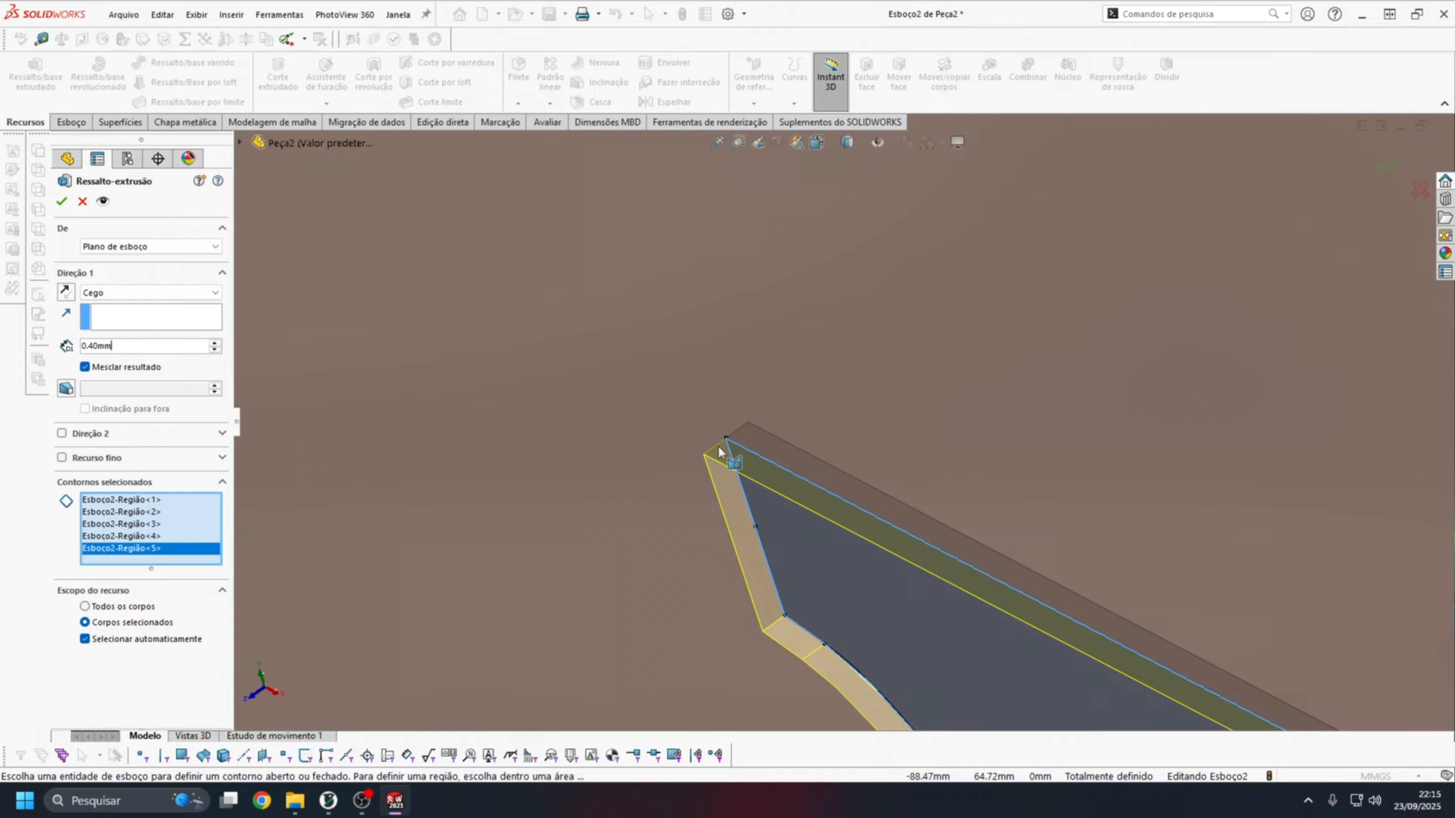
{"action": "left_click", "coordinate": [66, 292]}
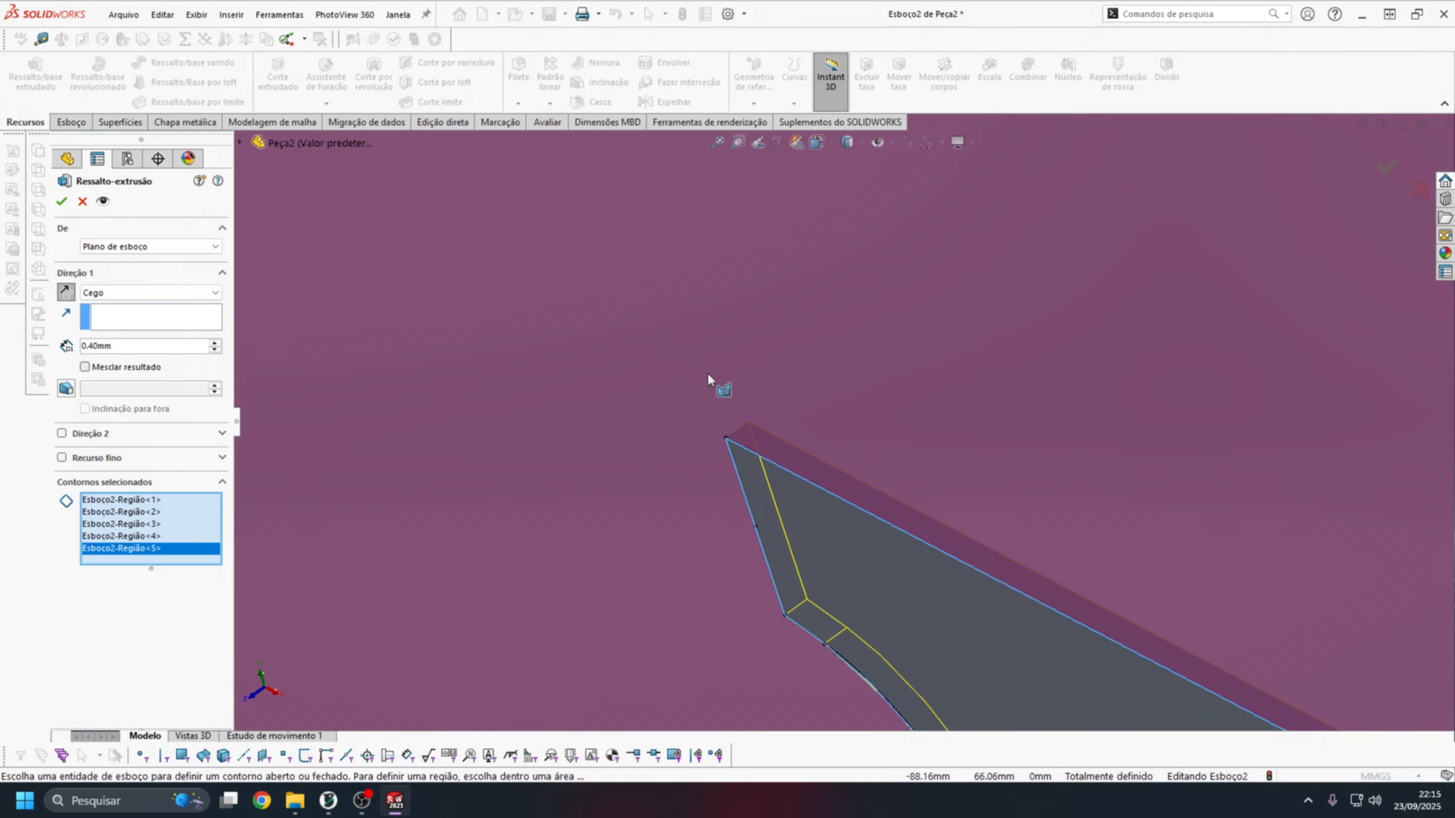
{"action": "scroll", "coordinate": [707, 373], "scroll_direction": "up", "scroll_amount": 6}
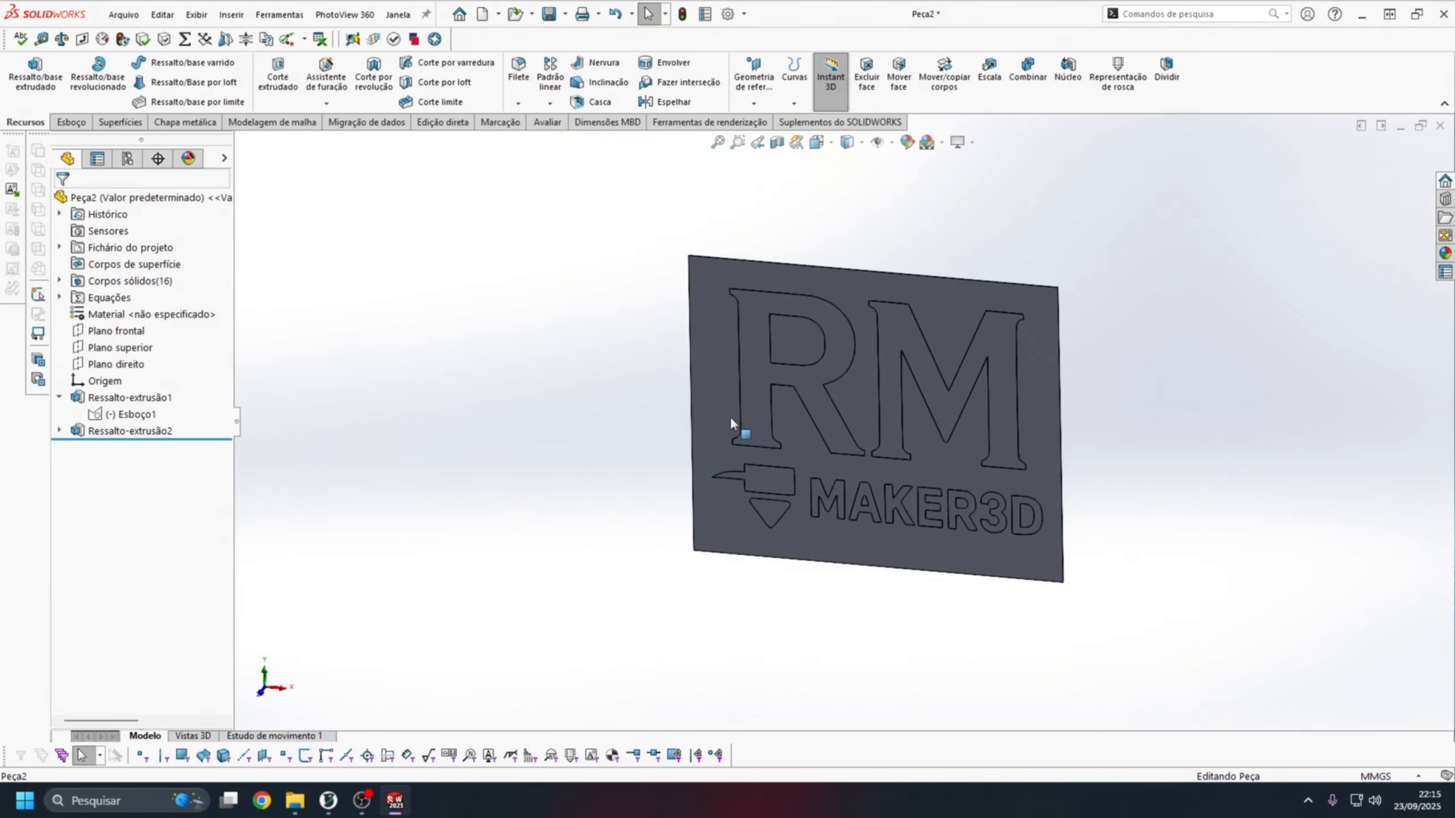
Examine the first extrusion's solid bodies one by one in the front view to identify their letters.
{"action": "left_click", "coordinate": [824, 142]}
{"action": "left_click", "coordinate": [652, 537]}
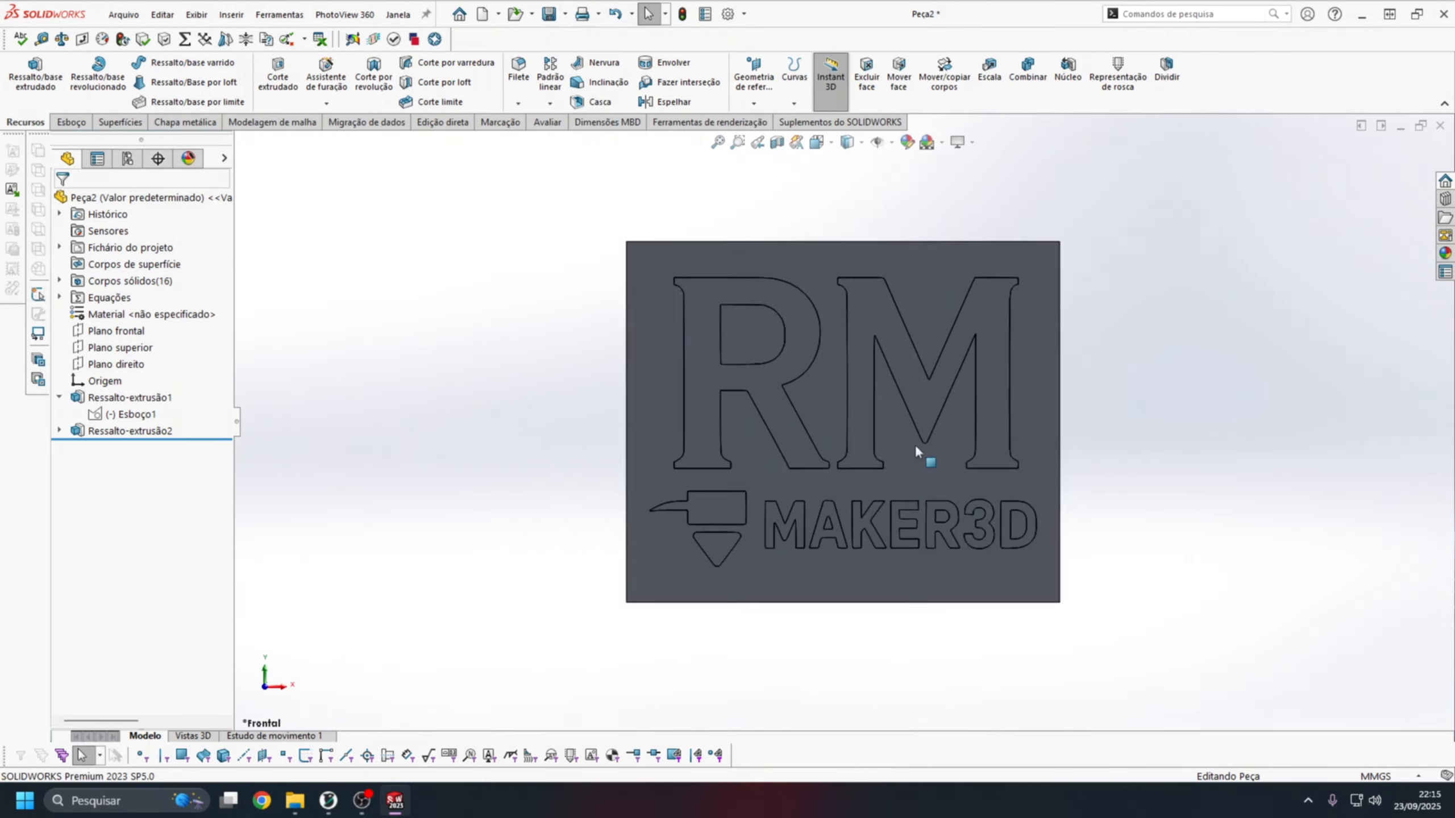
{"action": "scroll", "coordinate": [918, 449], "scroll_direction": "down", "scroll_amount": 2}
{"action": "left_click", "coordinate": [59, 280]}
{"action": "left_click", "coordinate": [152, 297]}
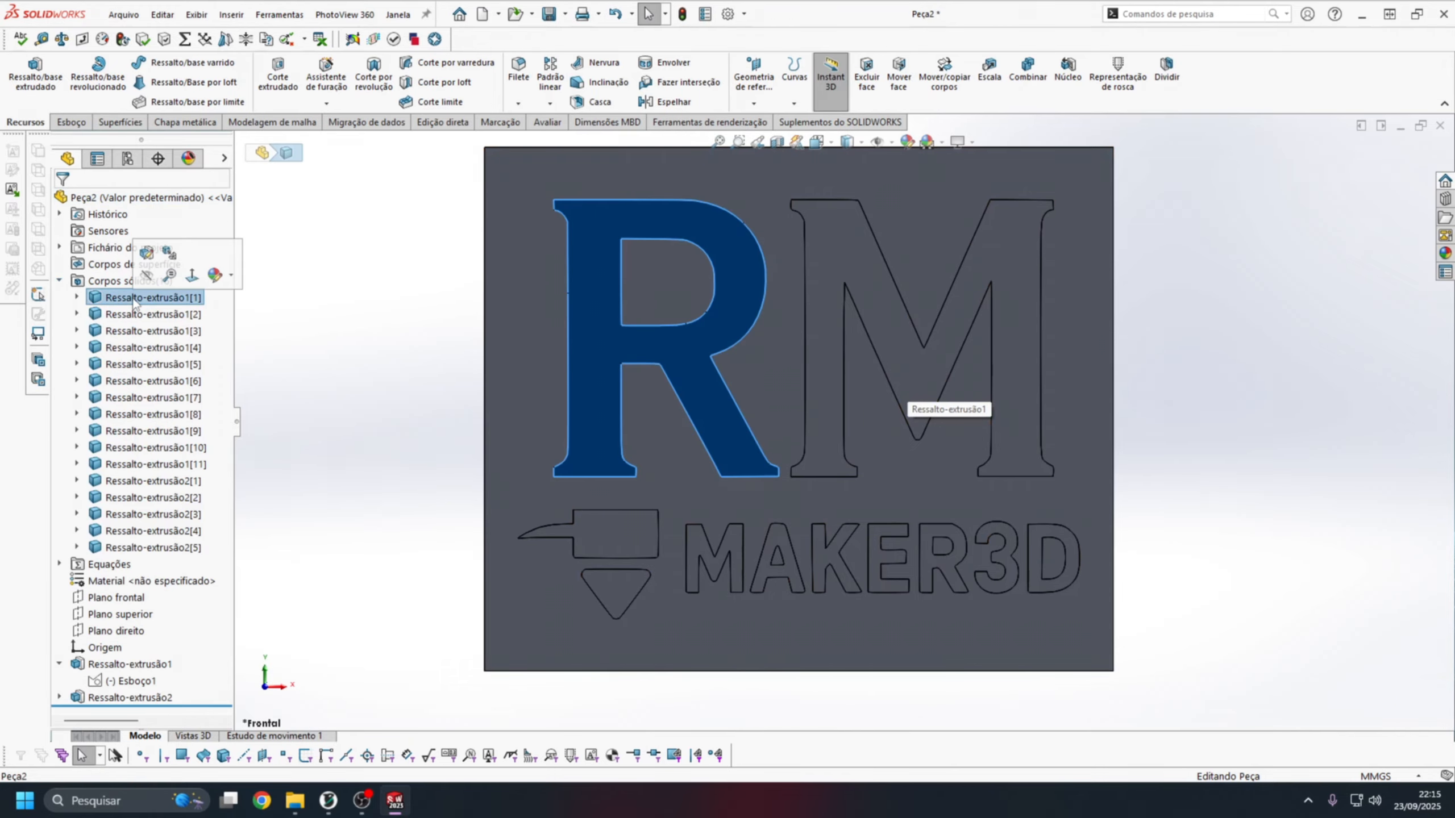
{"action": "left_click", "coordinate": [152, 314]}
{"action": "left_click", "coordinate": [139, 332]}
{"action": "left_click", "coordinate": [140, 348]}
{"action": "left_click", "coordinate": [142, 382]}
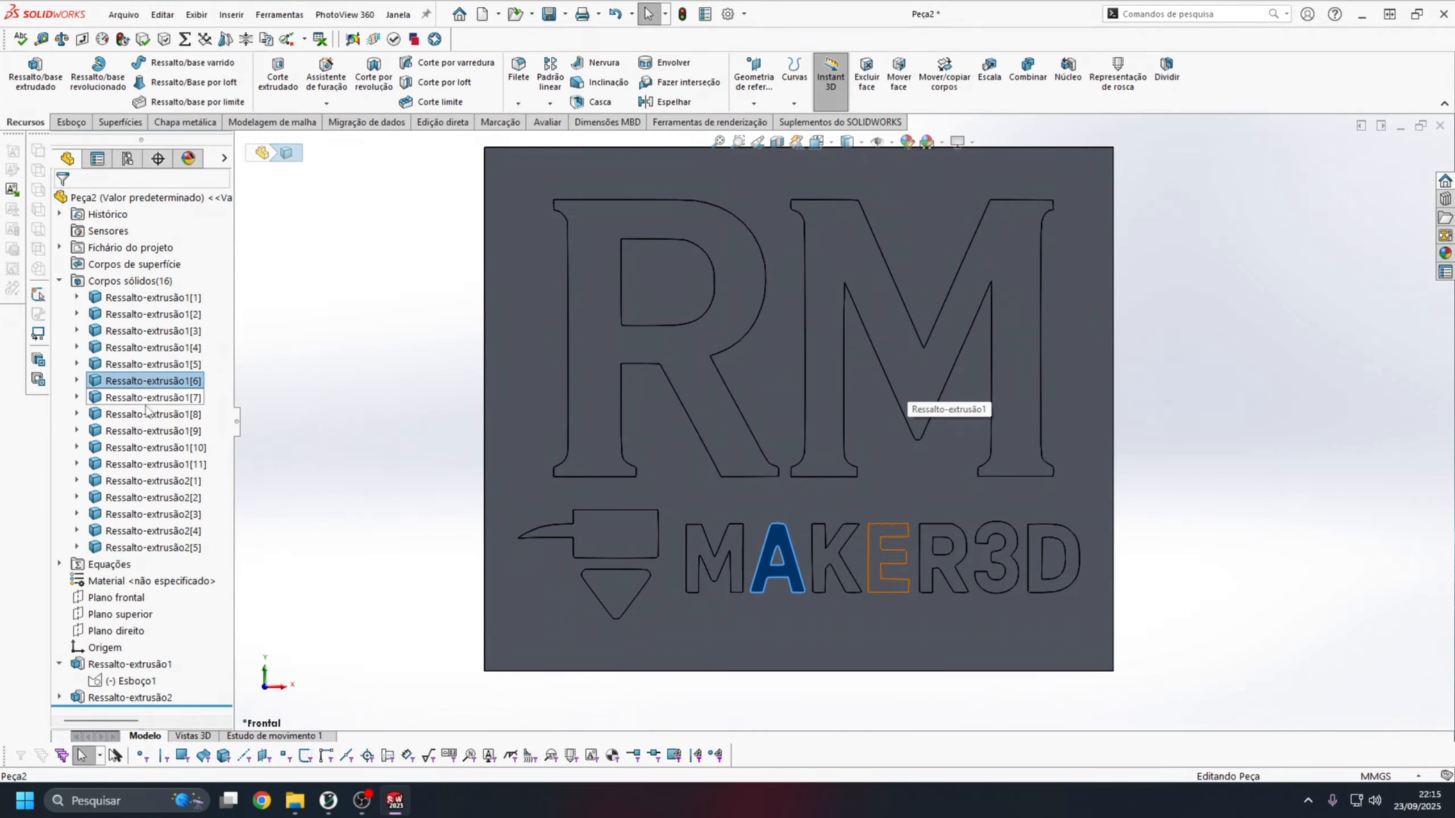
{"action": "left_click", "coordinate": [145, 415]}
{"action": "left_click", "coordinate": [147, 432]}
{"action": "left_click", "coordinate": [150, 465]}
Examine the second extrusion's solid bodies to distinguish the background plate from the inner letter pieces.
{"action": "left_click", "coordinate": [151, 496]}
{"action": "left_click", "coordinate": [161, 548]}
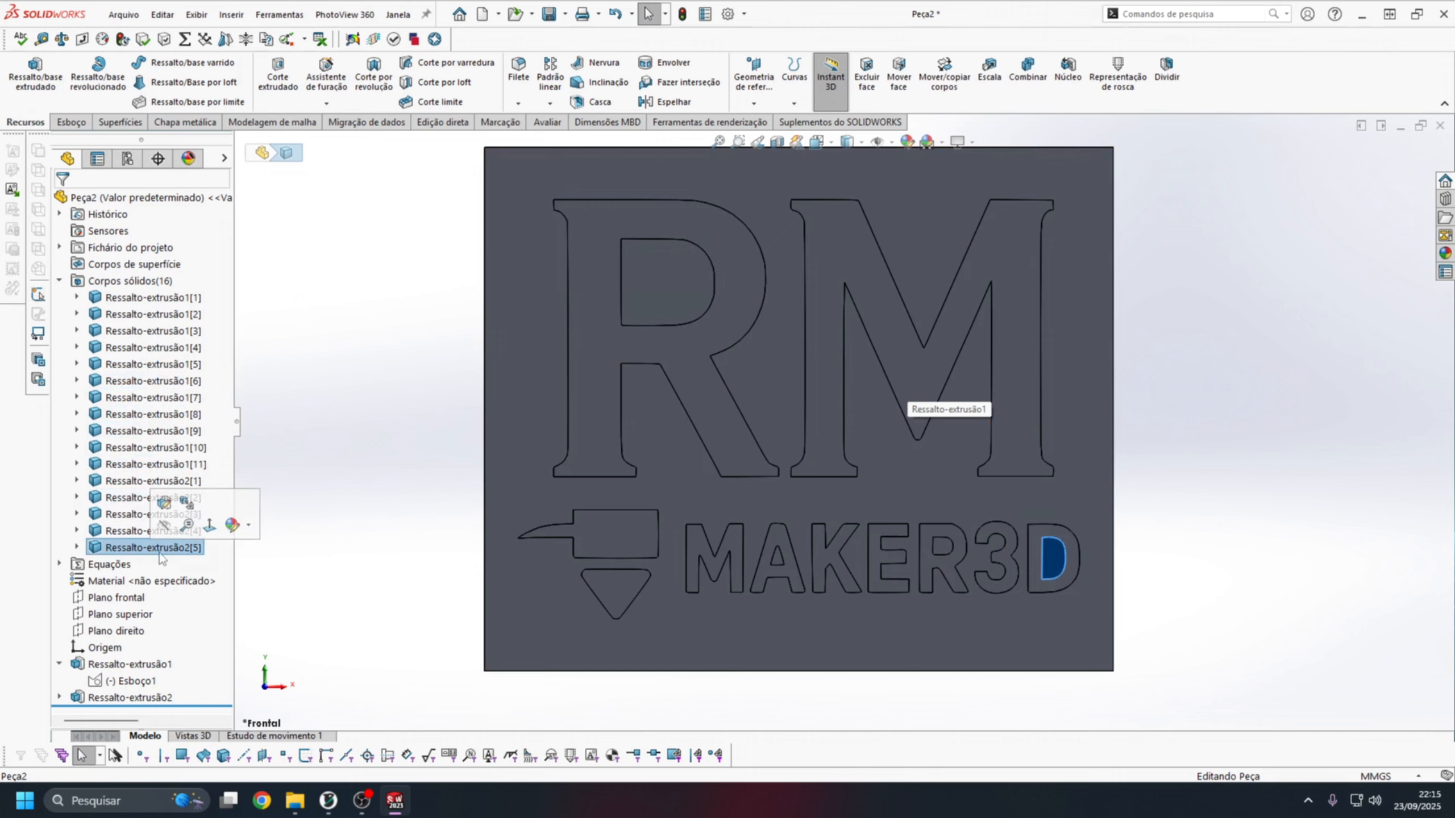
{"action": "left_click", "coordinate": [119, 531]}
{"action": "left_click", "coordinate": [117, 515]}
{"action": "left_click", "coordinate": [117, 499]}
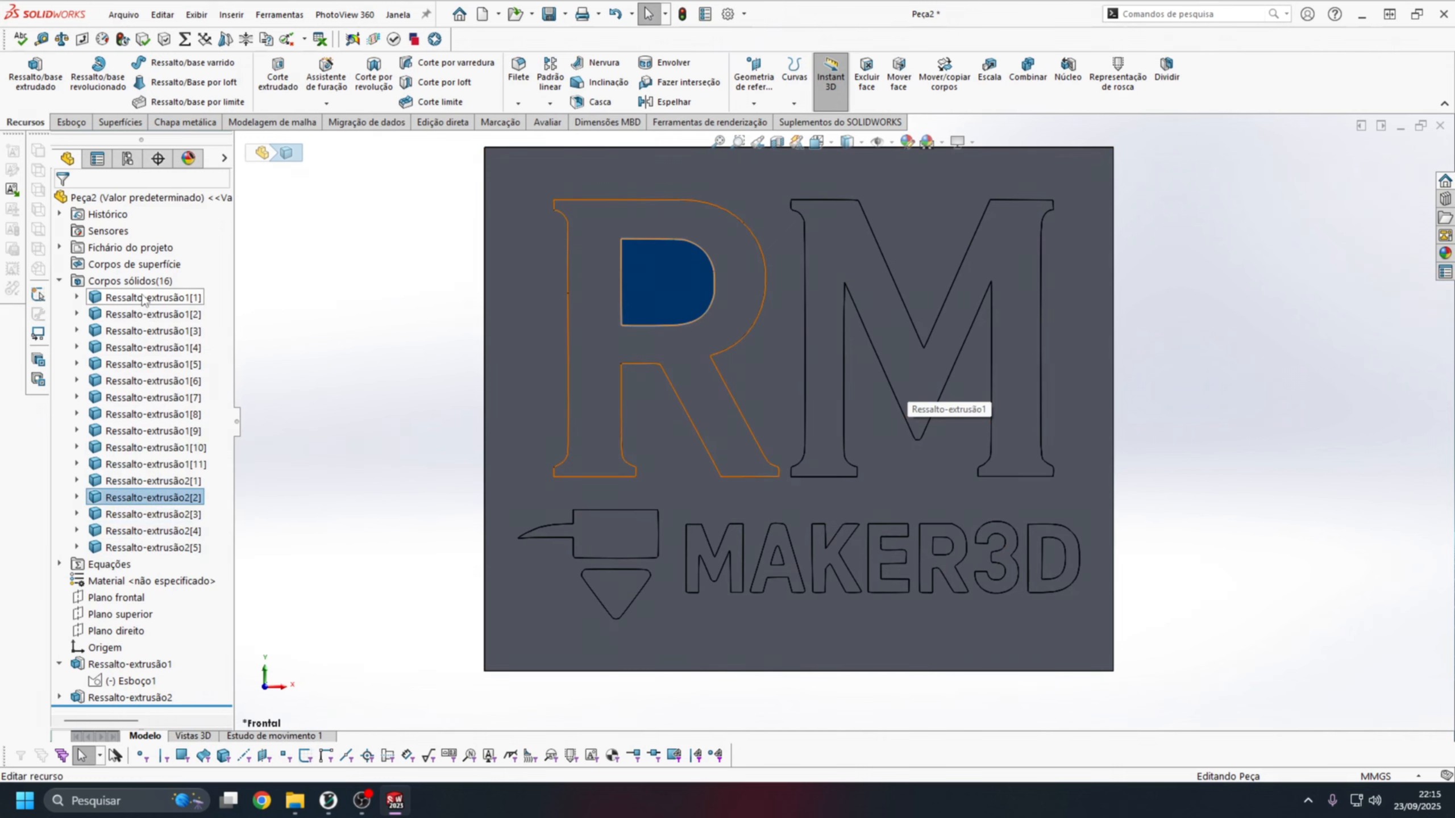
{"action": "left_click", "coordinate": [142, 297]}
{"action": "left_click", "coordinate": [801, 406]}
{"action": "left_click", "coordinate": [155, 482]}
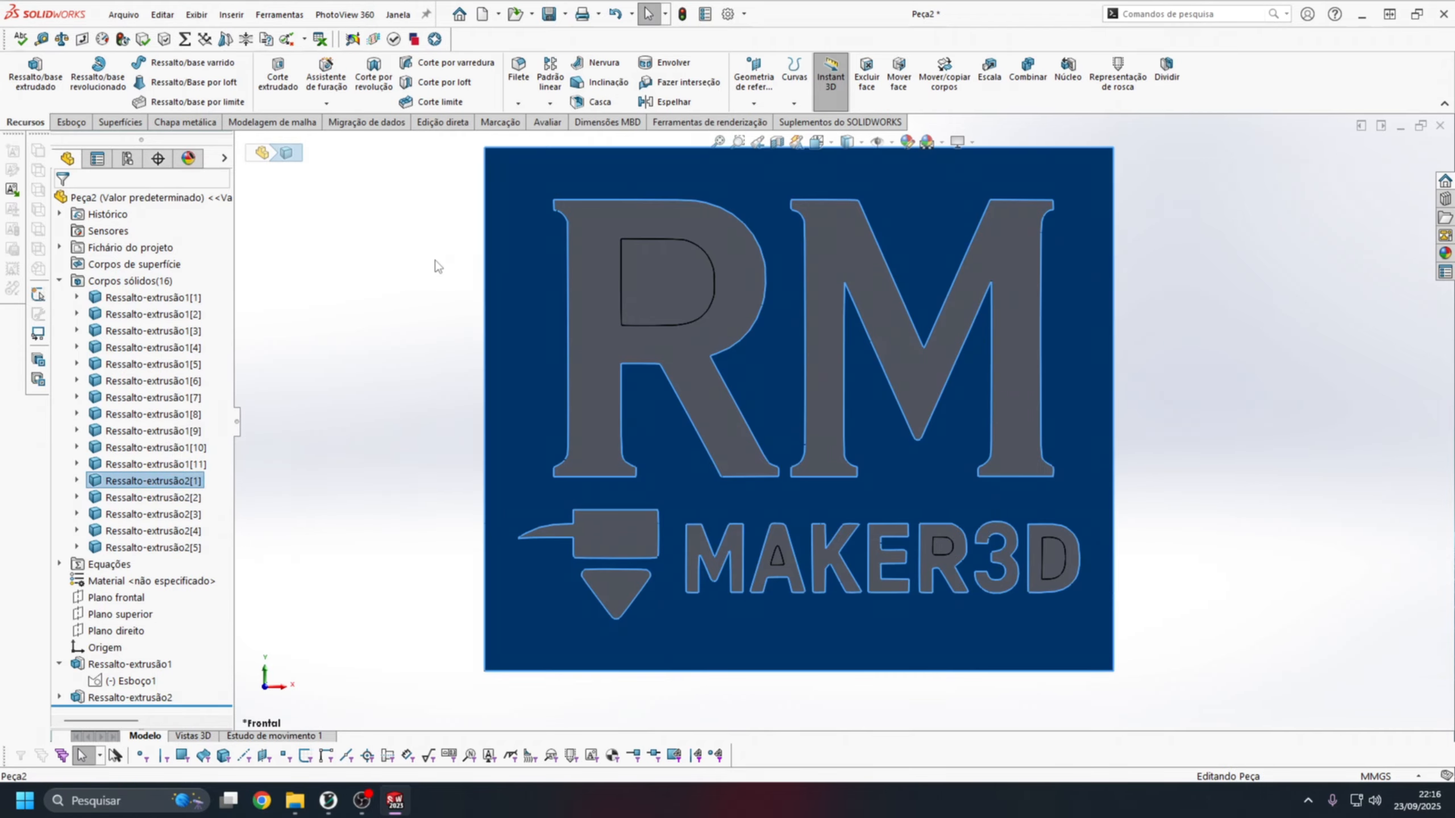
{"action": "left_click", "coordinate": [421, 277]}
Switch to the back view and start a sketch on the plate's rear face.
{"action": "scroll", "coordinate": [897, 372], "scroll_direction": "up", "scroll_amount": 2}
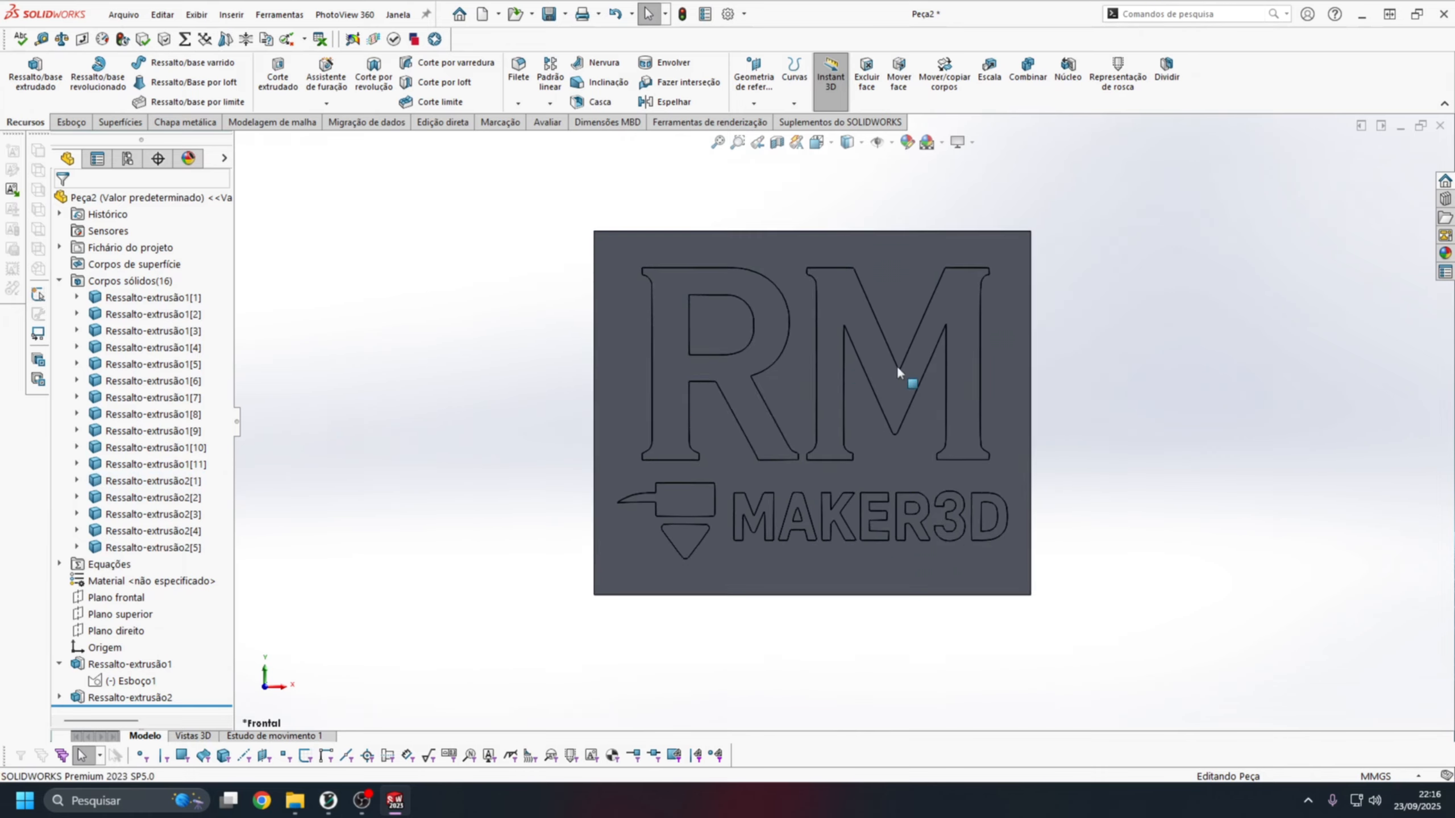
{"action": "middle_click_drag", "start_coordinate": [897, 372], "coordinate": [829, 104]}
{"action": "left_click", "coordinate": [821, 146]}
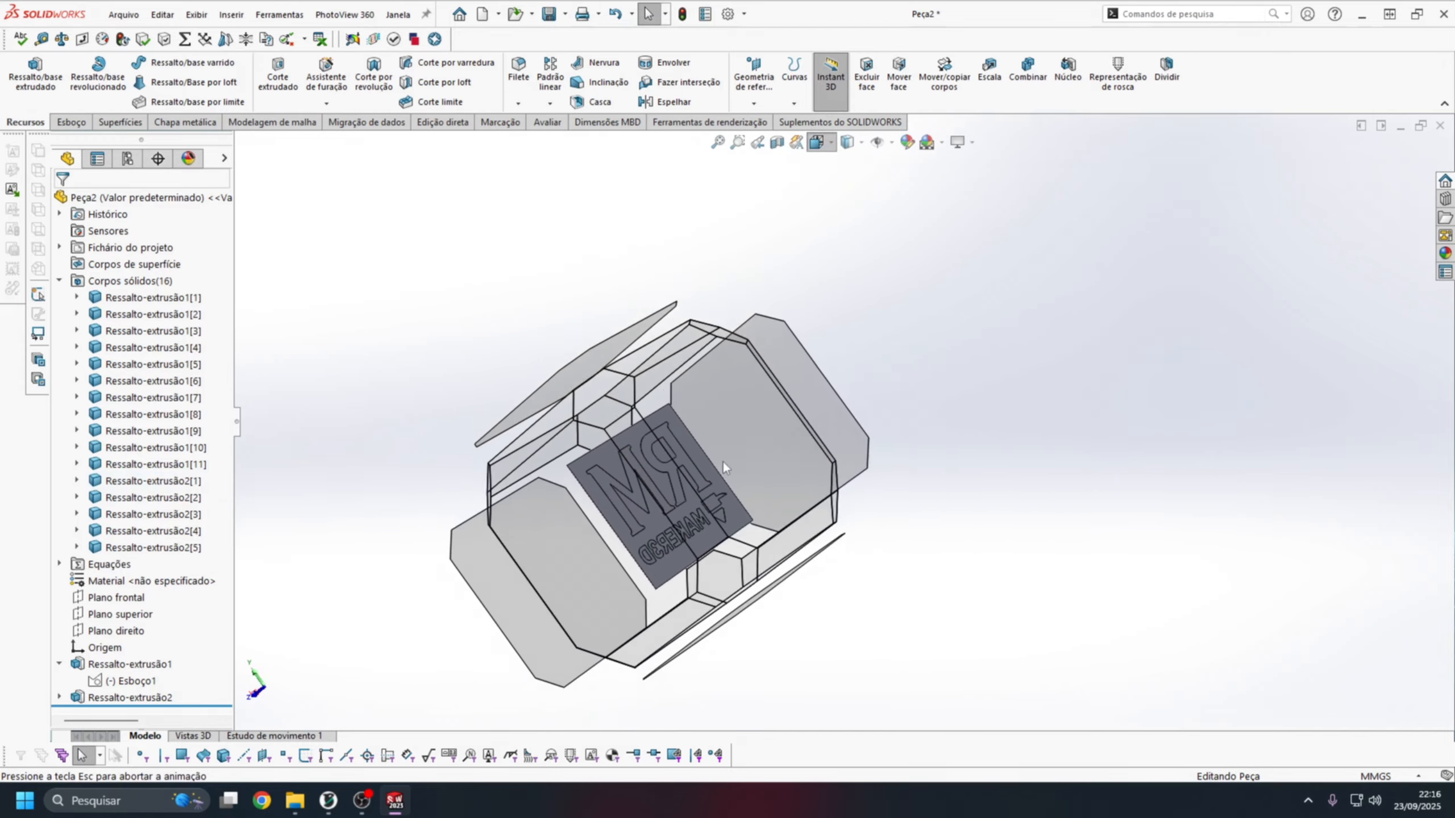
{"action": "left_click", "coordinate": [770, 399]}
{"action": "scroll", "coordinate": [741, 411], "scroll_direction": "up", "scroll_amount": 2}
{"action": "scroll", "coordinate": [716, 408], "scroll_direction": "down", "scroll_amount": 1}
{"action": "left_click", "coordinate": [679, 392]}
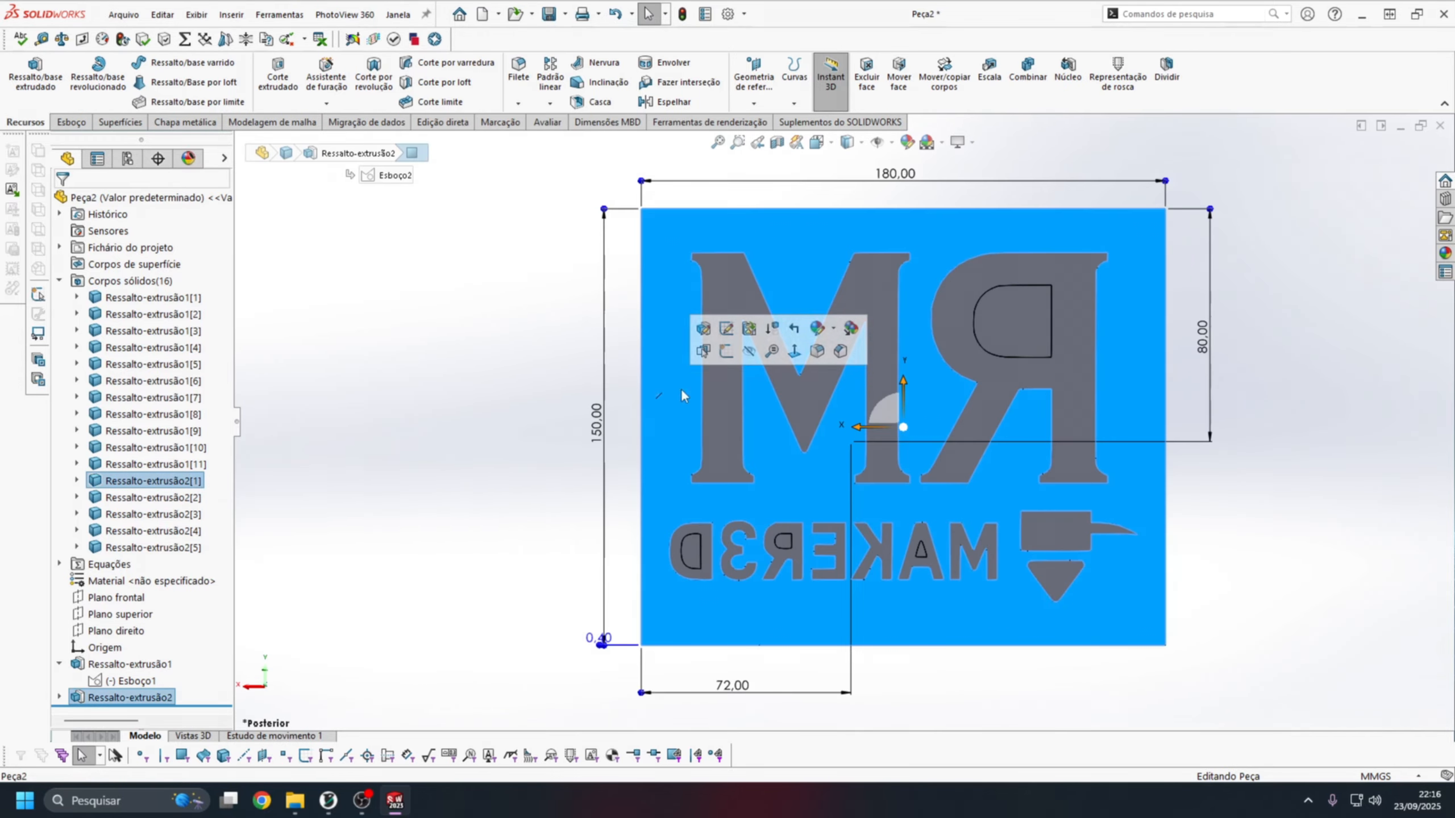
{"action": "left_click", "coordinate": [726, 351]}
Convert the plate's rectangular outer outline into the rear-face sketch.
{"action": "scroll", "coordinate": [1031, 453], "scroll_direction": "down", "scroll_amount": 2}
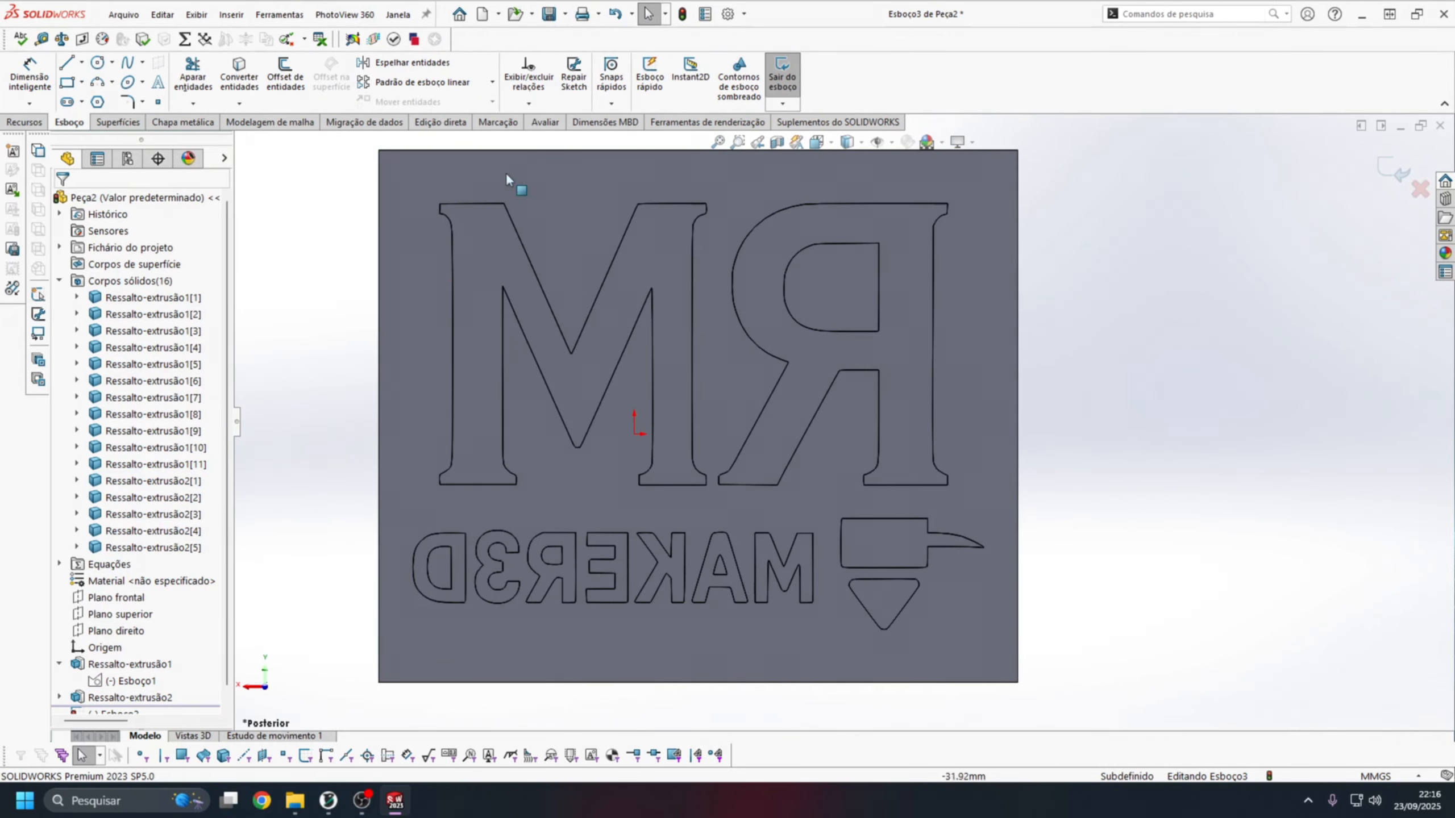
{"action": "left_click", "coordinate": [499, 166]}
{"action": "left_click", "coordinate": [239, 79]}
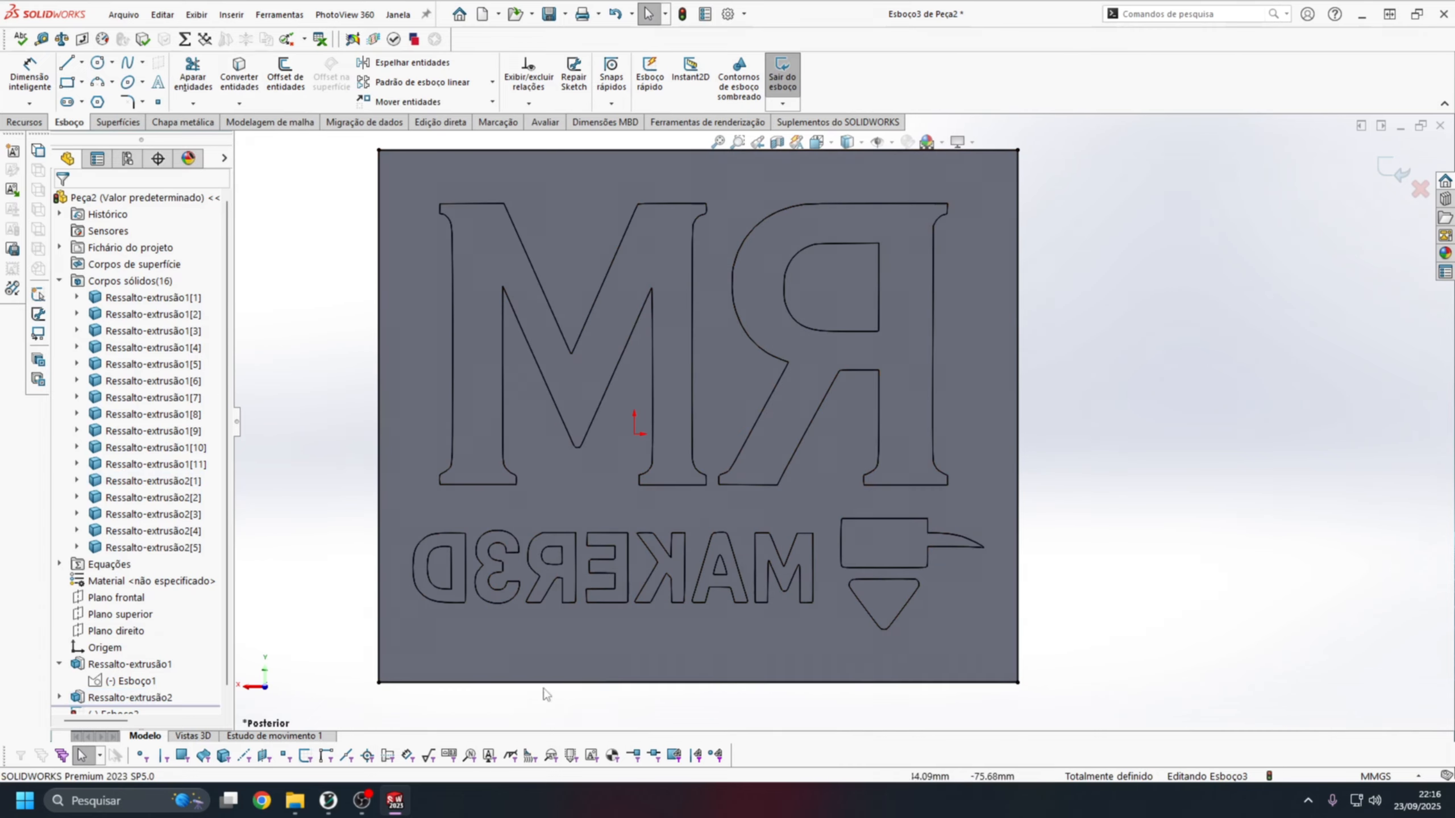
Start an Extruded Boss from the rear-face outline sketch with a blind depth of 8 mm.
{"action": "scroll", "coordinate": [665, 442], "scroll_direction": "up", "scroll_amount": 3}
{"action": "mouse_move", "coordinate": [666, 441]}
{"action": "middle_mouse_down"}
{"action": "mouse_move", "coordinate": [682, 253]}
{"action": "mouse_move", "coordinate": [714, 293]}
{"action": "middle_mouse_up"}
{"action": "scroll", "coordinate": [774, 398], "scroll_direction": "down", "scroll_amount": 2}
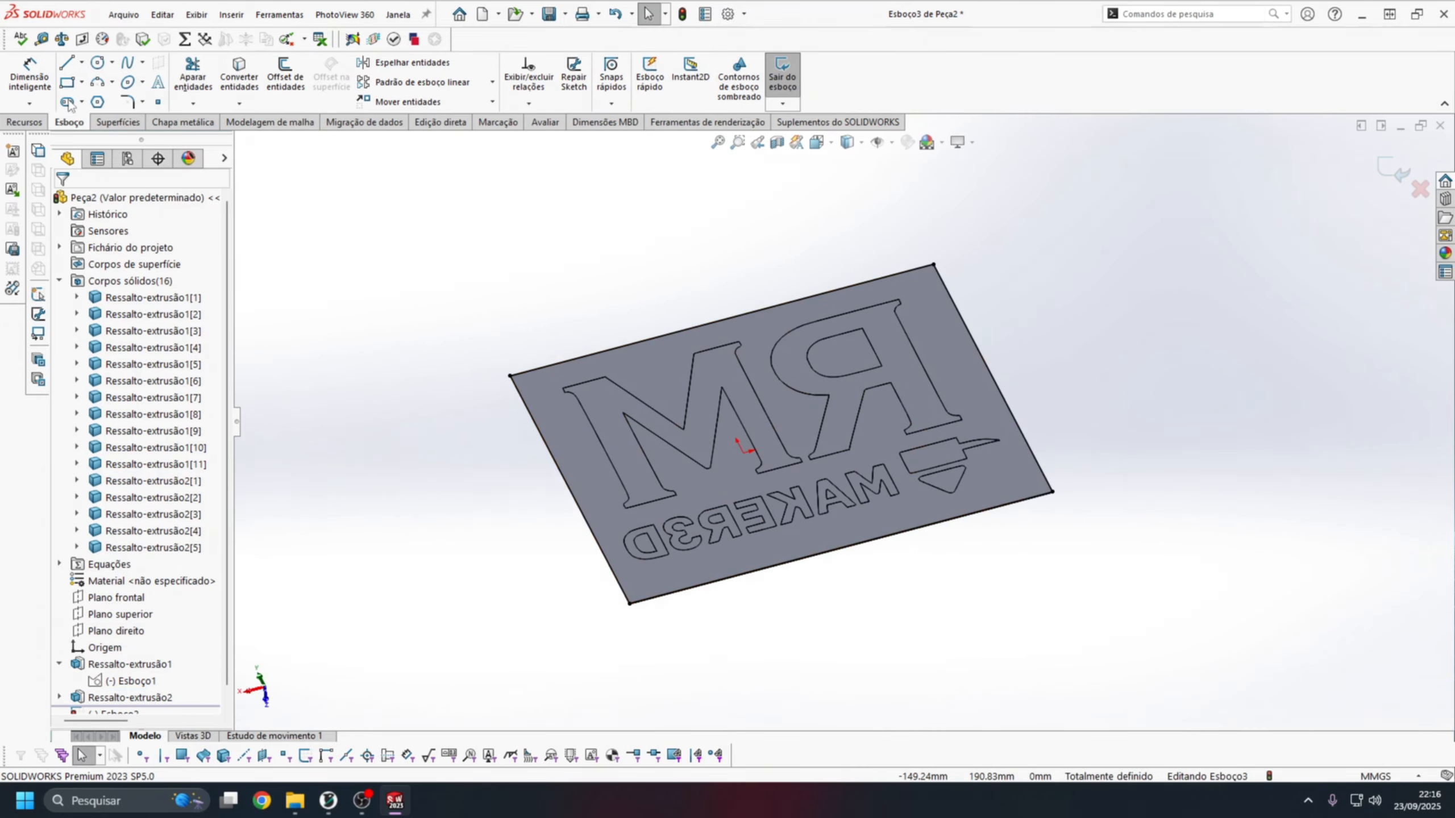
{"action": "left_click", "coordinate": [25, 122]}
{"action": "left_click", "coordinate": [34, 74]}
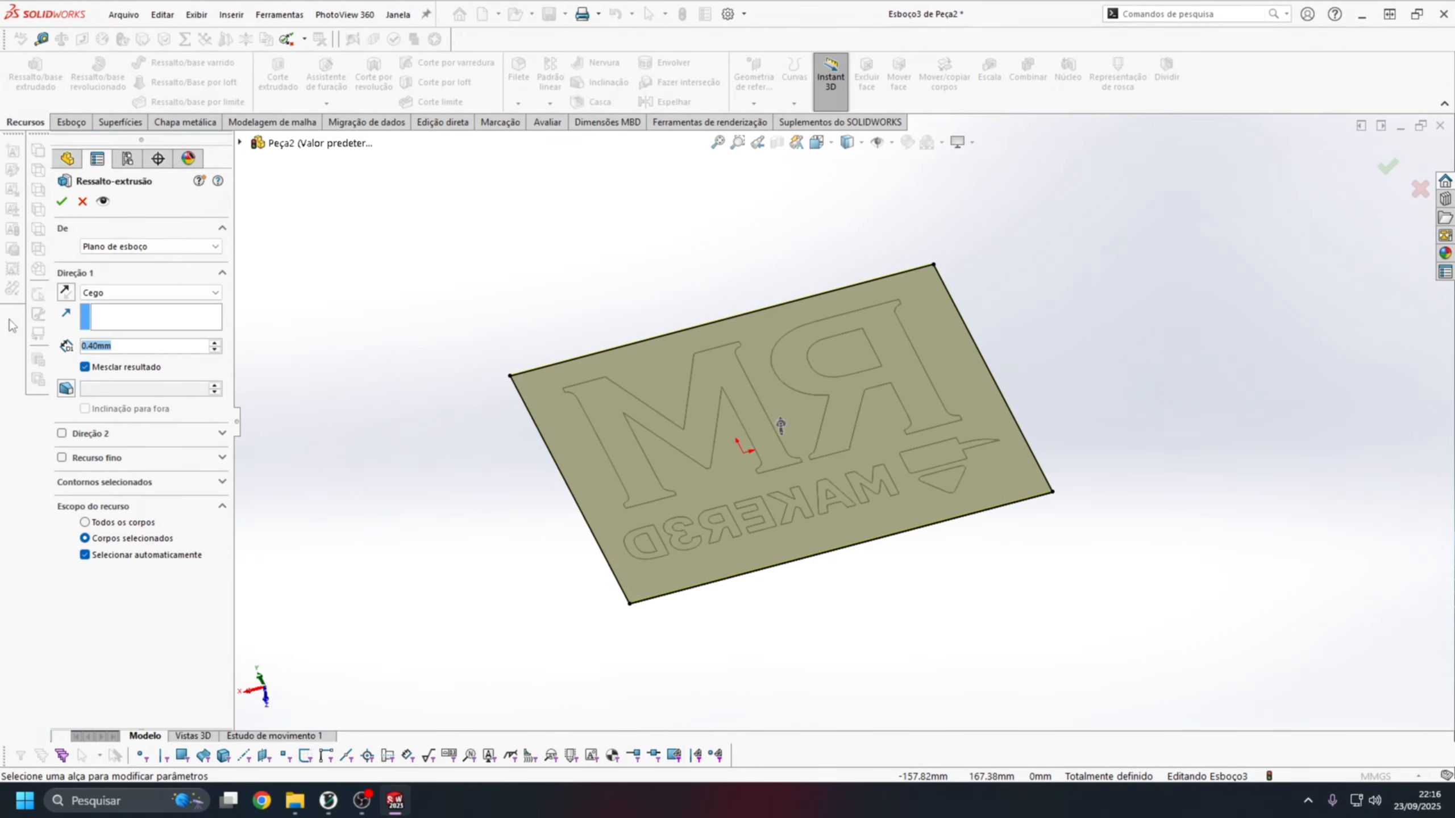
{"action": "type", "text": "8"}
{"action": "key", "text": "Return"}
{"action": "middle_click_drag", "start_coordinate": [768, 514], "coordinate": [839, 540]}
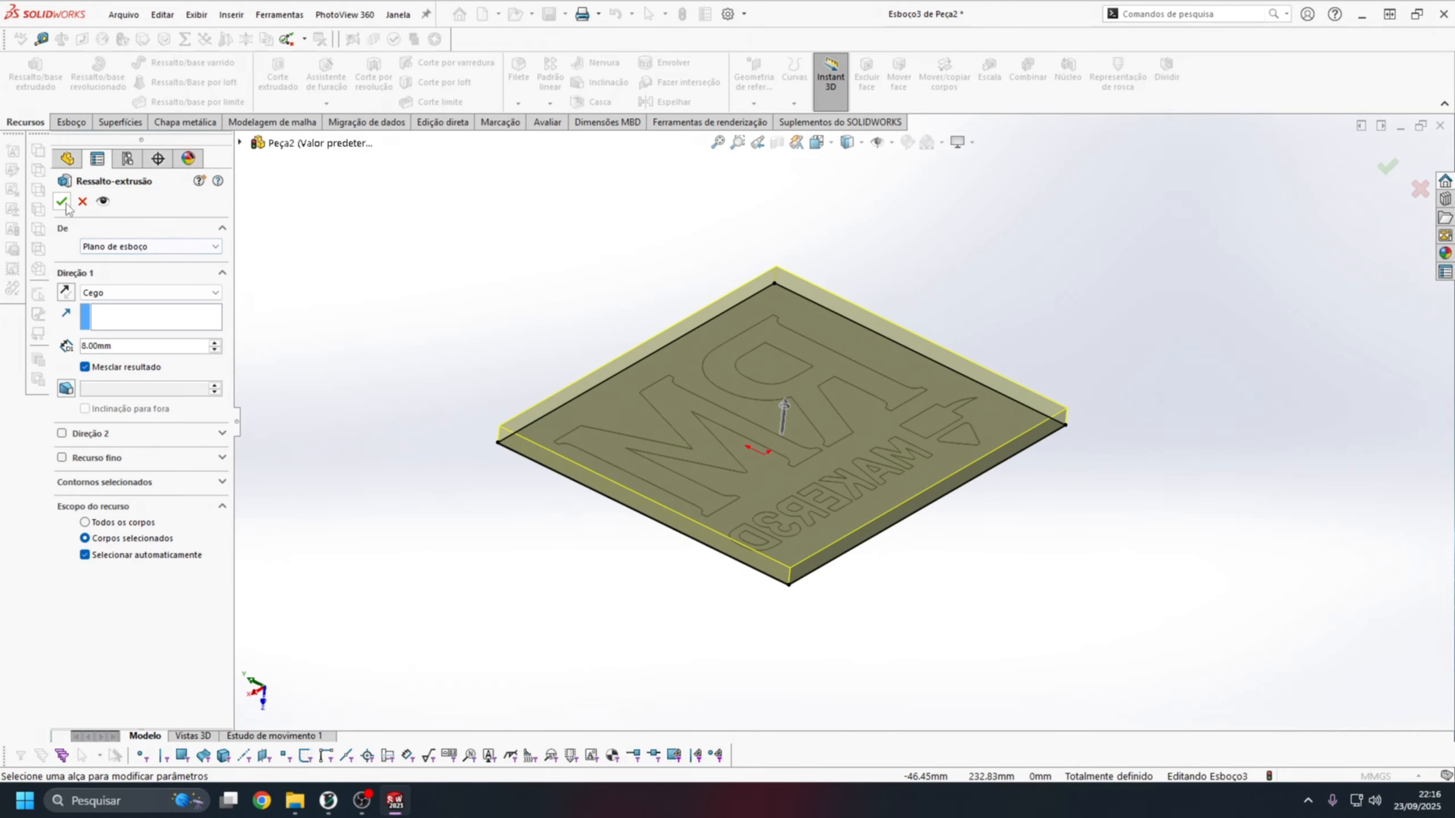
Turn off automatic body selection, merge the extrusion with the background plate and the four letter-counter bodies, and accept it.
{"action": "left_click", "coordinate": [137, 554]}
{"action": "middle_click_drag", "start_coordinate": [535, 588], "coordinate": [777, 441]}
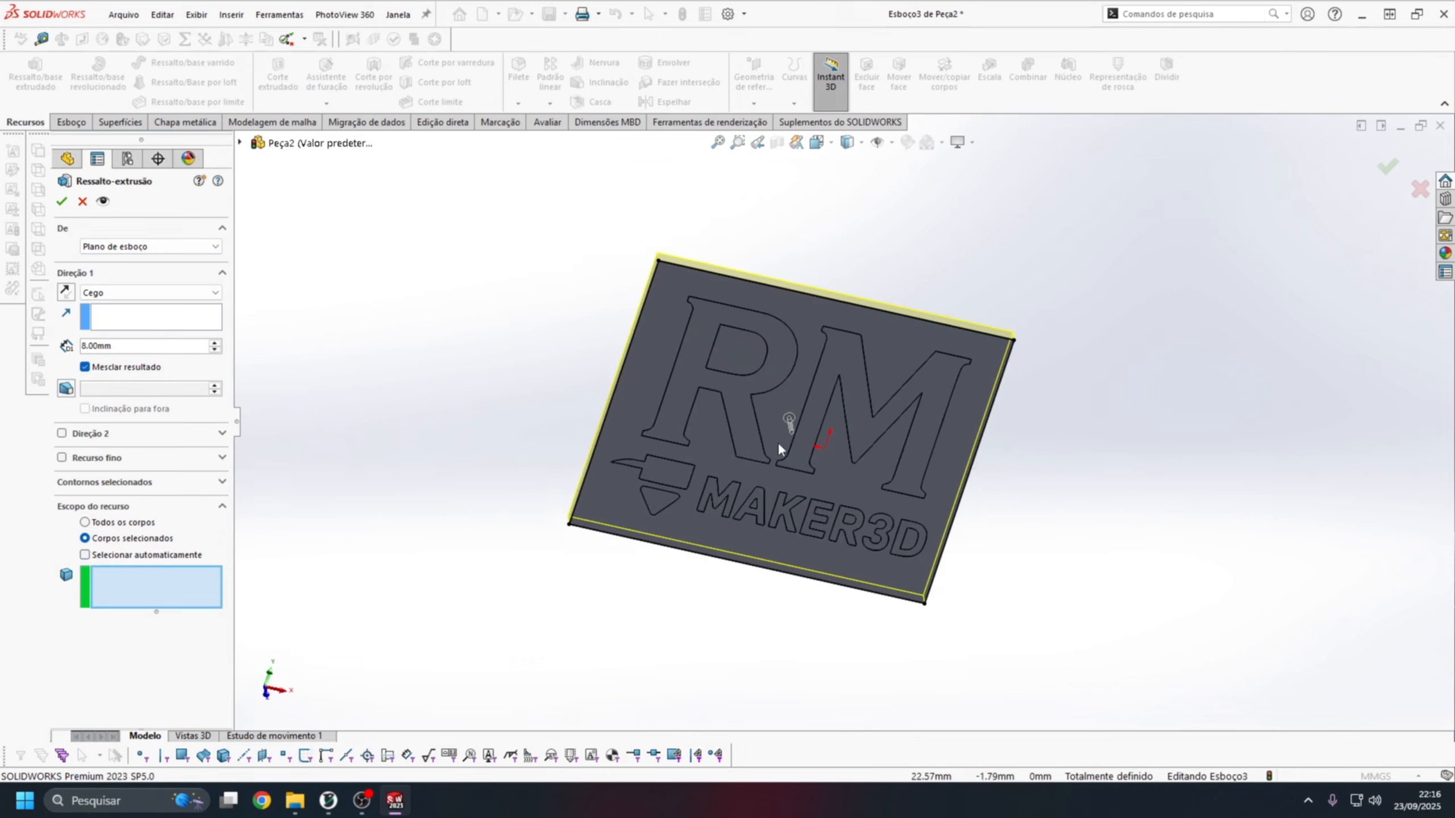
{"action": "left_click", "coordinate": [661, 352]}
{"action": "scroll", "coordinate": [767, 378], "scroll_direction": "down", "scroll_amount": 4}
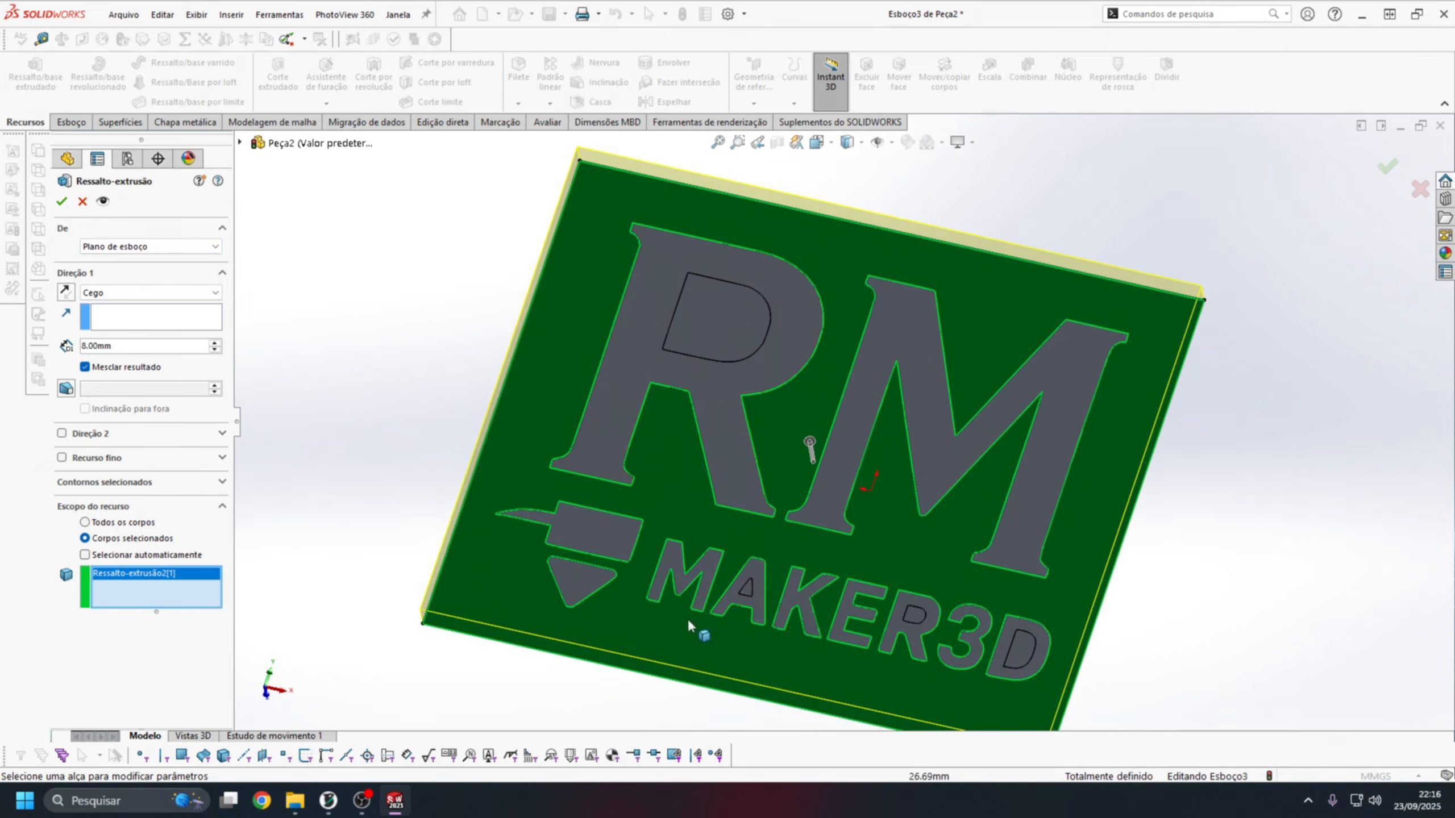
{"action": "left_click", "coordinate": [726, 334]}
{"action": "left_click", "coordinate": [744, 589]}
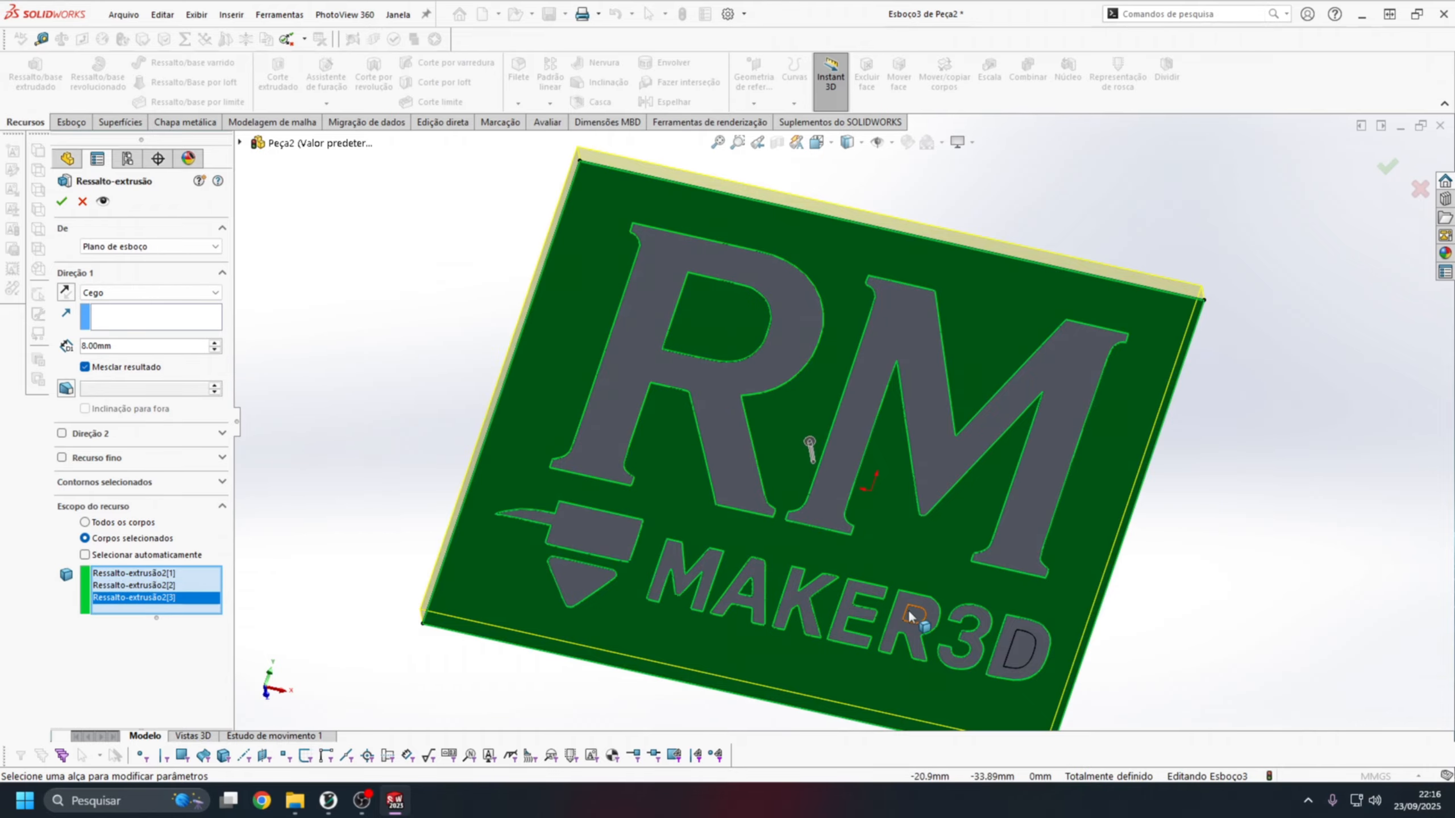
{"action": "left_click", "coordinate": [920, 622]}
{"action": "left_click", "coordinate": [1025, 649]}
{"action": "middle_click_drag", "start_coordinate": [1039, 650], "coordinate": [897, 441]}
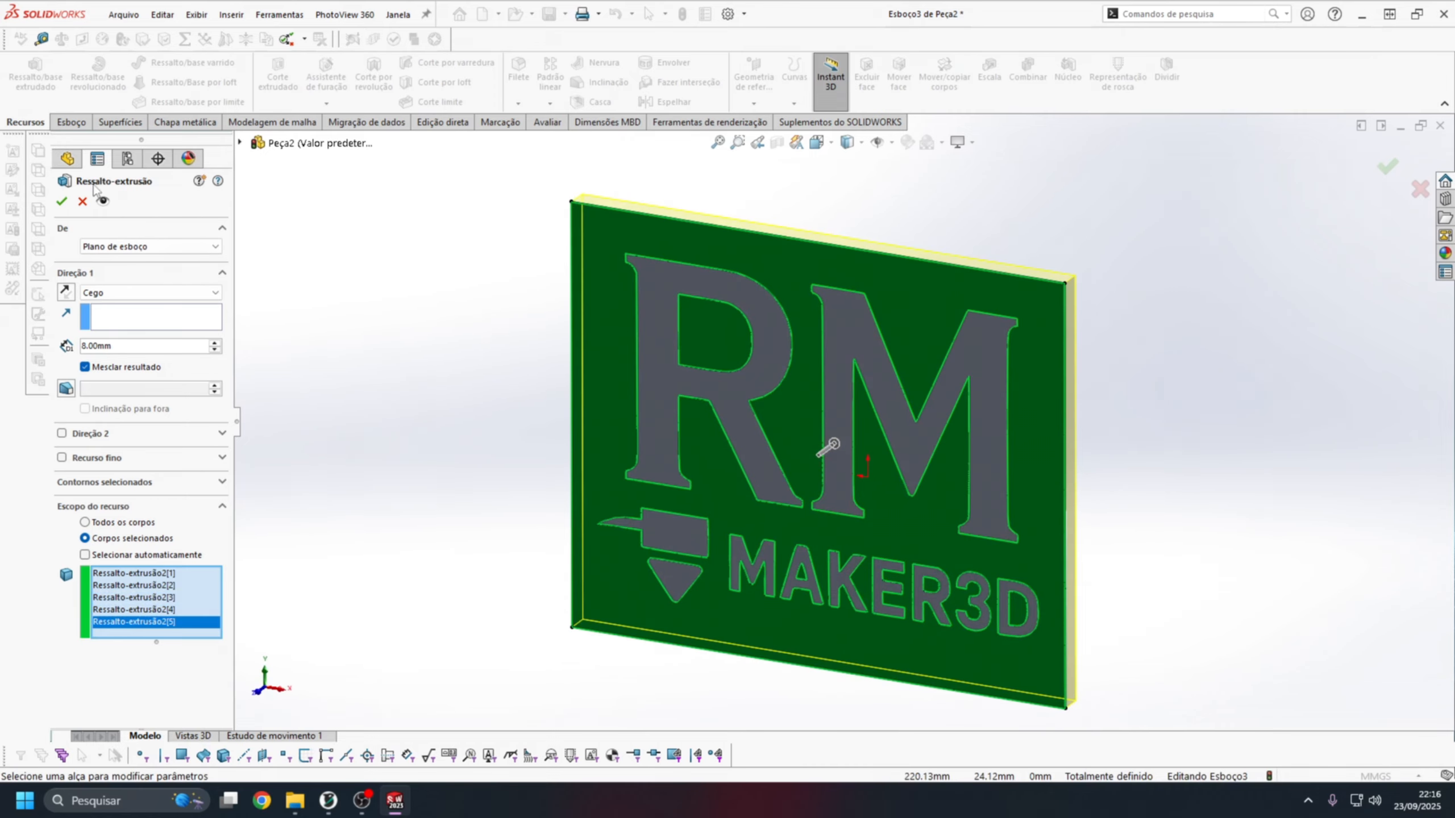
{"action": "left_click", "coordinate": [62, 201]}
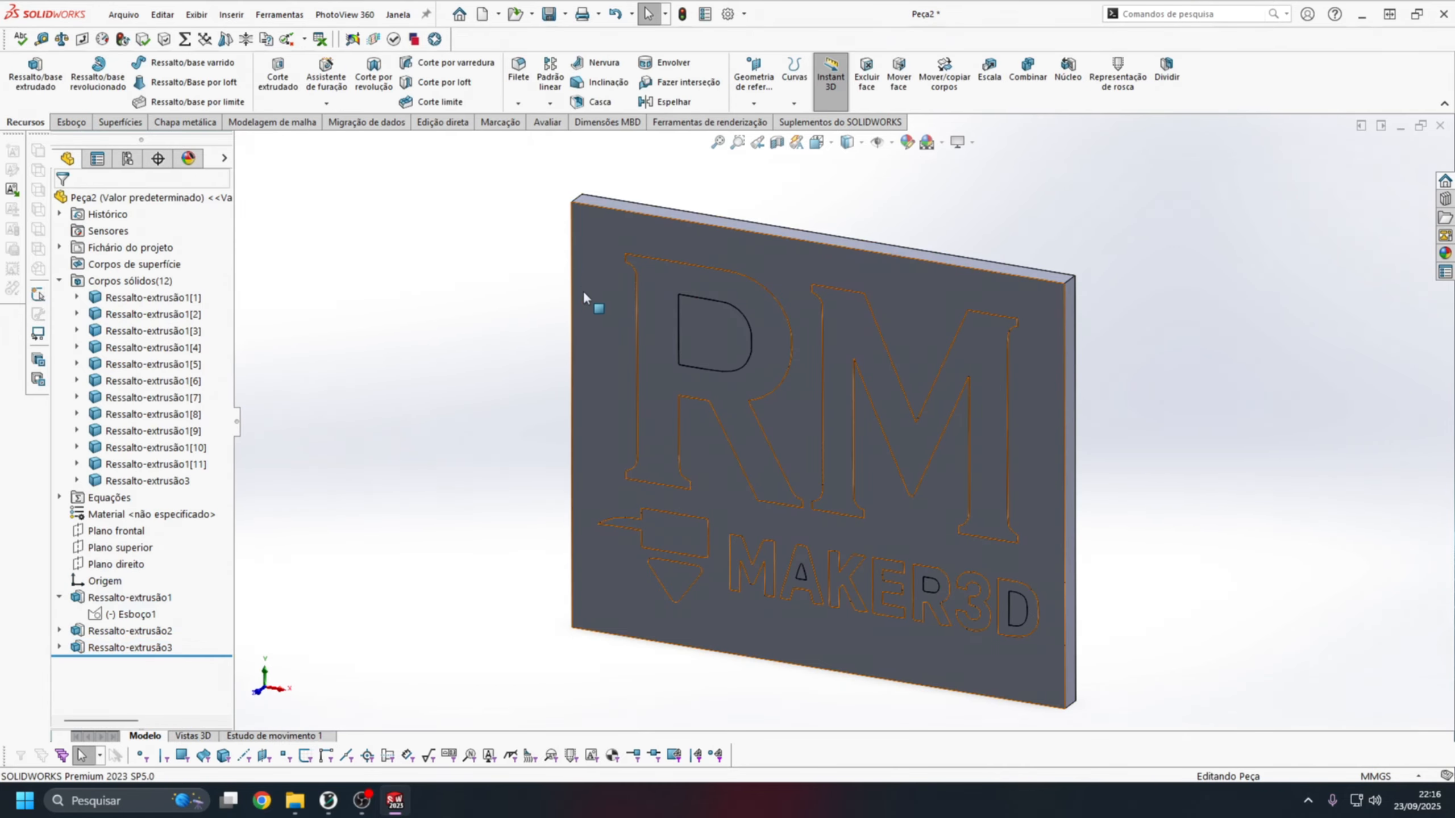
Hide the merged plate body to view the logo pieces alone, and show it again.
{"action": "left_click", "coordinate": [184, 480]}
{"action": "left_click", "coordinate": [175, 462]}
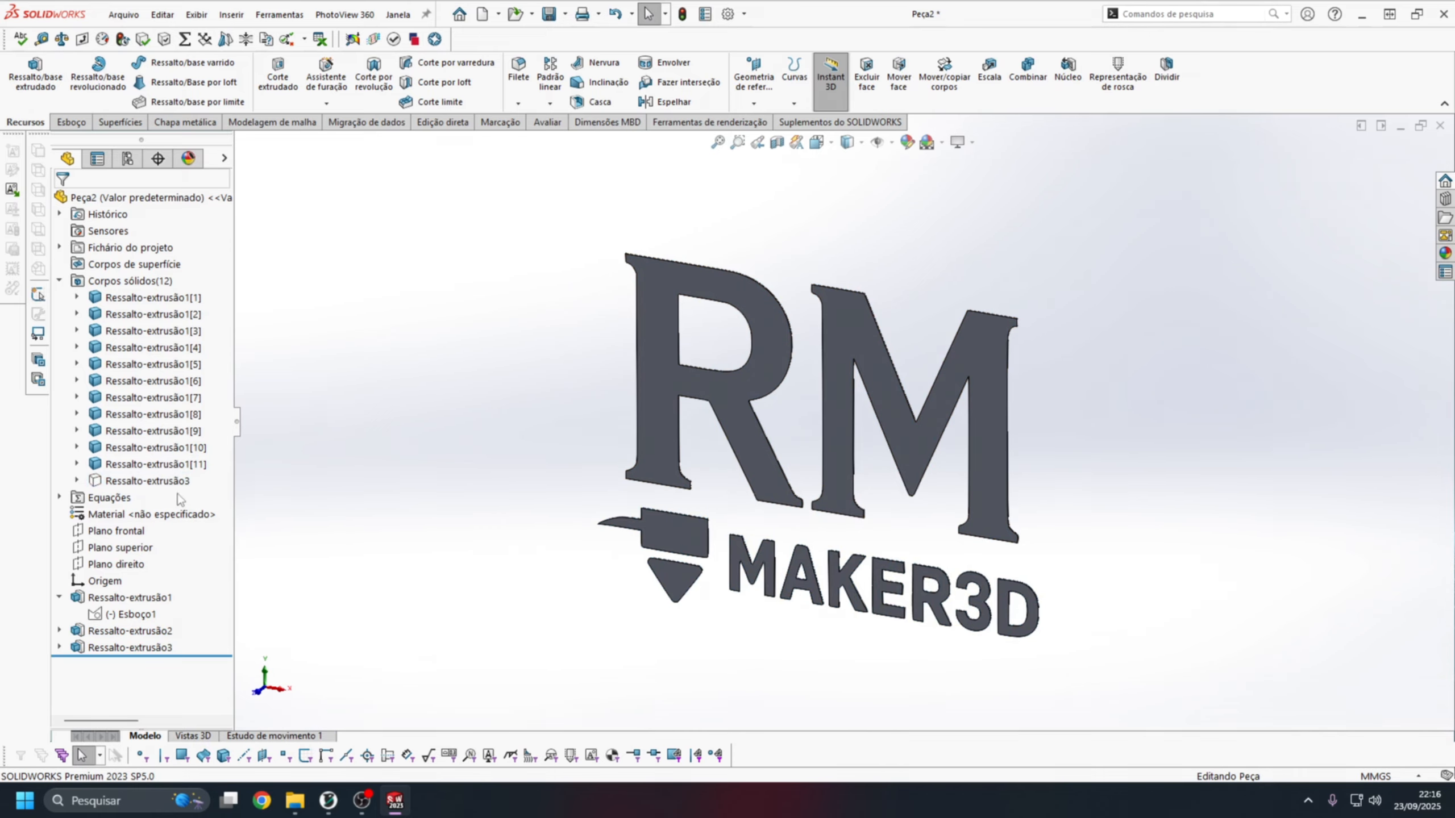
{"action": "left_click", "coordinate": [171, 476]}
{"action": "left_click", "coordinate": [178, 454]}
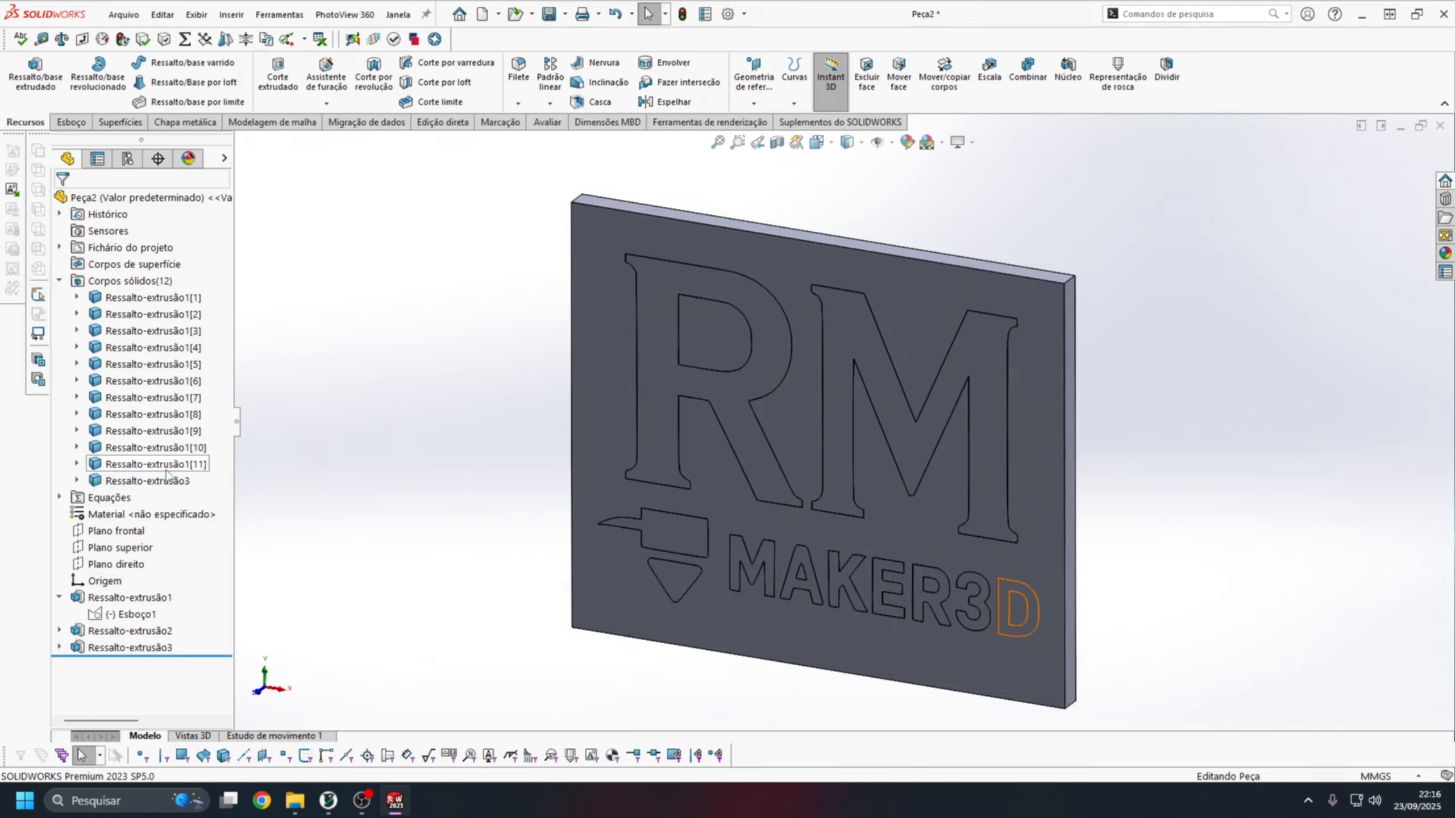
Hide all logo bodies by inverting the plate selection, inspect the letter recesses in the plate, and undo the hiding.
{"action": "right_click", "coordinate": [154, 482]}
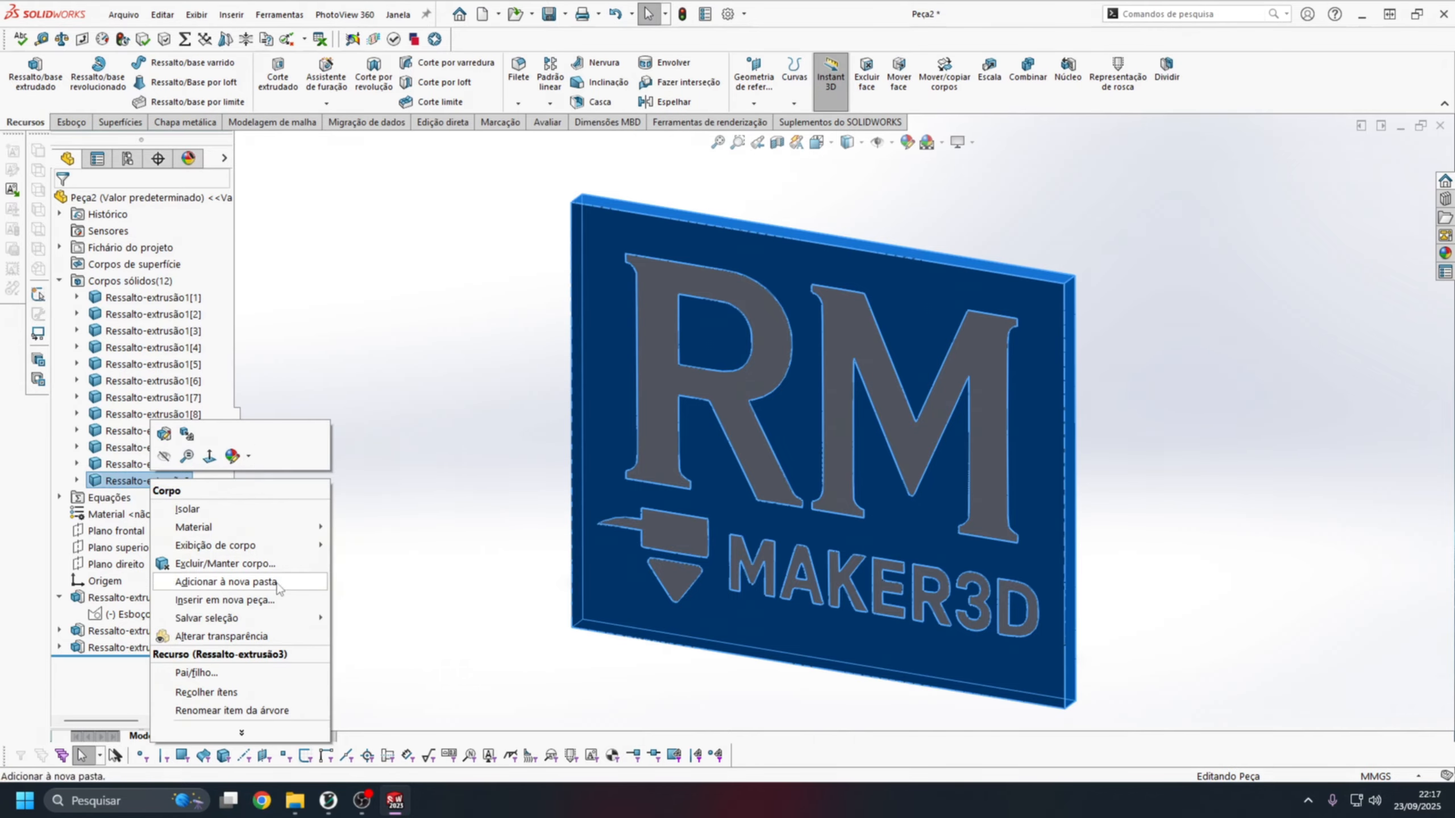
{"action": "mouse_move", "coordinate": [241, 732]}
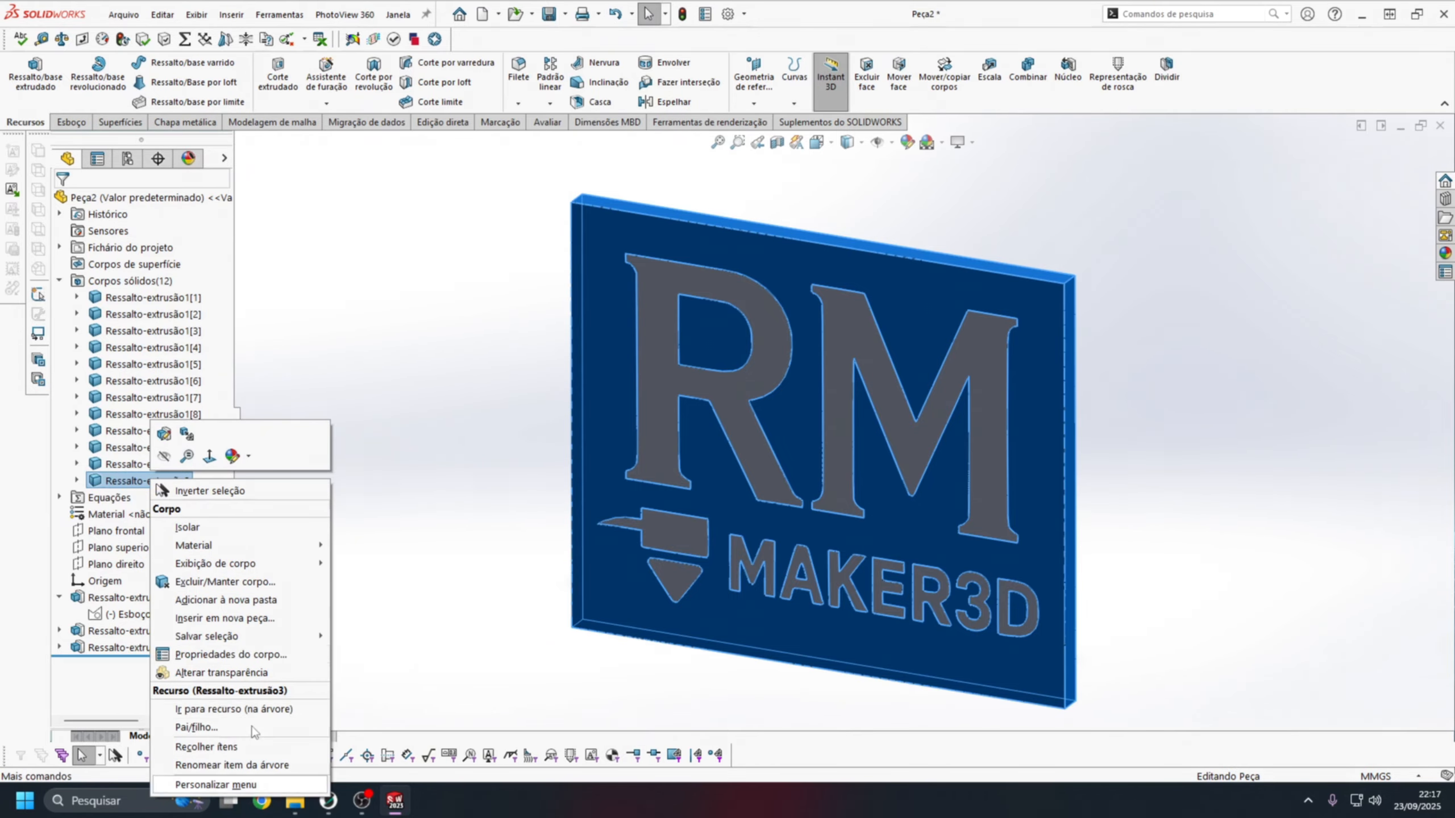
{"action": "left_click", "coordinate": [211, 491]}
{"action": "right_click", "coordinate": [150, 308]}
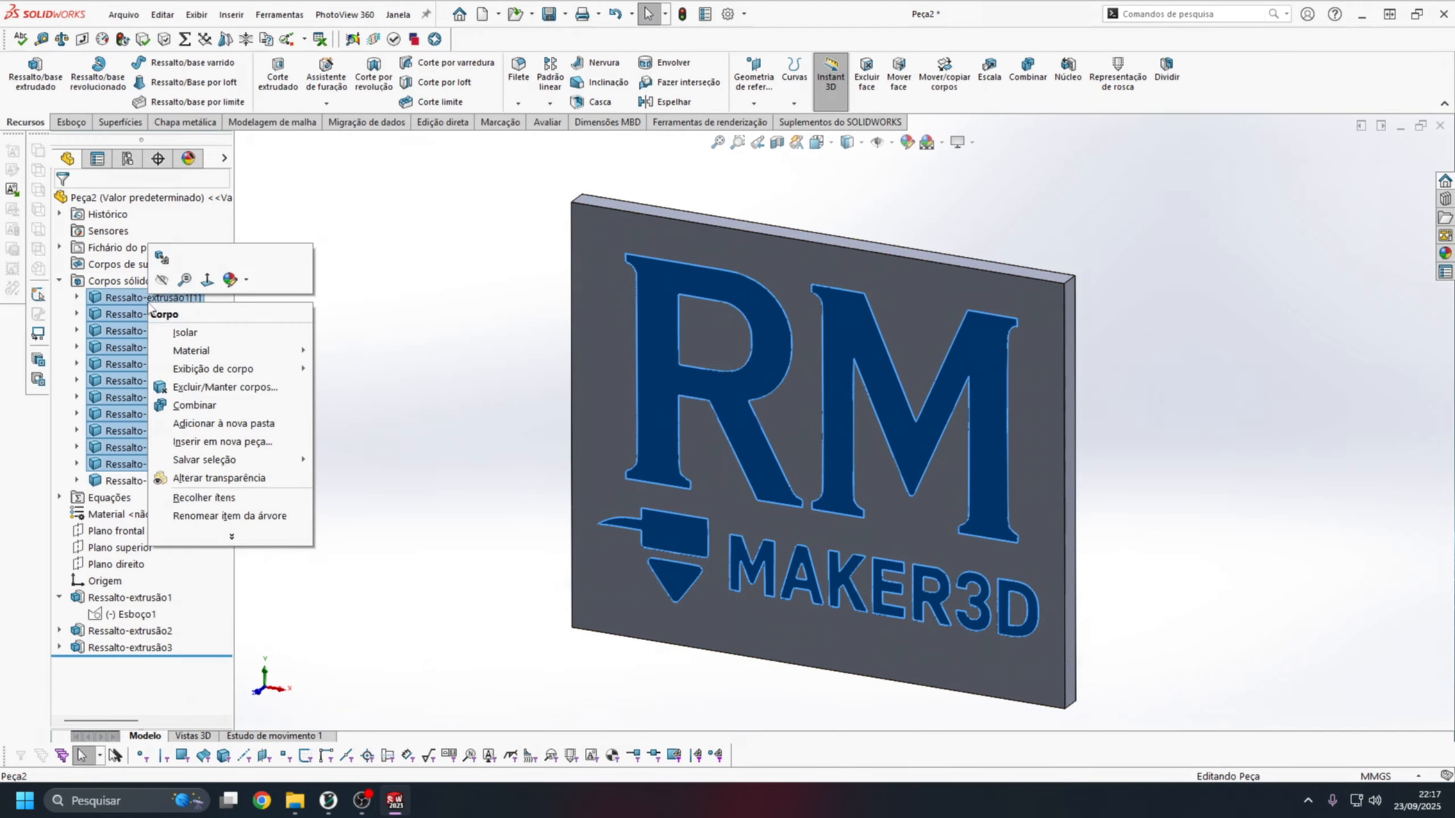
{"action": "left_click", "coordinate": [171, 281]}
{"action": "scroll", "coordinate": [655, 281], "scroll_direction": "down", "scroll_amount": 10}
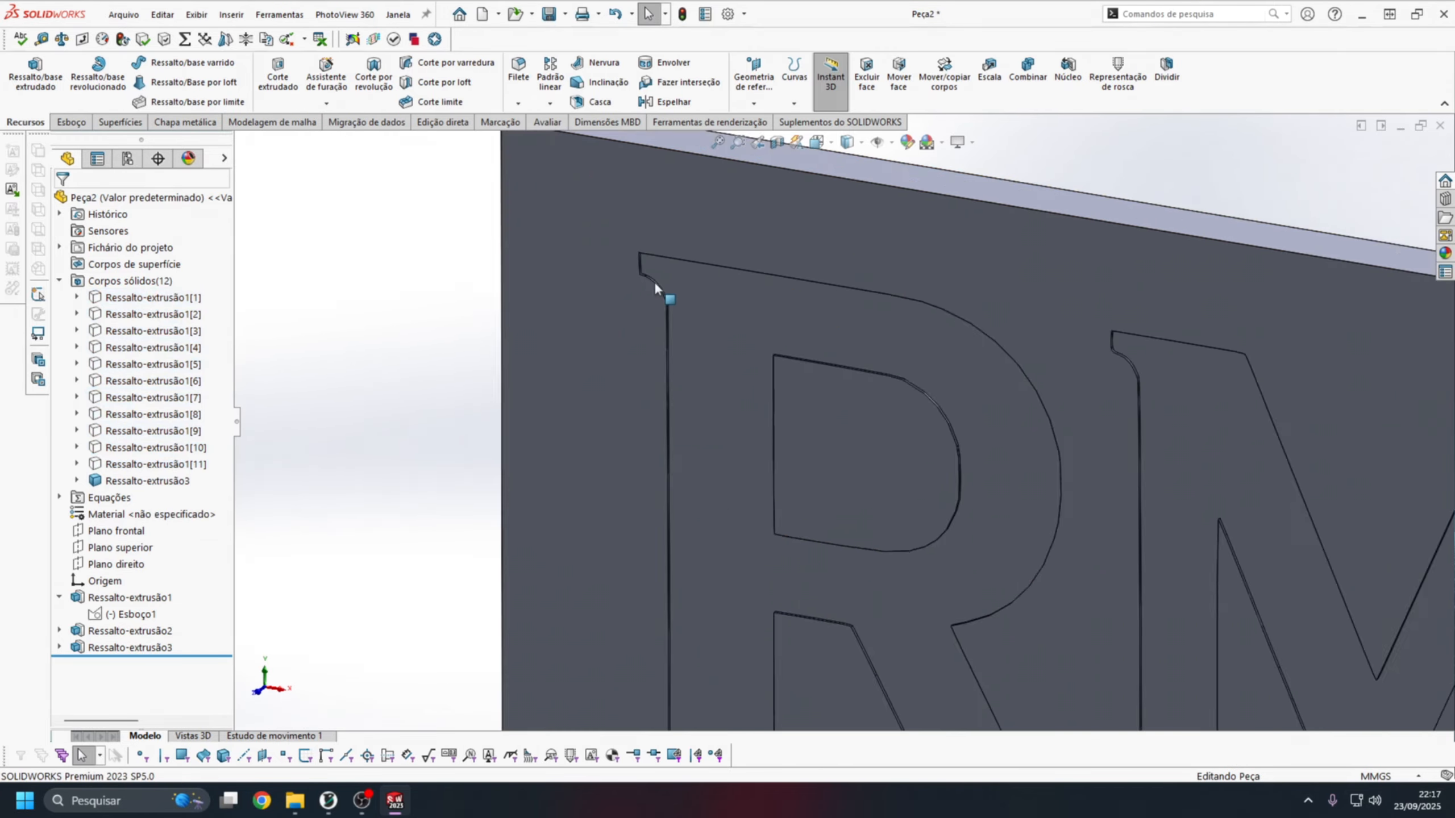
{"action": "scroll", "coordinate": [801, 427], "scroll_direction": "up", "scroll_amount": 9}
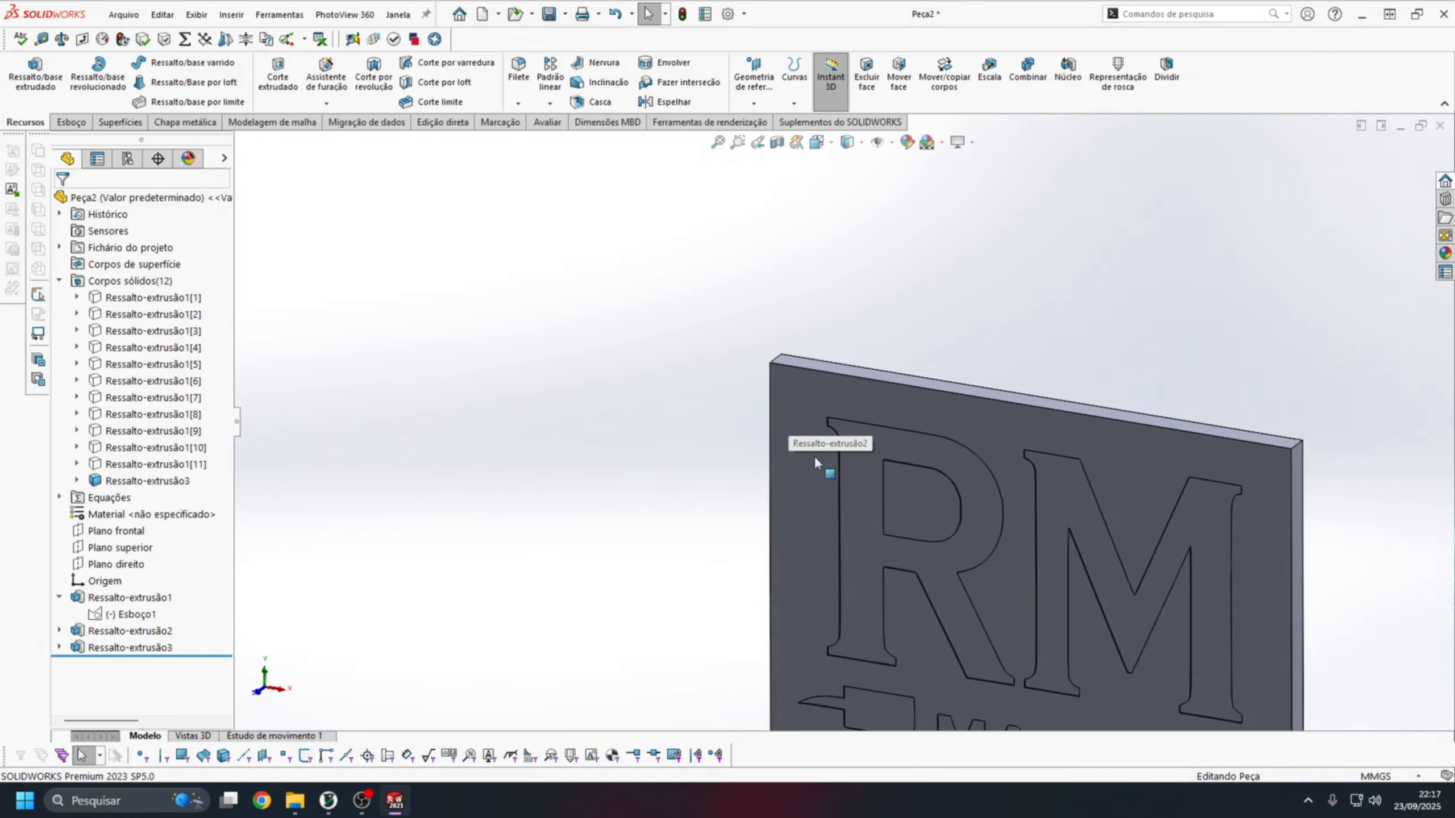
{"action": "scroll", "coordinate": [917, 630], "scroll_direction": "down", "scroll_amount": 10}
{"action": "scroll", "coordinate": [781, 343], "scroll_direction": "up", "scroll_amount": 10}
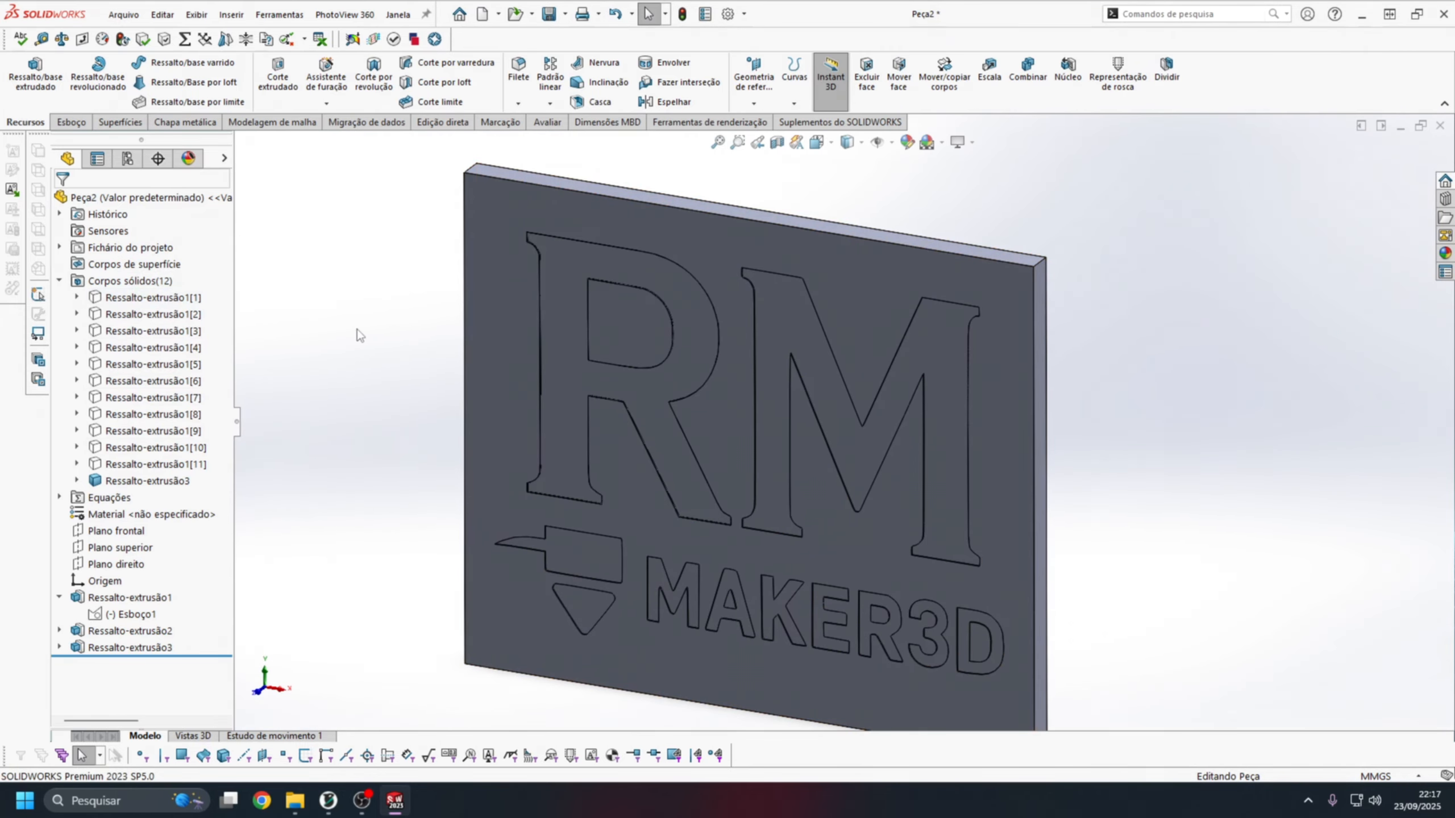
{"action": "key", "text": "ctrl+z"}
Orient the model to the plate's side view and start a sketch on that side face.
{"action": "scroll", "coordinate": [665, 447], "scroll_direction": "up", "scroll_amount": 1}
{"action": "middle_click_drag", "start_coordinate": [664, 448], "coordinate": [487, 390]}
{"action": "key", "text": "space"}
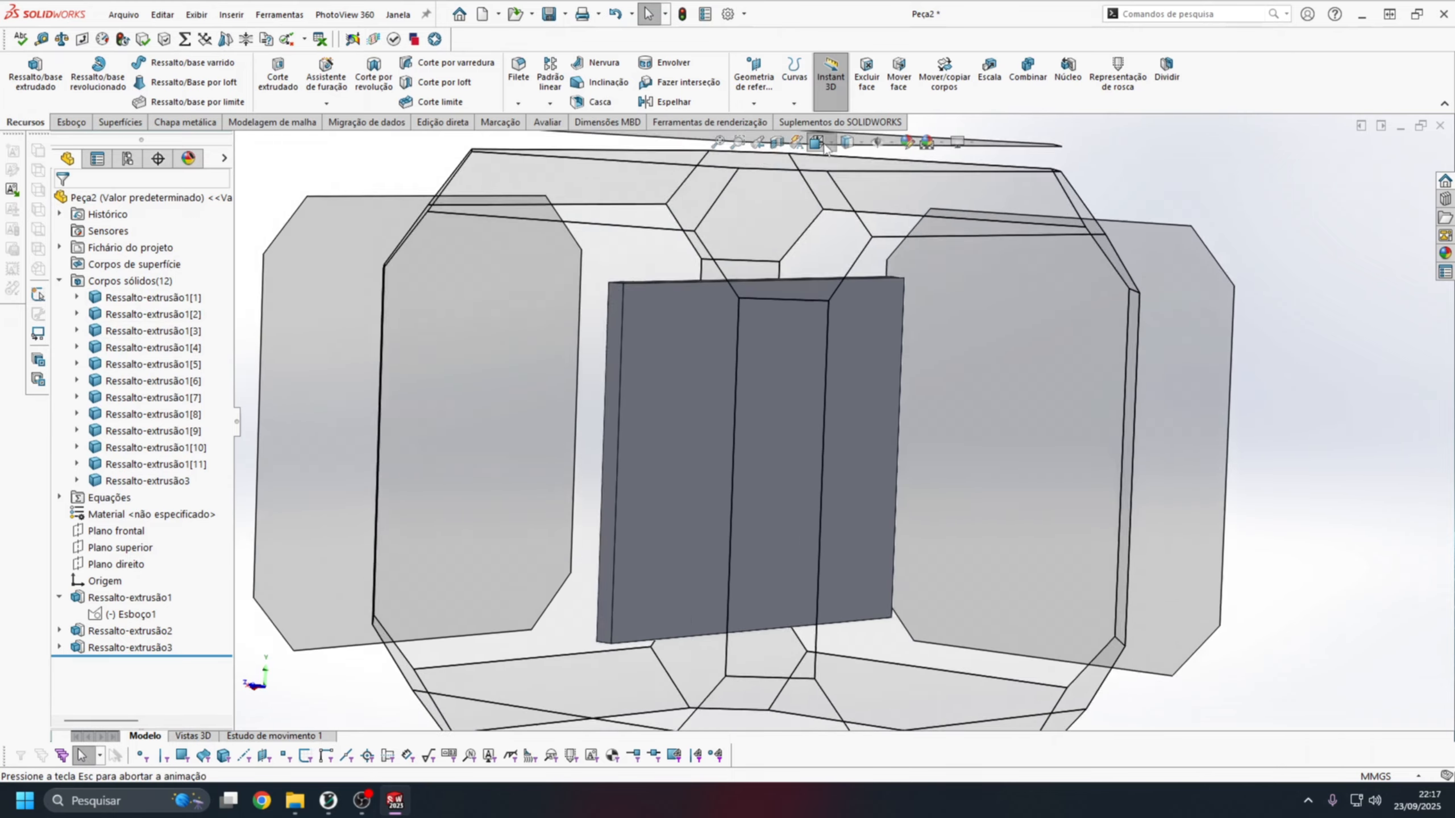
{"action": "left_click", "coordinate": [754, 500]}
{"action": "scroll", "coordinate": [835, 535], "scroll_direction": "down", "scroll_amount": 3}
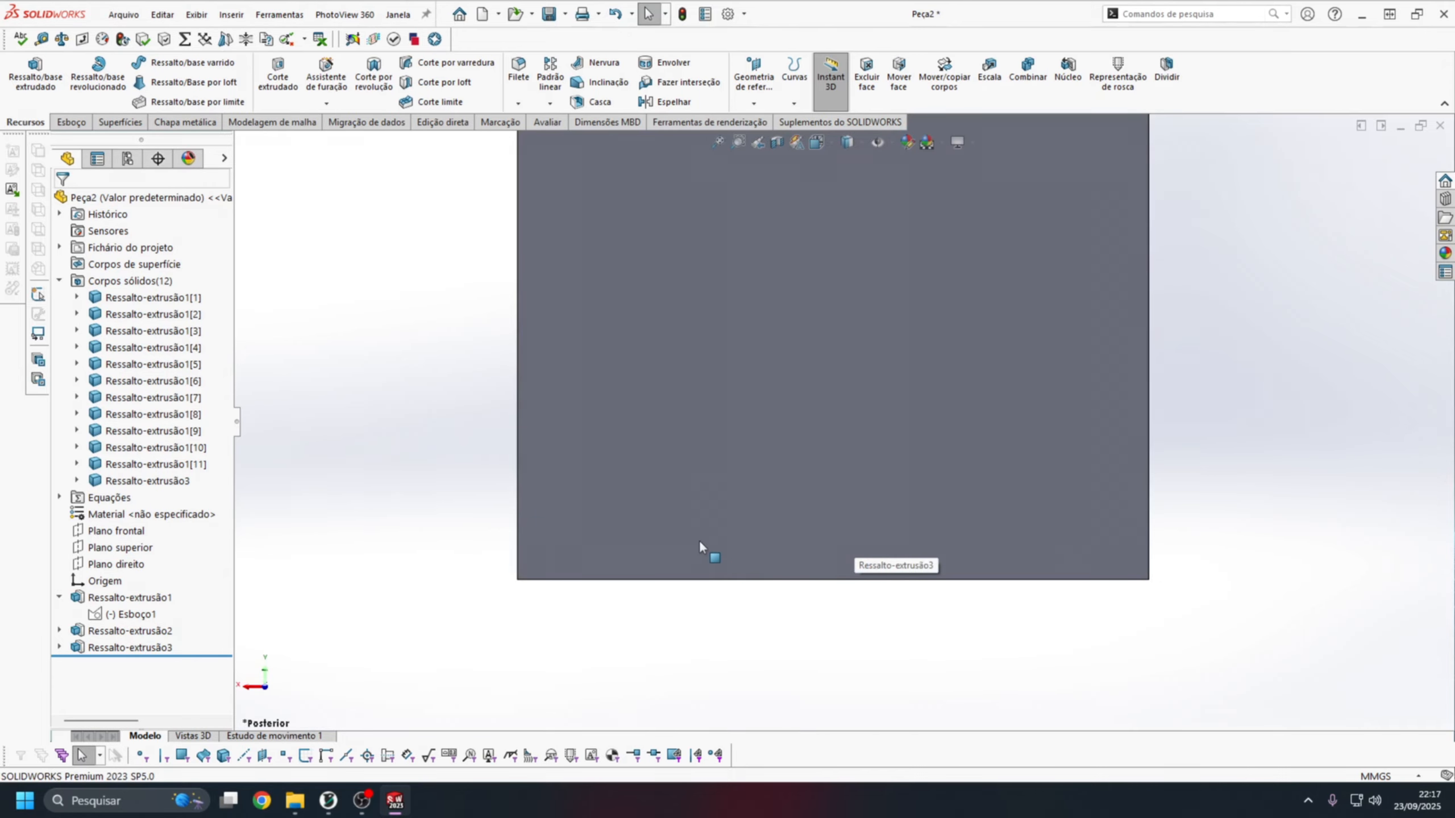
{"action": "left_click", "coordinate": [750, 546]}
{"action": "left_click", "coordinate": [734, 630]}
{"action": "middle_click_drag", "start_coordinate": [734, 630], "coordinate": [858, 336]}
{"action": "key", "text": "space"}
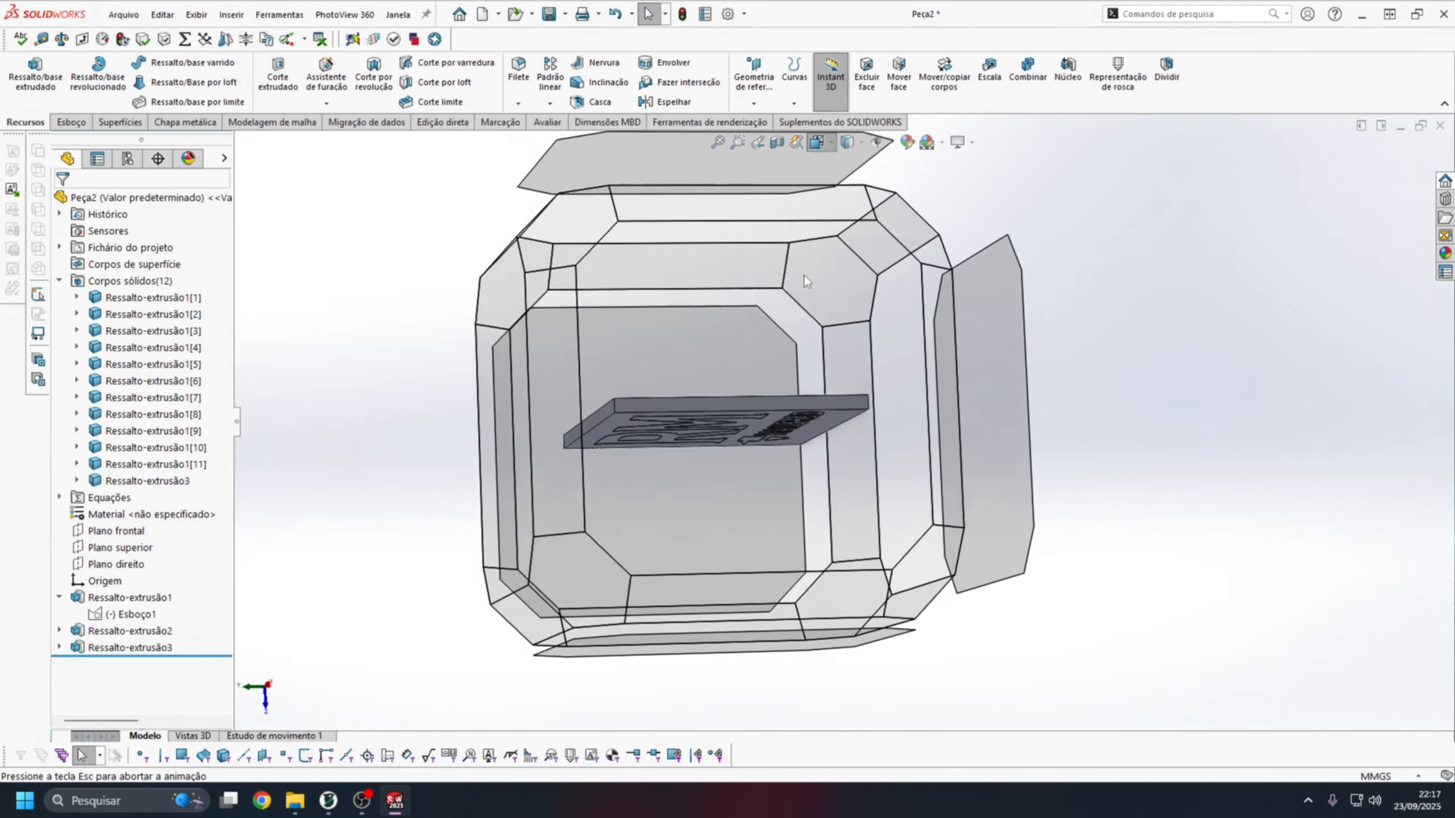
{"action": "left_click", "coordinate": [803, 273]}
{"action": "scroll", "coordinate": [1009, 471], "scroll_direction": "down", "scroll_amount": 1}
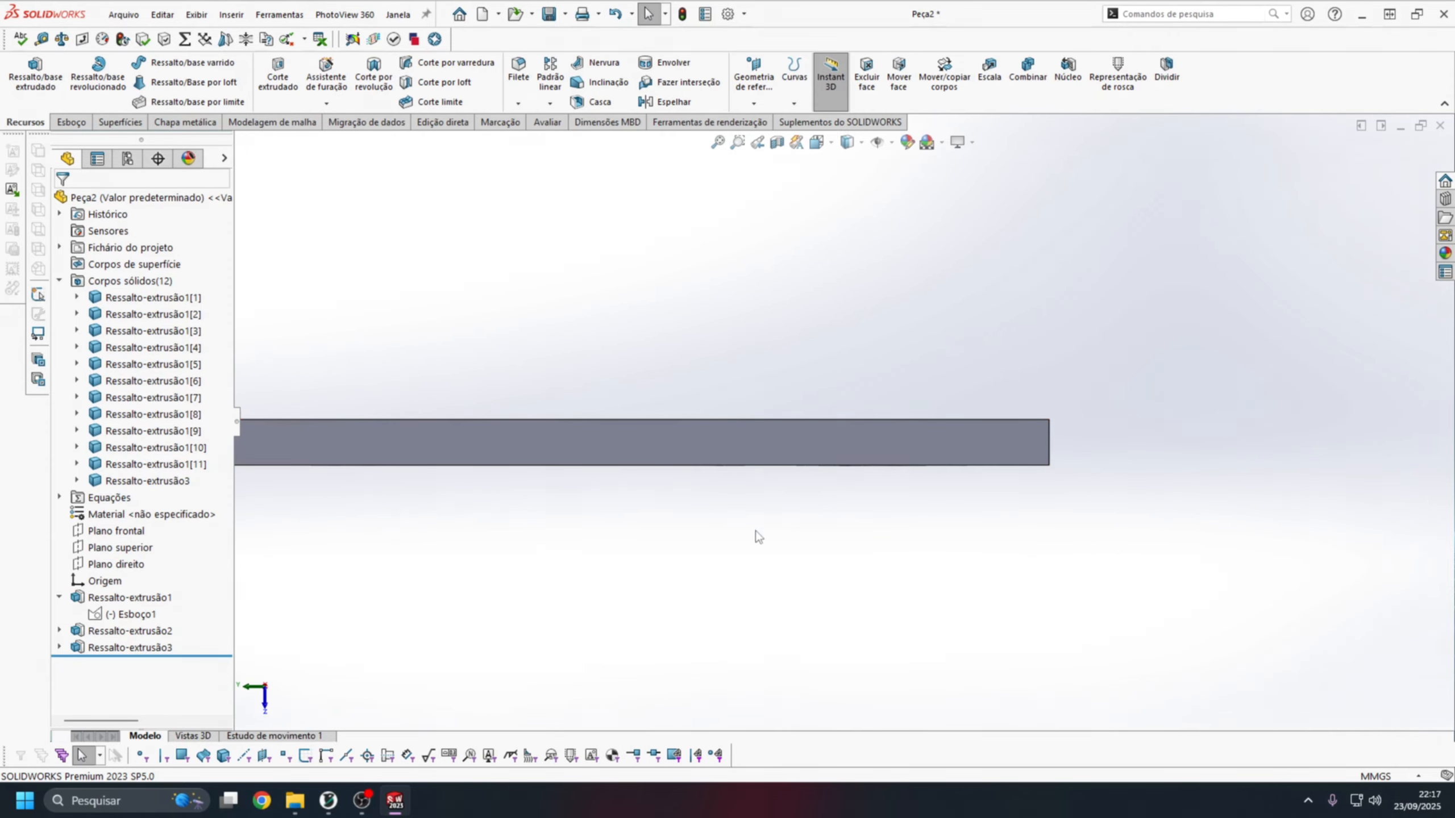
{"action": "scroll", "coordinate": [902, 397], "scroll_direction": "down", "scroll_amount": 4}
{"action": "left_click", "coordinate": [863, 489]}
{"action": "left_click", "coordinate": [876, 431]}
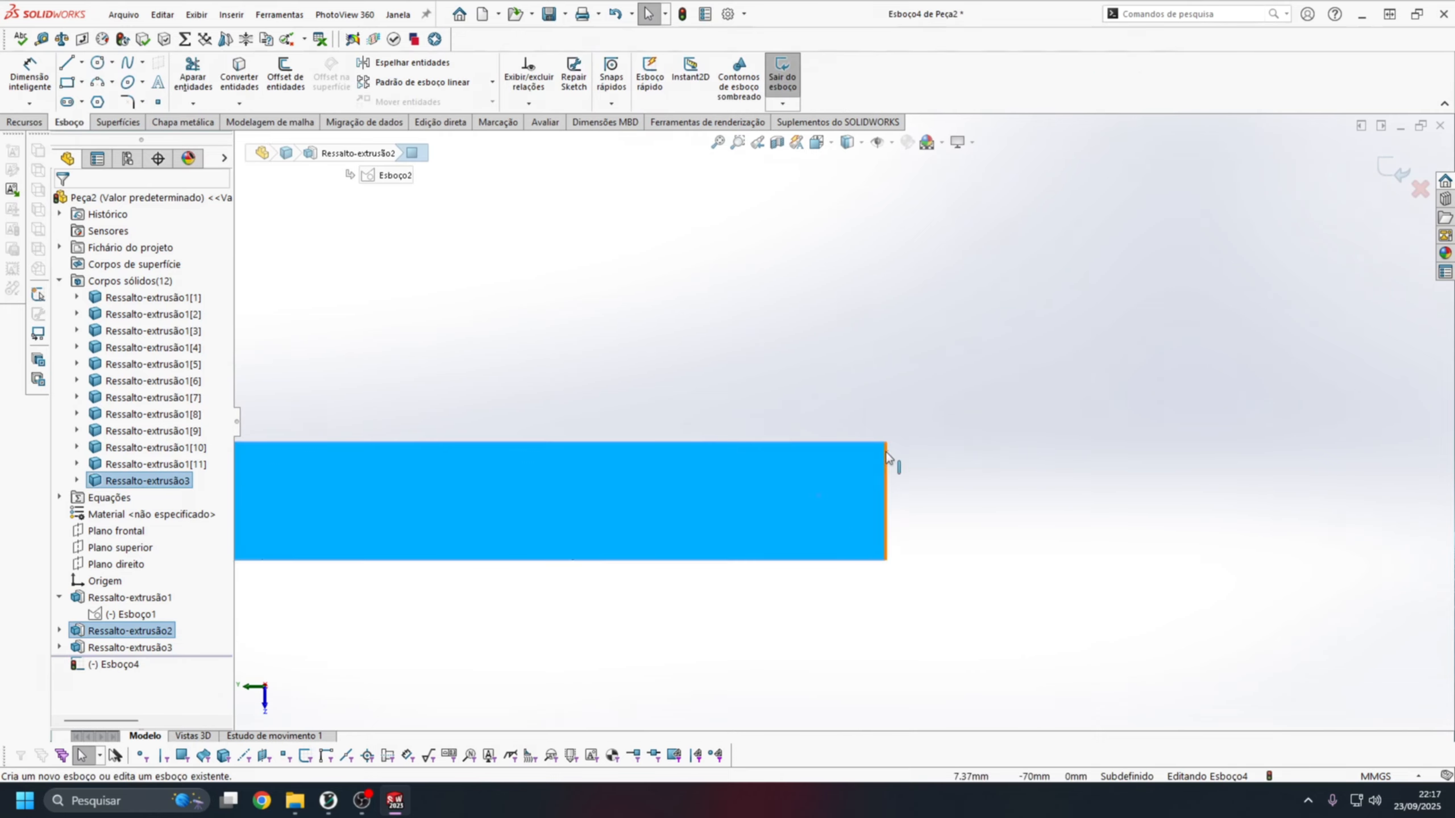
Sketch a closed triangle at the plate's lower end, from the front corner to a point about 3 mm in along the rear edge.
{"action": "left_click", "coordinate": [66, 63]}
{"action": "scroll", "coordinate": [833, 571], "scroll_direction": "up", "scroll_amount": 5}
{"action": "scroll", "coordinate": [843, 478], "scroll_direction": "down", "scroll_amount": 10}
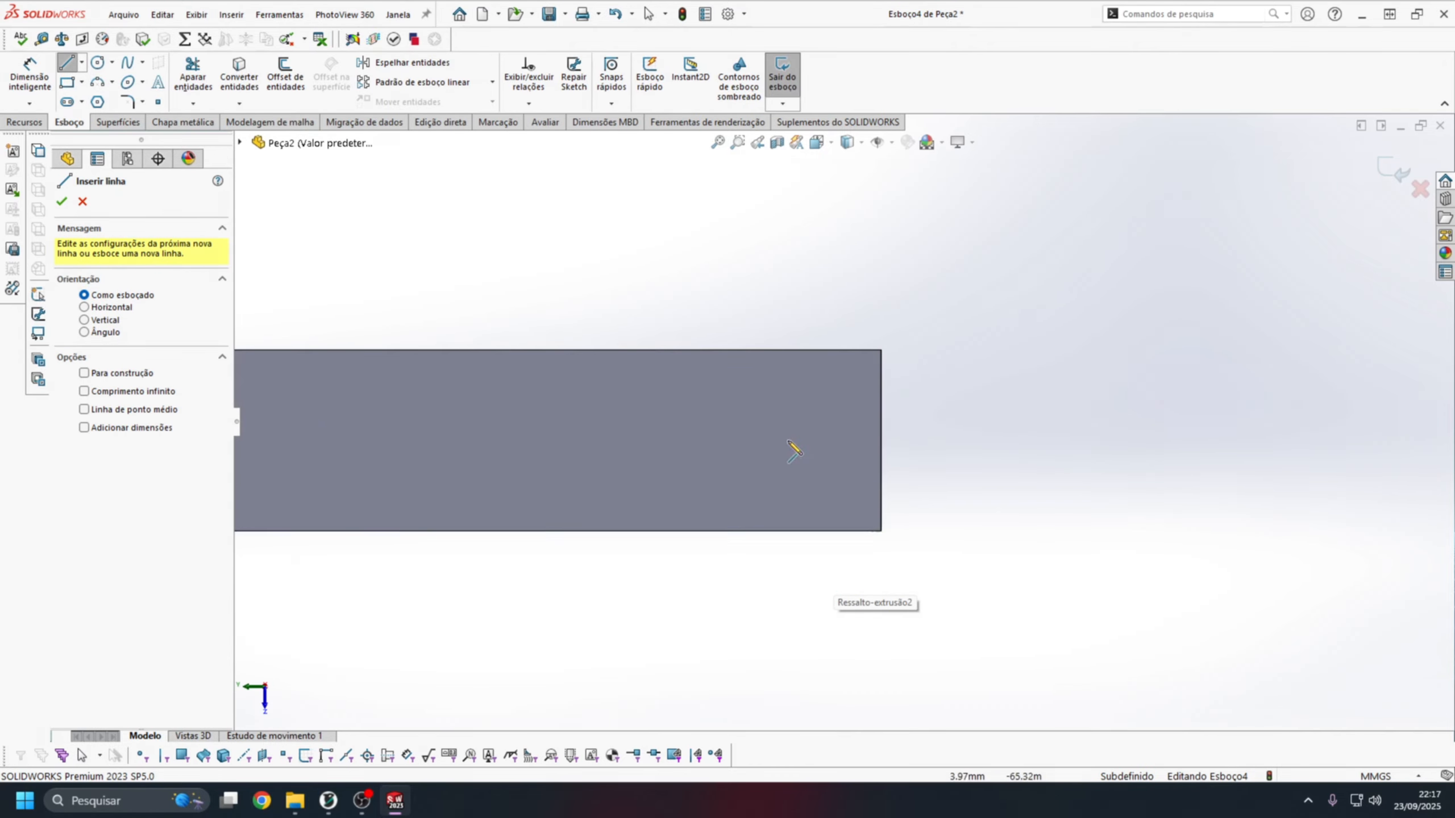
{"action": "left_click", "coordinate": [881, 530]}
{"action": "left_click", "coordinate": [814, 350]}
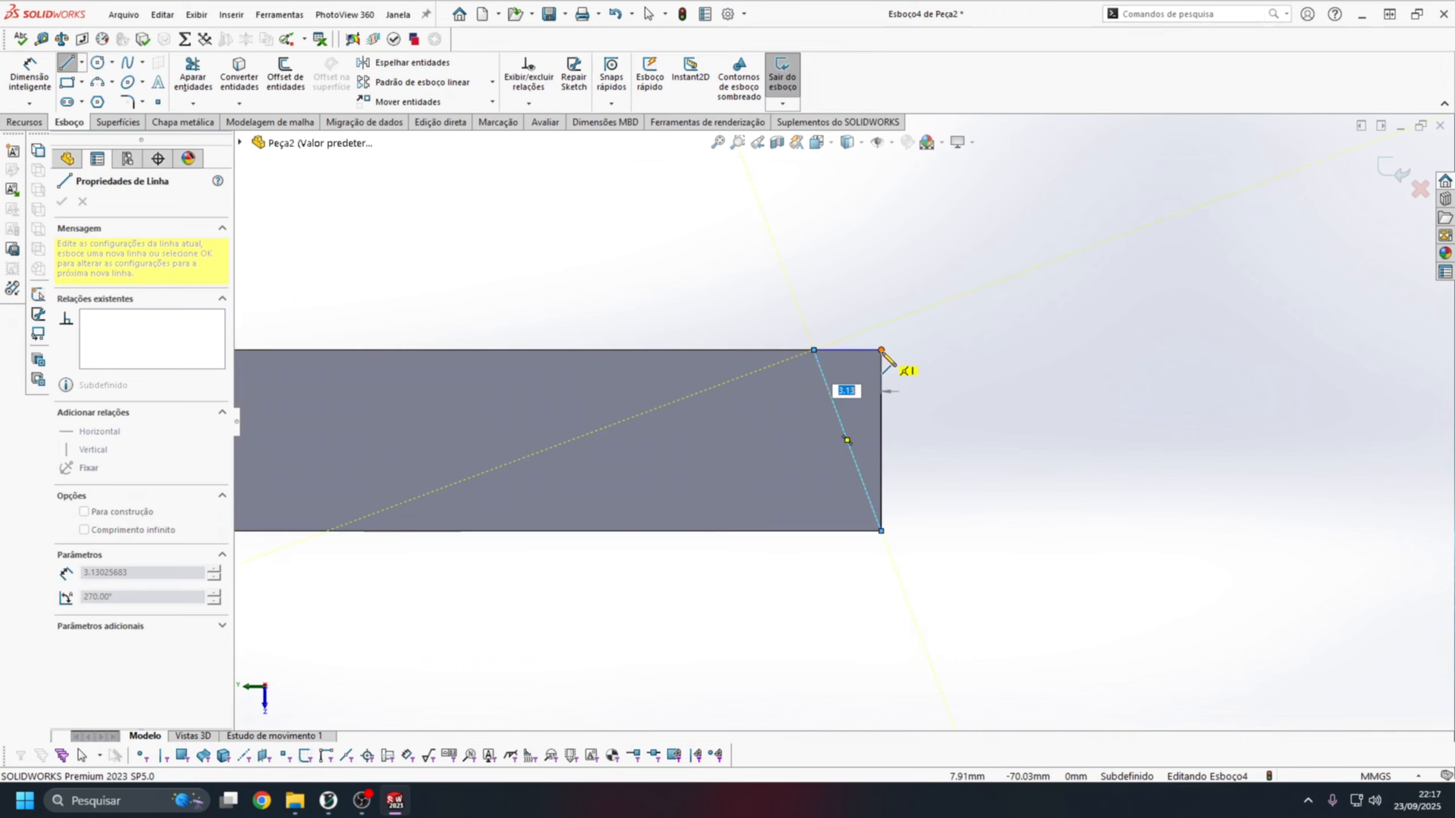
{"action": "left_click", "coordinate": [880, 350]}
{"action": "left_click", "coordinate": [881, 530]}
{"action": "scroll", "coordinate": [825, 516], "scroll_direction": "up", "scroll_amount": 2}
{"action": "scroll", "coordinate": [859, 427], "scroll_direction": "down", "scroll_amount": 3}
{"action": "key", "text": "Escape"}
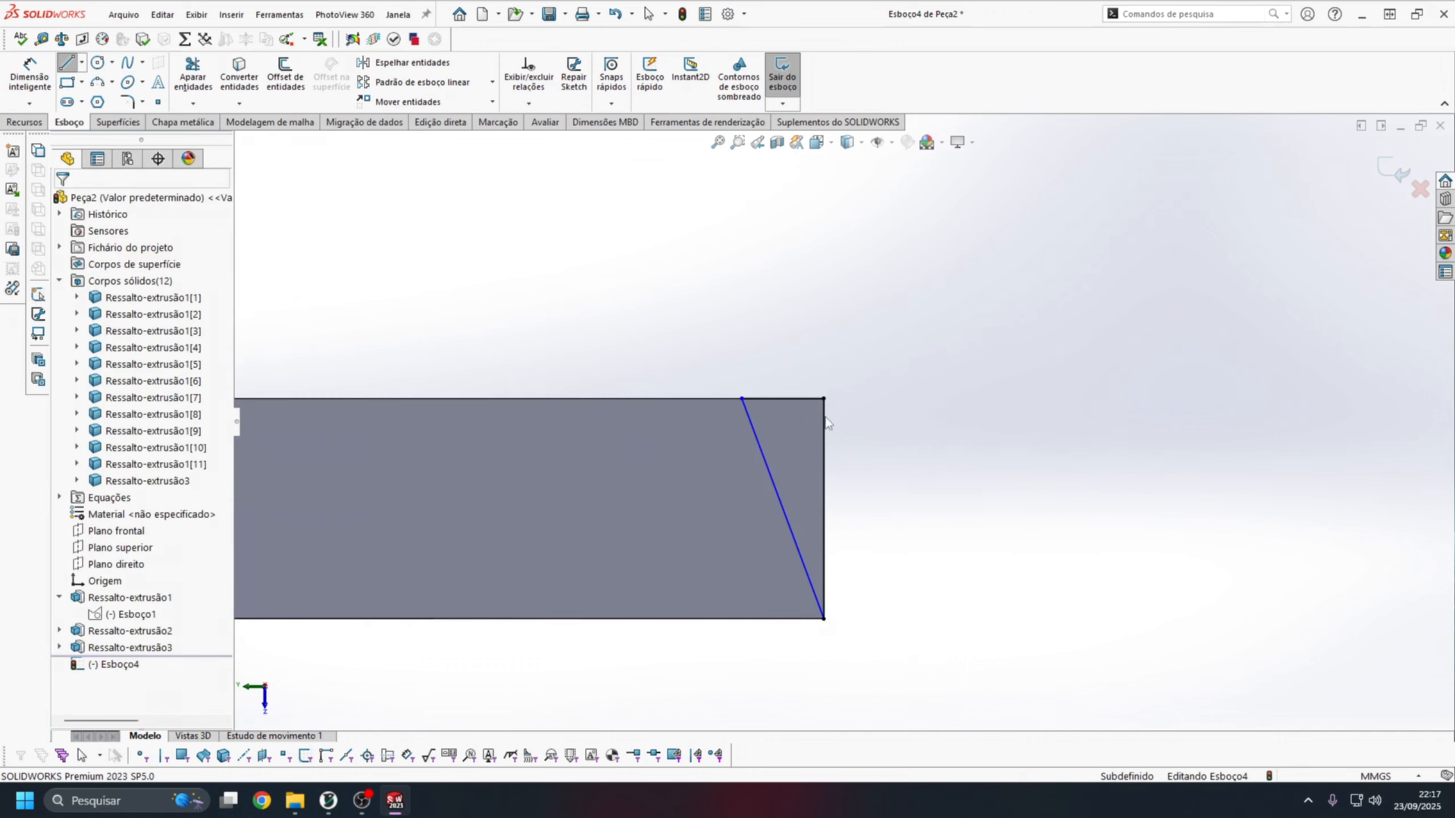
Dimension the triangle's short side along the plate's rear edge at 4 mm.
{"action": "right_click_drag", "start_coordinate": [823, 421], "coordinate": [801, 376]}
{"action": "left_click", "coordinate": [801, 383]}
{"action": "left_click", "coordinate": [799, 371]}
{"action": "type", "text": "4"}
{"action": "key", "text": "Return"}
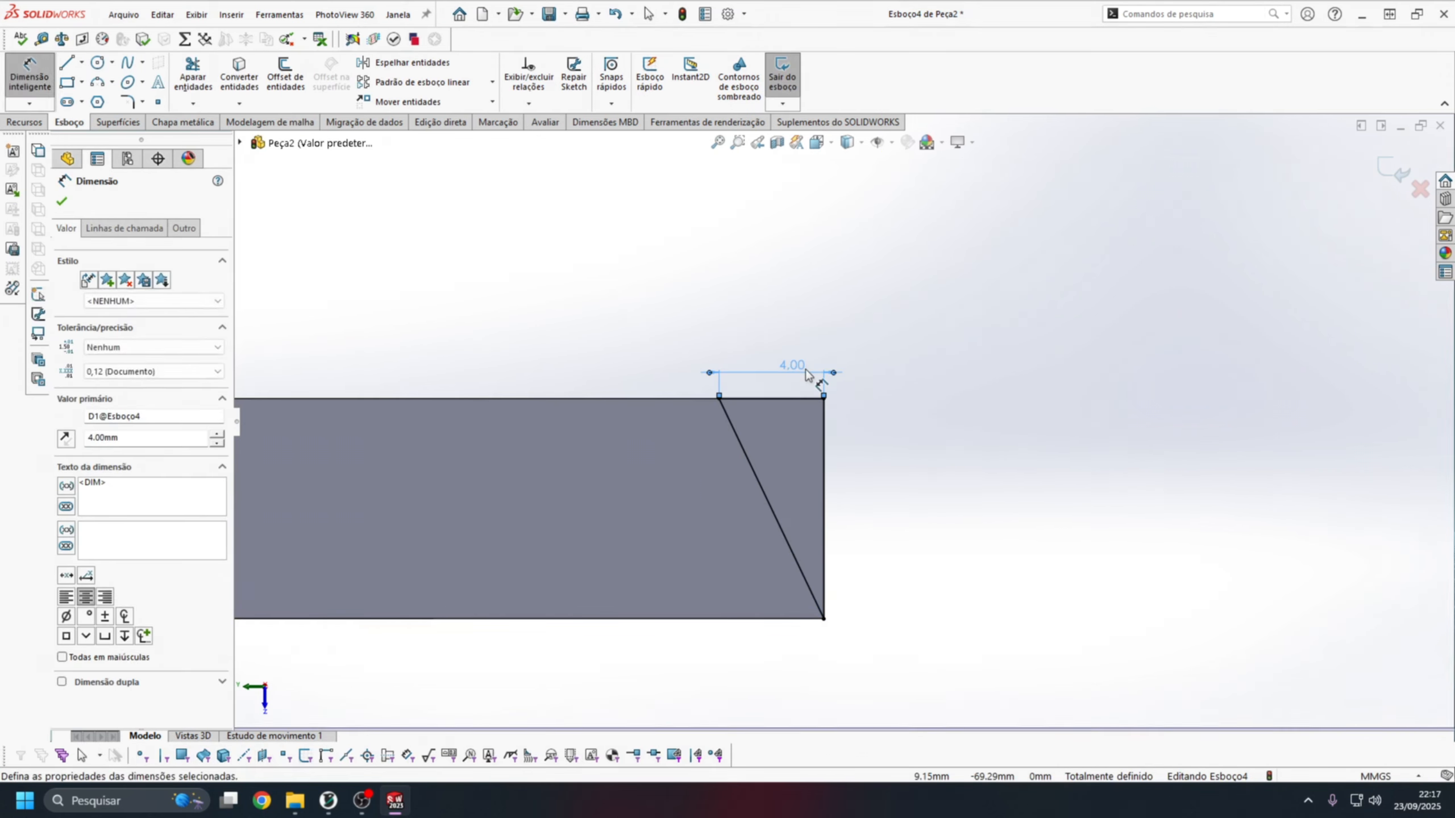
{"action": "scroll", "coordinate": [805, 392], "scroll_direction": "up", "scroll_amount": 2}
{"action": "key", "text": "Escape"}
Reduce the triangle's short-side dimension to 3 mm and further to 2.5 mm.
{"action": "double_click", "coordinate": [823, 392]}
{"action": "type", "text": "3"}
{"action": "key", "text": "Return"}
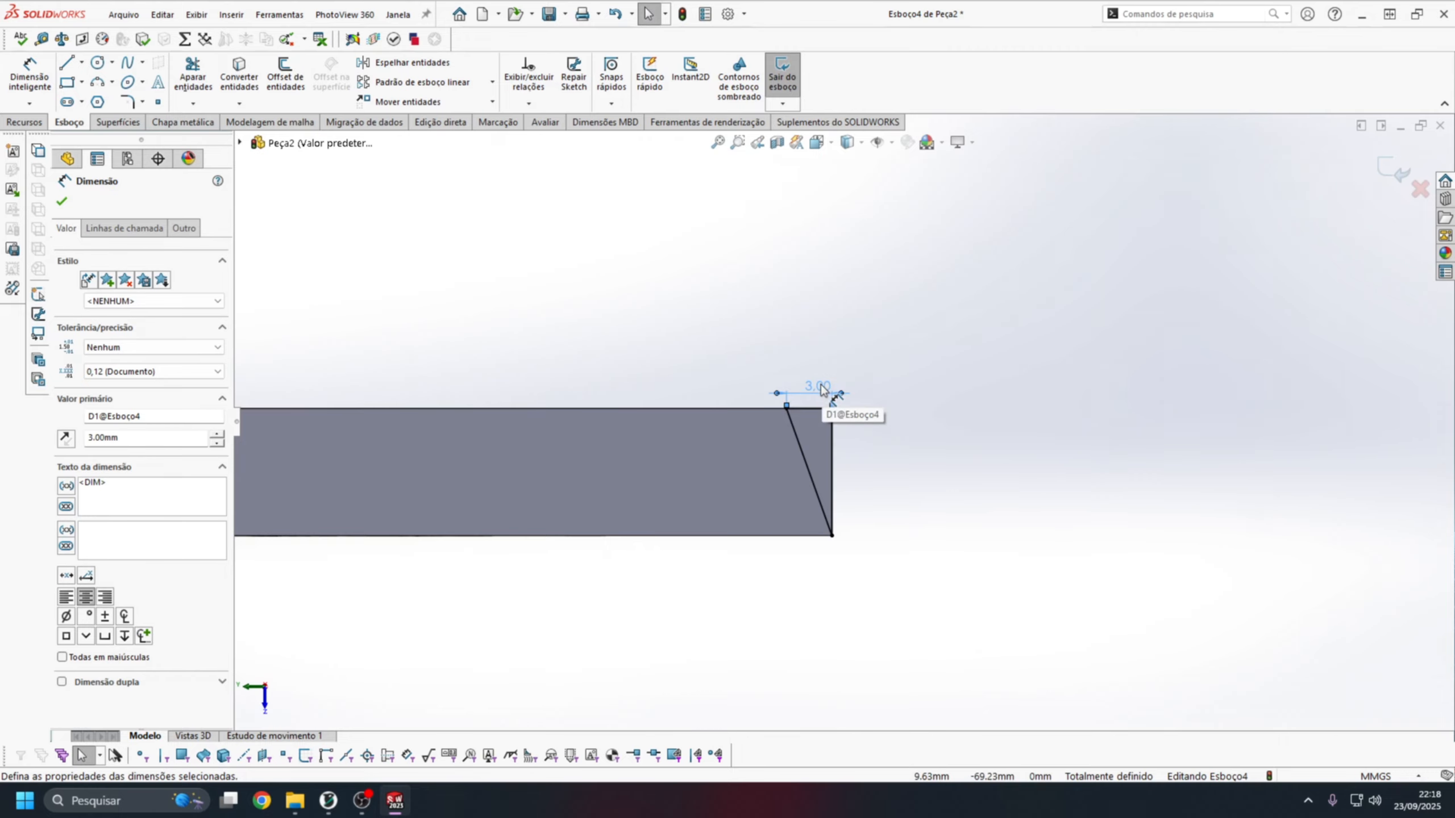
{"action": "double_click", "coordinate": [822, 389]}
{"action": "type", "text": "2.5"}
{"action": "key", "text": "Return"}
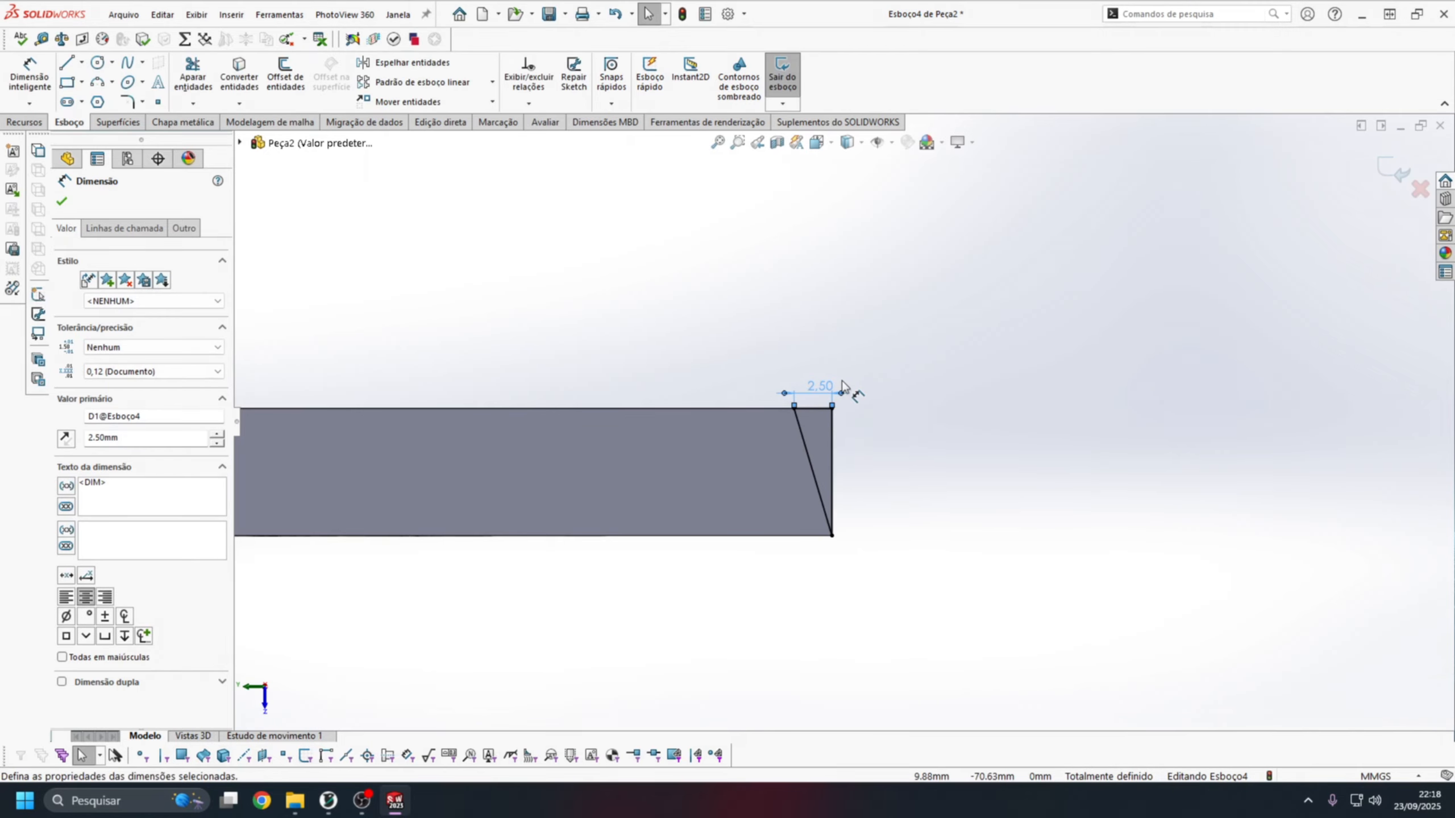
{"action": "left_click", "coordinate": [852, 407]}
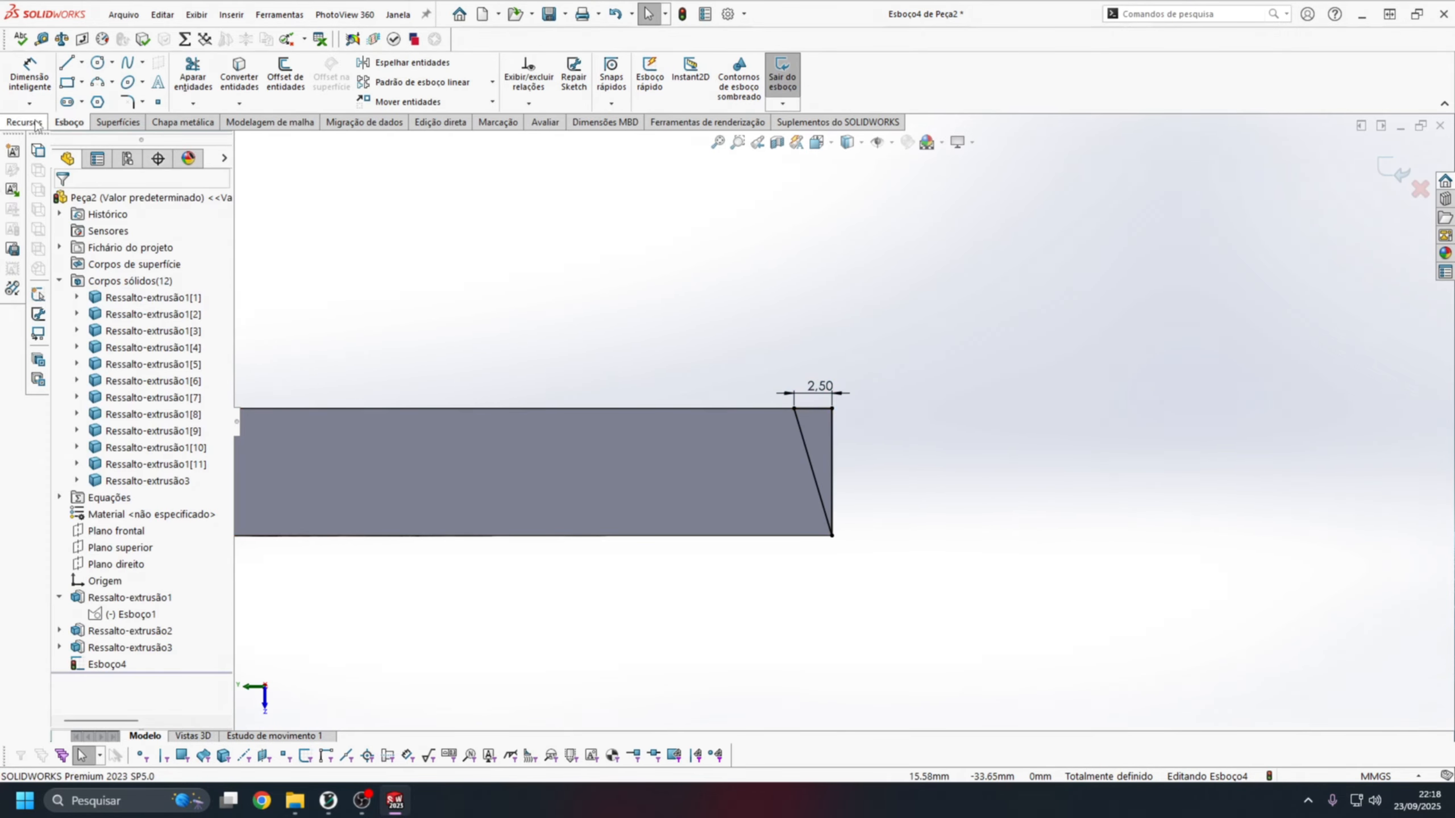
Cut the triangular profile out of the plate with an Extruded Cut set to Through All - Both (Passante - Ambos).
{"action": "left_click", "coordinate": [24, 123]}
{"action": "left_click", "coordinate": [278, 75]}
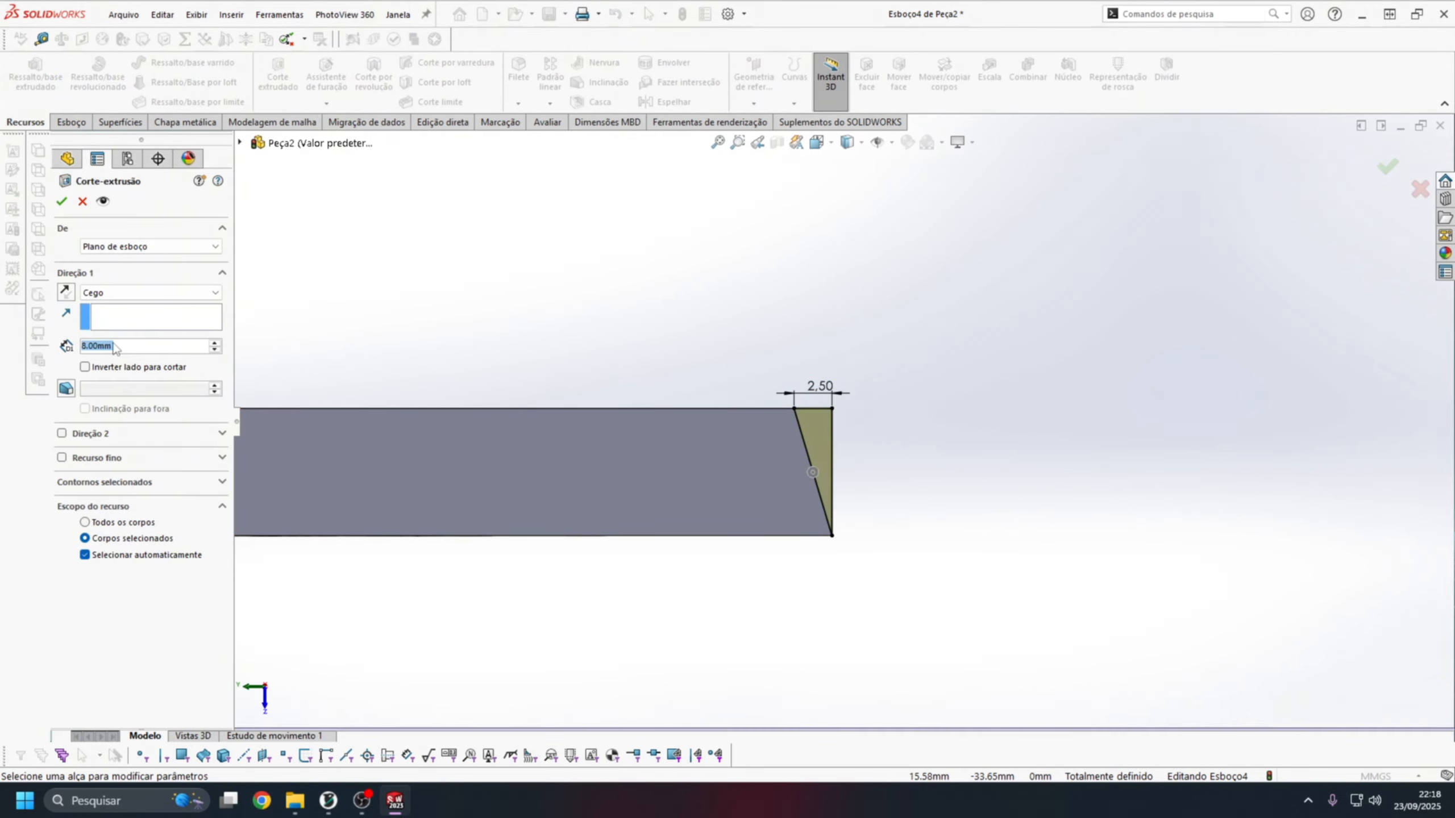
{"action": "left_click", "coordinate": [138, 292]}
{"action": "left_click", "coordinate": [136, 327]}
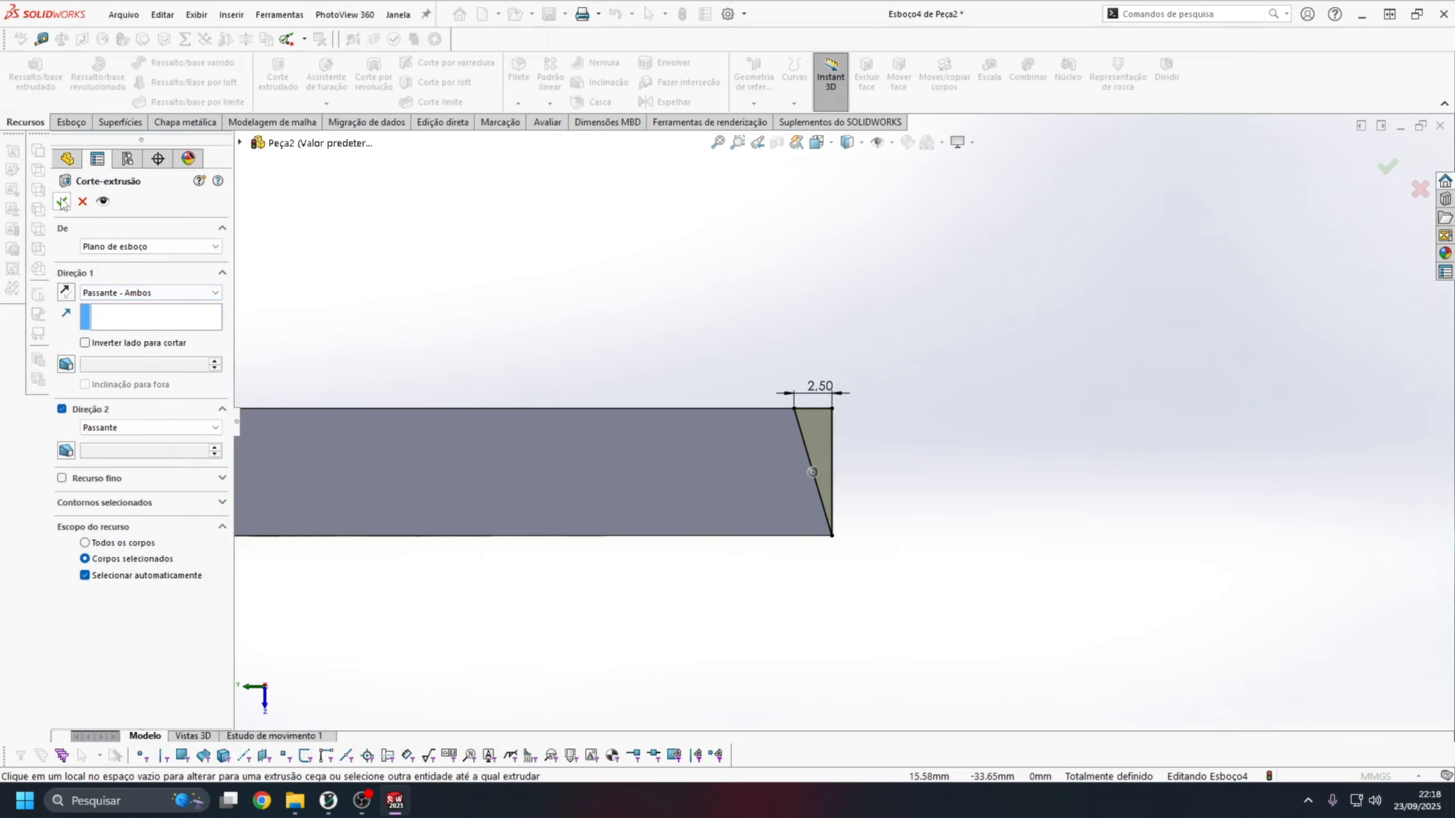
{"action": "left_click", "coordinate": [61, 200]}
Examine the beveled lower edge of the plate from the rear, the side and oblique angles.
{"action": "middle_click_drag", "start_coordinate": [859, 360], "coordinate": [816, 175]}
{"action": "left_click", "coordinate": [817, 142]}
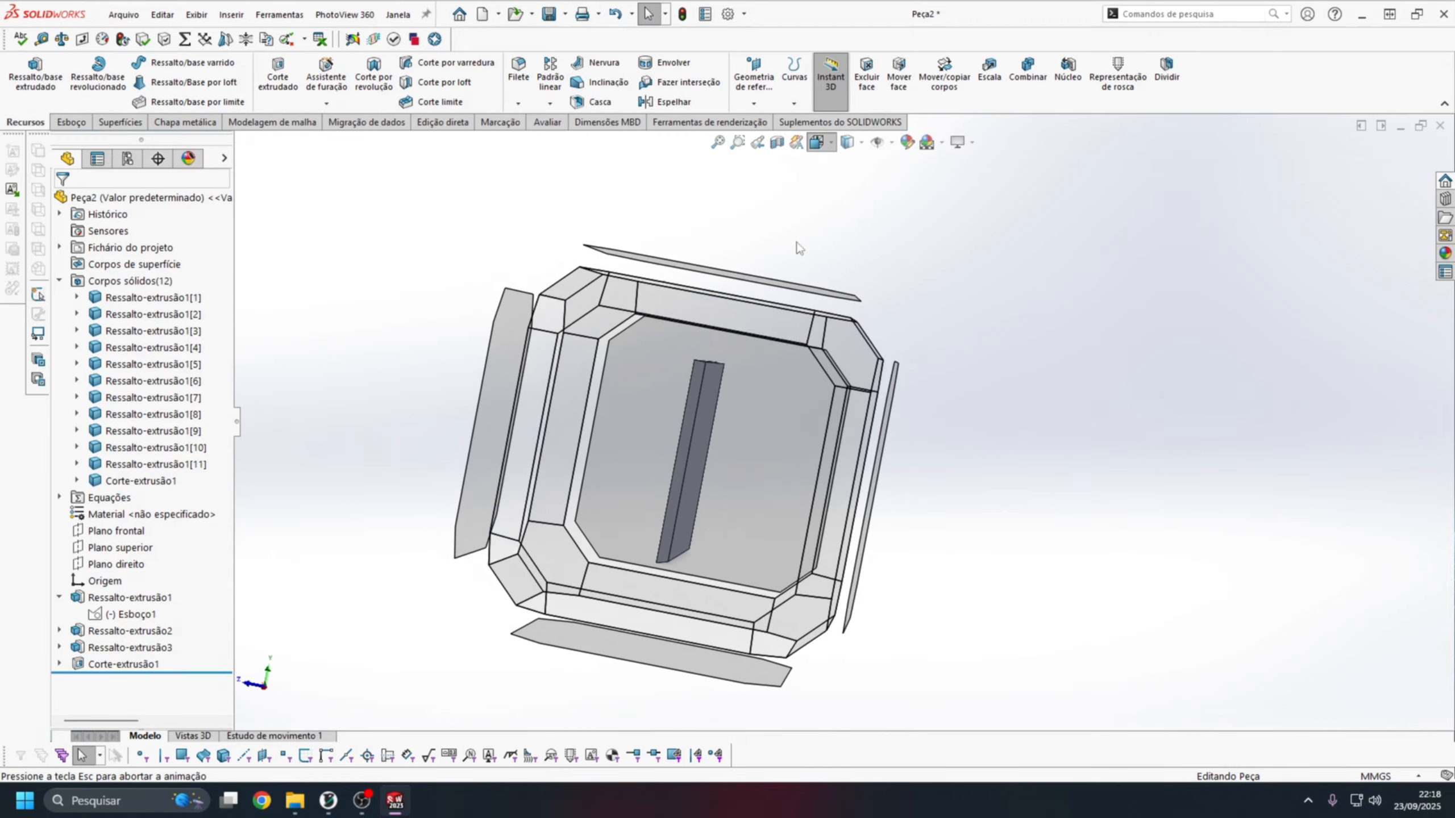
{"action": "left_click", "coordinate": [669, 429]}
{"action": "scroll", "coordinate": [716, 545], "scroll_direction": "up", "scroll_amount": 2}
{"action": "scroll", "coordinate": [834, 565], "scroll_direction": "down", "scroll_amount": 8}
{"action": "middle_click_drag", "start_coordinate": [841, 467], "coordinate": [830, 171]}
{"action": "key", "text": "f"}
{"action": "left_click", "coordinate": [817, 144]}
{"action": "left_click", "coordinate": [756, 395]}
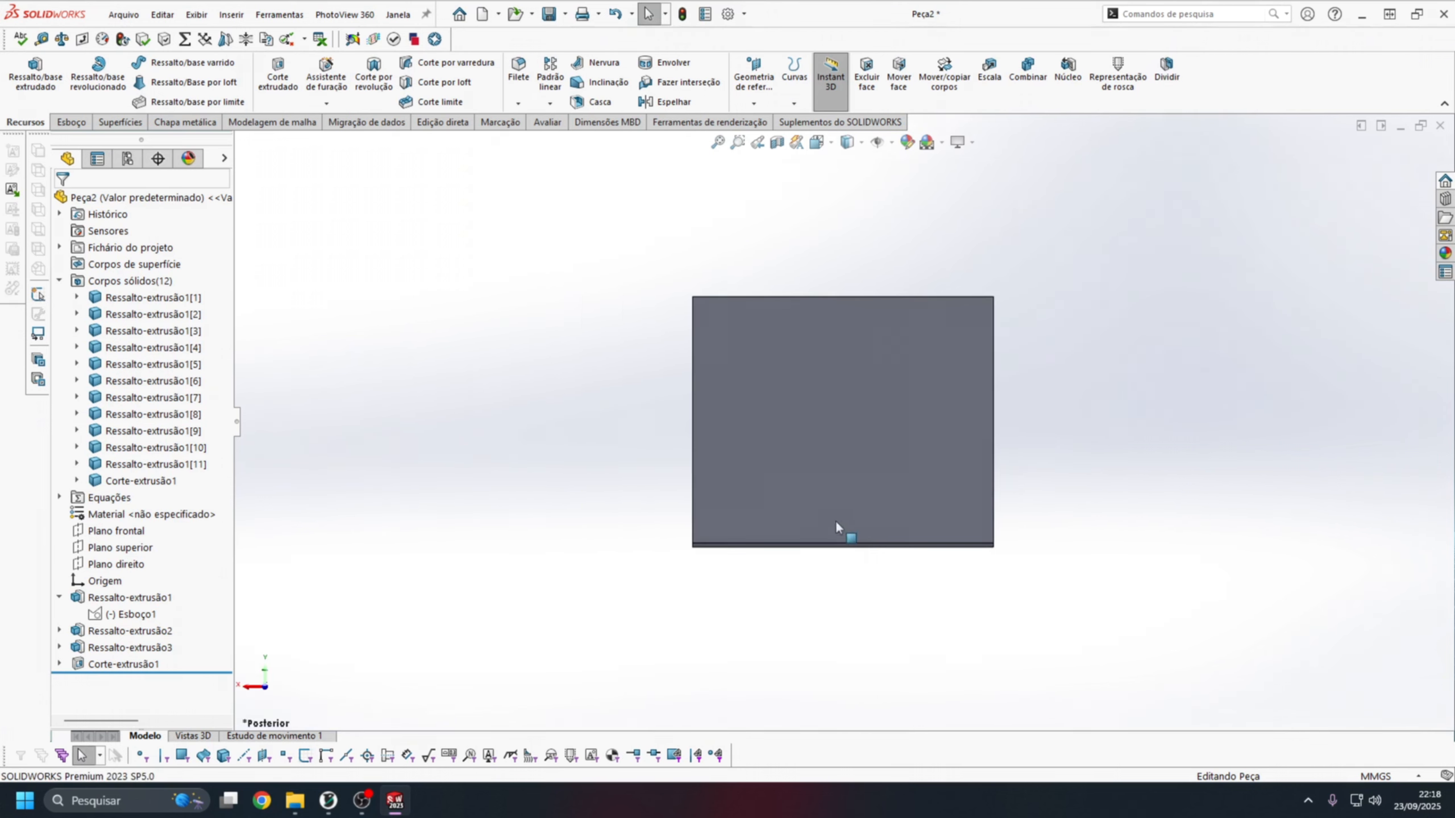
{"action": "scroll", "coordinate": [867, 476], "scroll_direction": "down", "scroll_amount": 6}
{"action": "middle_click_drag", "start_coordinate": [826, 585], "coordinate": [831, 253]}
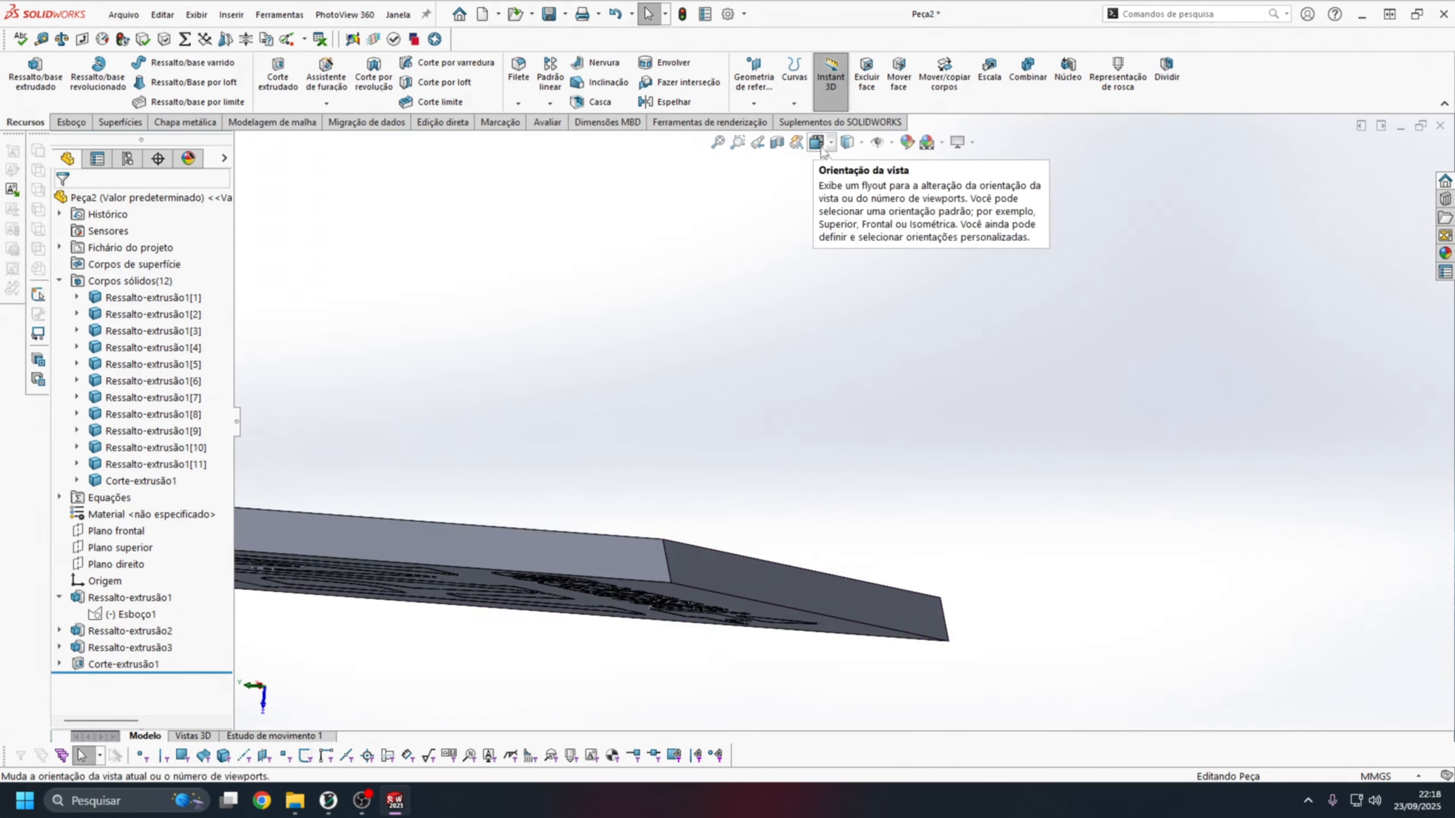
{"action": "middle_click_drag", "start_coordinate": [825, 172], "coordinate": [816, 541]}
{"action": "scroll", "coordinate": [785, 364], "scroll_direction": "up", "scroll_amount": 5}
{"action": "middle_click_drag", "start_coordinate": [784, 363], "coordinate": [757, 476]}
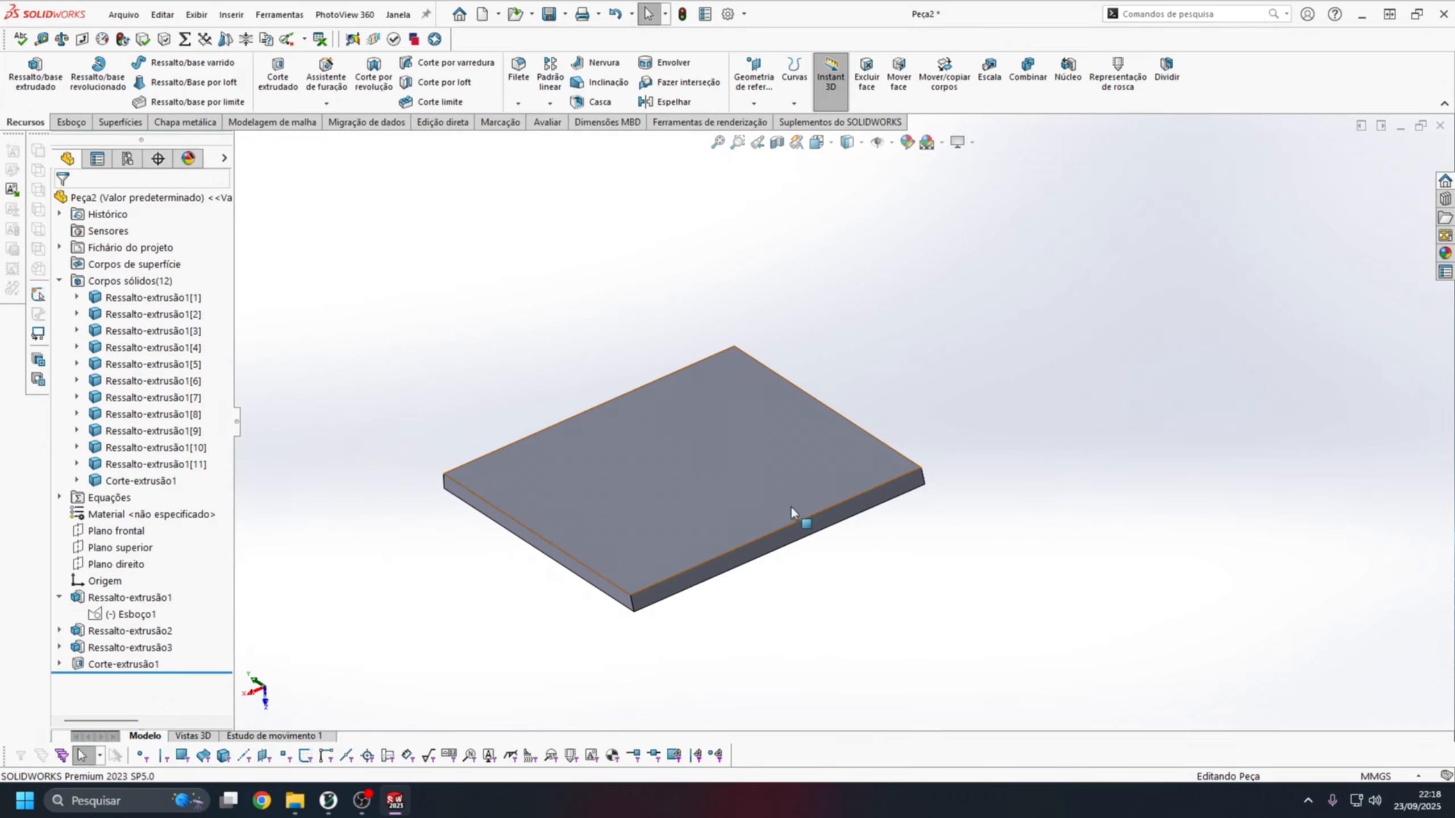
{"action": "scroll", "coordinate": [673, 588], "scroll_direction": "down", "scroll_amount": 3}
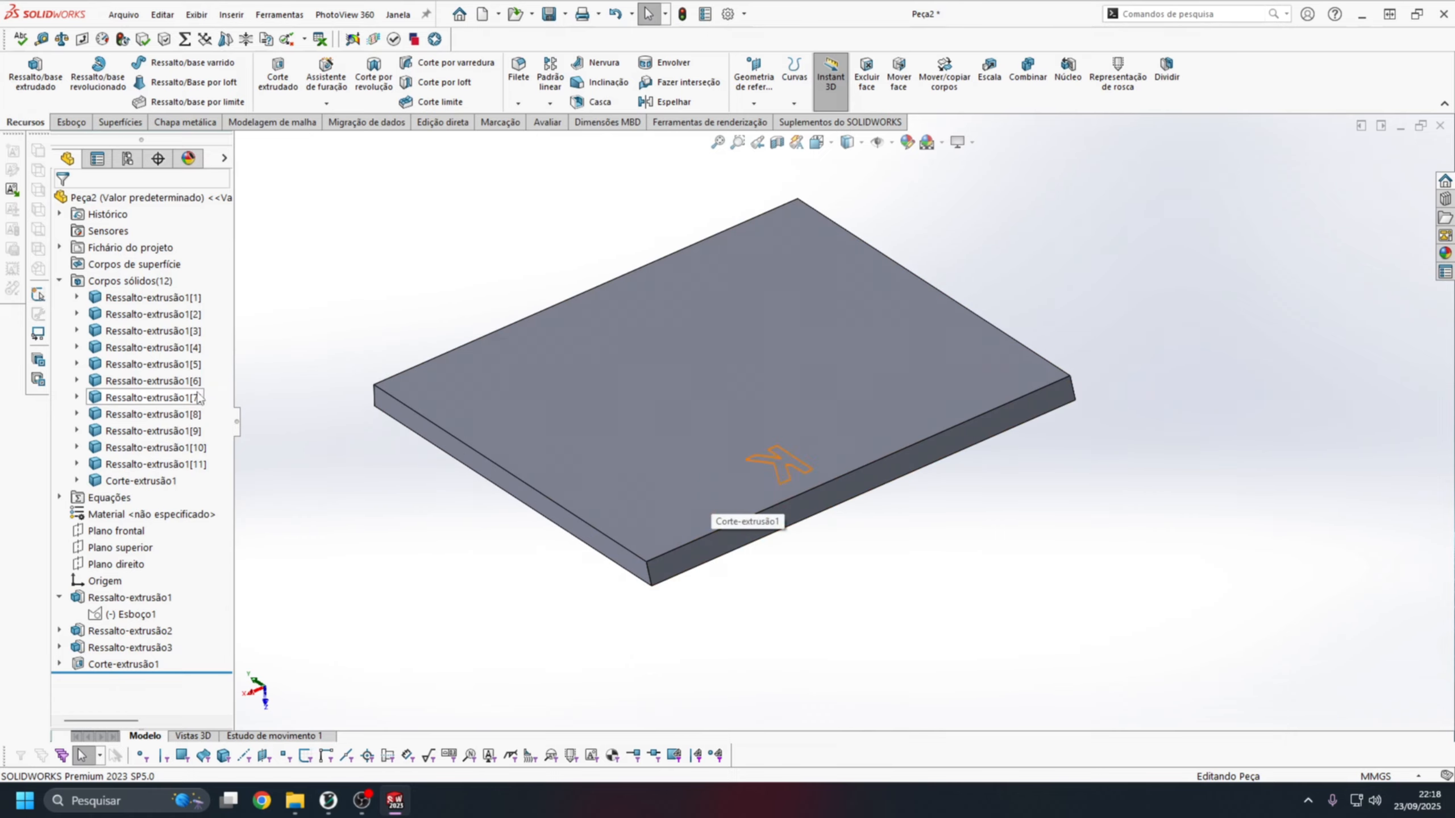
Create a reference plane offset 40 mm from the right plane (Plano direito).
{"action": "left_click", "coordinate": [117, 531]}
{"action": "left_click", "coordinate": [117, 547]}
{"action": "left_click", "coordinate": [116, 563]}
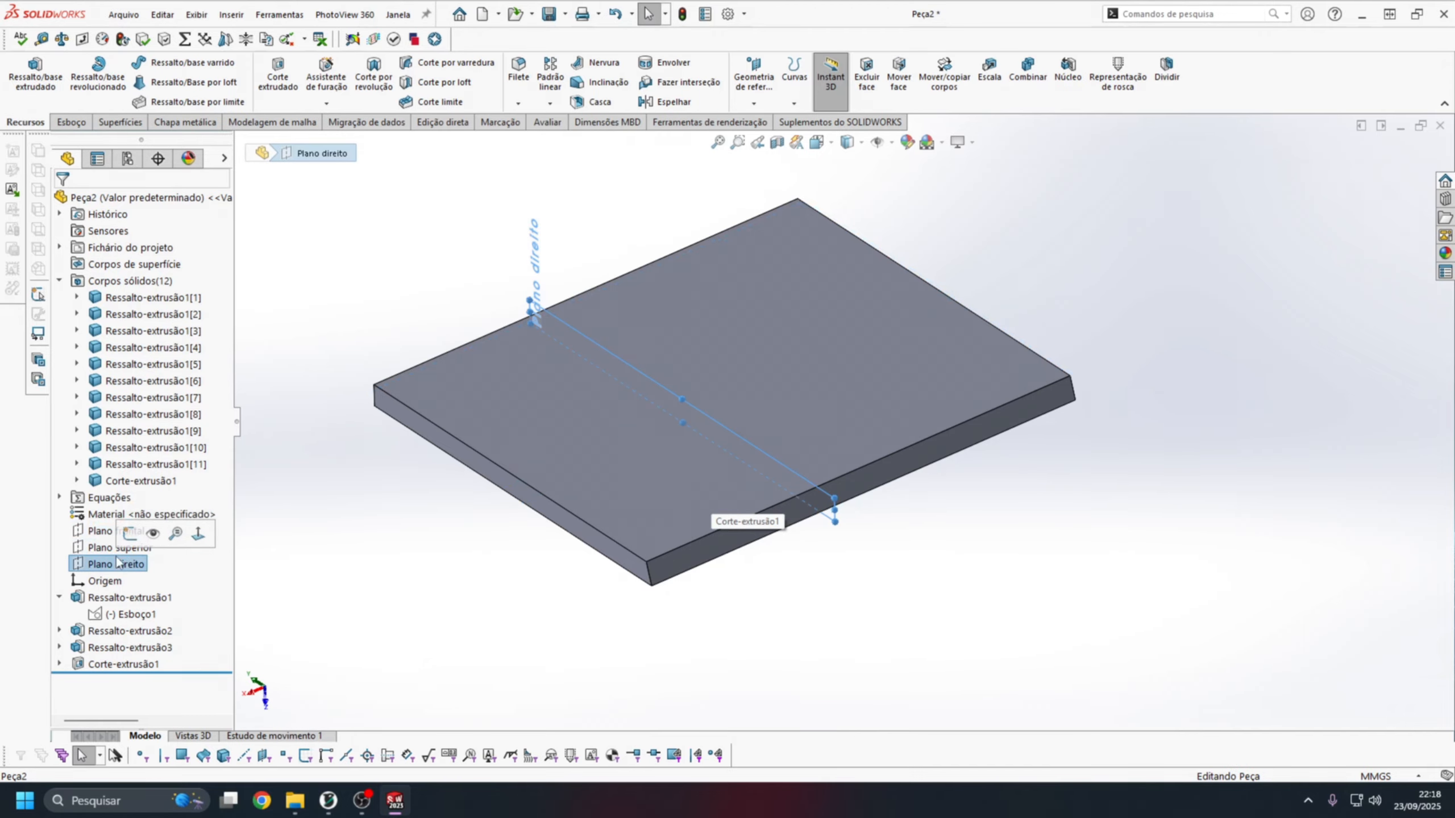
{"action": "left_click_drag", "start_coordinate": [740, 558], "coordinate": [736, 550], "text": "ctrl"}
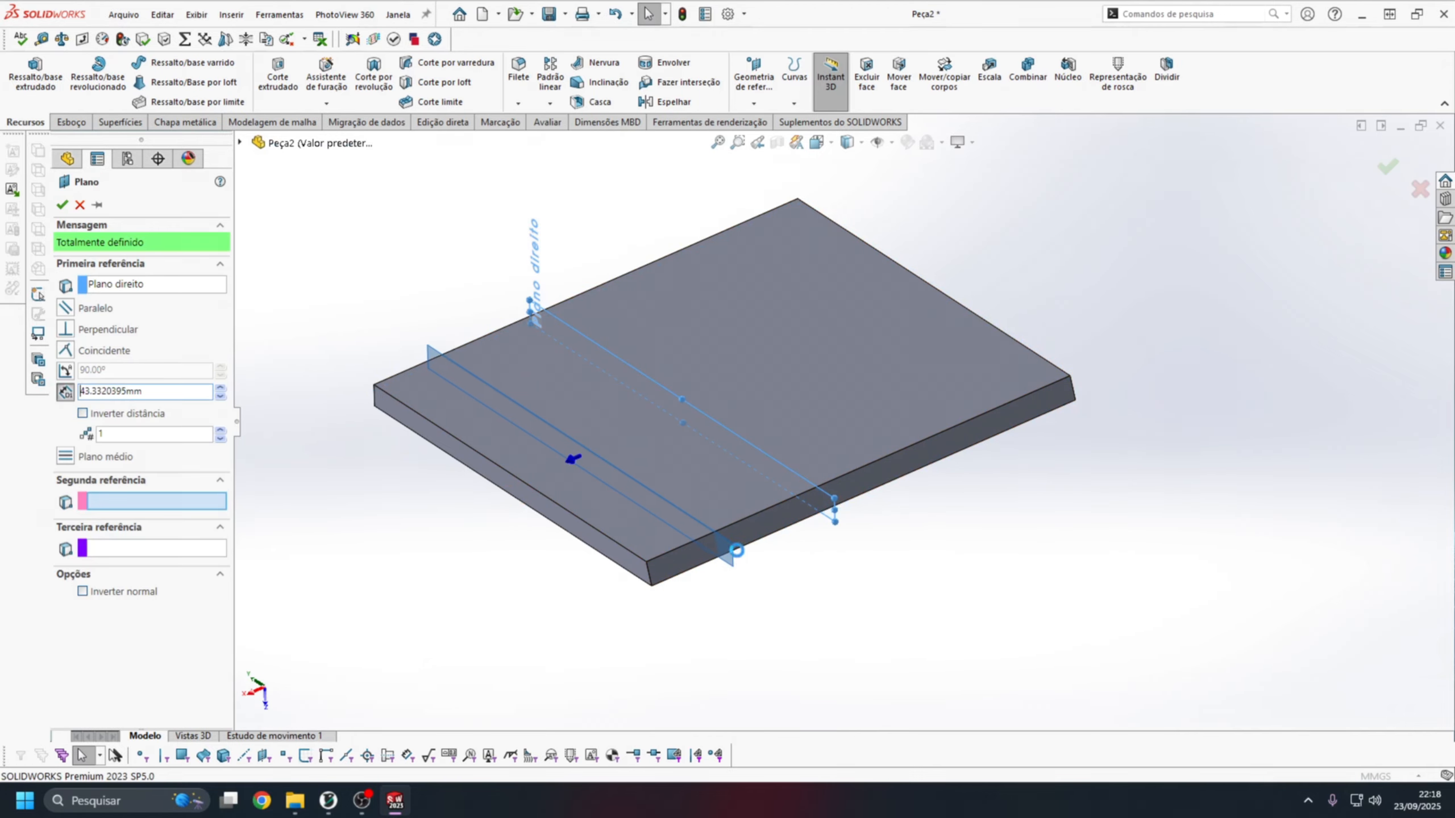
{"action": "double_click", "coordinate": [199, 392]}
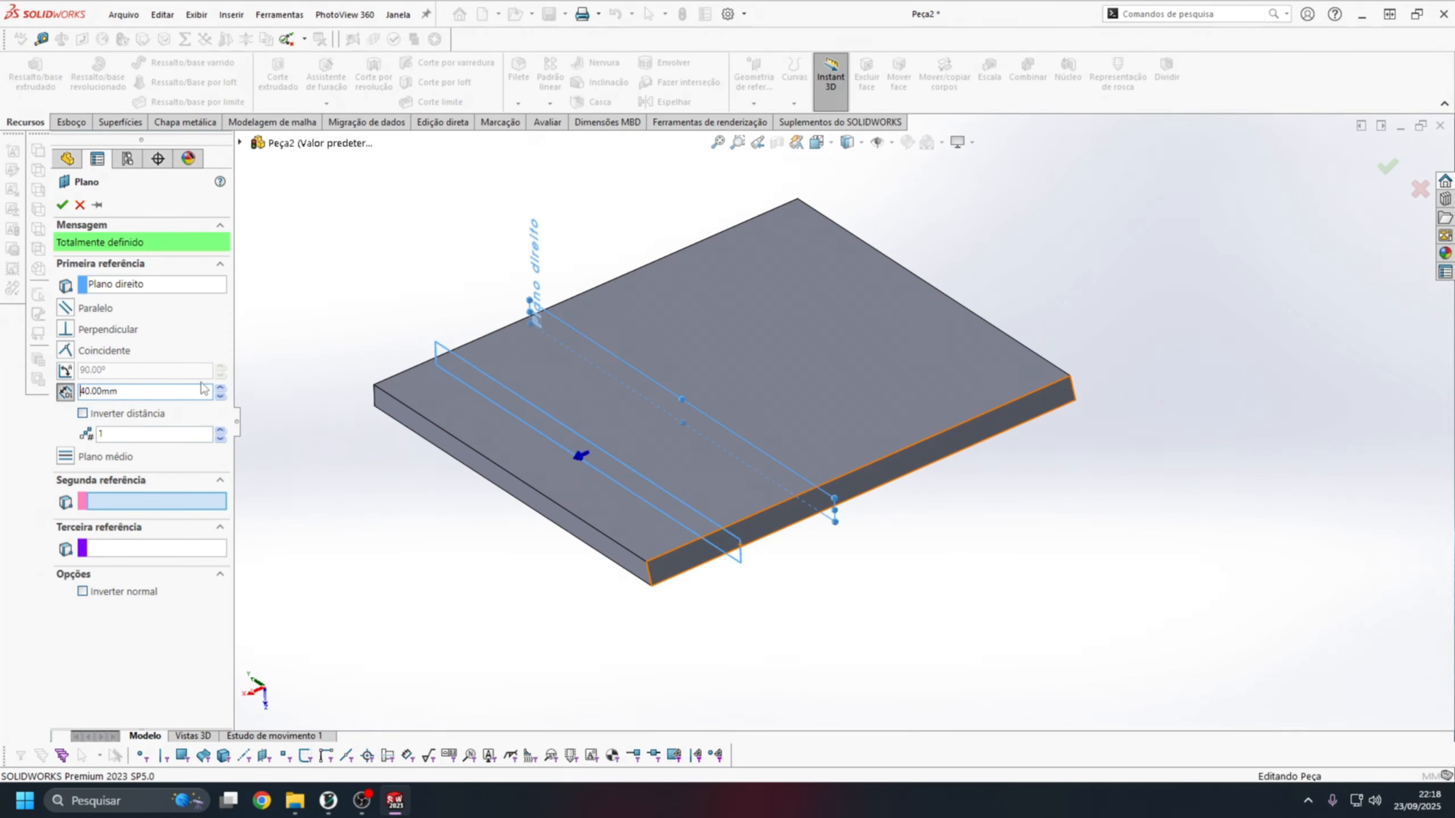
{"action": "key", "text": "Return"}
On the new plane, sketch an open three-line tapered profile about 20 mm tall and 6 mm wide at its tip, rising from the plate's beveled corner.
{"action": "left_click", "coordinate": [817, 143]}
{"action": "left_click", "coordinate": [902, 227]}
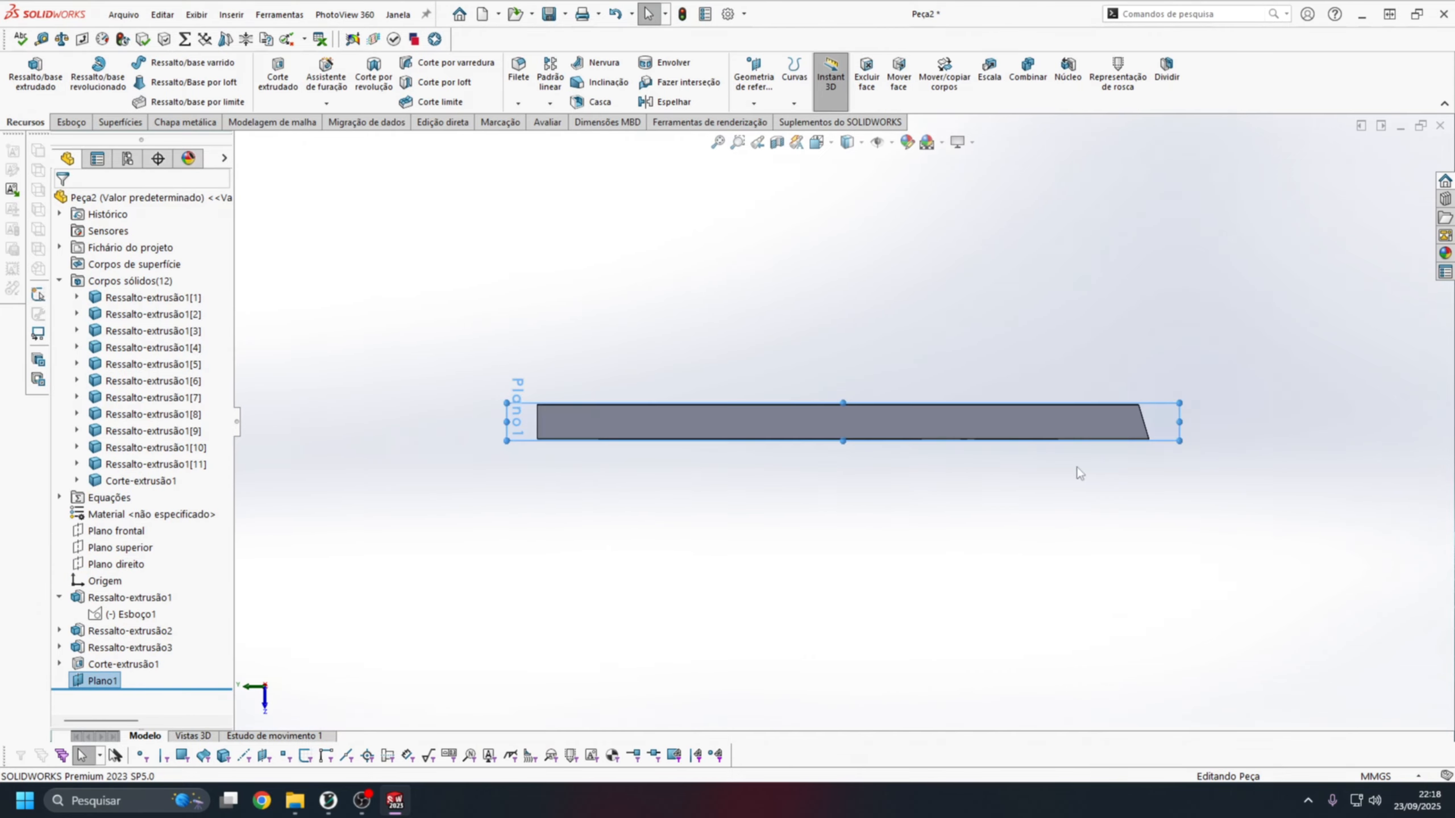
{"action": "scroll", "coordinate": [1031, 441], "scroll_direction": "down", "scroll_amount": 5}
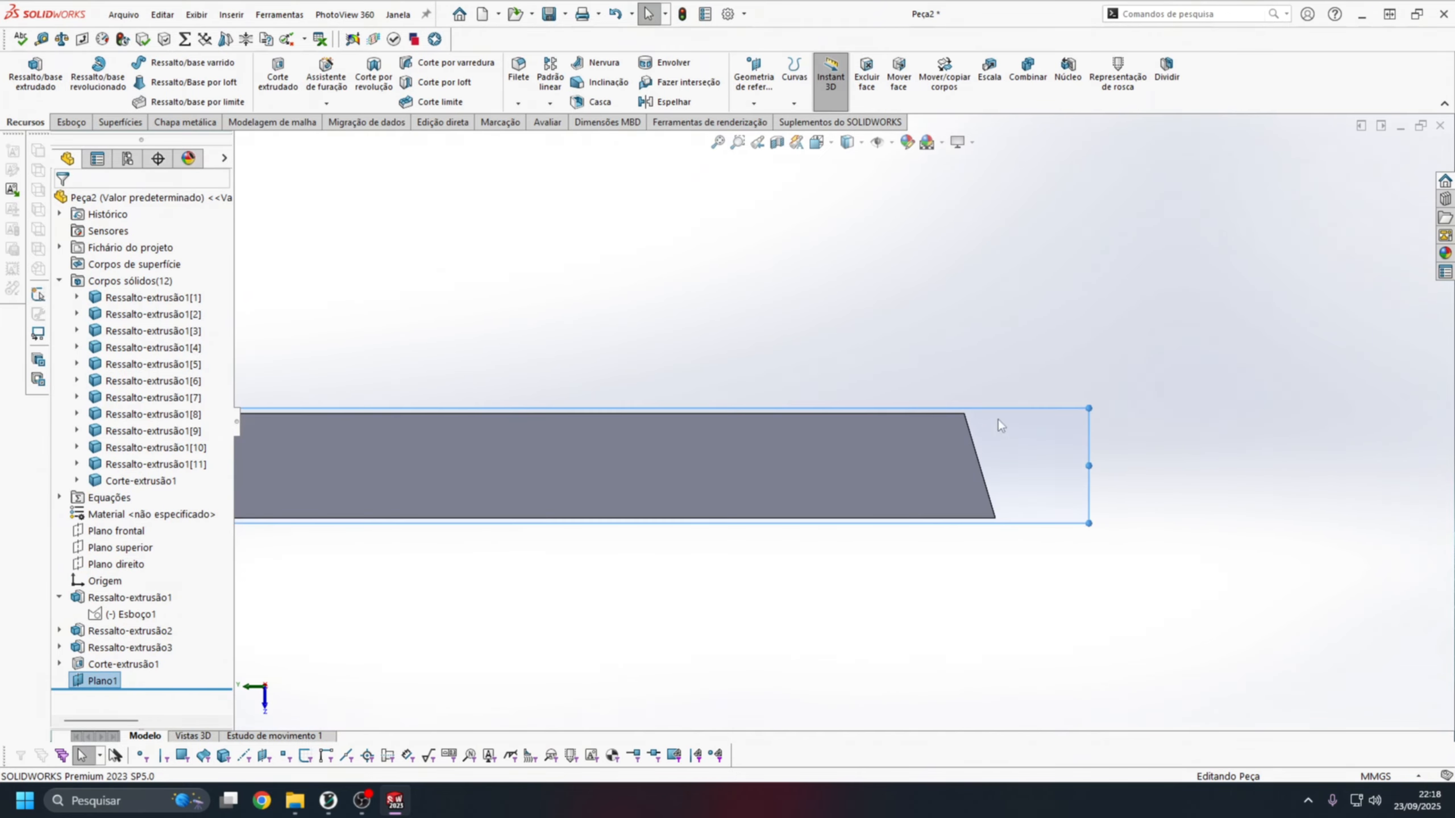
{"action": "left_click", "coordinate": [72, 128]}
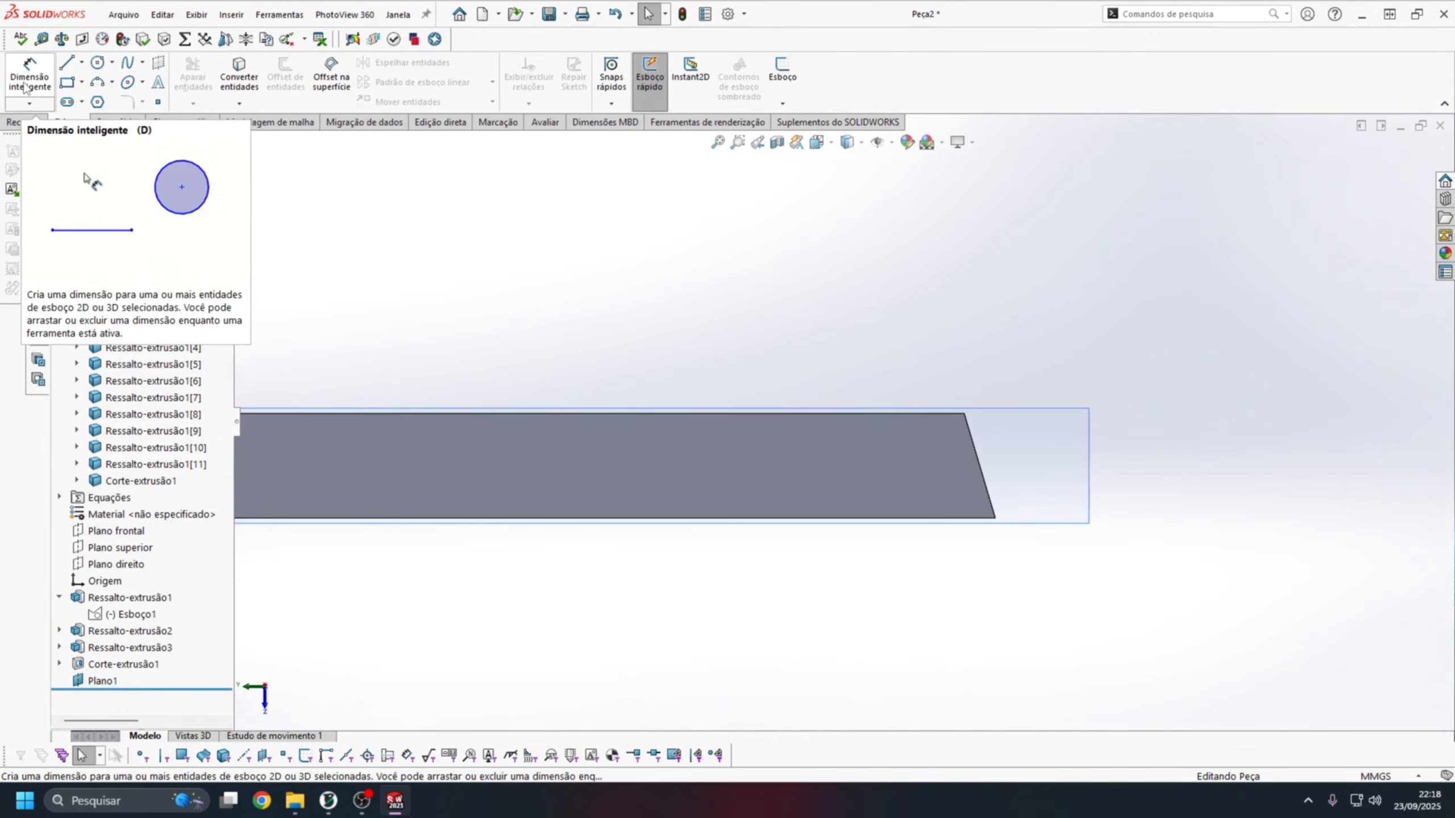
{"action": "left_click", "coordinate": [1073, 430]}
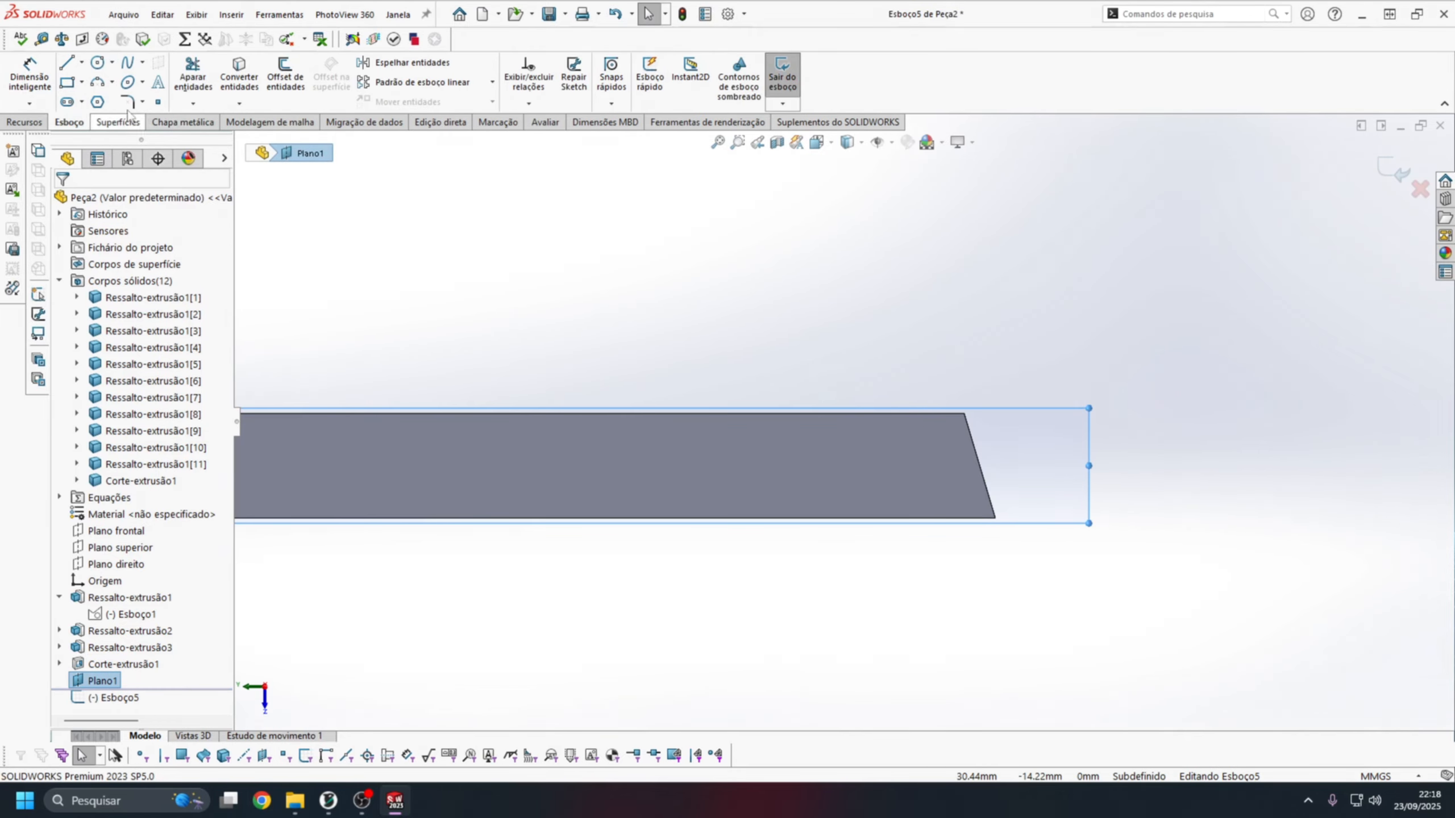
{"action": "left_click", "coordinate": [66, 62]}
{"action": "left_click", "coordinate": [964, 412]}
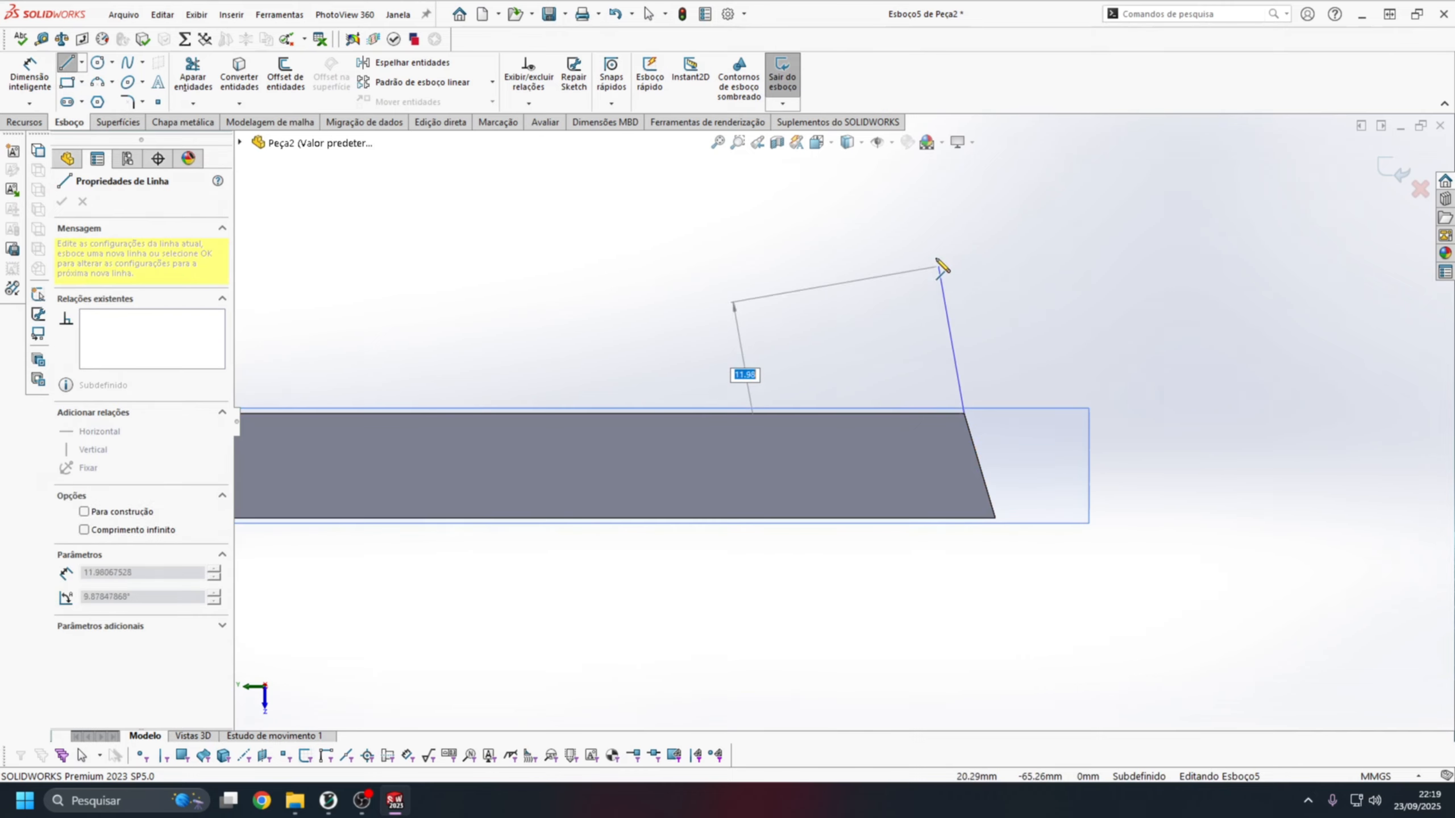
{"action": "left_click", "coordinate": [884, 167]}
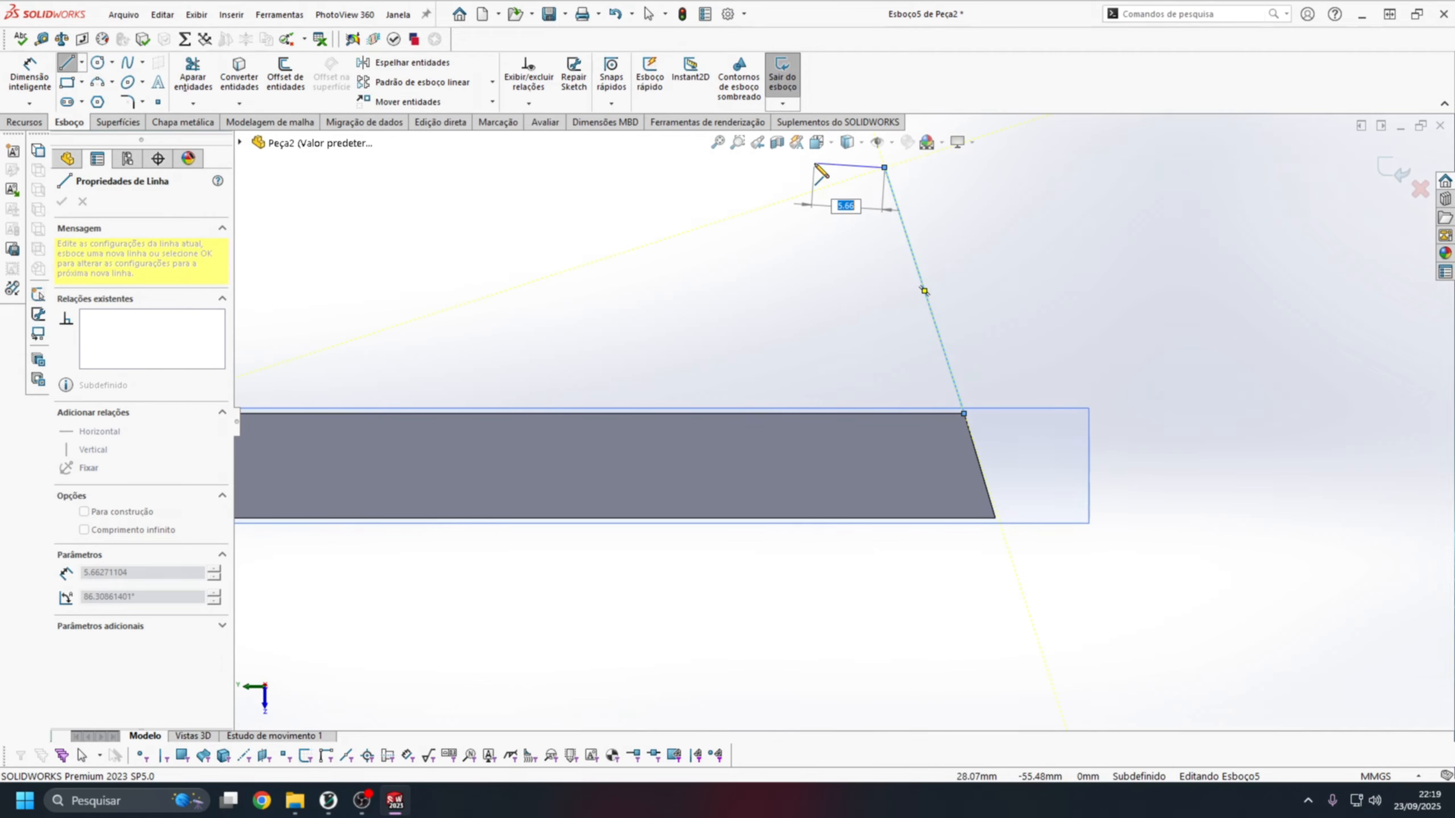
{"action": "left_click", "coordinate": [812, 167]}
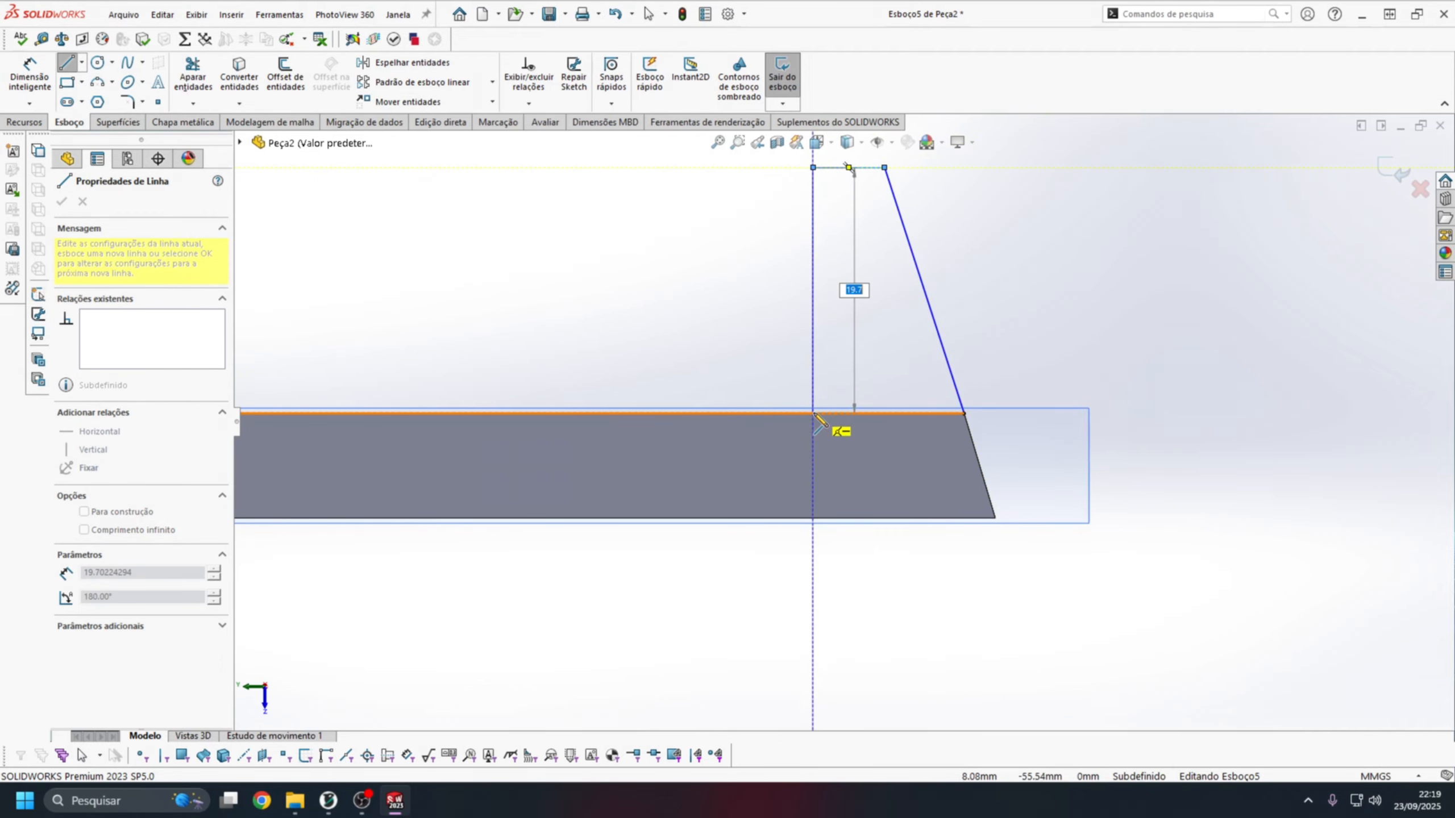
{"action": "left_click", "coordinate": [812, 412]}
{"action": "key", "text": "Escape"}
Dimension the vertical height of the profile's slanted line at 25 mm.
{"action": "scroll", "coordinate": [900, 232], "scroll_direction": "up", "scroll_amount": 1}
{"action": "scroll", "coordinate": [879, 338], "scroll_direction": "up", "scroll_amount": 4}
{"action": "scroll", "coordinate": [872, 367], "scroll_direction": "down", "scroll_amount": 1}
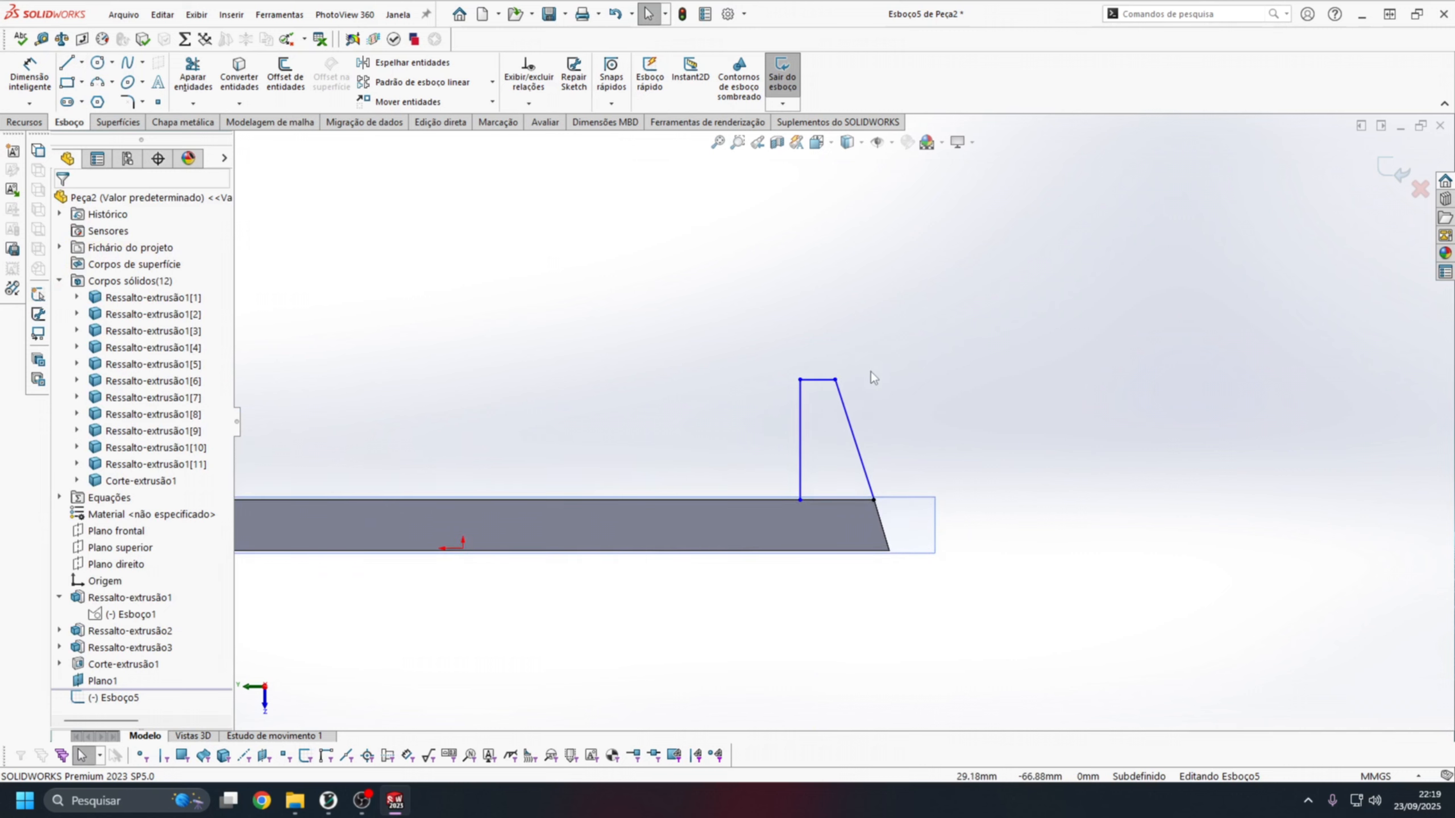
{"action": "scroll", "coordinate": [844, 378], "scroll_direction": "down", "scroll_amount": 2}
{"action": "key", "text": "d"}
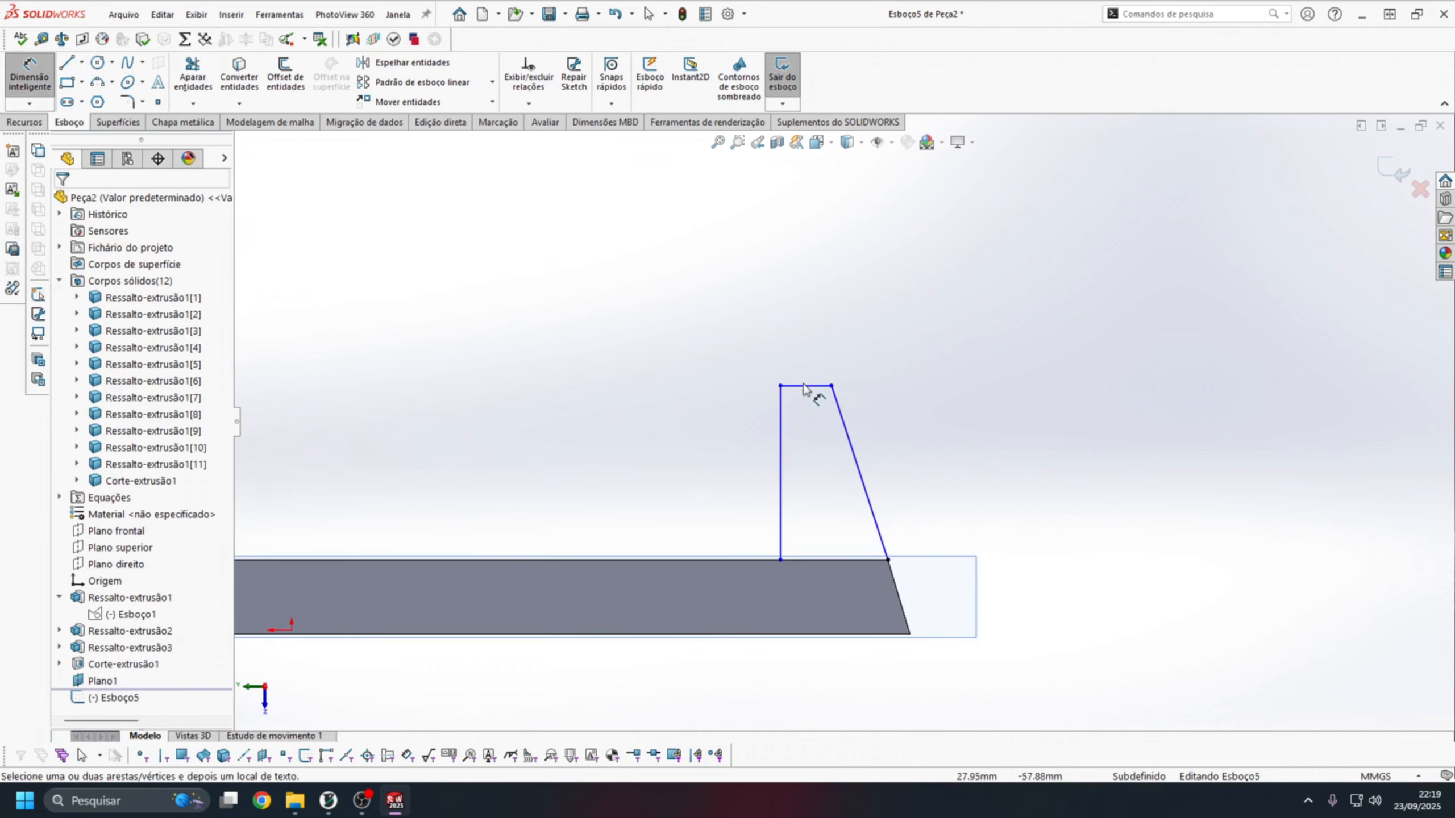
{"action": "left_click", "coordinate": [859, 467]}
{"action": "left_click", "coordinate": [1040, 474]}
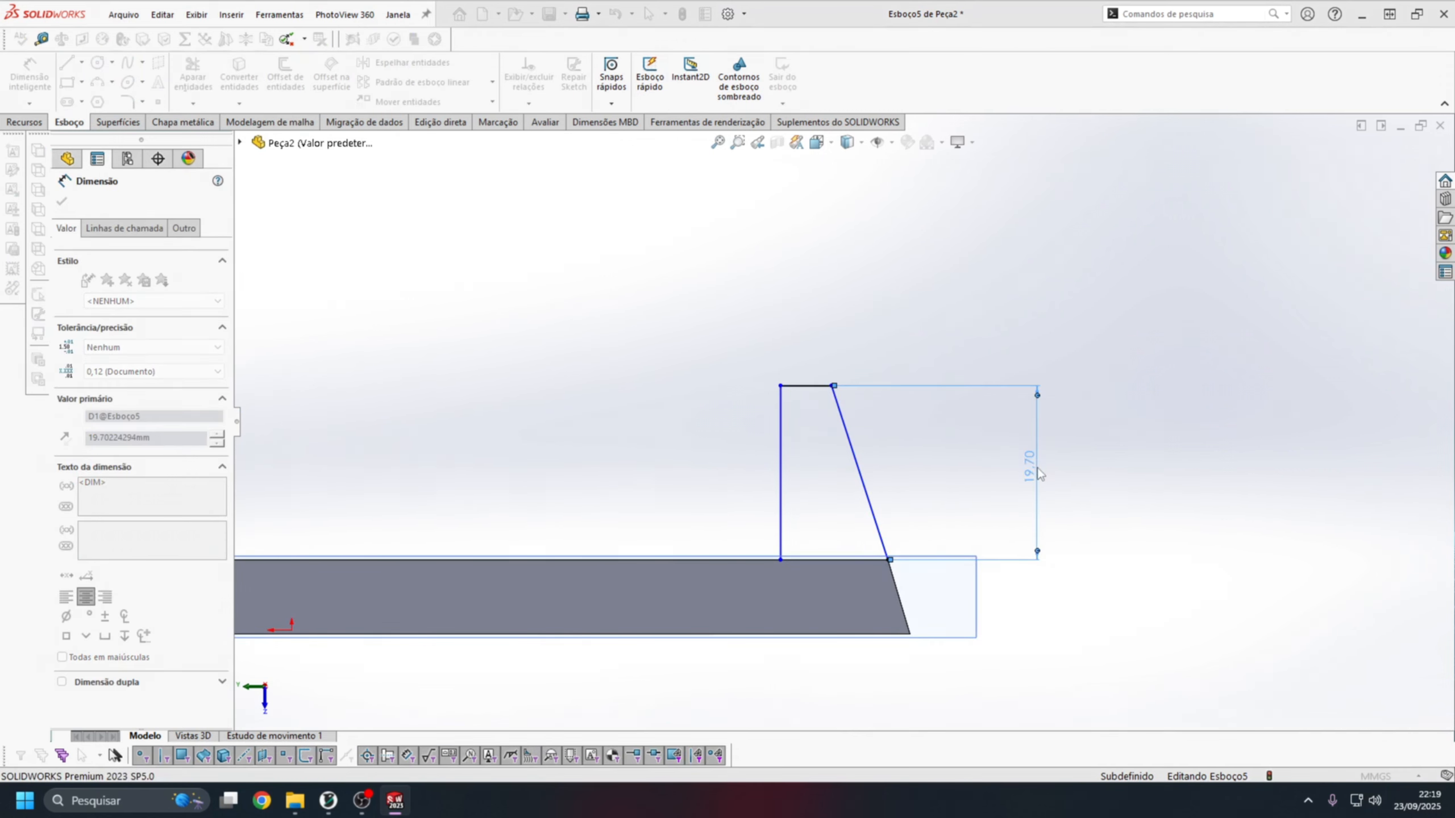
{"action": "type", "text": "25"}
{"action": "key", "text": "Return"}
{"action": "key", "text": "Escape"}
Make the profile's slanted line collinear with the plate's beveled edge.
{"action": "scroll", "coordinate": [917, 468], "scroll_direction": "up", "scroll_amount": 1}
{"action": "left_click", "coordinate": [830, 452]}
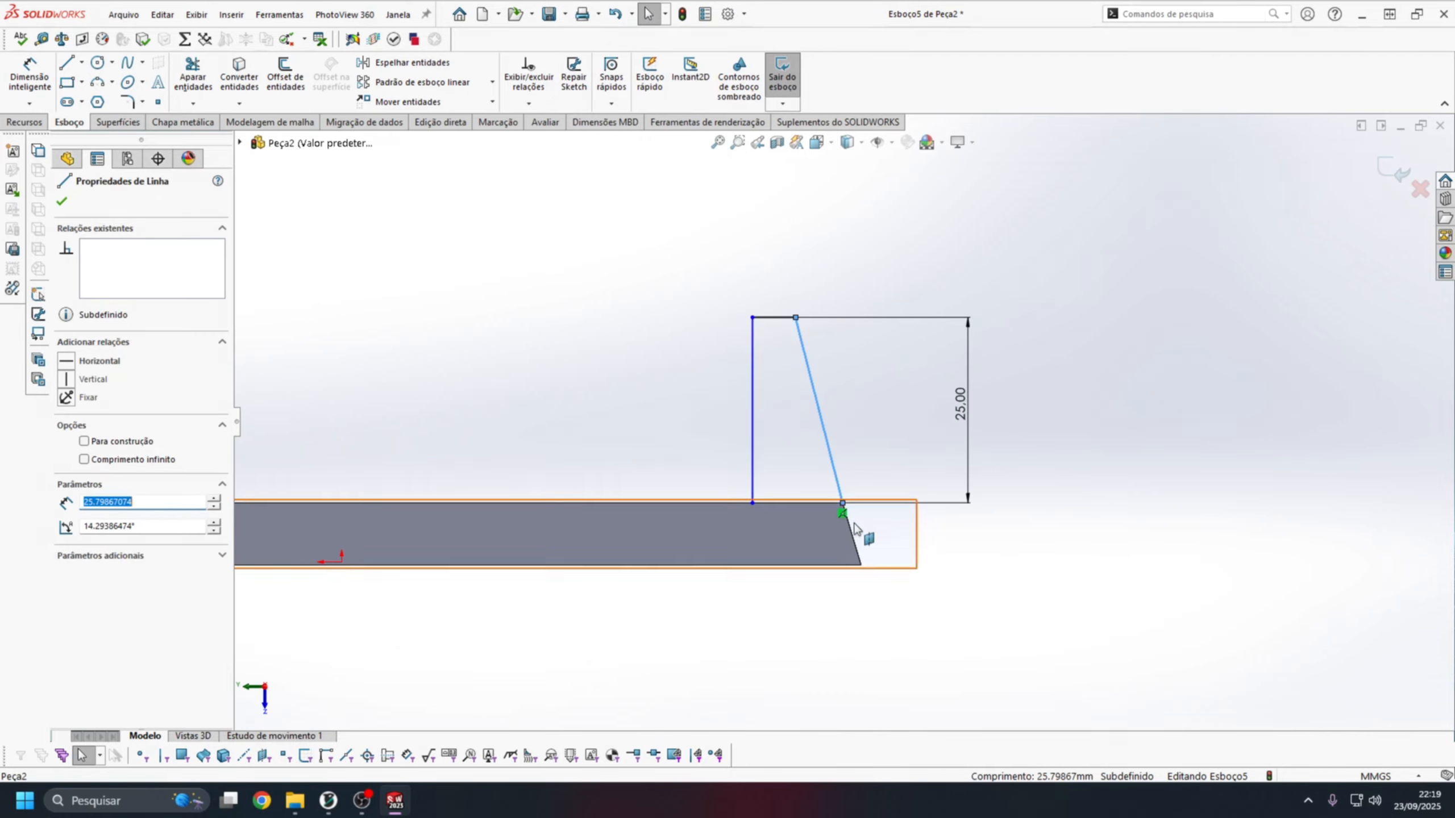
{"action": "left_click", "coordinate": [853, 539], "text": "ctrl"}
{"action": "left_click", "coordinate": [64, 448]}
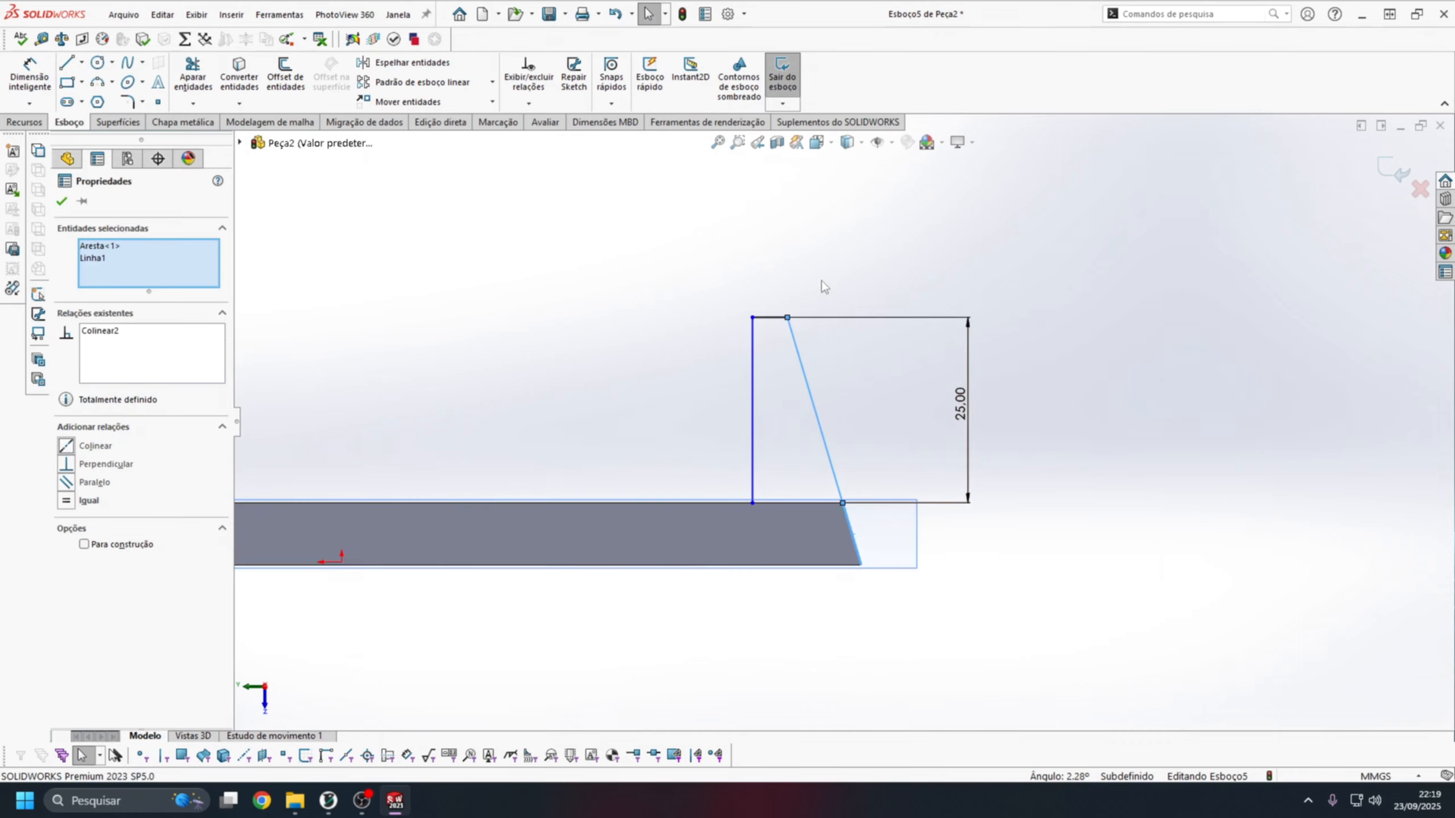
{"action": "left_click", "coordinate": [821, 285]}
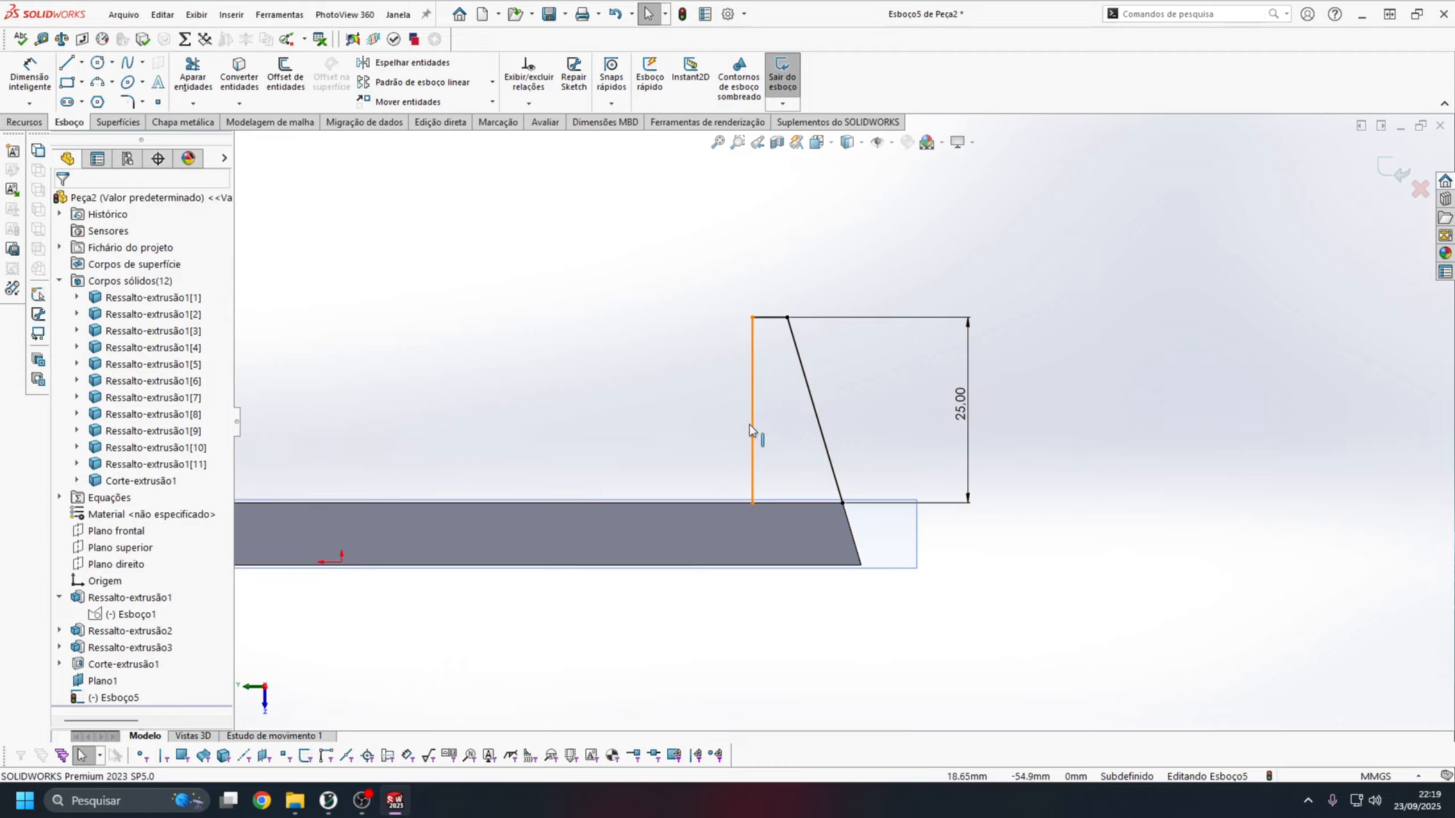
Dimension the profile's short end line at 4 mm wide.
{"action": "mouse_move", "coordinate": [750, 426]}
{"action": "left_mouse_down"}
{"action": "mouse_move", "coordinate": [726, 424]}
{"action": "mouse_move", "coordinate": [750, 423]}
{"action": "left_mouse_up"}
{"action": "right_click_drag", "start_coordinate": [755, 390], "coordinate": [765, 332]}
{"action": "left_click", "coordinate": [779, 284]}
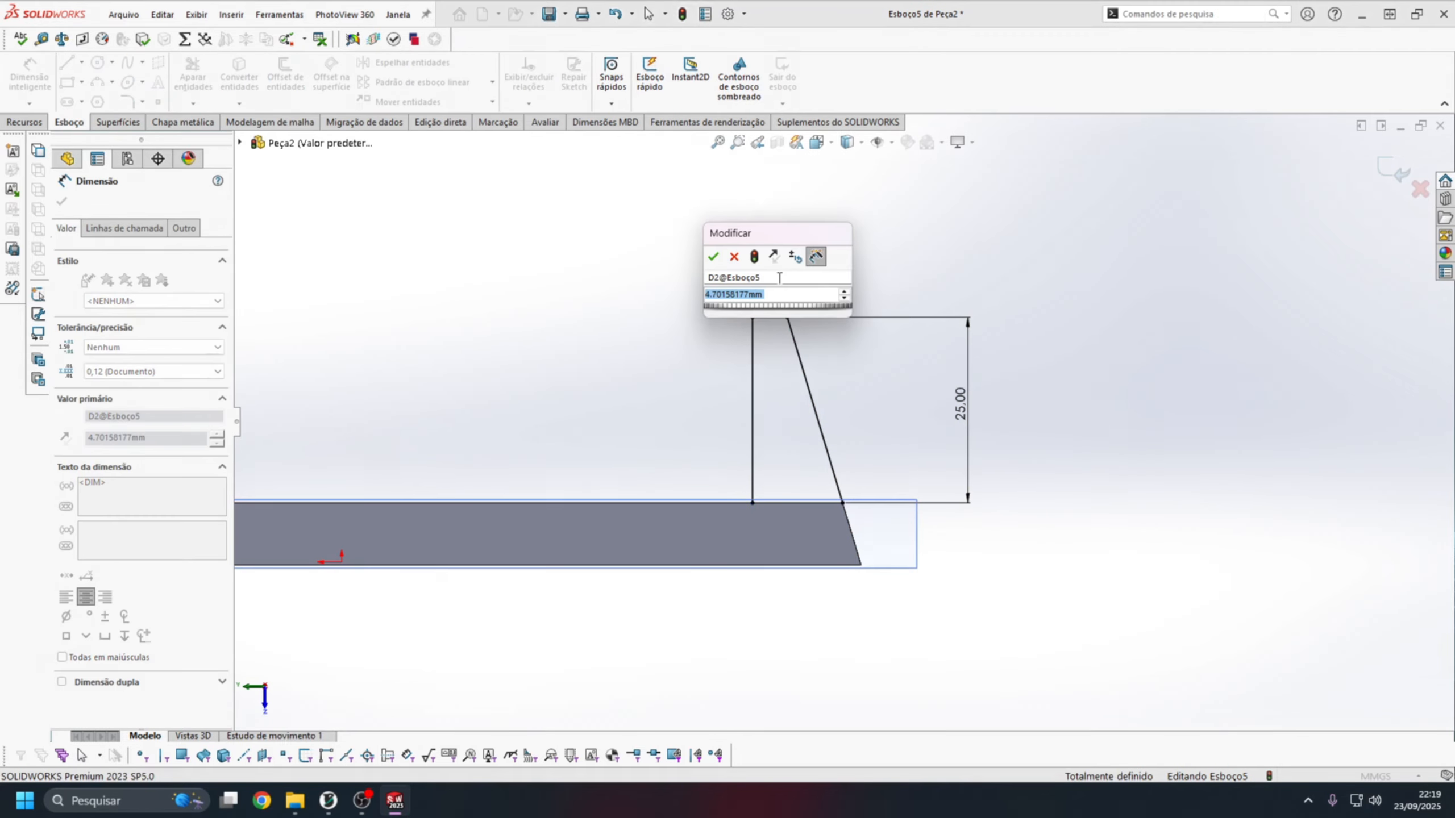
{"action": "type", "text": "4"}
{"action": "key", "text": "Return"}
{"action": "key", "text": "Escape"}
{"action": "scroll", "coordinate": [771, 349], "scroll_direction": "up", "scroll_amount": 1}
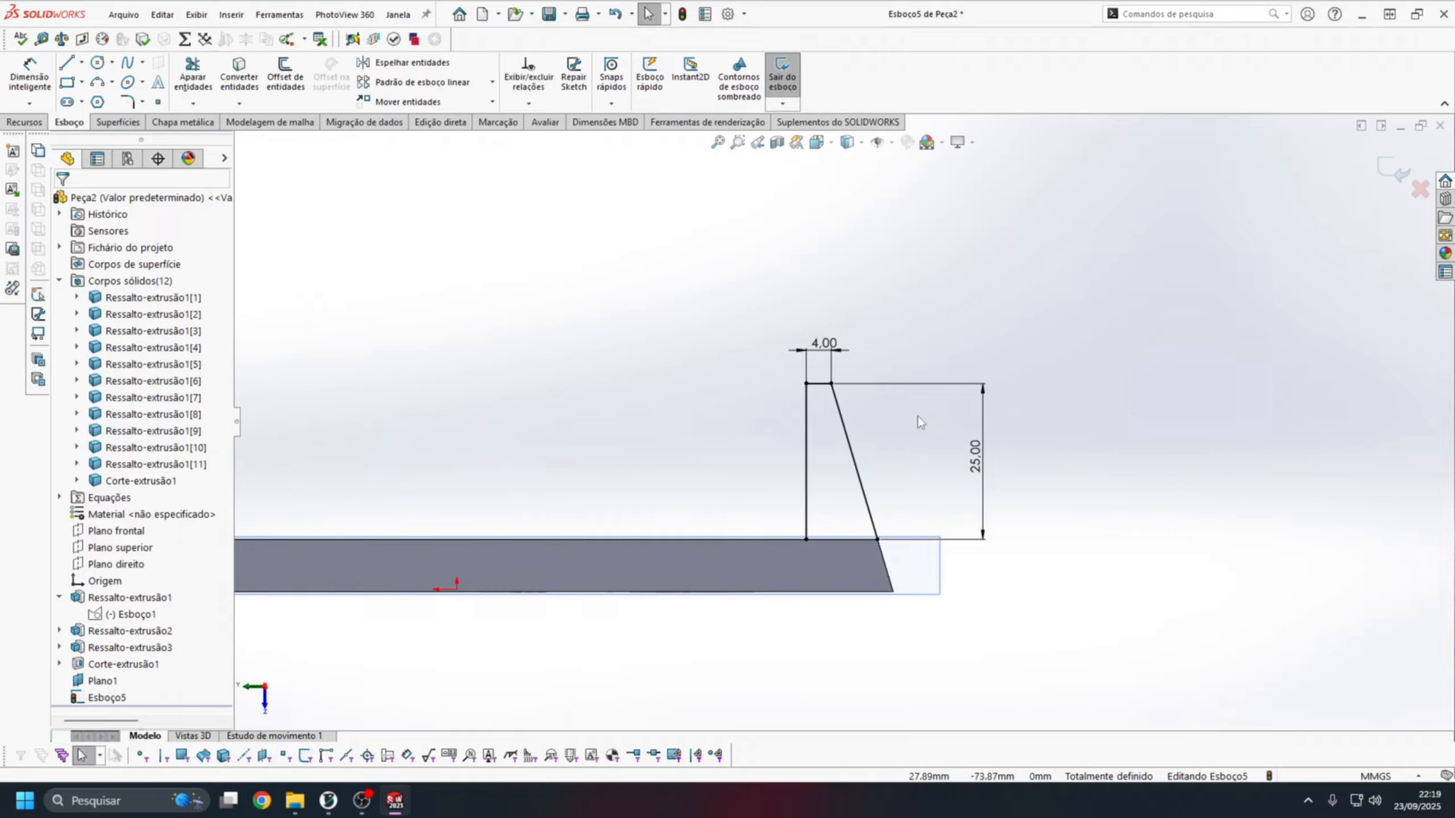
{"action": "left_click", "coordinate": [22, 123]}
{"action": "left_click", "coordinate": [34, 86]}
{"action": "left_click", "coordinate": [693, 411]}
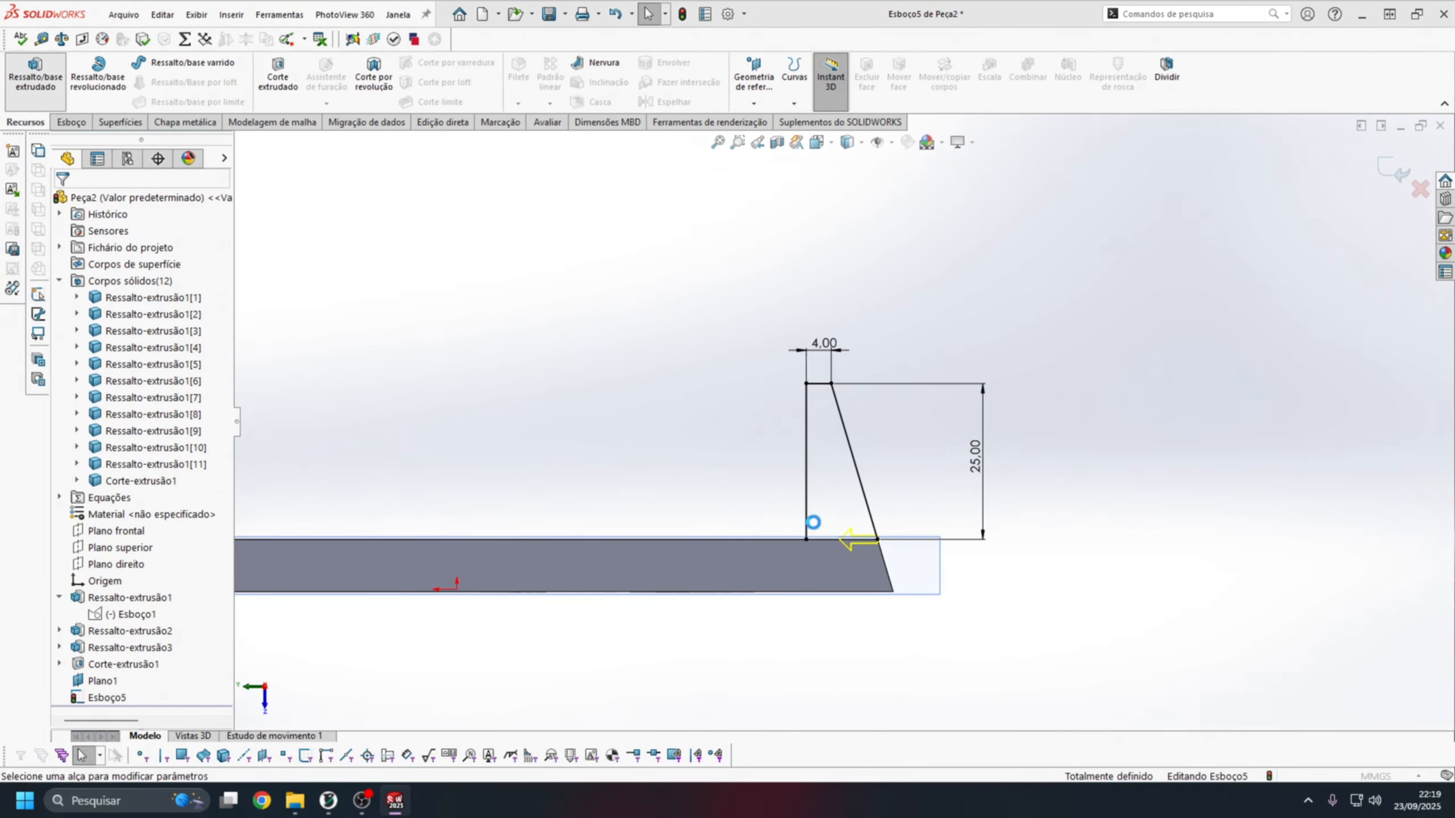
{"action": "key", "text": "Escape"}
Close the profile with a line along the plate's face between its two open endpoints.
{"action": "left_click", "coordinate": [69, 122]}
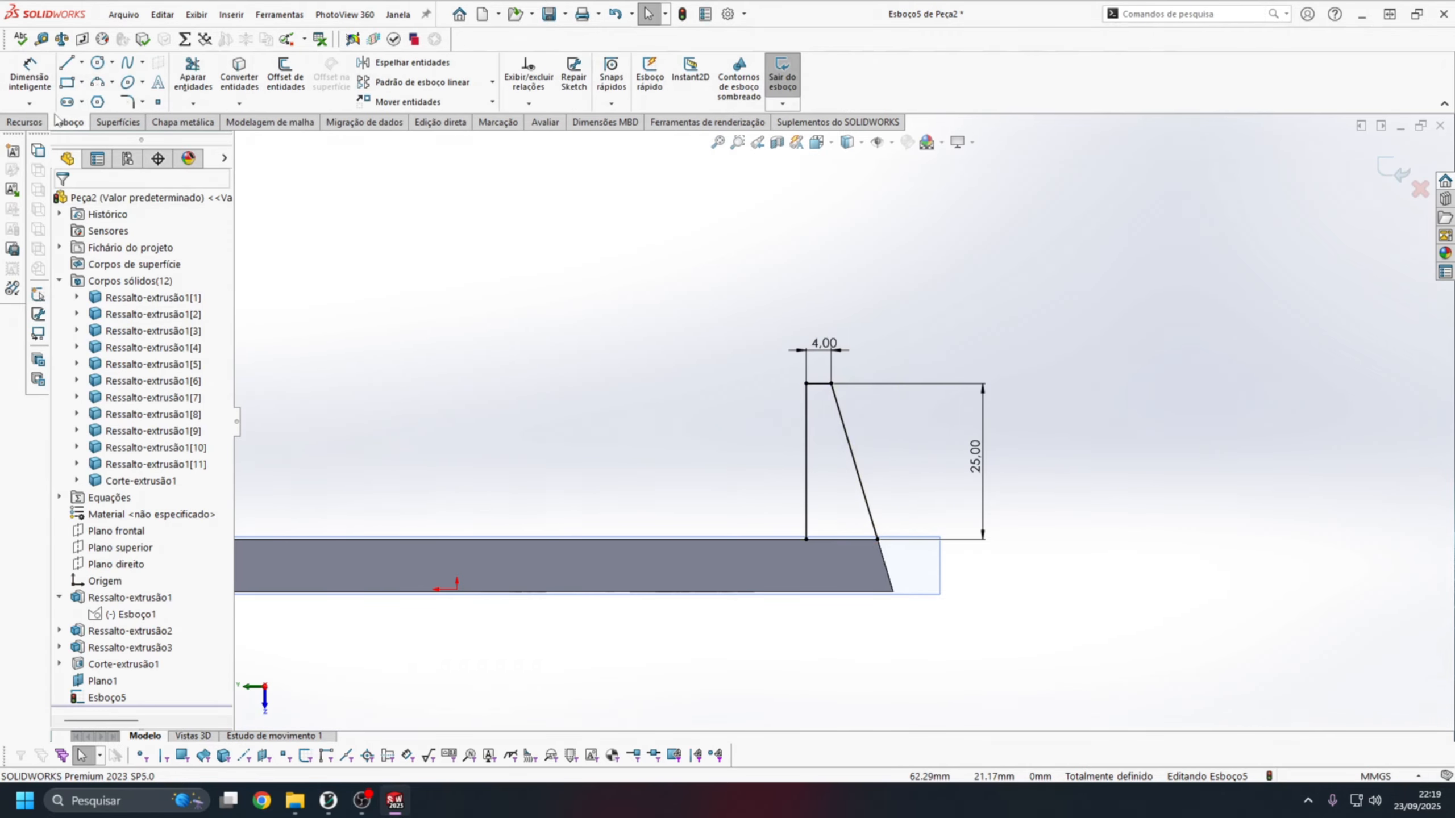
{"action": "left_click", "coordinate": [67, 62]}
{"action": "left_click", "coordinate": [806, 539]}
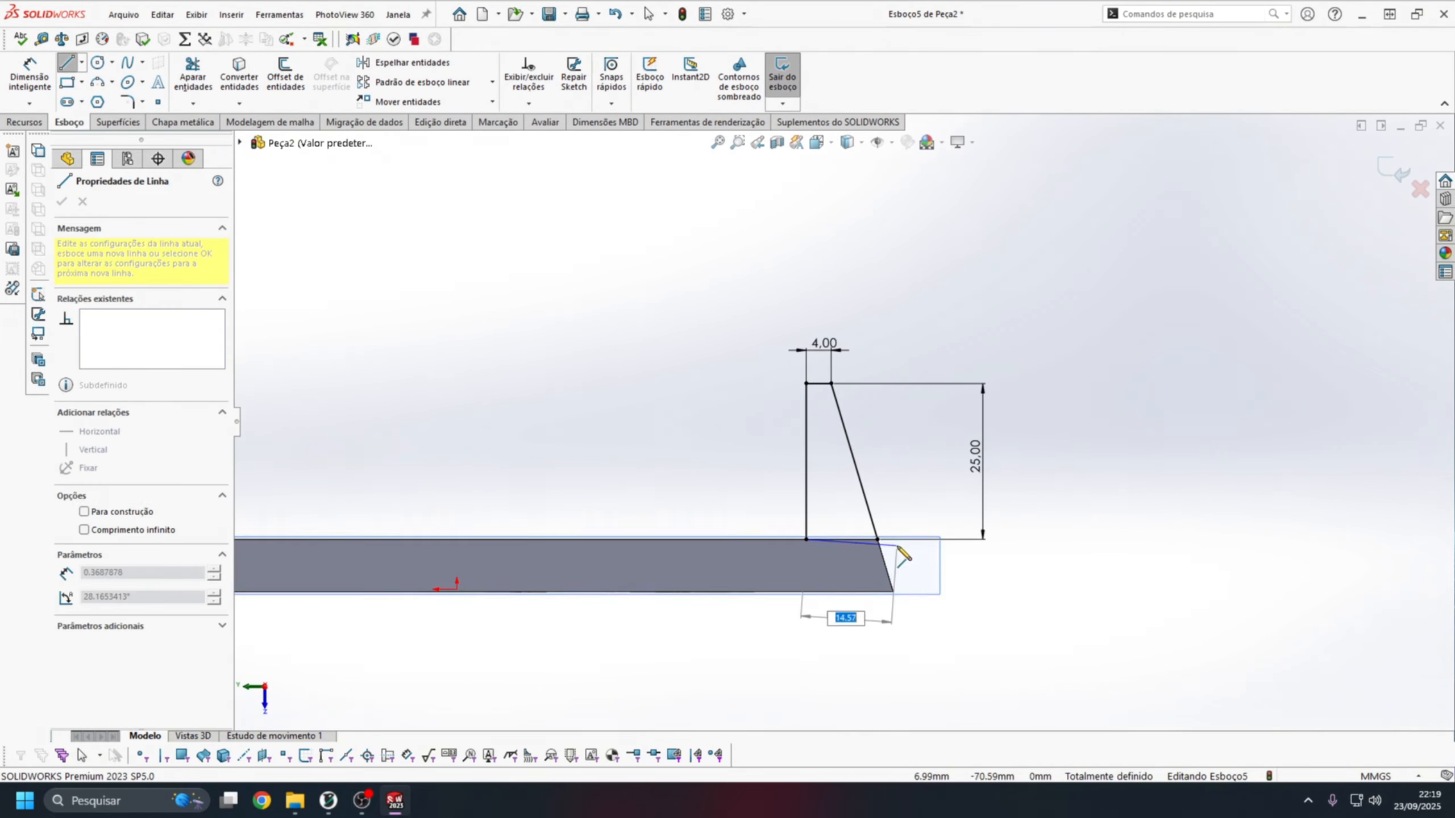
{"action": "left_click", "coordinate": [877, 539]}
{"action": "key", "text": "Escape"}
Extrude the closed profile 10 mm and merge it only with the plate body.
{"action": "left_click", "coordinate": [24, 122]}
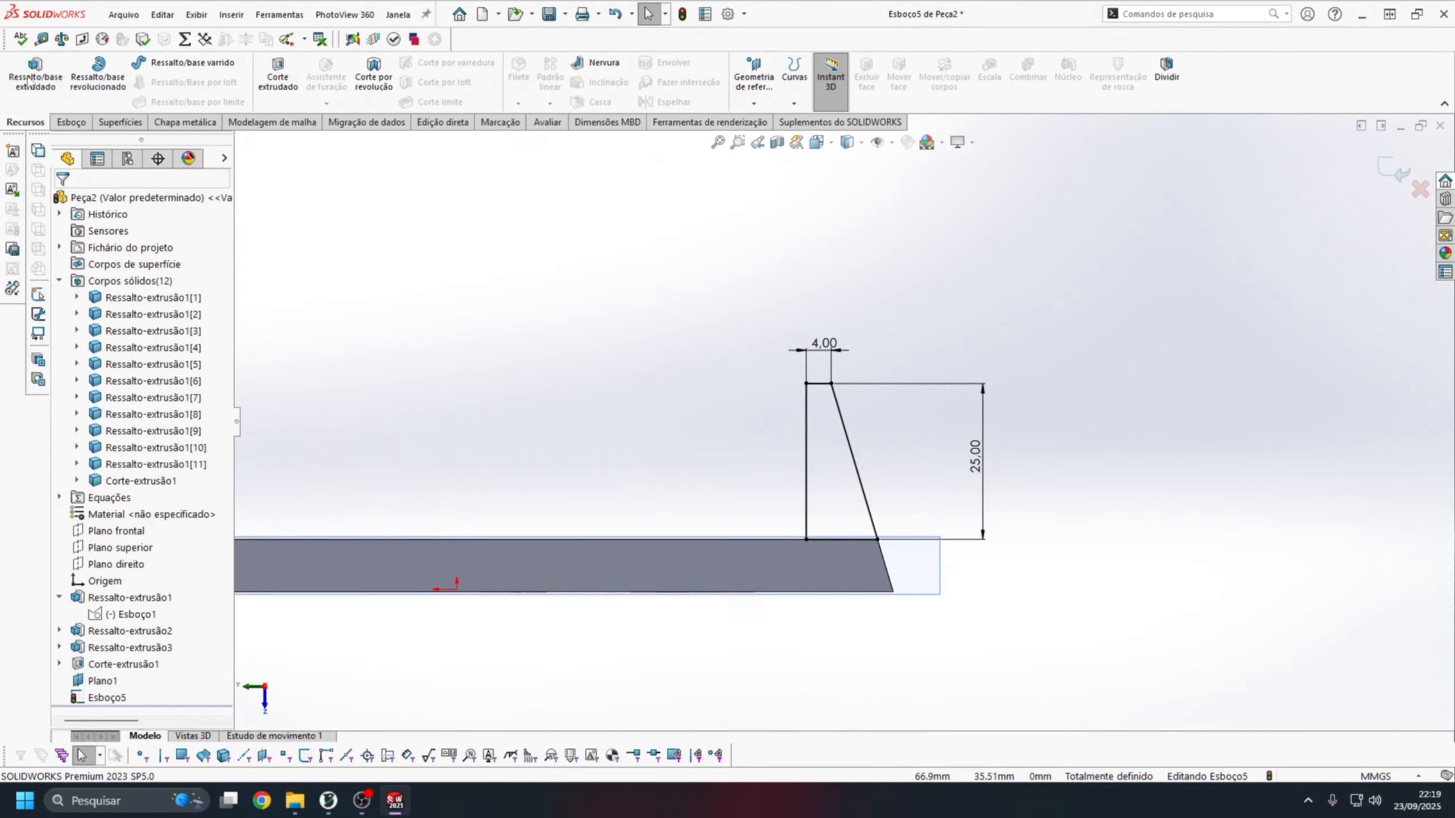
{"action": "left_click", "coordinate": [35, 73]}
{"action": "type", "text": "10"}
{"action": "key", "text": "Return"}
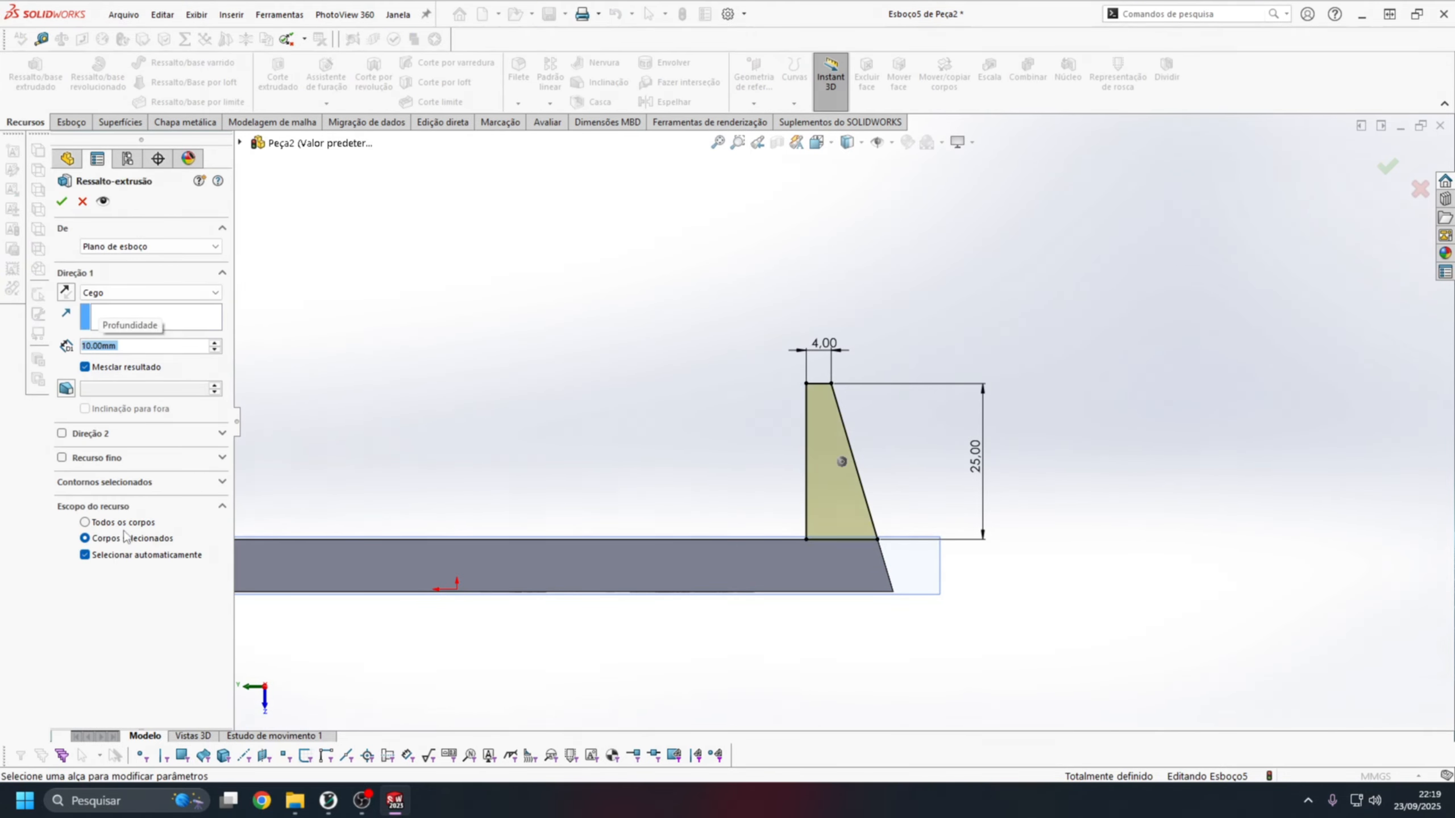
{"action": "left_click", "coordinate": [127, 556]}
{"action": "left_click", "coordinate": [527, 576]}
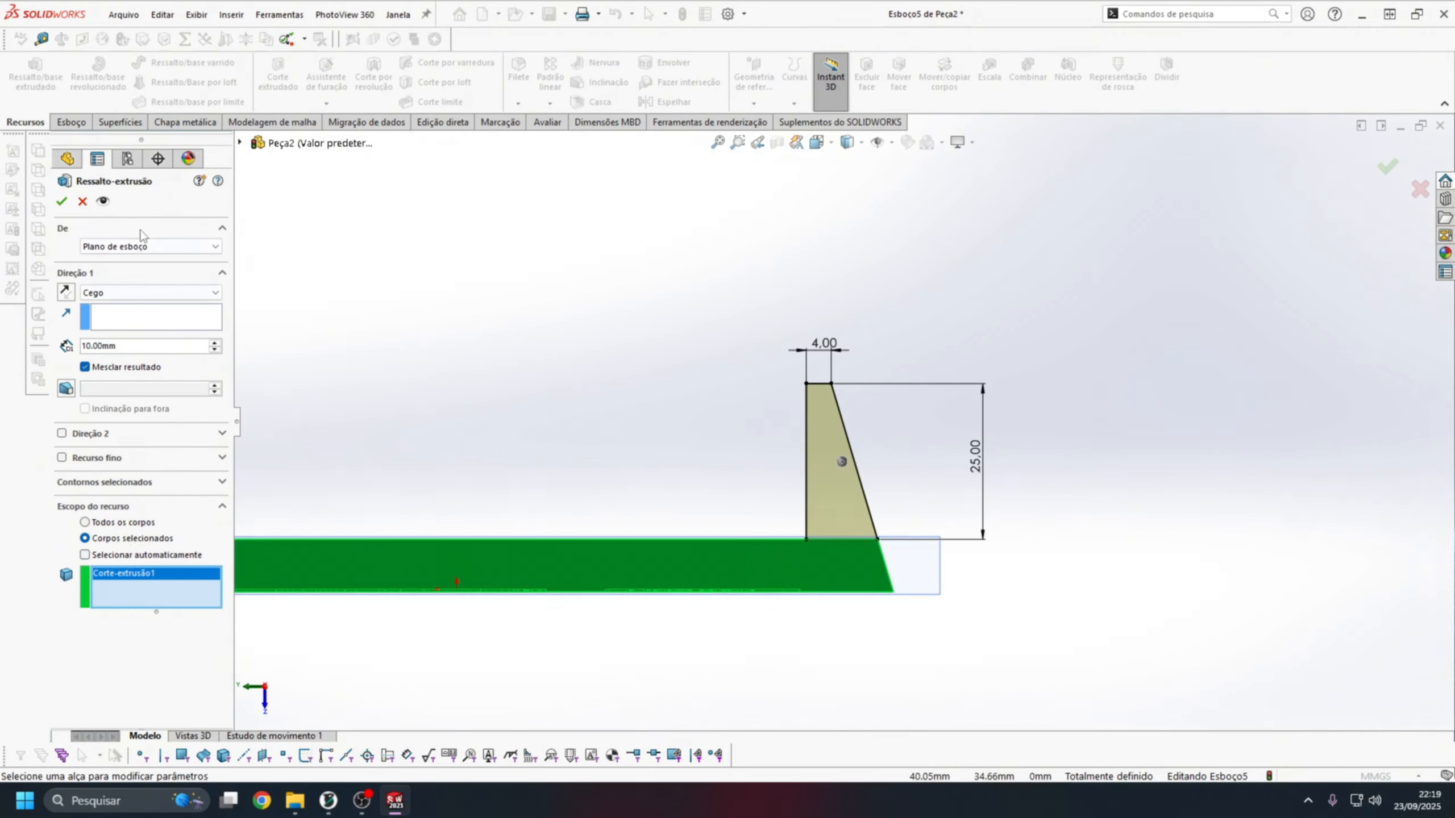
{"action": "left_click", "coordinate": [62, 201]}
Fillet the three edges where the new peg meets the plate with a 2 mm radius.
{"action": "middle_click_drag", "start_coordinate": [945, 393], "coordinate": [841, 483]}
{"action": "scroll", "coordinate": [687, 512], "scroll_direction": "up", "scroll_amount": 2}
{"action": "scroll", "coordinate": [686, 512], "scroll_direction": "down", "scroll_amount": 5}
{"action": "middle_click", "coordinate": [799, 414]}
{"action": "mouse_move", "coordinate": [799, 414]}
{"action": "middle_mouse_down"}
{"action": "mouse_move", "coordinate": [854, 450]}
{"action": "mouse_move", "coordinate": [919, 431]}
{"action": "mouse_move", "coordinate": [910, 506]}
{"action": "mouse_move", "coordinate": [927, 502]}
{"action": "middle_mouse_up"}
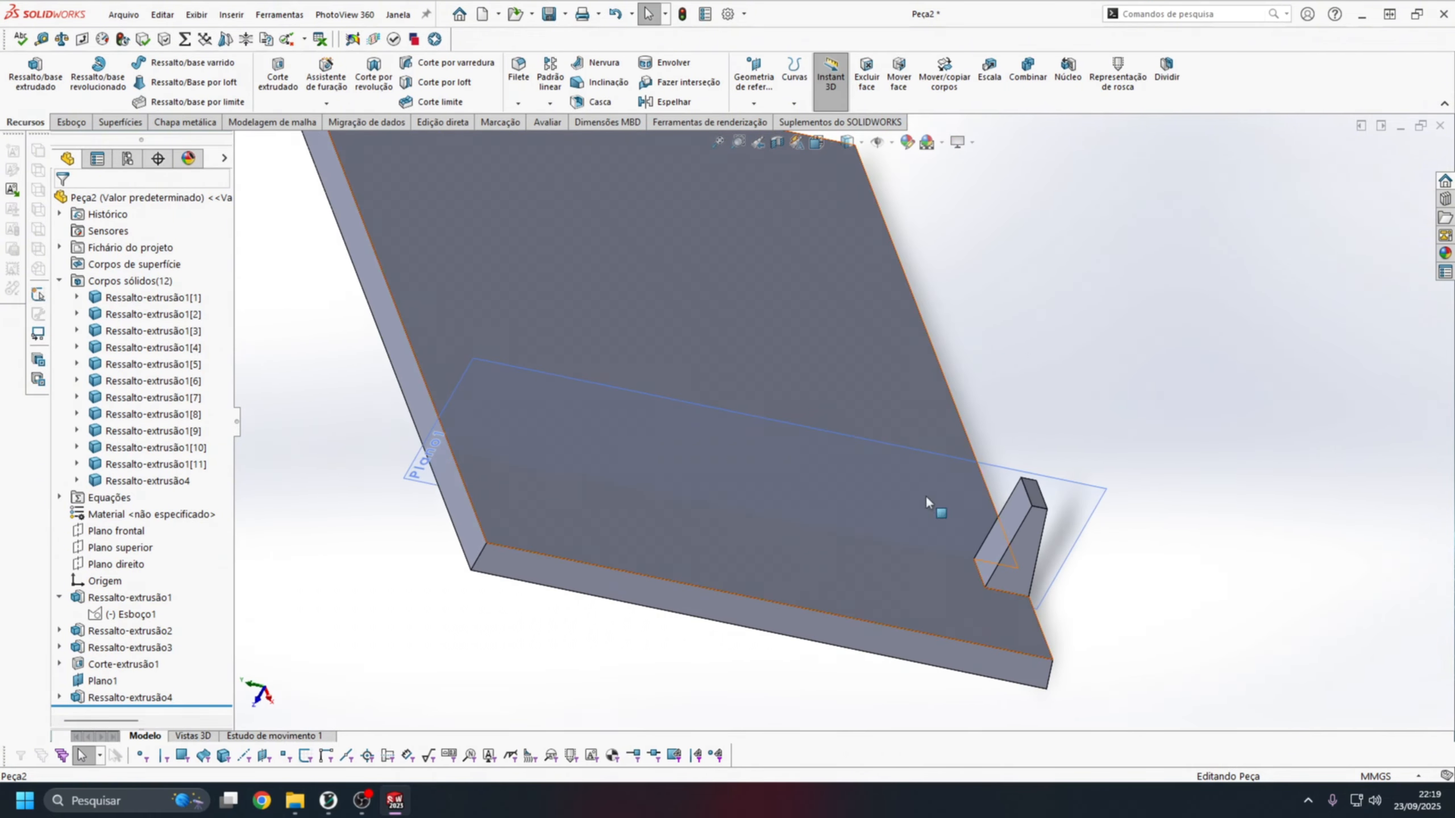
{"action": "left_click", "coordinate": [519, 77]}
{"action": "scroll", "coordinate": [1021, 568], "scroll_direction": "down", "scroll_amount": 5}
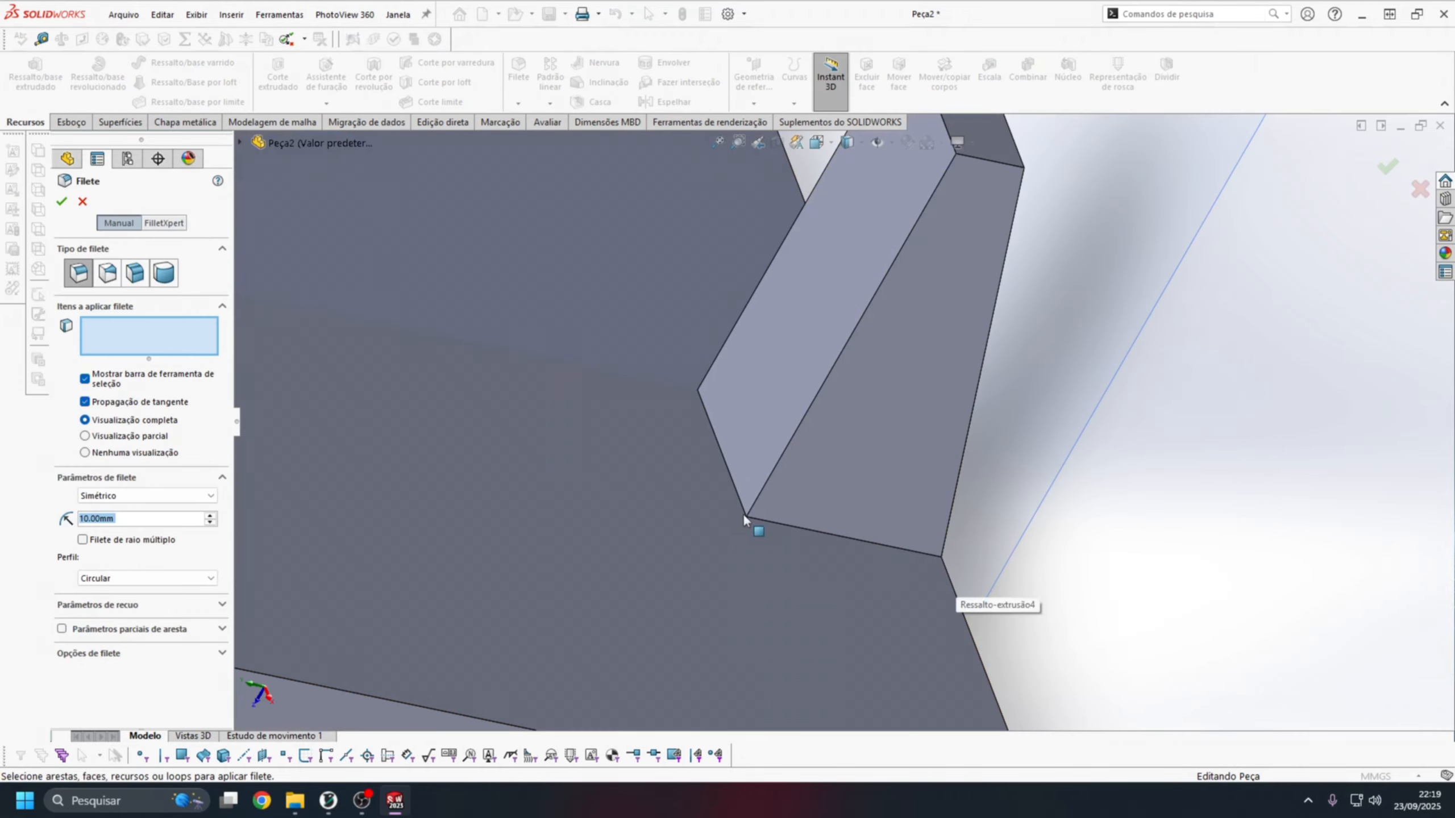
{"action": "left_click", "coordinate": [733, 481]}
{"action": "middle_click_drag", "start_coordinate": [732, 481], "coordinate": [844, 541]}
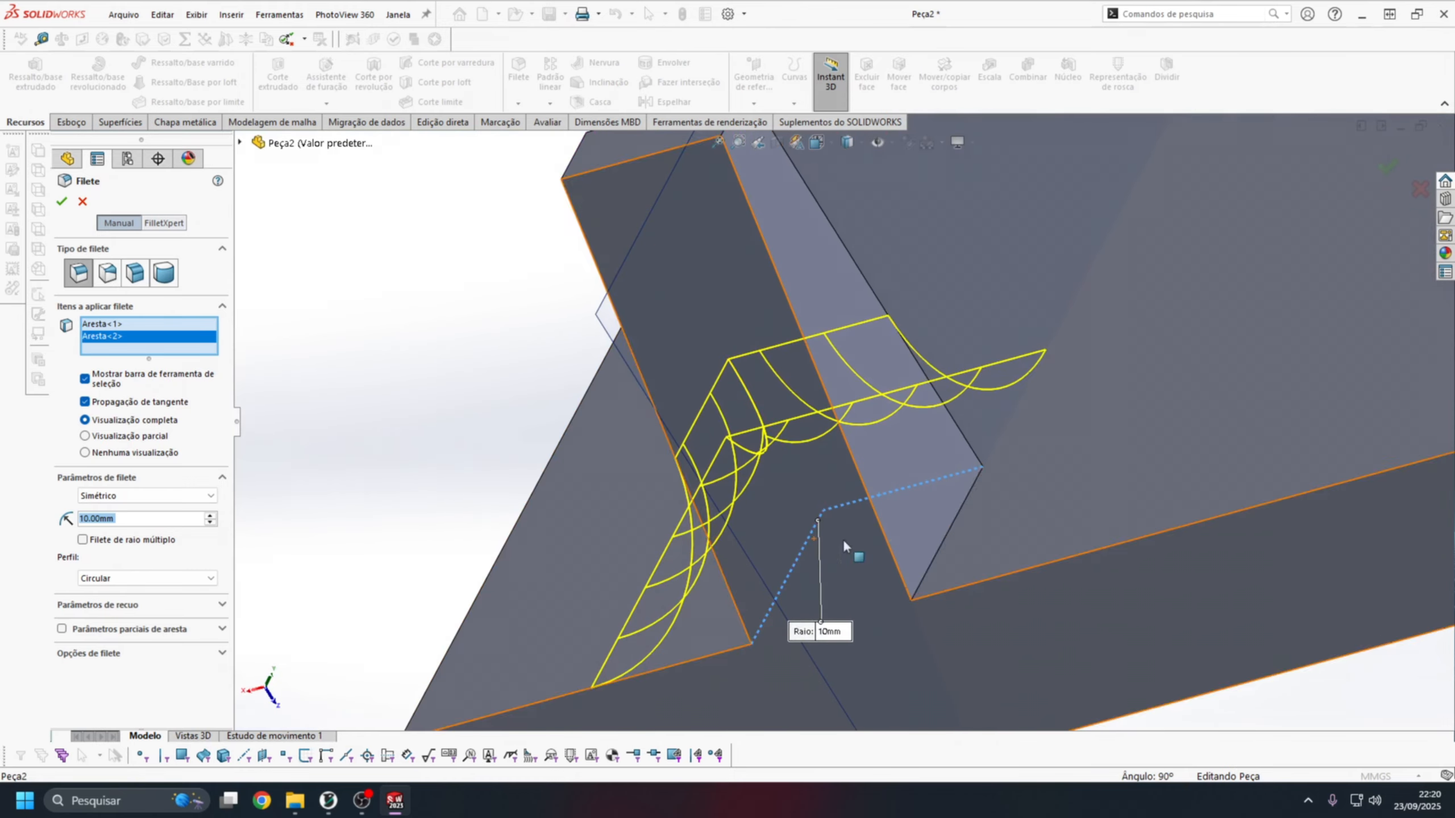
{"action": "left_click", "coordinate": [960, 514]}
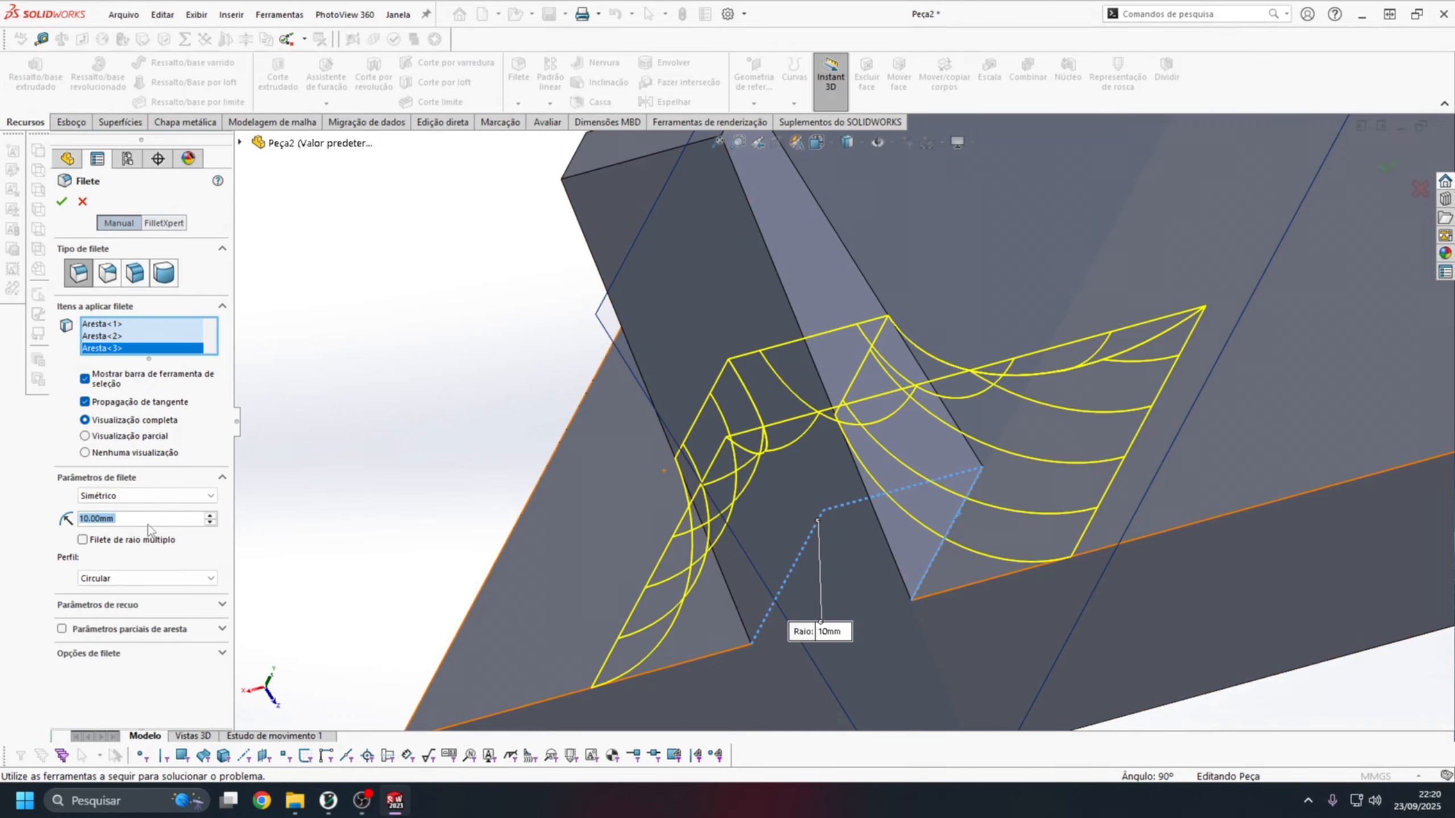
{"action": "type", "text": "2"}
{"action": "key", "text": "Return"}
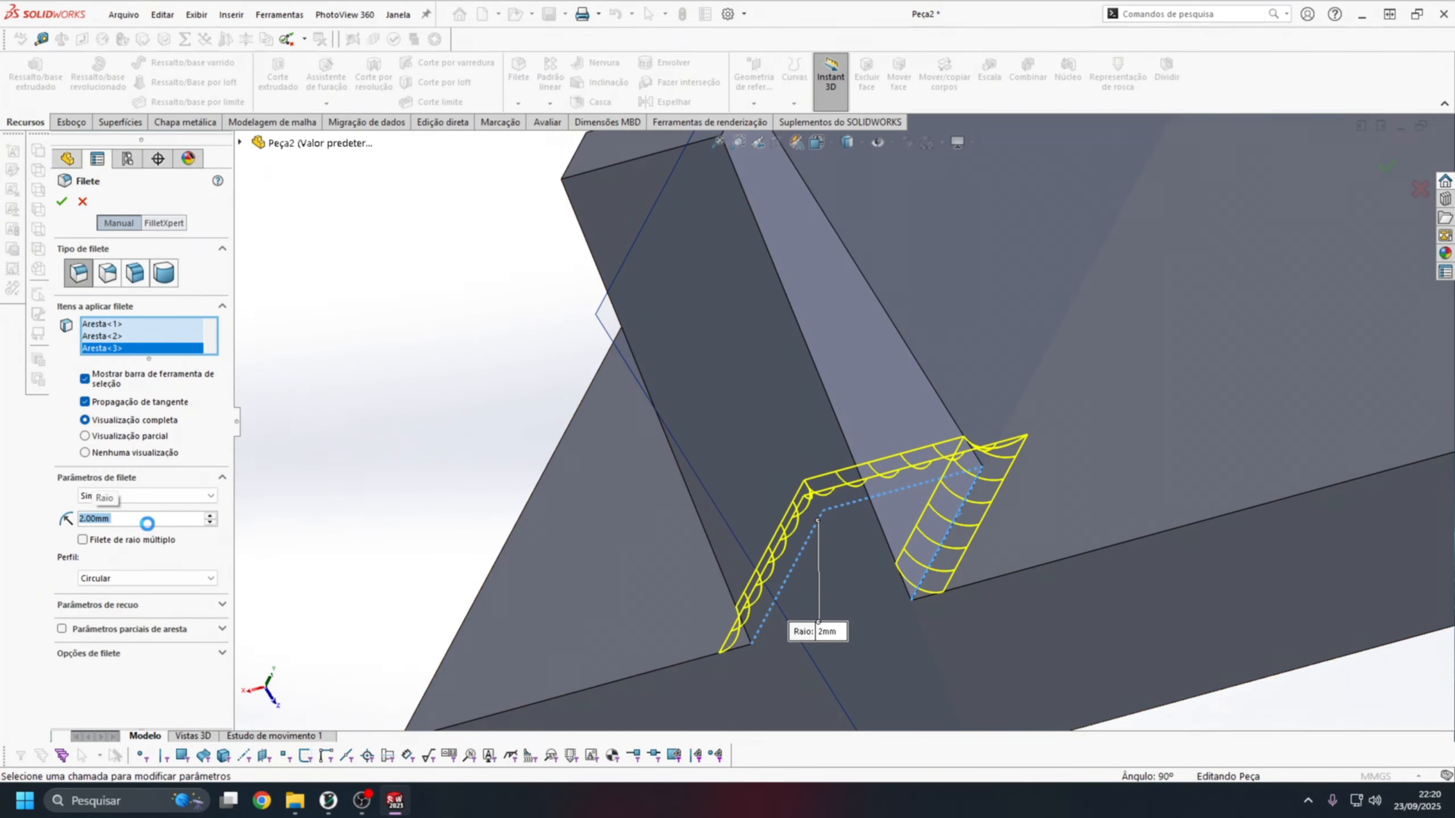
Start a linear pattern of the Ressalto-extrusão4 peg and its Filete1 fillet along the plate's long edge.
{"action": "middle_click_drag", "start_coordinate": [1017, 520], "coordinate": [980, 272]}
{"action": "scroll", "coordinate": [979, 271], "scroll_direction": "up", "scroll_amount": 3}
{"action": "scroll", "coordinate": [979, 270], "scroll_direction": "down", "scroll_amount": 1}
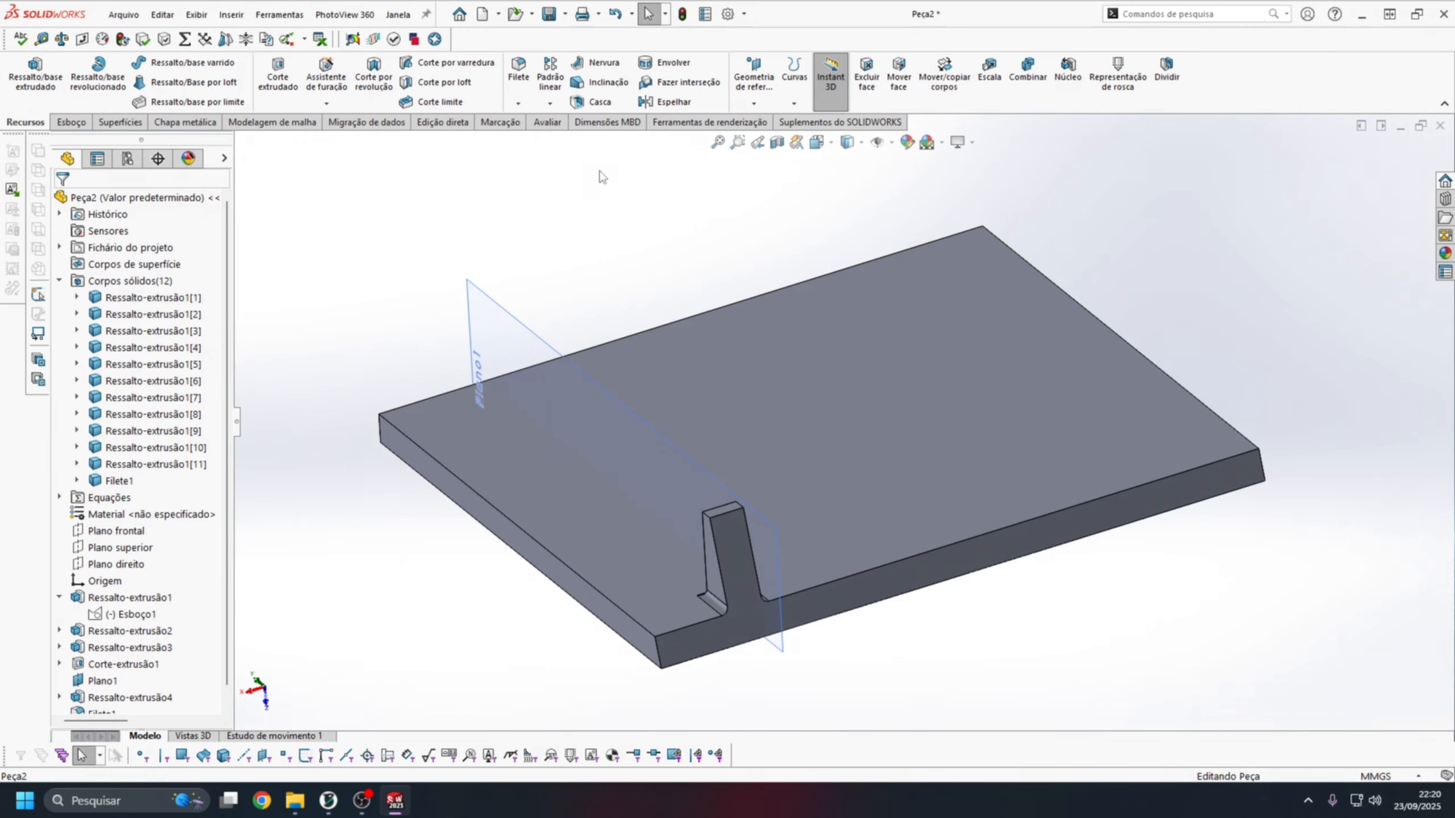
{"action": "left_click", "coordinate": [551, 77]}
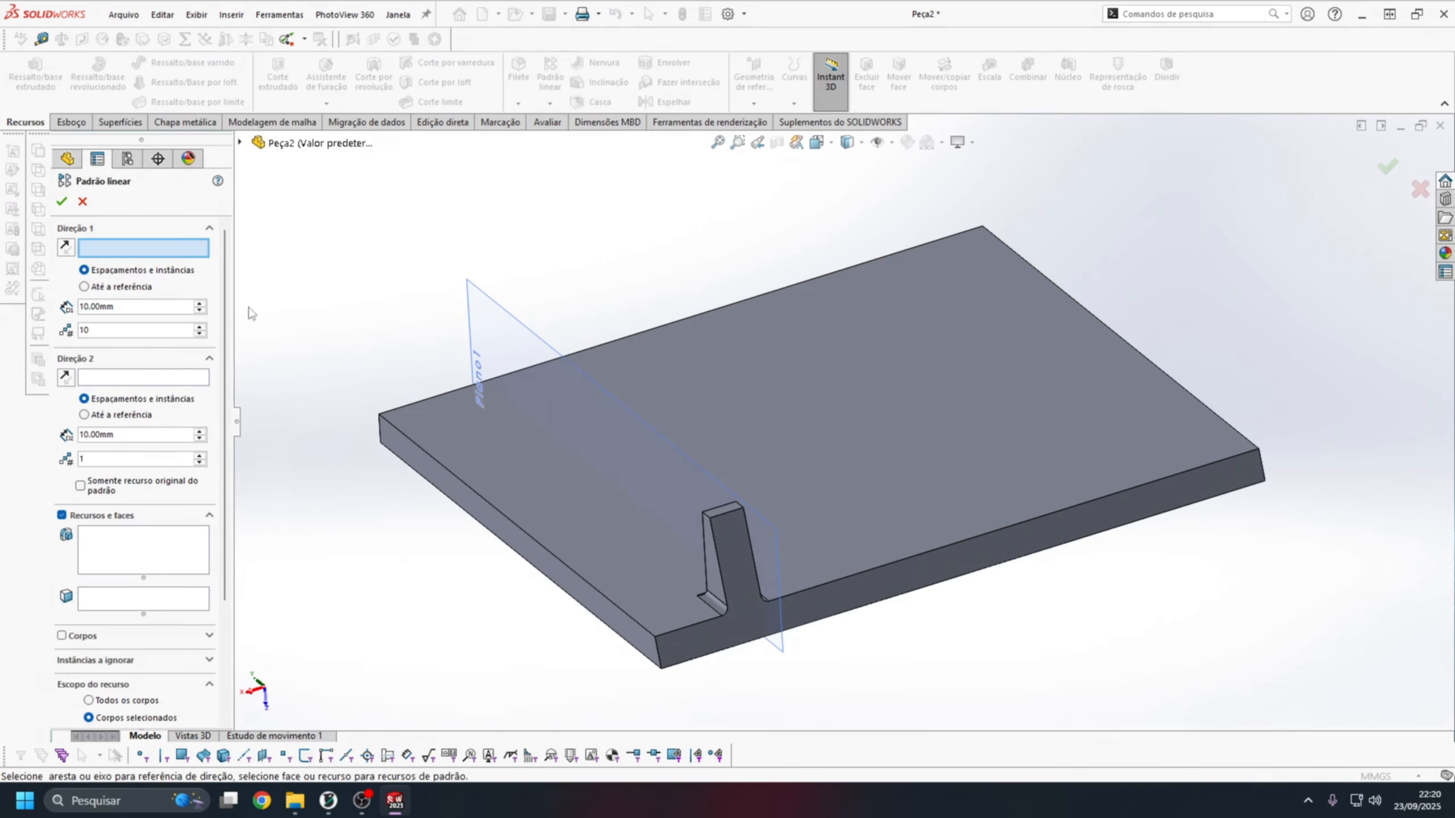
{"action": "left_click", "coordinate": [838, 580]}
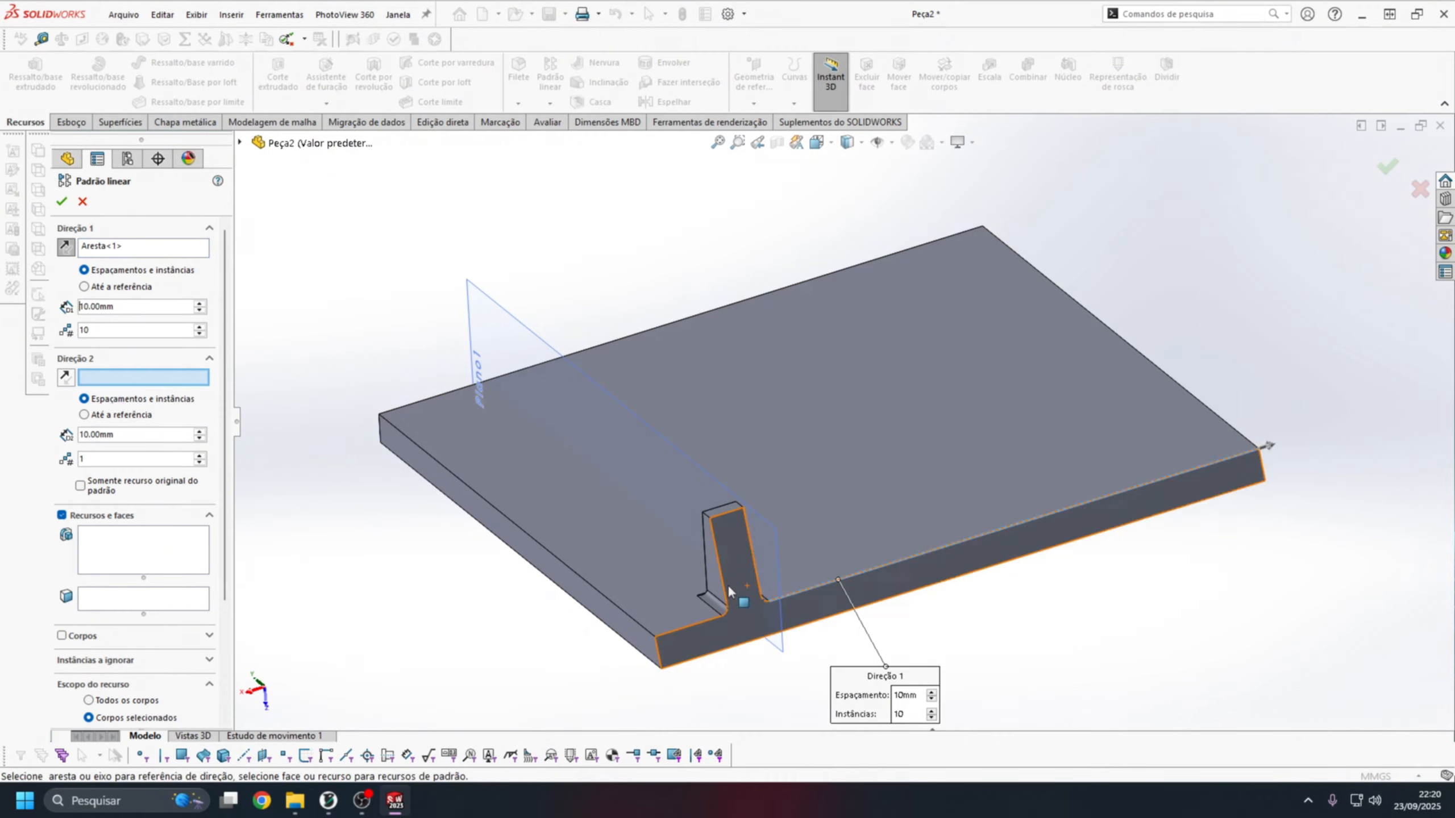
{"action": "left_click", "coordinate": [240, 143]}
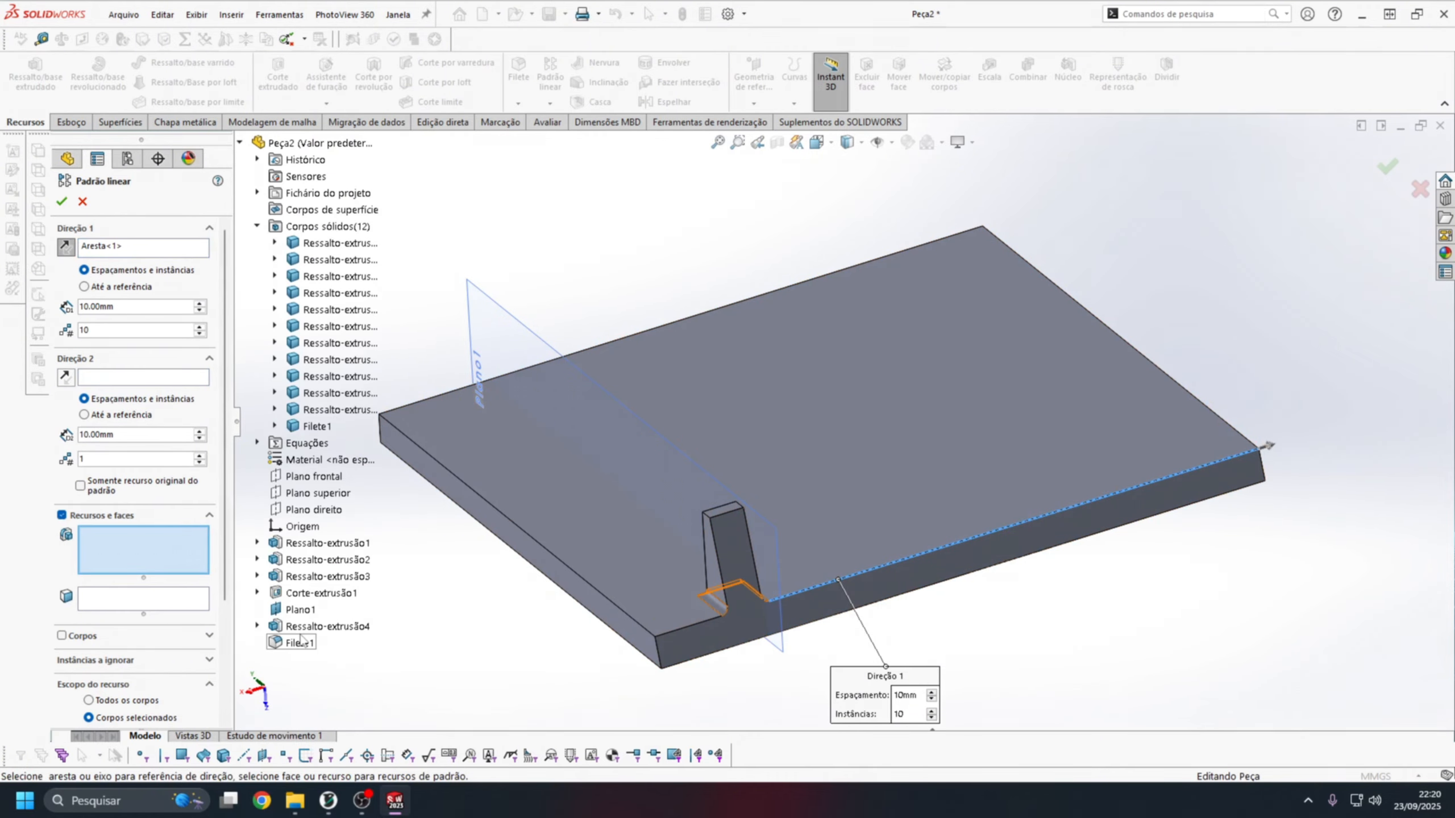
{"action": "left_click", "coordinate": [298, 627]}
{"action": "left_click", "coordinate": [298, 643]}
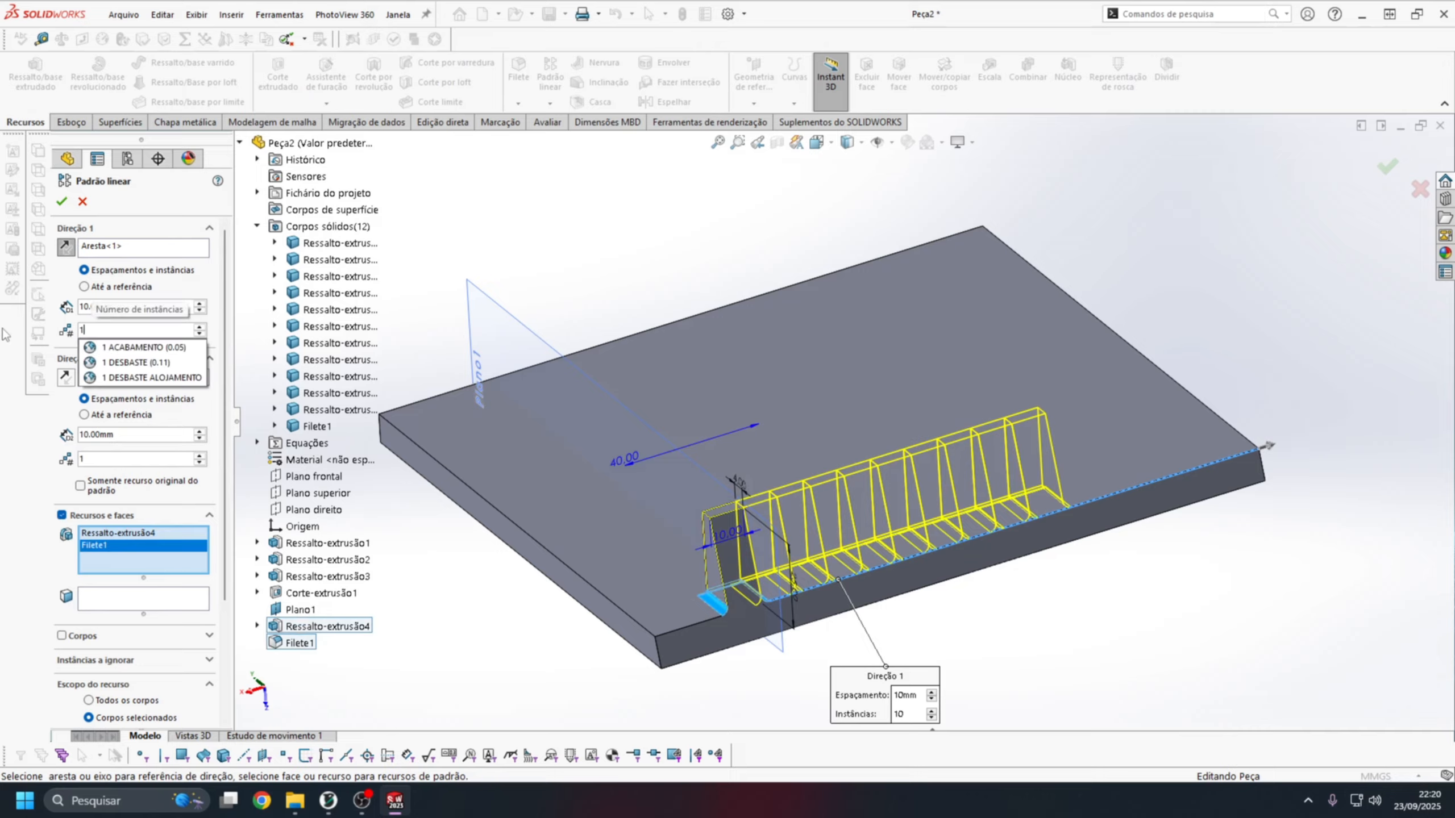
Set the pattern to 2 instances and adjust the spacing so both pegs sit about equally far from the plate's ends.
{"action": "key", "text": "Return"}
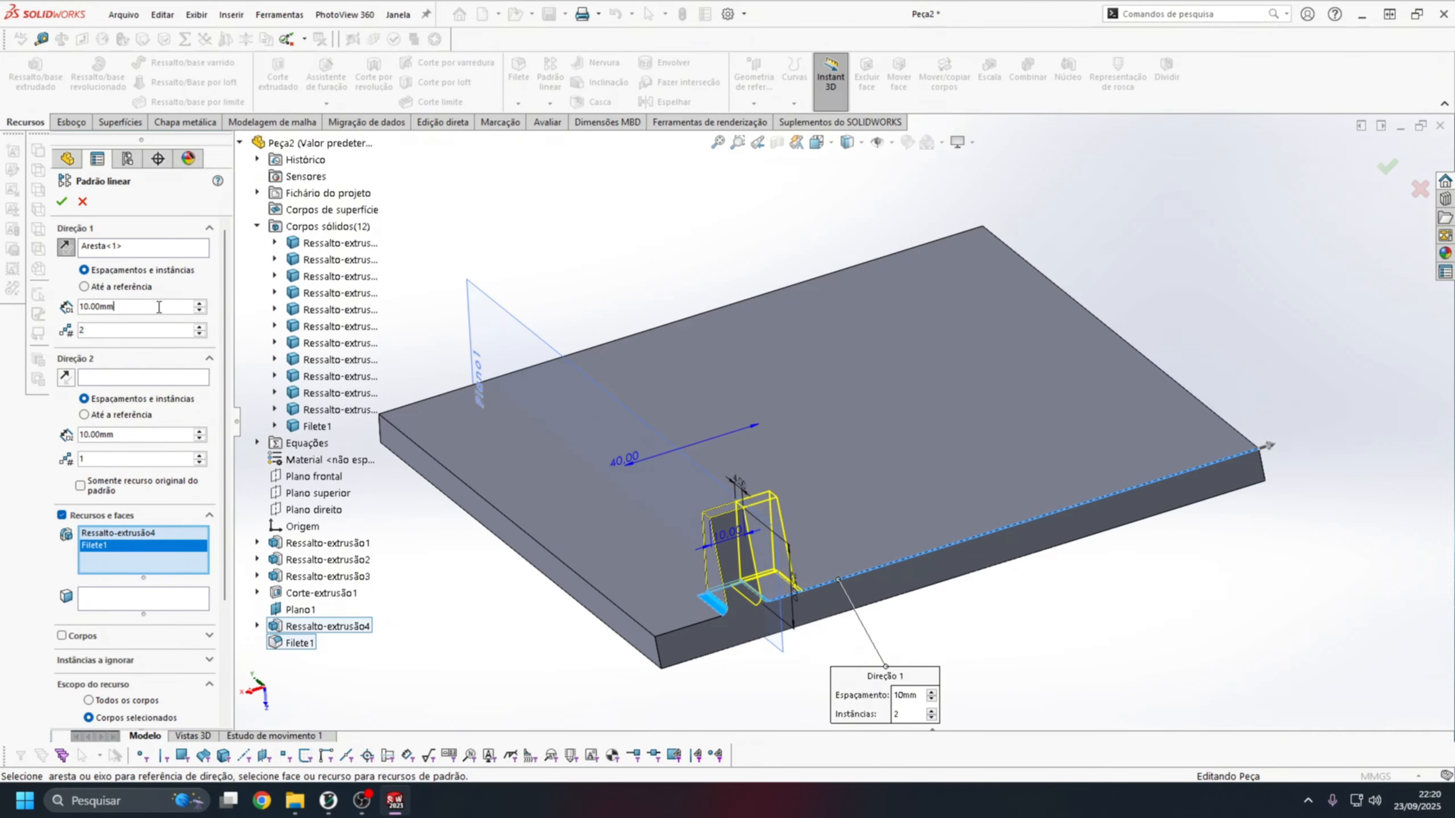
{"action": "type", "text": "50"}
{"action": "key", "text": "Return"}
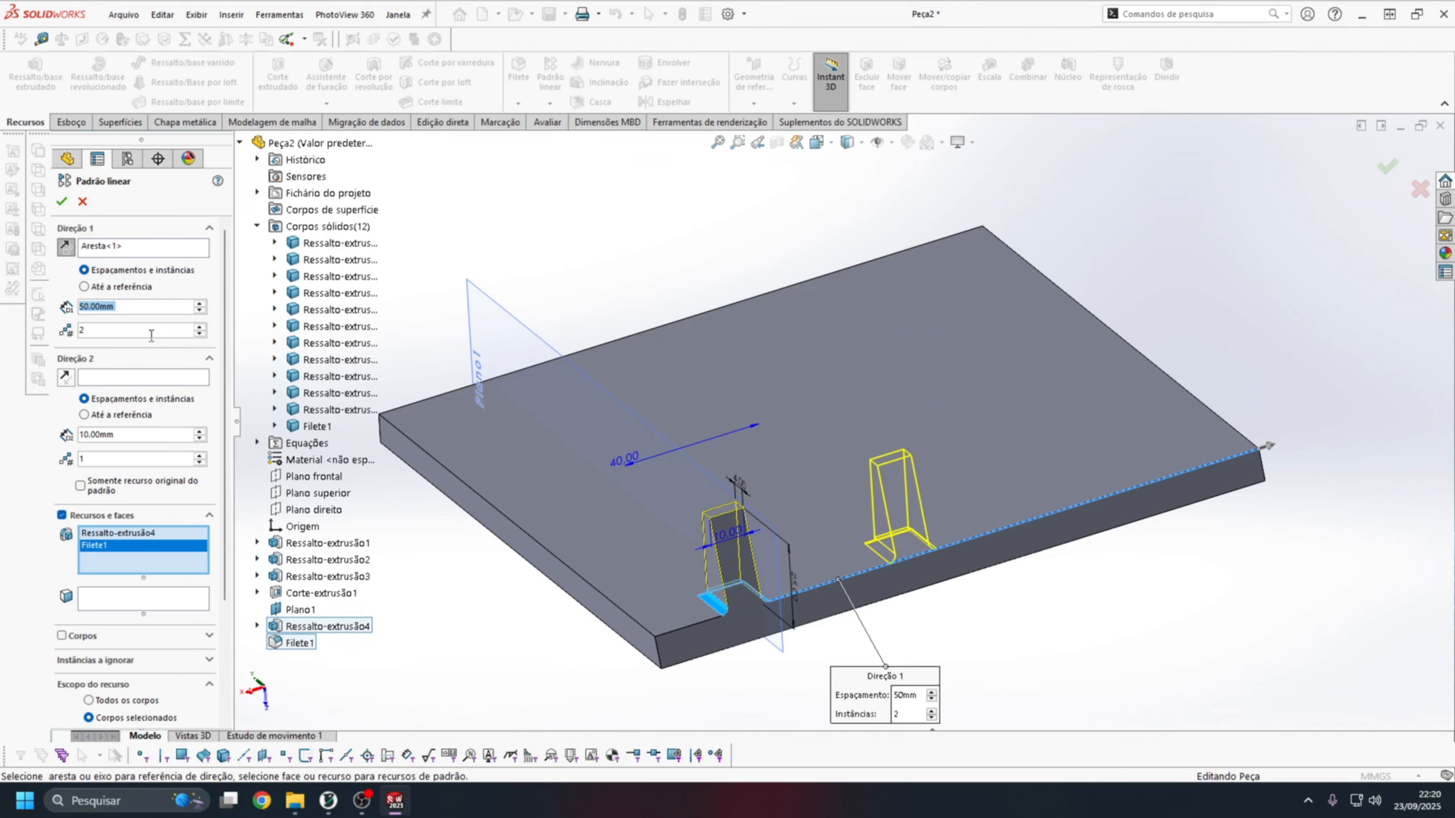
{"action": "key", "text": "Return"}
{"action": "type", "text": "120"}
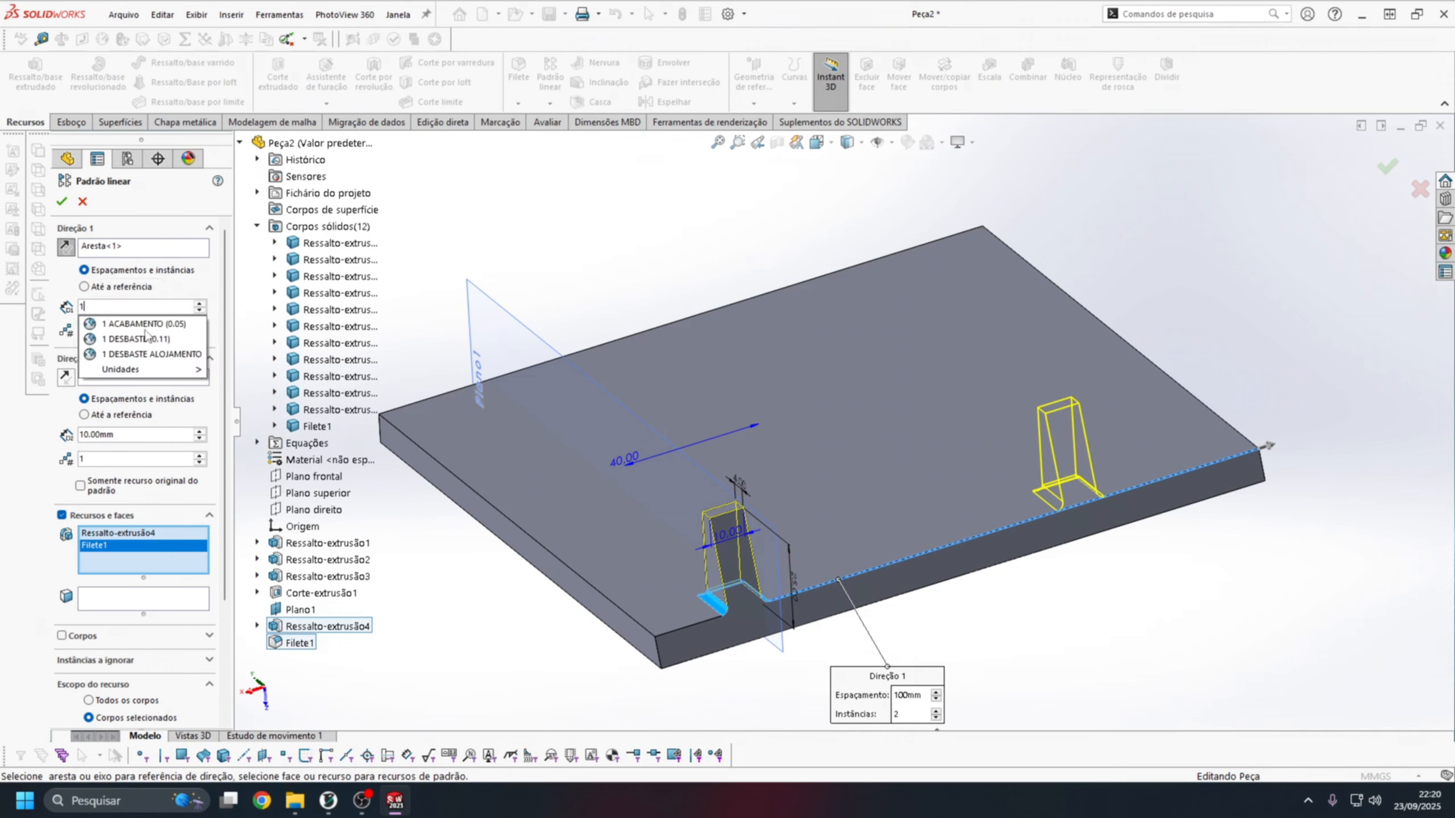
{"action": "key", "text": "Return"}
{"action": "middle_click_drag", "start_coordinate": [848, 372], "coordinate": [913, 392]}
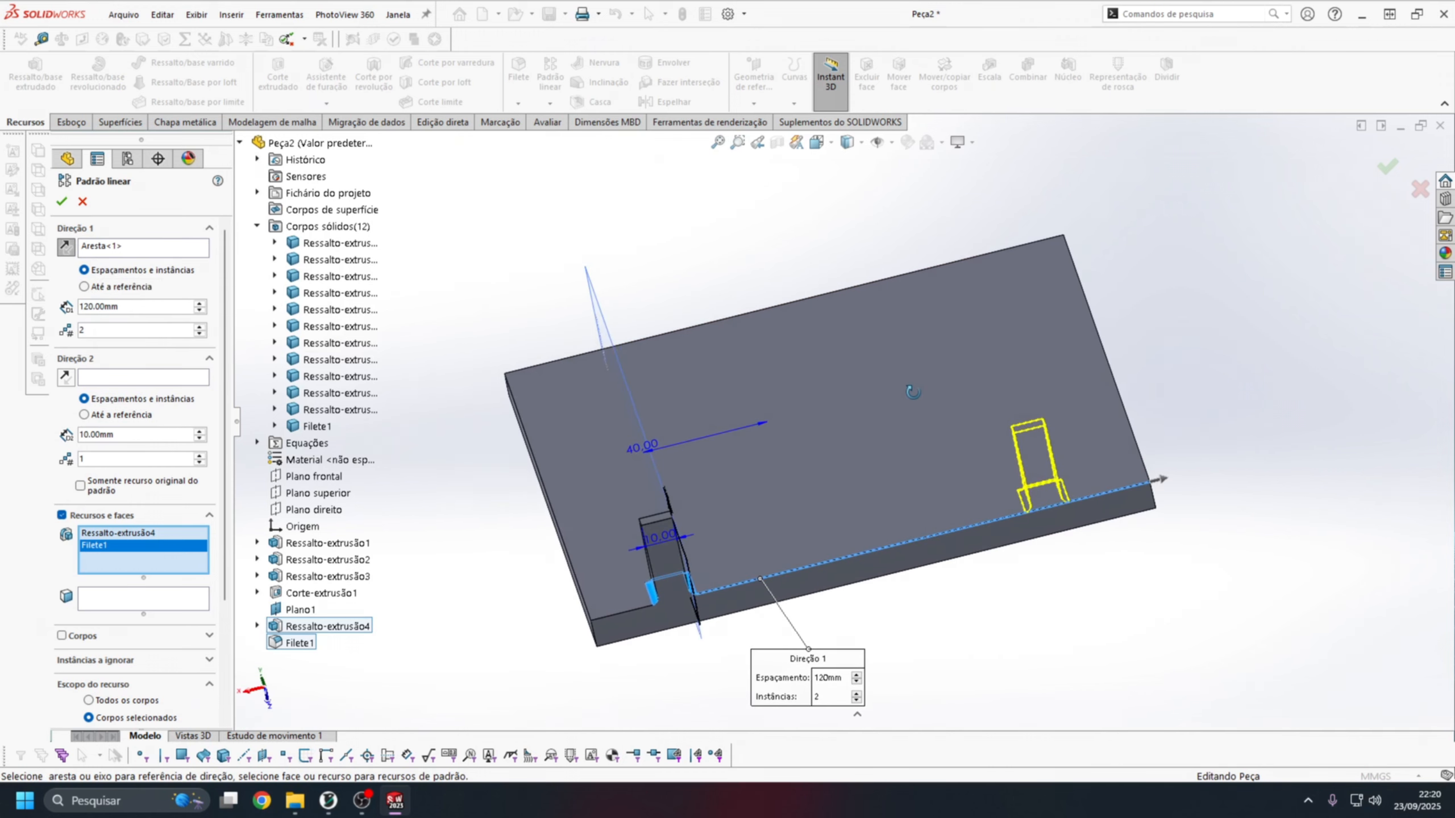
{"action": "type", "text": "1"}
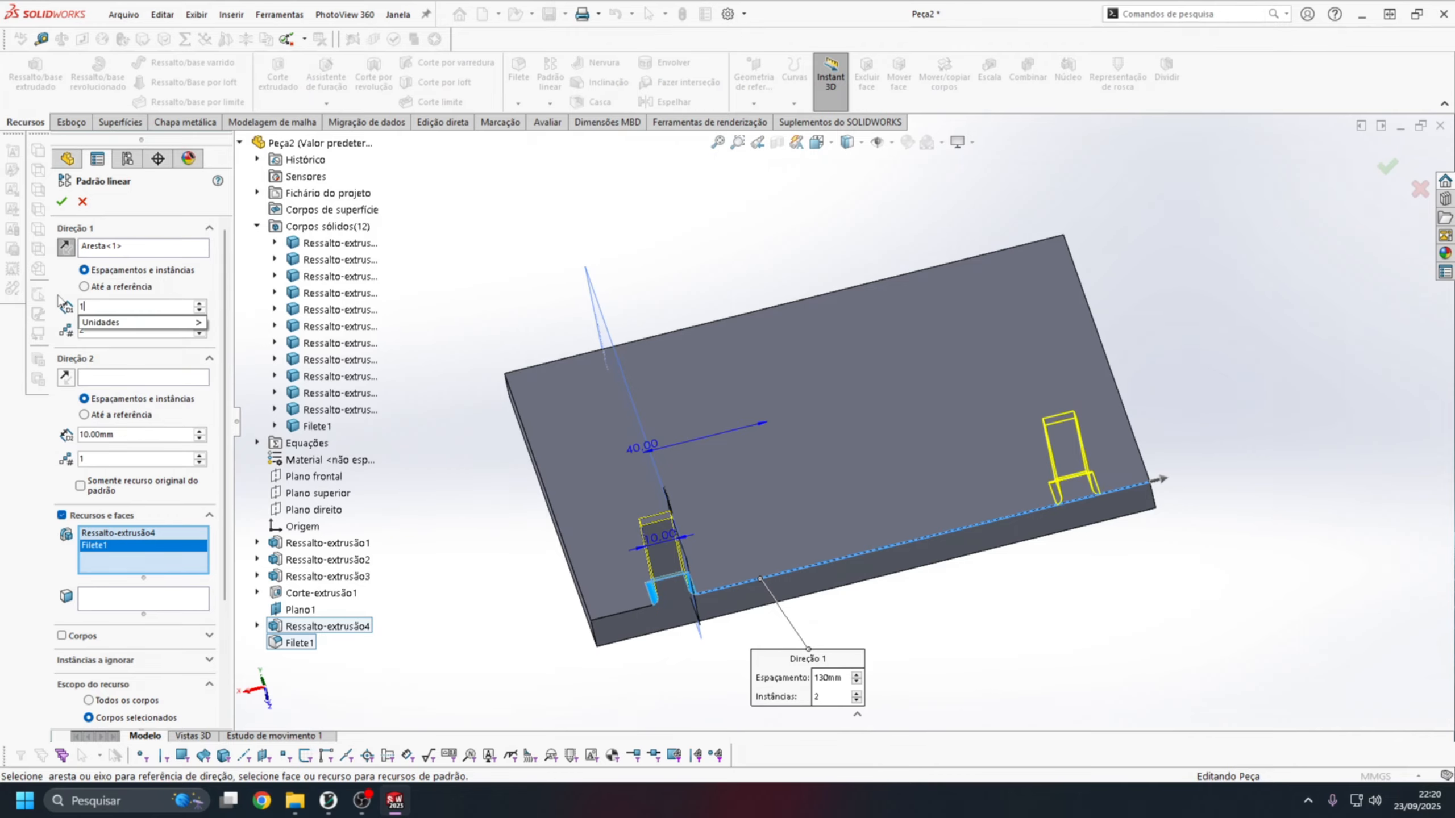
{"action": "left_click", "coordinate": [62, 201]}
Hide the reference plane Plano1.
{"action": "middle_click_drag", "start_coordinate": [894, 401], "coordinate": [865, 376]}
{"action": "scroll", "coordinate": [868, 402], "scroll_direction": "up", "scroll_amount": 1}
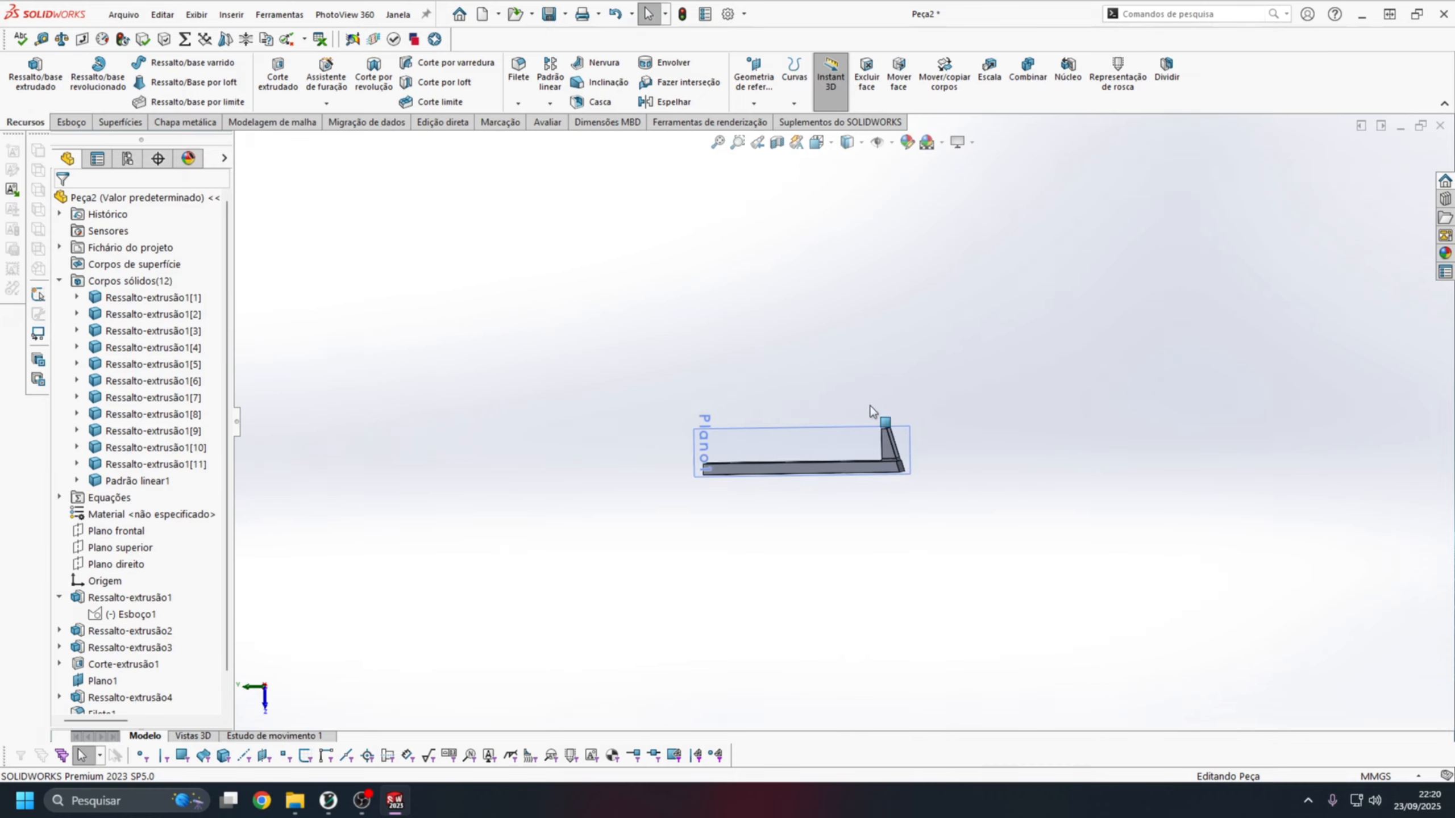
{"action": "scroll", "coordinate": [870, 414], "scroll_direction": "down", "scroll_amount": 7}
{"action": "middle_click_drag", "start_coordinate": [1052, 268], "coordinate": [991, 365]}
{"action": "scroll", "coordinate": [991, 367], "scroll_direction": "down", "scroll_amount": 5}
{"action": "left_click", "coordinate": [795, 331]}
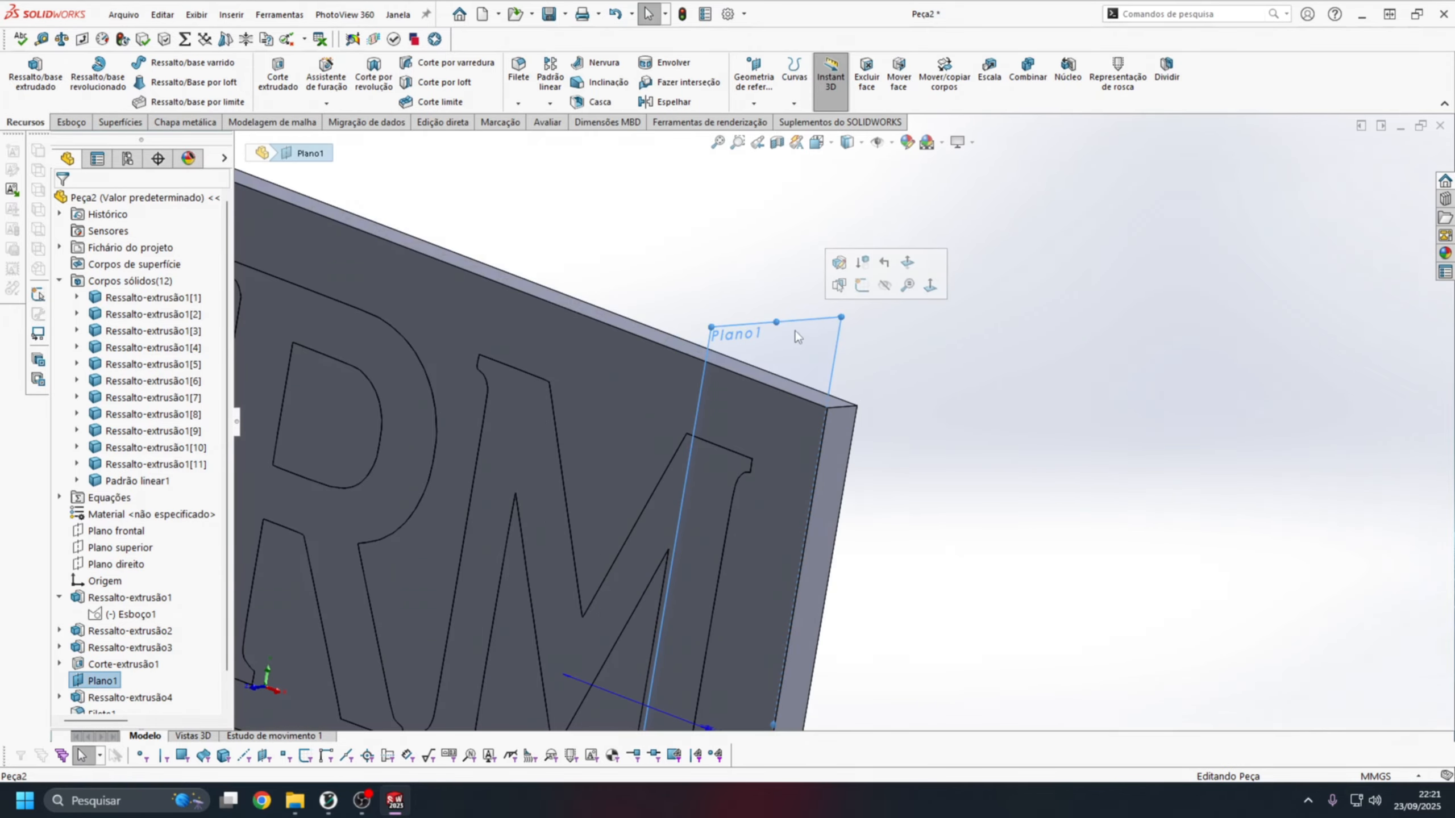
{"action": "left_click", "coordinate": [884, 292]}
Examine the logo side of the plate both square-on and at an angle.
{"action": "scroll", "coordinate": [849, 409], "scroll_direction": "up", "scroll_amount": 6}
{"action": "scroll", "coordinate": [802, 510], "scroll_direction": "down", "scroll_amount": 3}
{"action": "scroll", "coordinate": [750, 486], "scroll_direction": "up", "scroll_amount": 3}
{"action": "middle_click_drag", "start_coordinate": [755, 481], "coordinate": [819, 357]}
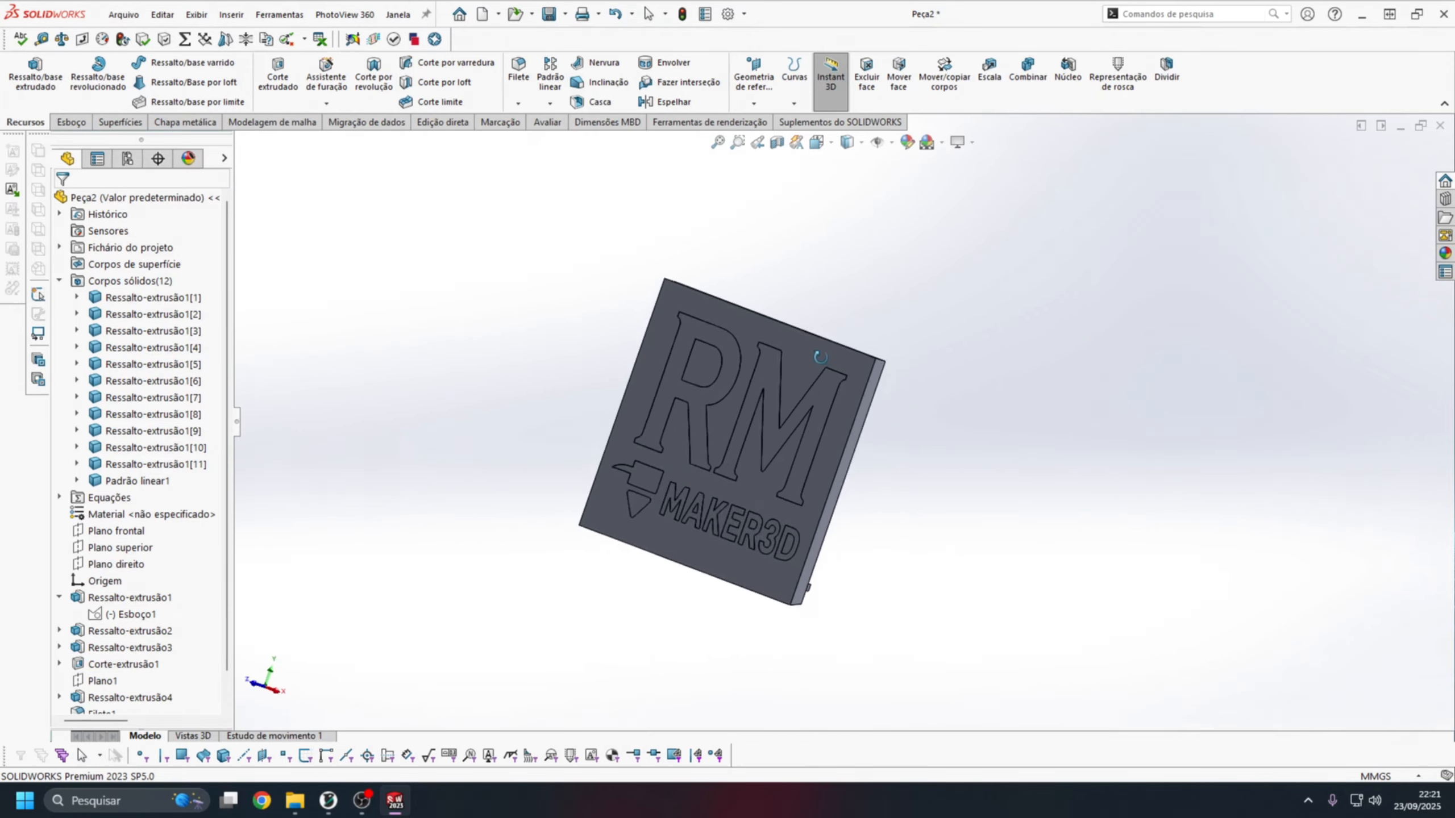
{"action": "key", "text": "space"}
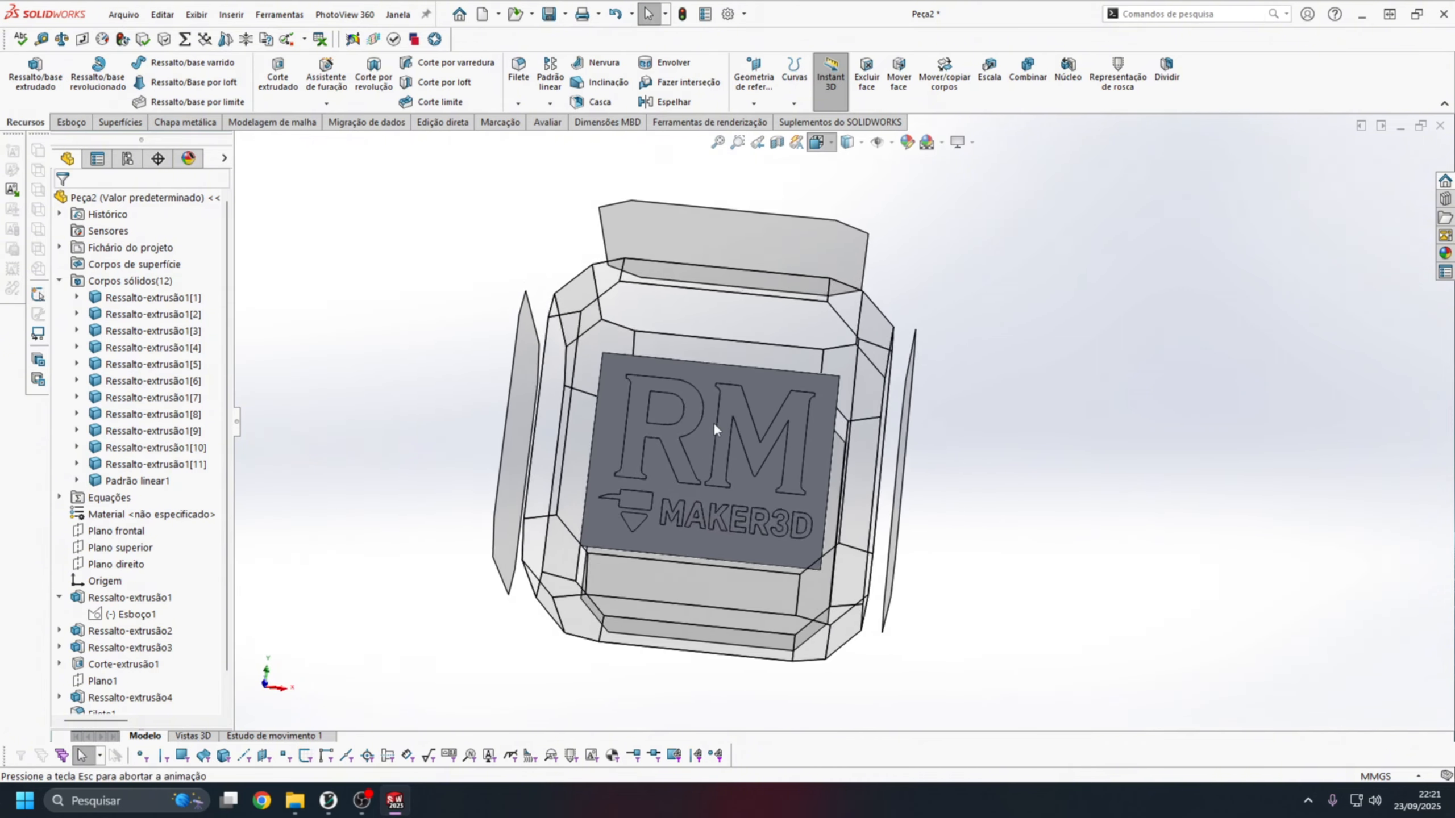
{"action": "left_click", "coordinate": [713, 428]}
{"action": "middle_click_drag", "start_coordinate": [1023, 406], "coordinate": [868, 425]}
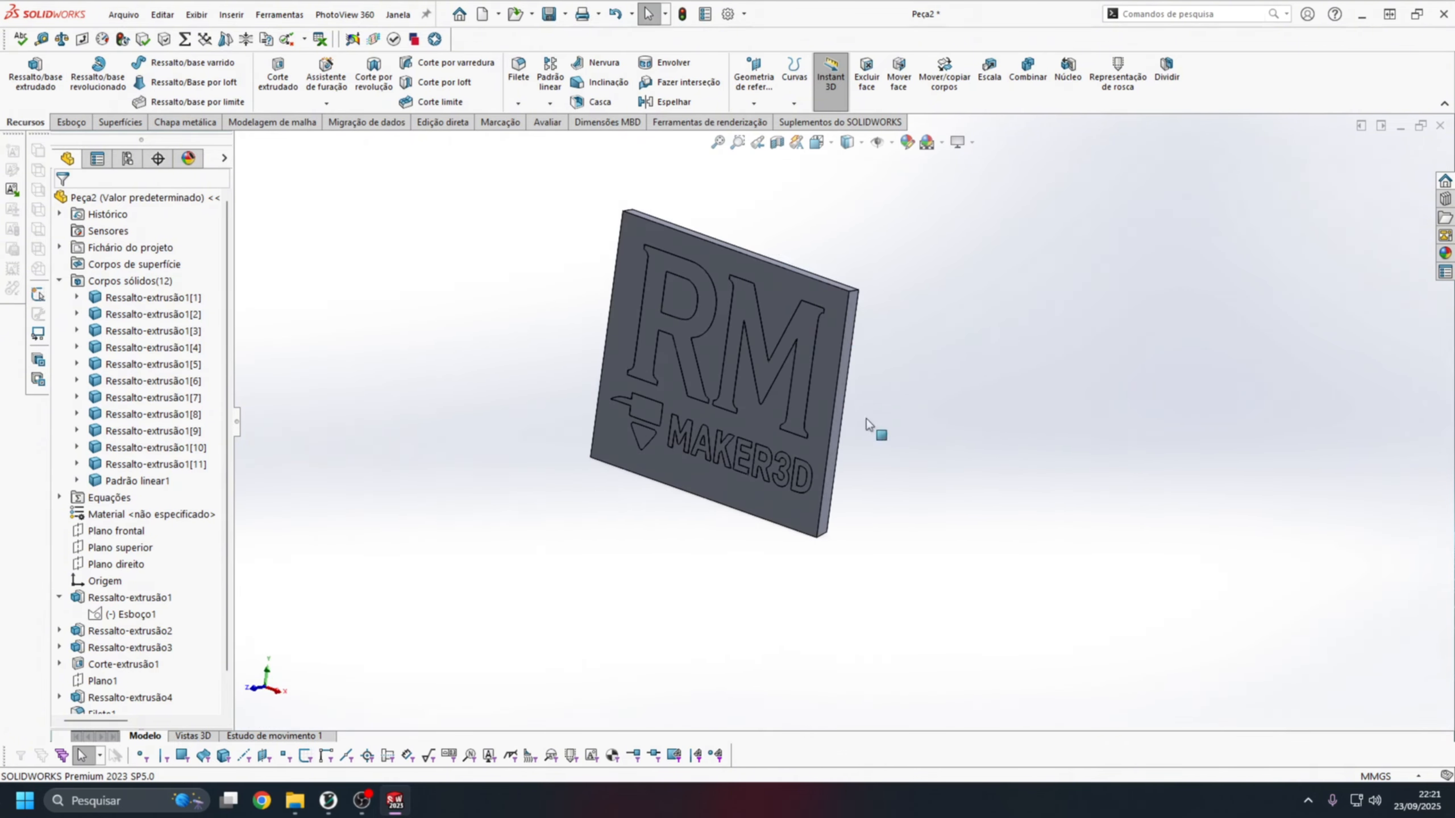
{"action": "scroll", "coordinate": [675, 132], "scroll_direction": "up", "scroll_amount": 2}
Save the part as a STEP AP214 file named logo_step in the Logo folder.
{"action": "left_click", "coordinate": [565, 16]}
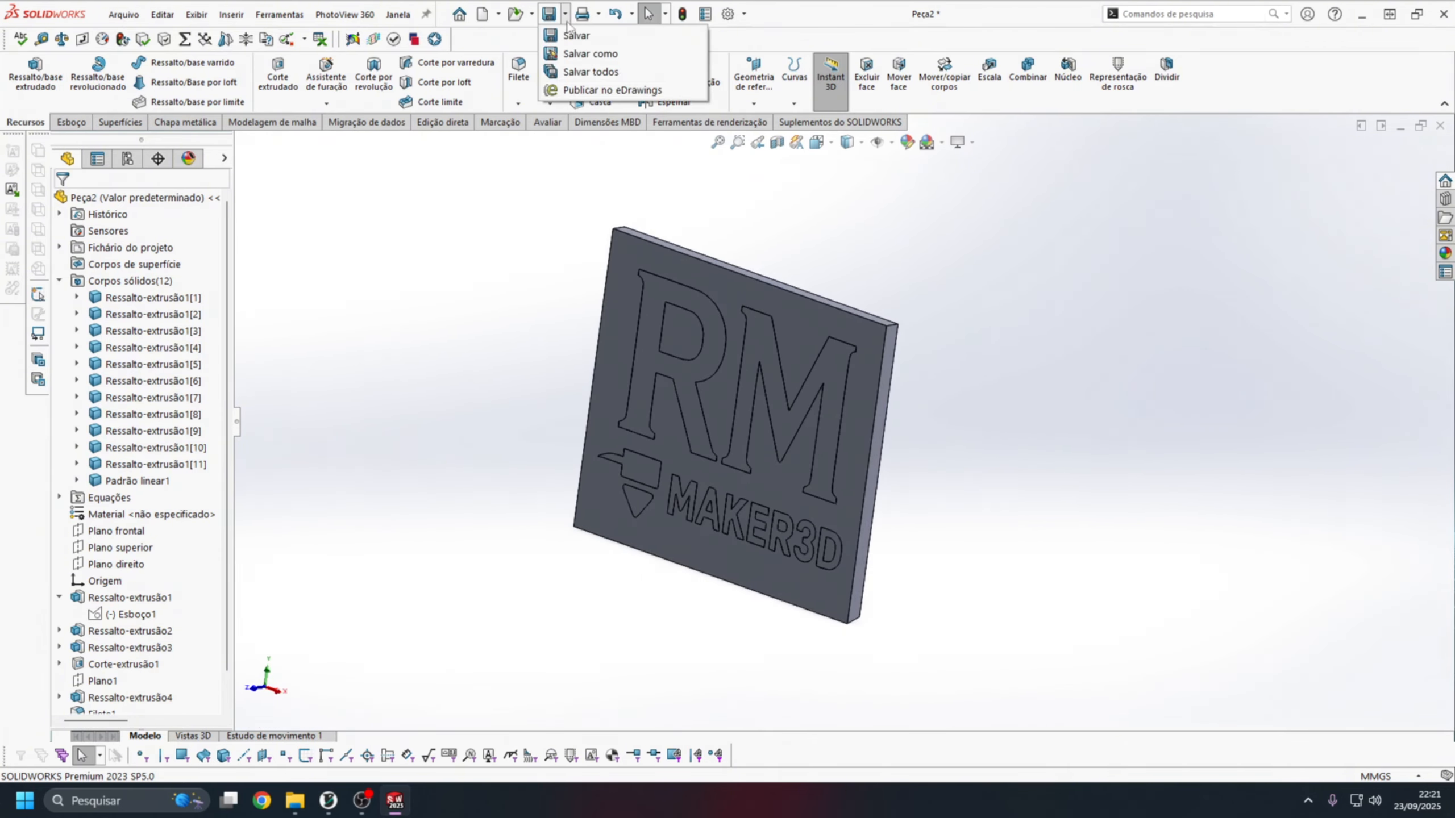
{"action": "left_click", "coordinate": [590, 54]}
{"action": "left_click", "coordinate": [143, 628]}
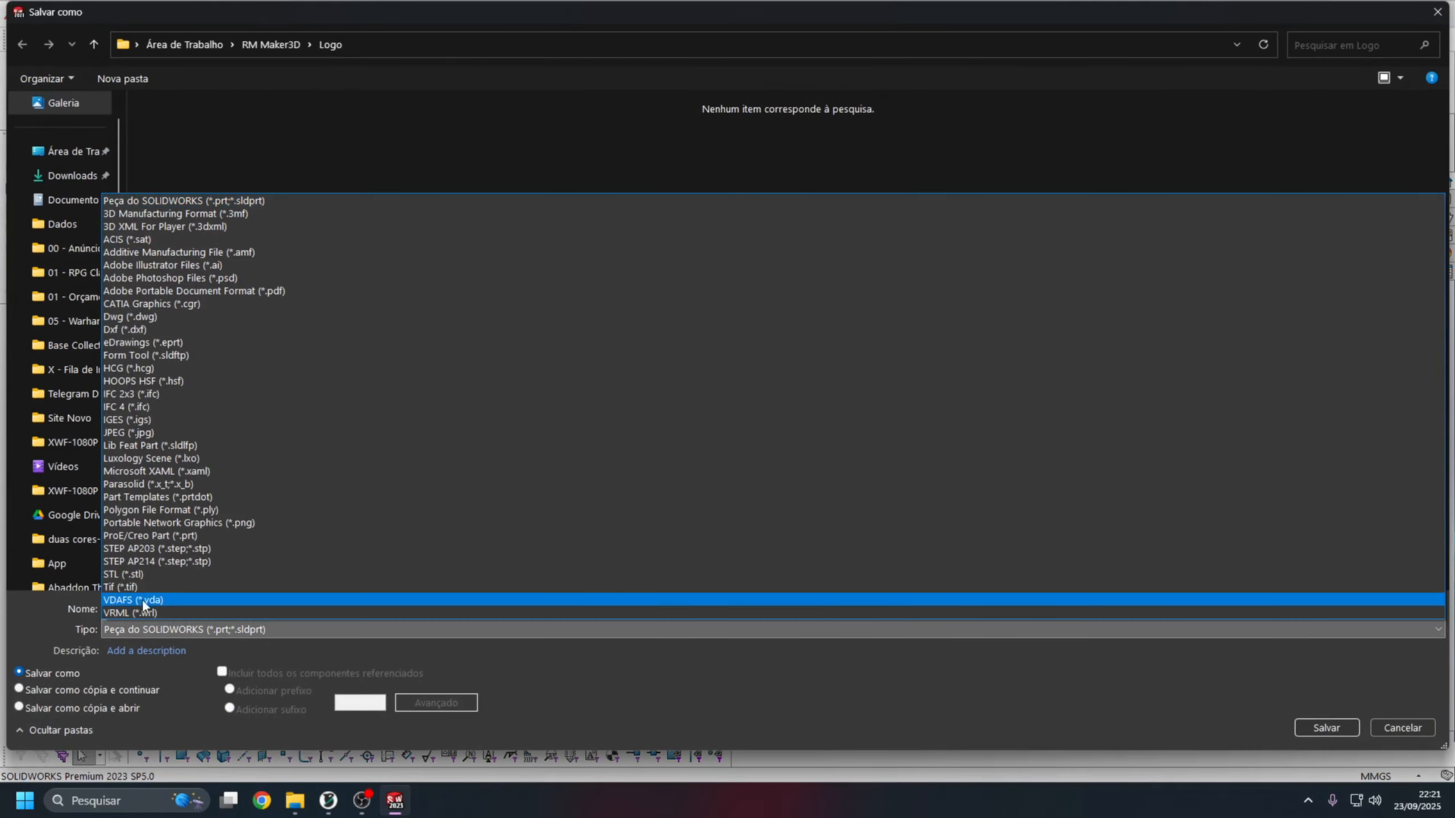
{"action": "left_click", "coordinate": [156, 561]}
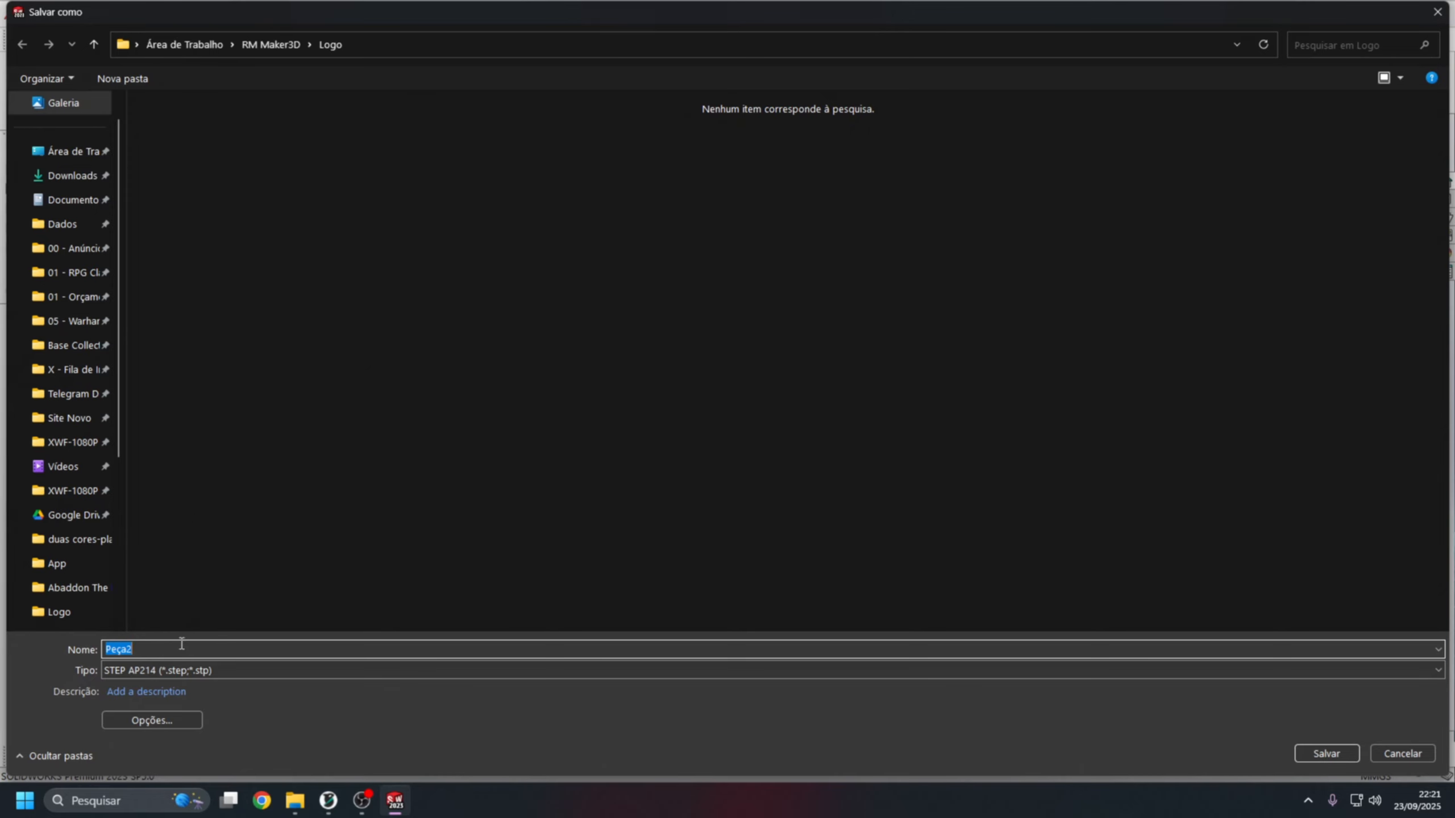
{"action": "type", "text": "lo"}
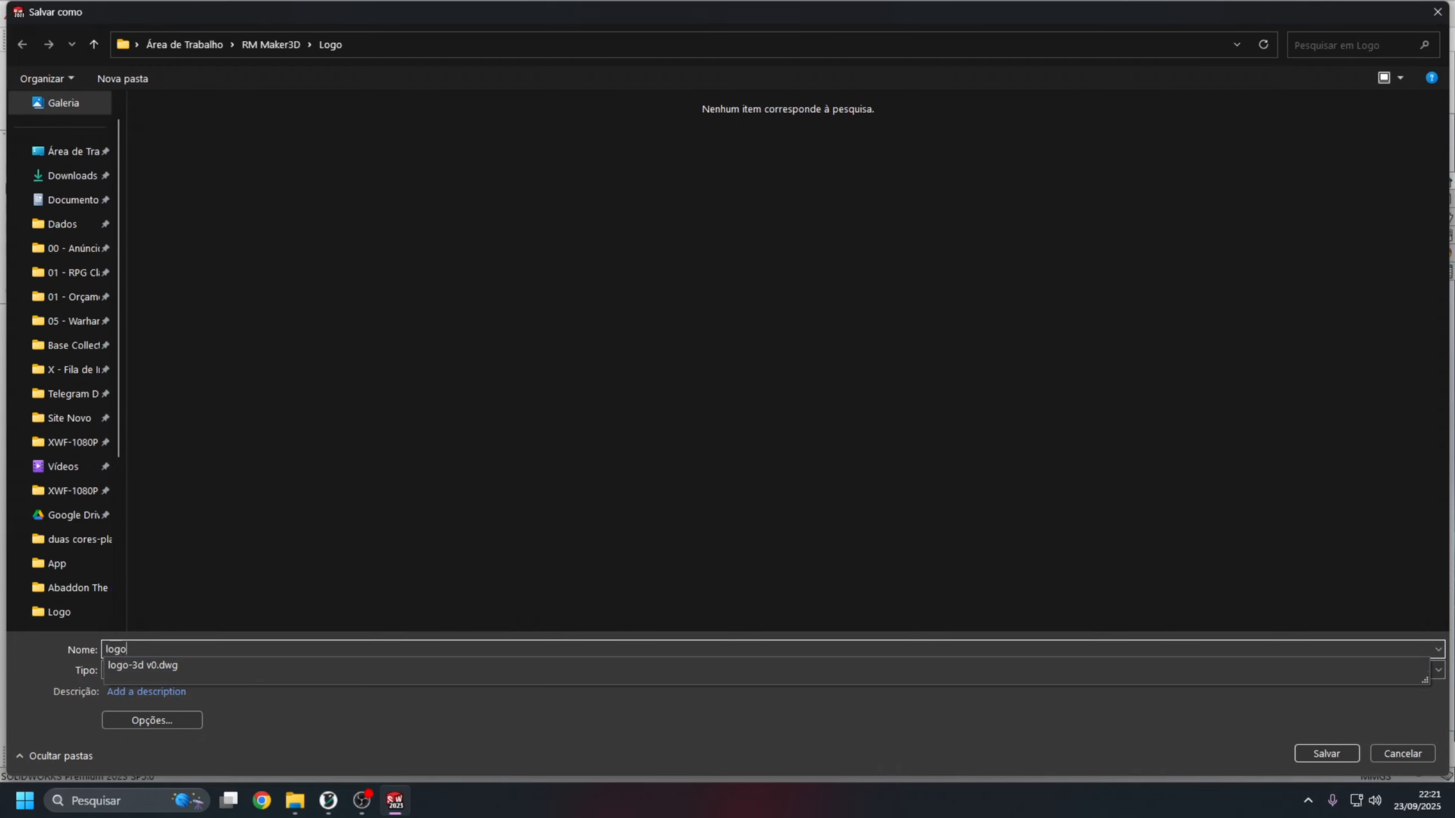
{"action": "type", "text": "go_step"}
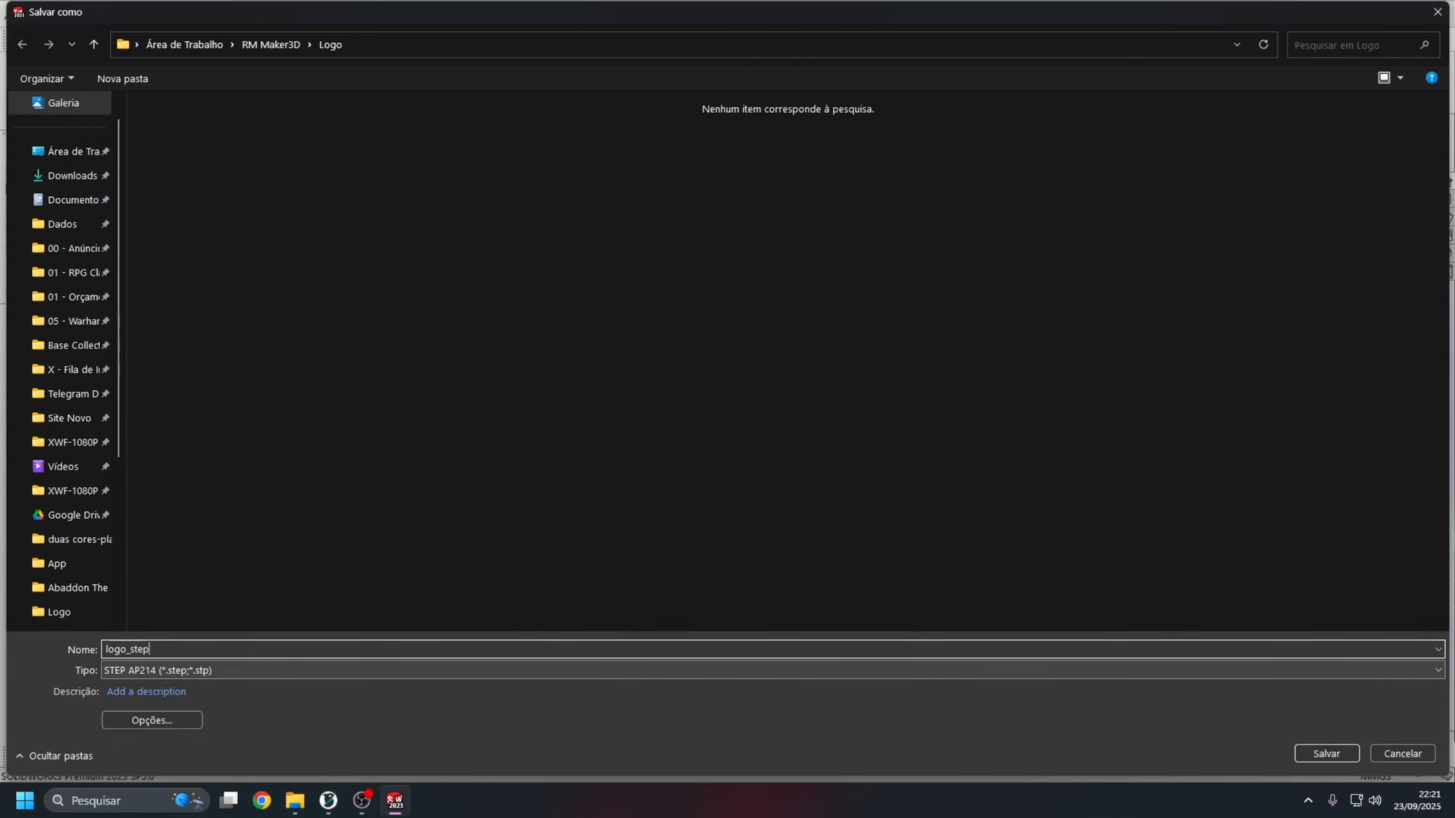
{"action": "key", "text": "Return"}
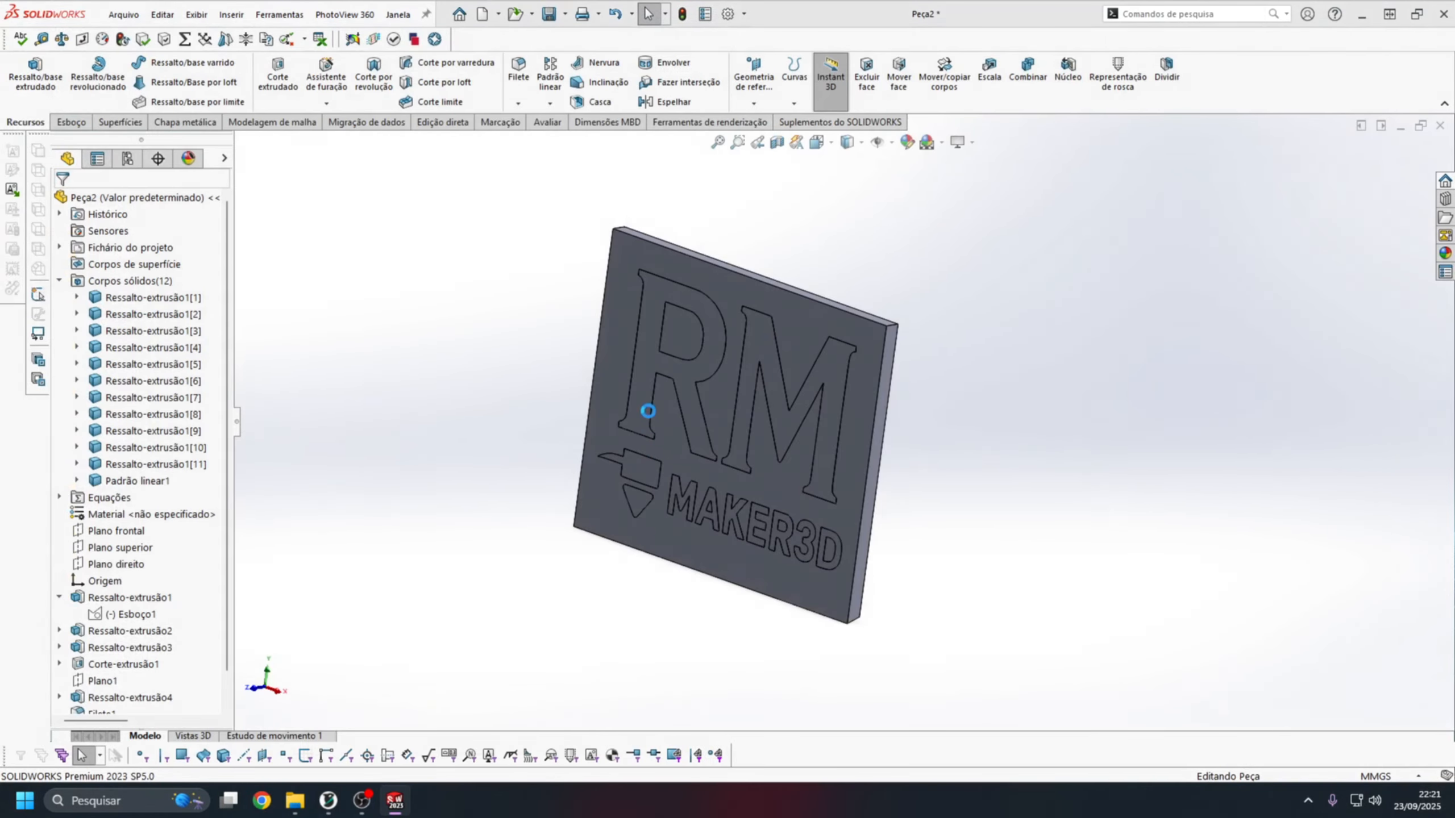
Switch to OrcaSlicer and import logo_step.STEP onto the empty print bed.
{"action": "left_click", "coordinate": [328, 797]}
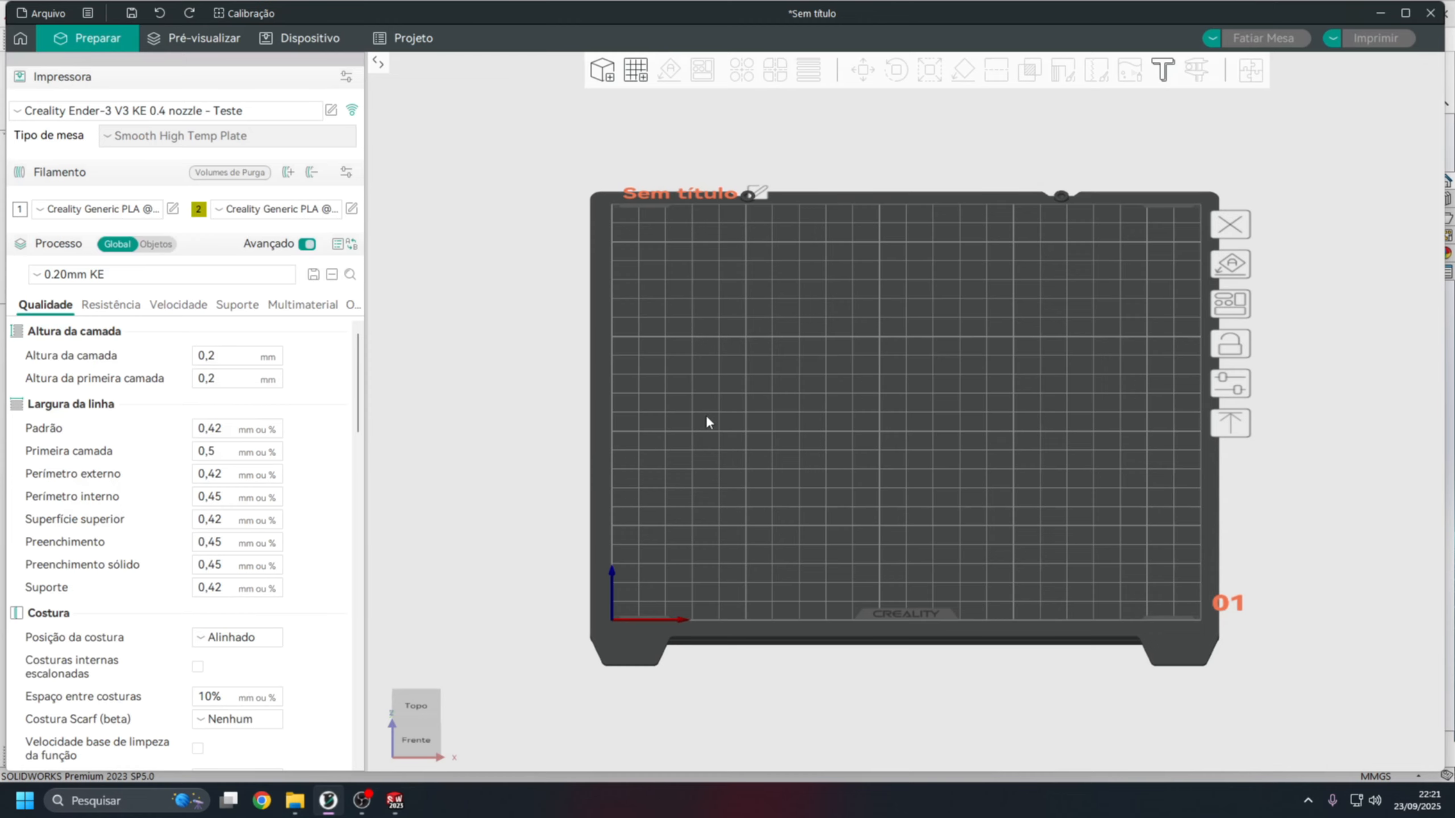
{"action": "scroll", "coordinate": [983, 362], "scroll_direction": "up", "scroll_amount": 1}
{"action": "scroll", "coordinate": [1059, 390], "scroll_direction": "down", "scroll_amount": 2}
{"action": "scroll", "coordinate": [1138, 415], "scroll_direction": "up", "scroll_amount": 1}
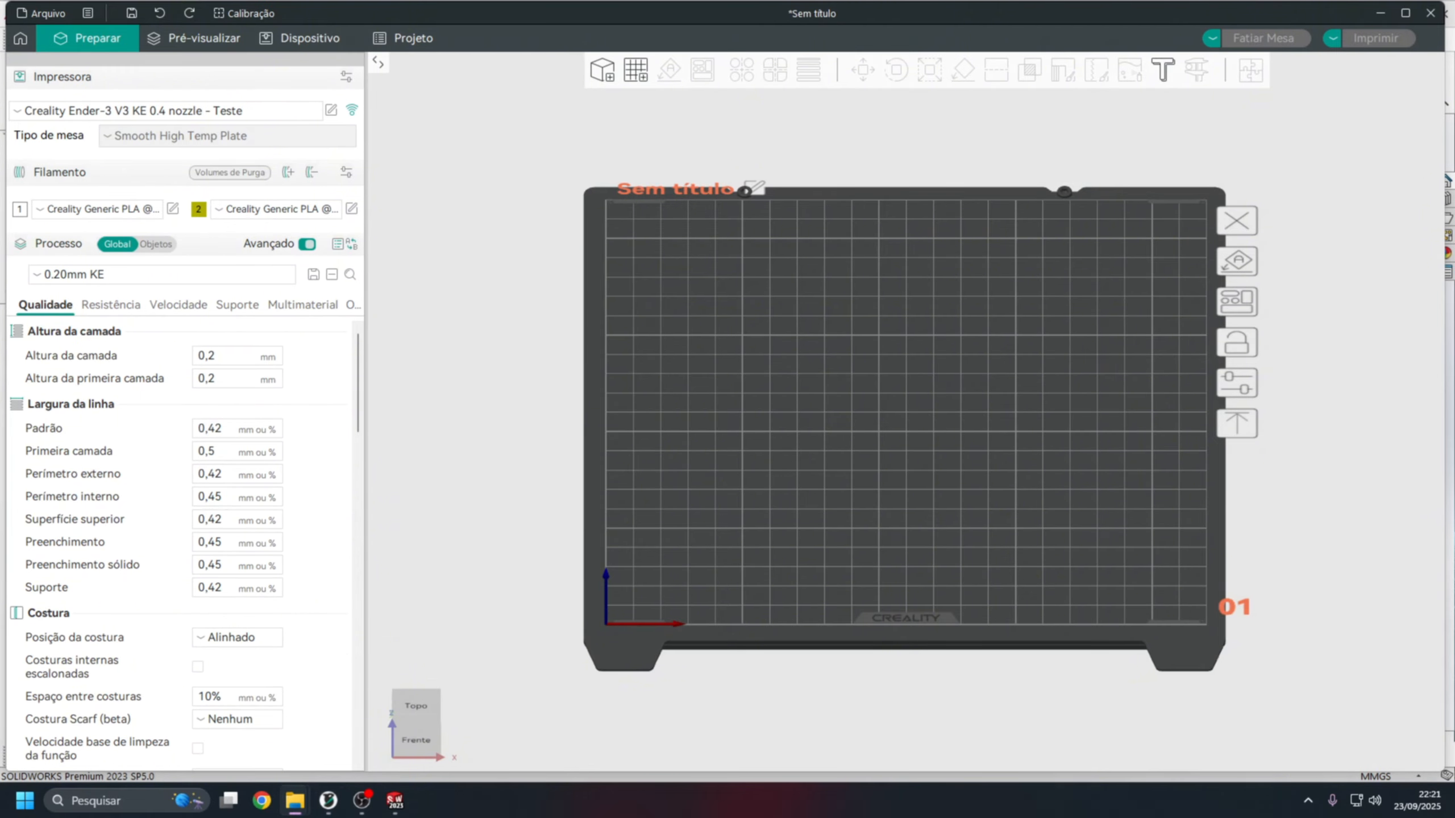
{"action": "left_click_drag", "start_coordinate": [937, 381], "coordinate": [833, 400]}
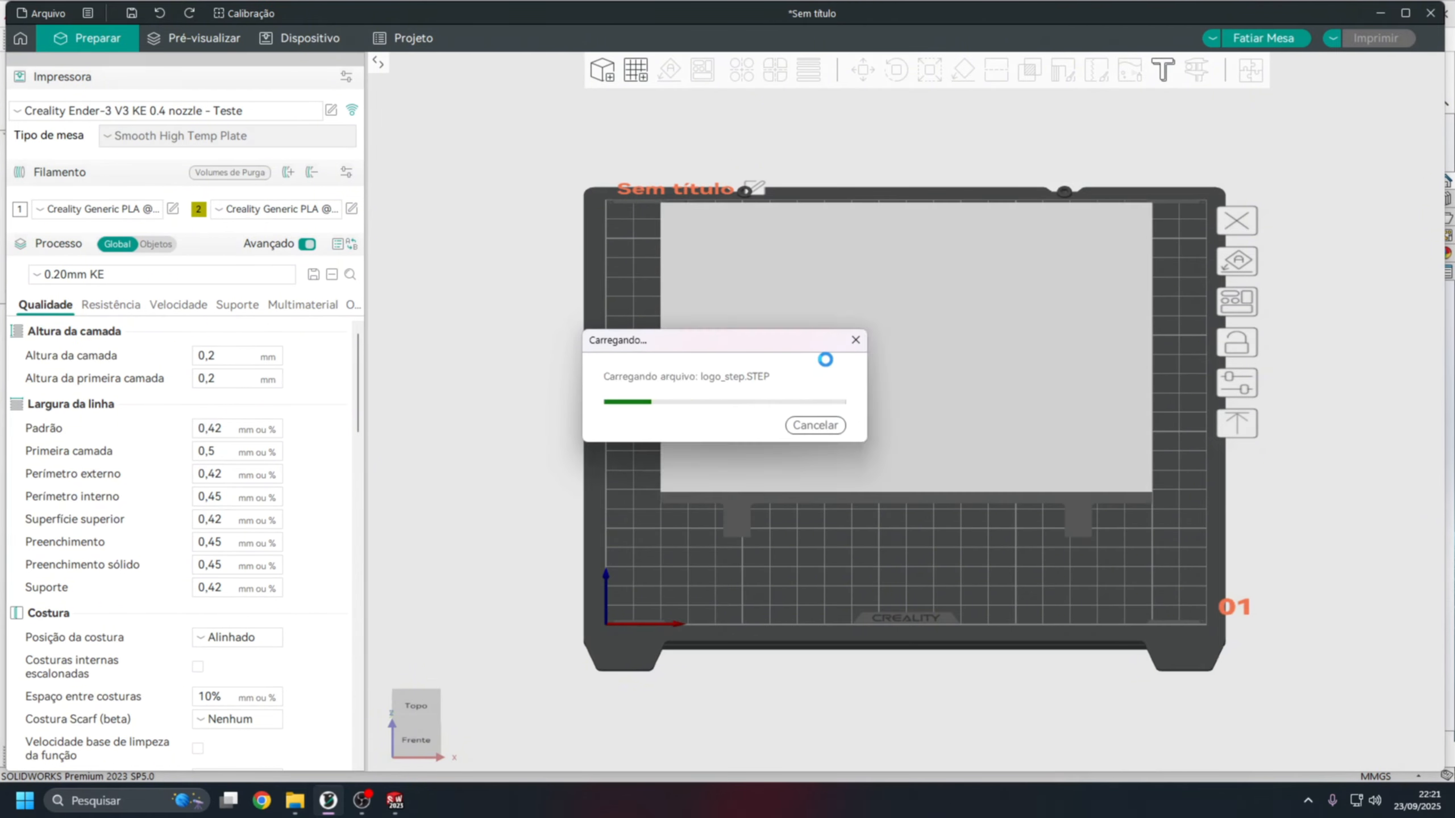
Lay the model with its large logo face flat on the bed so the pegs point upward.
{"action": "left_click_drag", "start_coordinate": [916, 500], "coordinate": [917, 152]}
{"action": "left_click", "coordinate": [969, 71]}
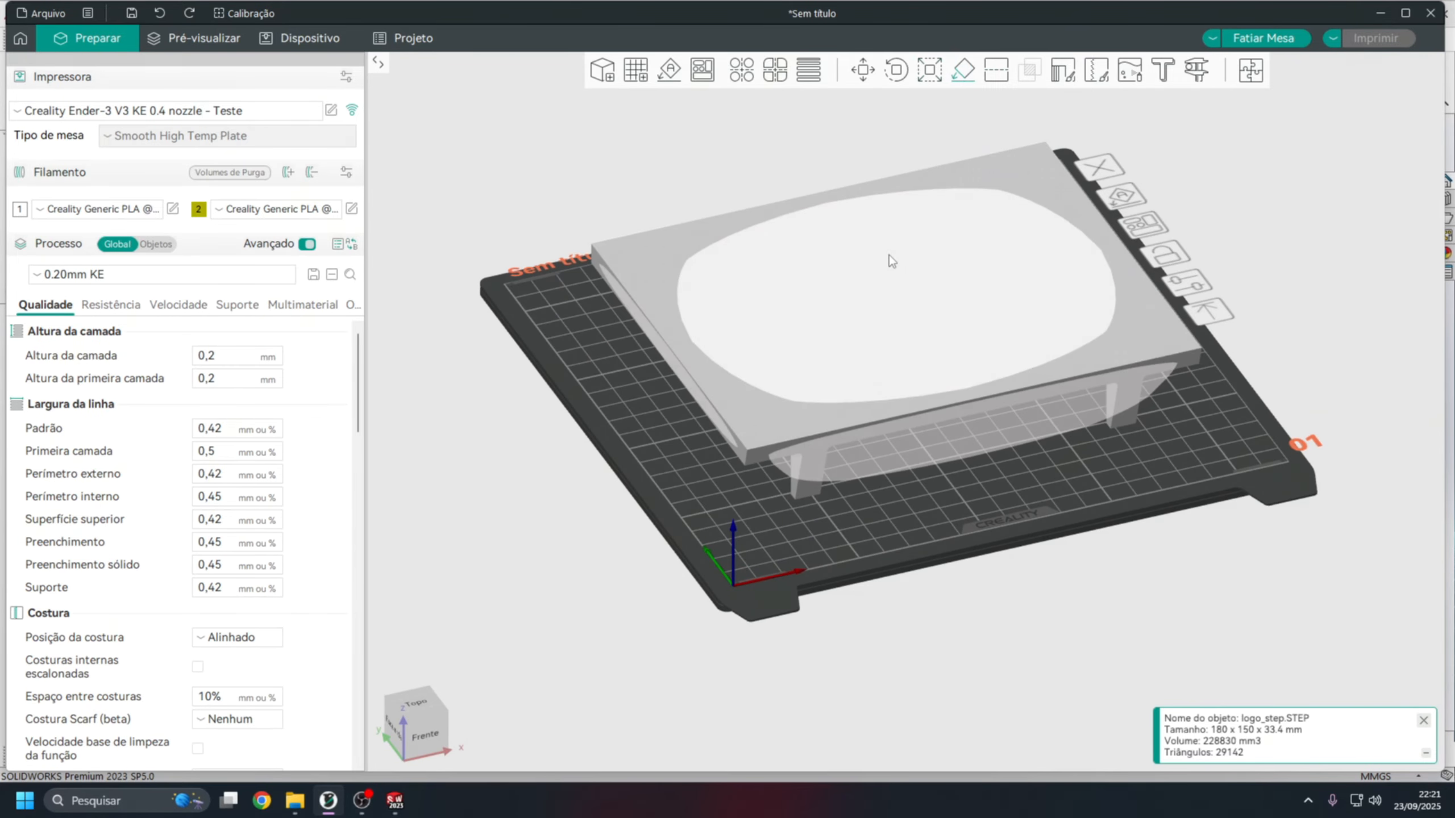
{"action": "left_click", "coordinate": [885, 270]}
{"action": "left_click", "coordinate": [1107, 486]}
{"action": "left_click", "coordinate": [1042, 337]}
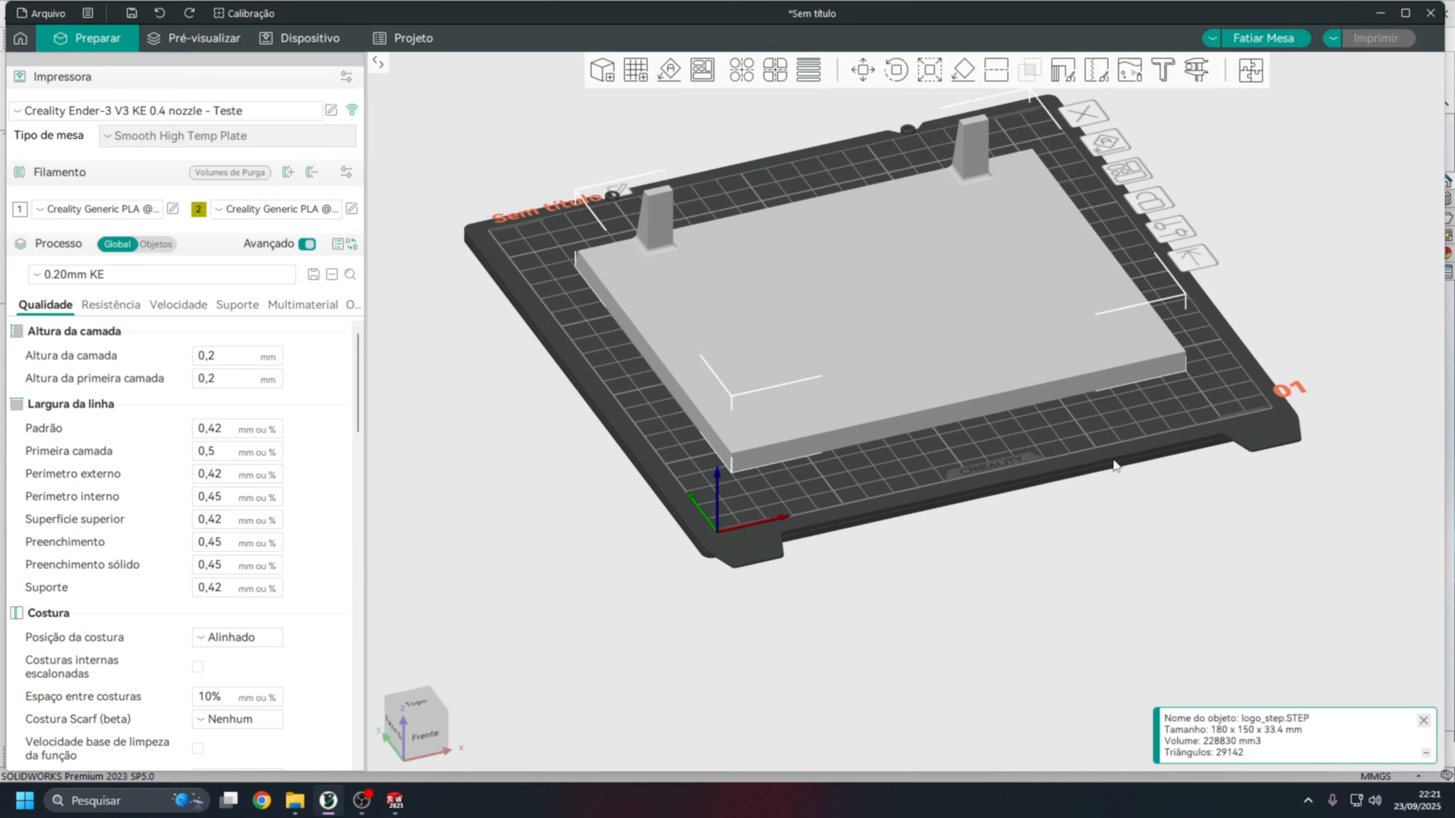
Rotate the model half a turn on the bed so the pegs stand along the front edge.
{"action": "left_click_drag", "start_coordinate": [1113, 460], "coordinate": [951, 393]}
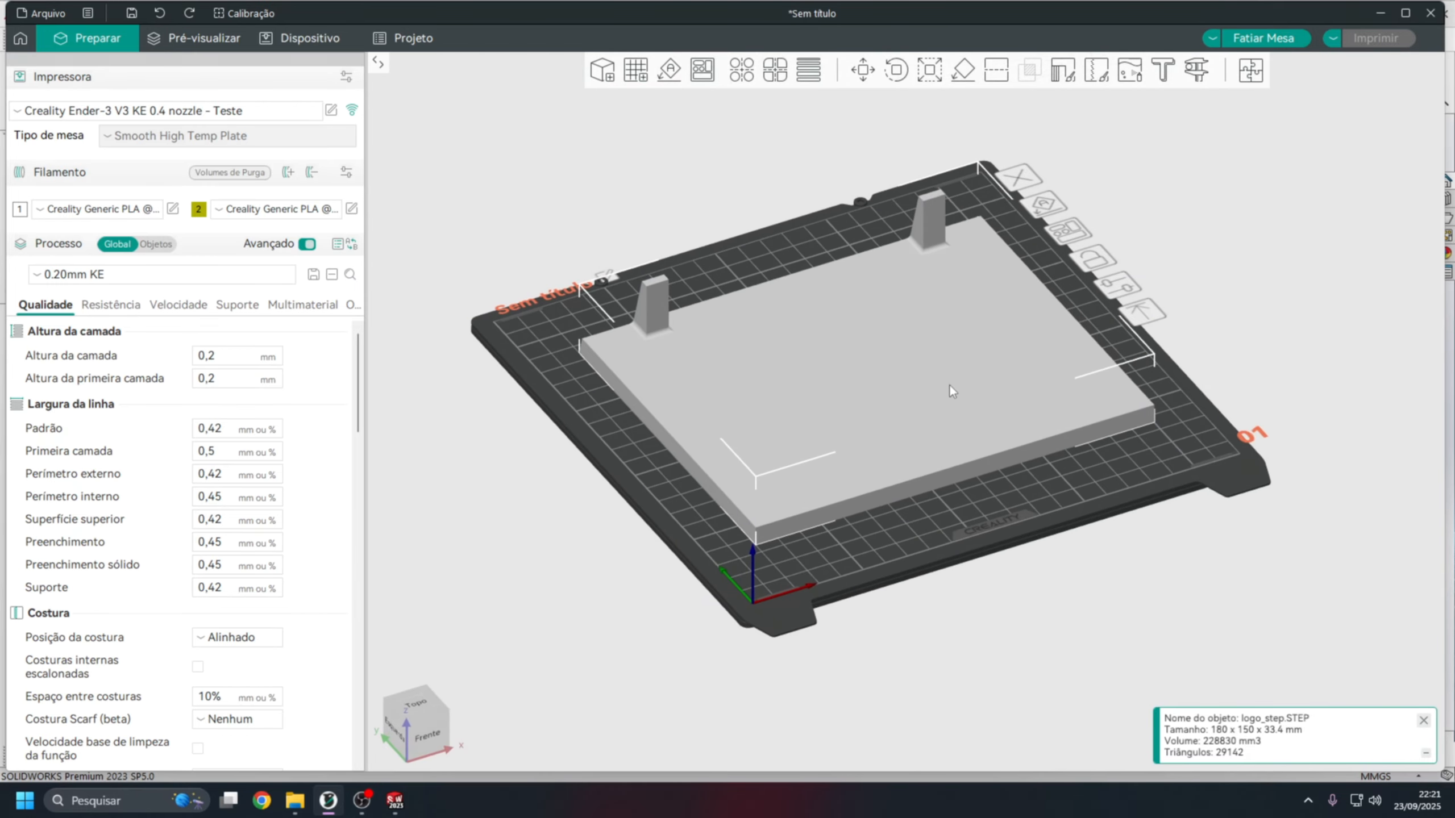
{"action": "key", "text": "r"}
{"action": "left_click_drag", "start_coordinate": [1168, 278], "coordinate": [709, 427]}
{"action": "key", "text": "r"}
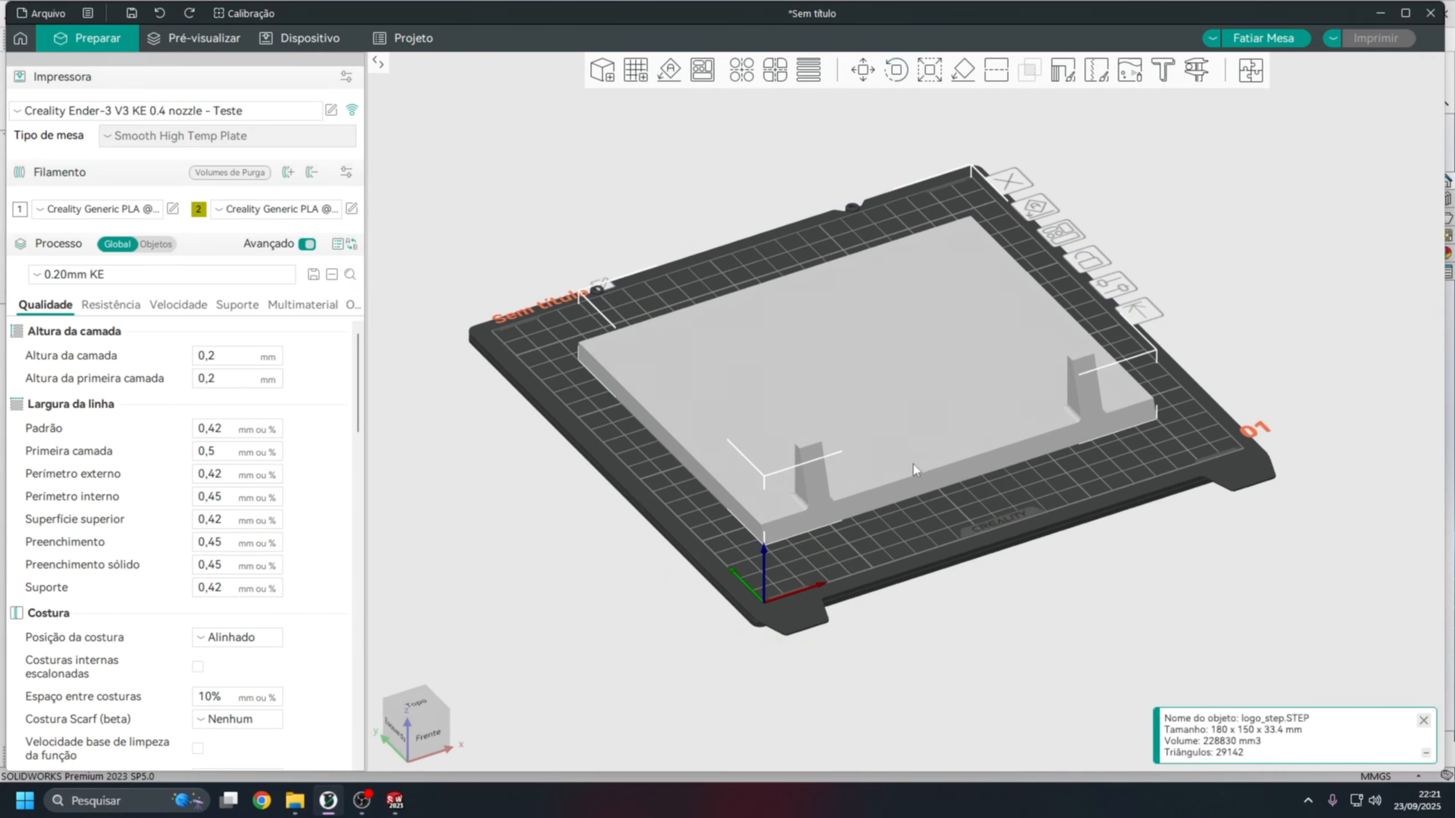
{"action": "mouse_move", "coordinate": [930, 563]}
{"action": "left_mouse_down"}
{"action": "mouse_move", "coordinate": [1015, 586]}
{"action": "mouse_move", "coordinate": [1065, 449]}
{"action": "mouse_move", "coordinate": [984, 539]}
{"action": "mouse_move", "coordinate": [941, 557]}
{"action": "left_mouse_up"}
Assign filament 2 to the logo_step.STEP object in the objects list.
{"action": "scroll", "coordinate": [782, 370], "scroll_direction": "down", "scroll_amount": 2}
{"action": "middle_click_drag", "start_coordinate": [902, 373], "coordinate": [899, 411]}
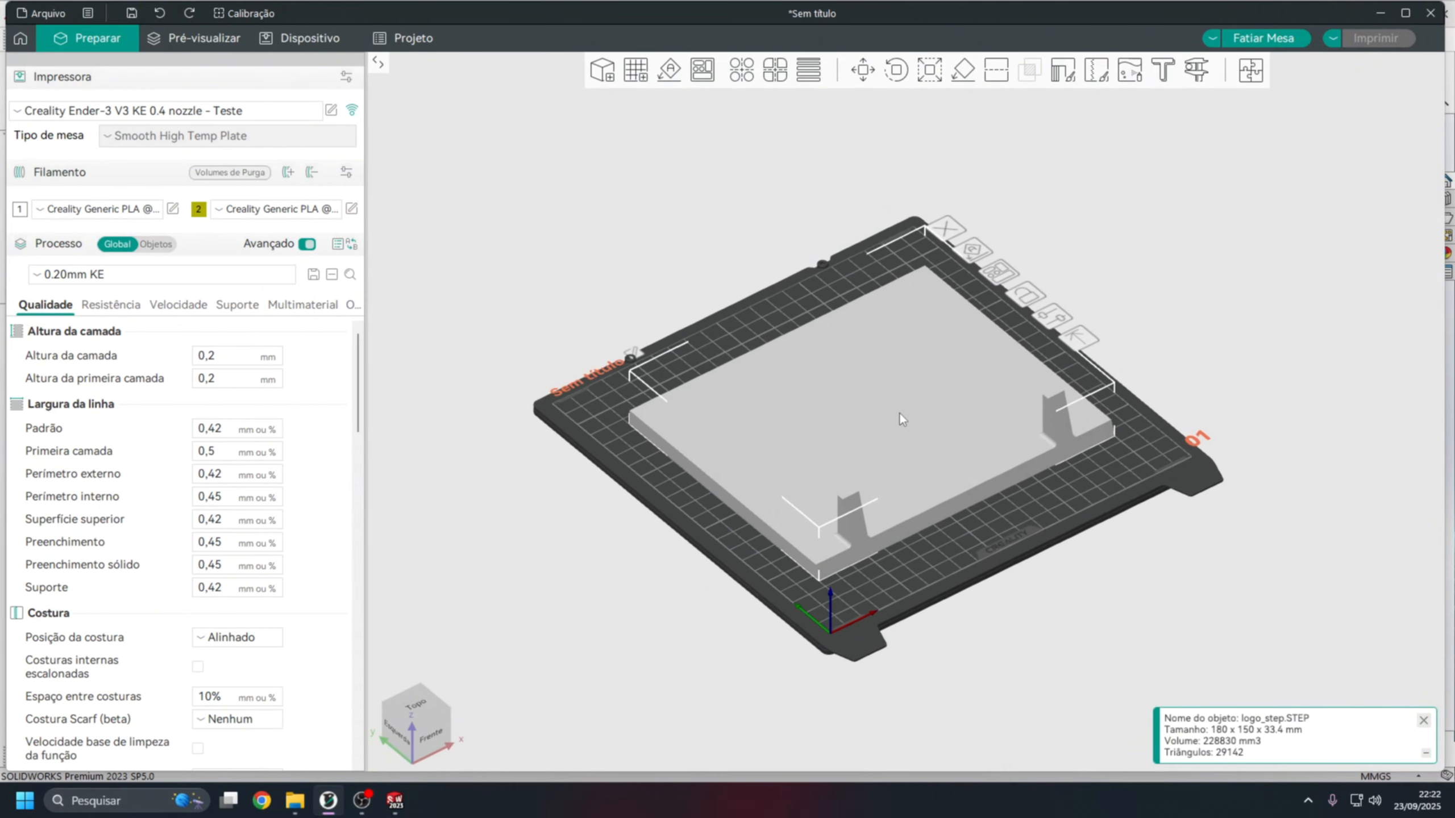
{"action": "scroll", "coordinate": [899, 412], "scroll_direction": "up", "scroll_amount": 2}
{"action": "left_click", "coordinate": [154, 245]}
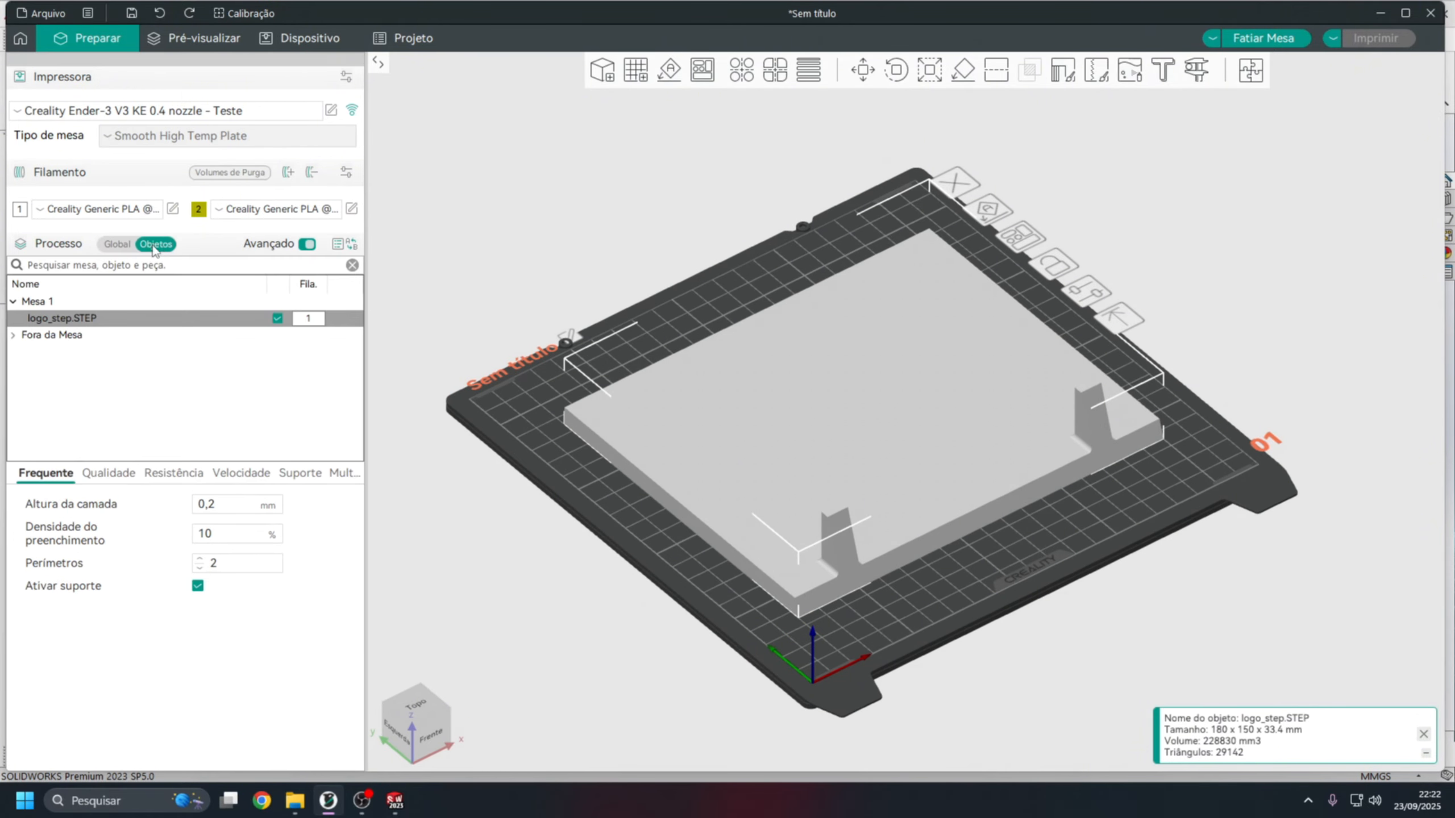
{"action": "left_click", "coordinate": [326, 319]}
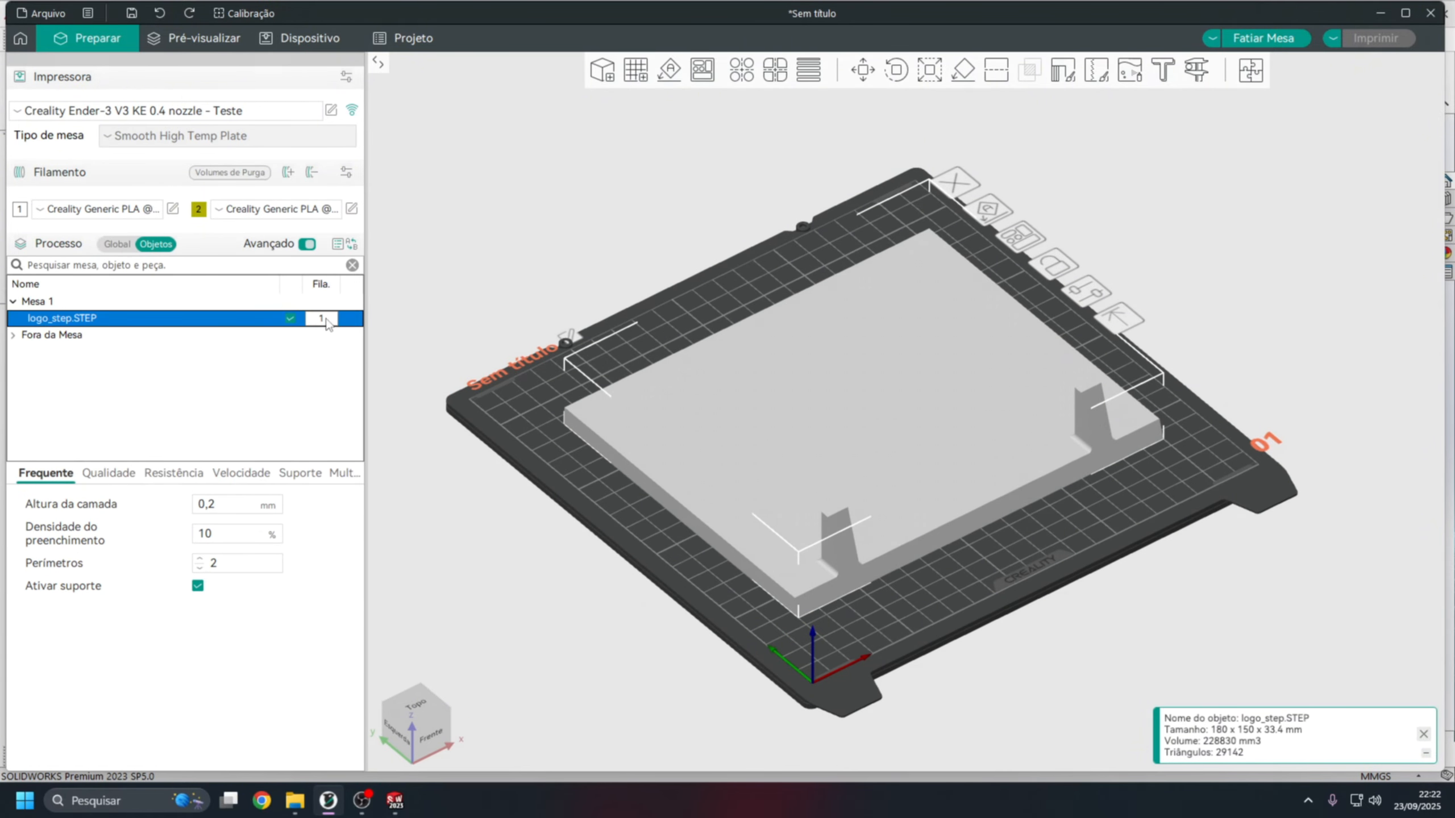
{"action": "left_click", "coordinate": [324, 321]}
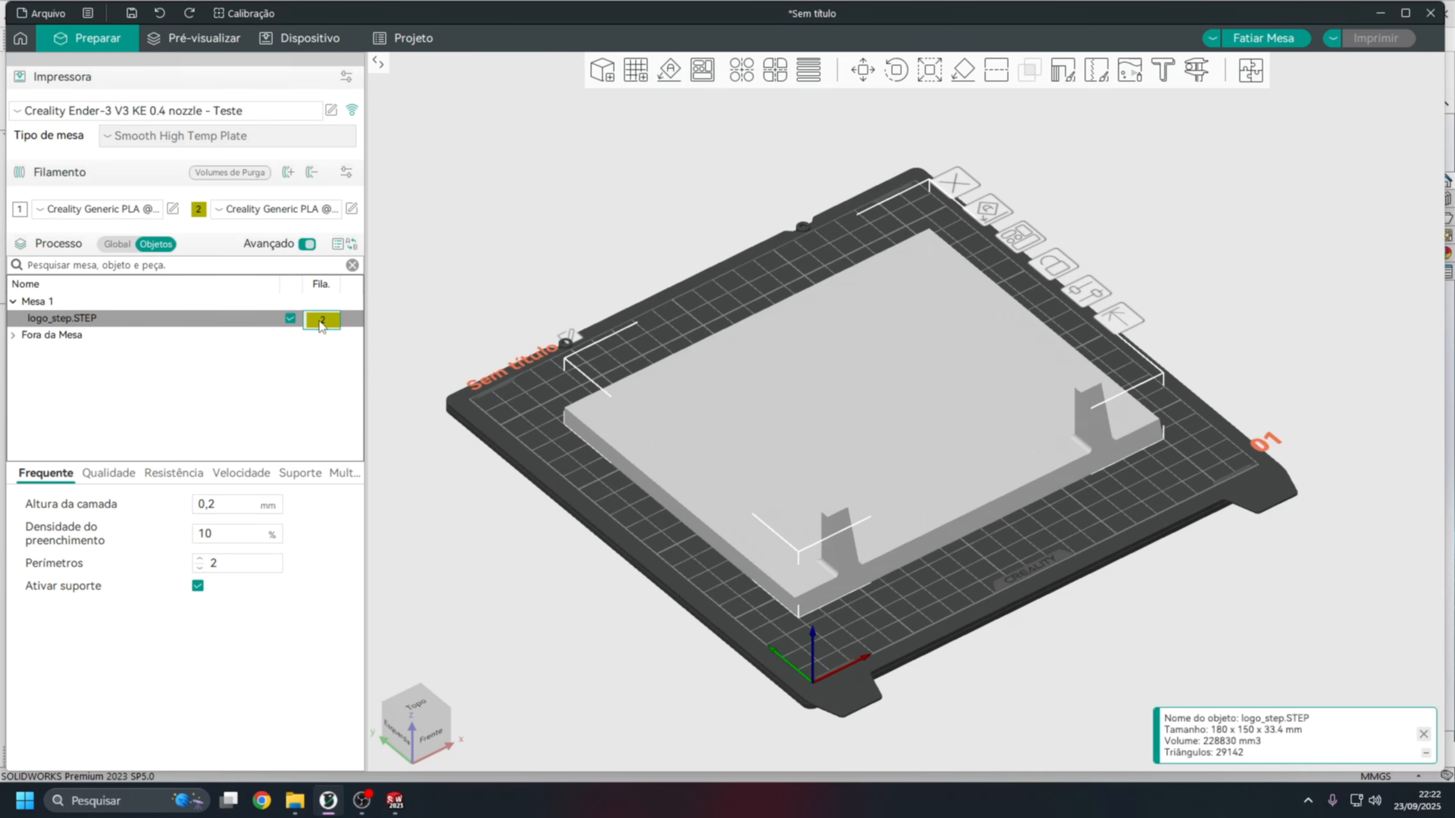
{"action": "left_click", "coordinate": [108, 321]}
Split logo_step.STEP into separate objects.
{"action": "right_click", "coordinate": [107, 319]}
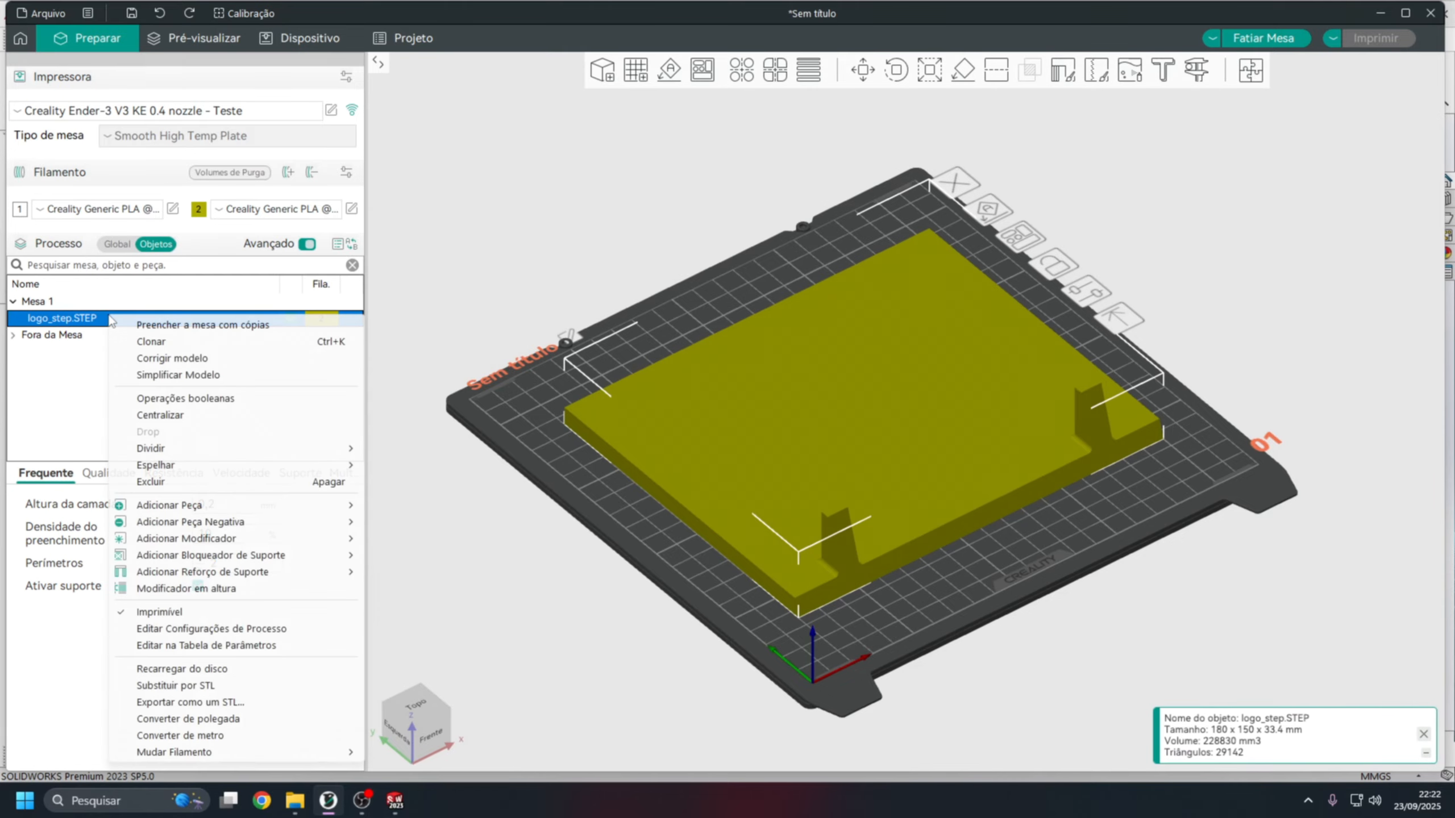
{"action": "left_click", "coordinate": [427, 450]}
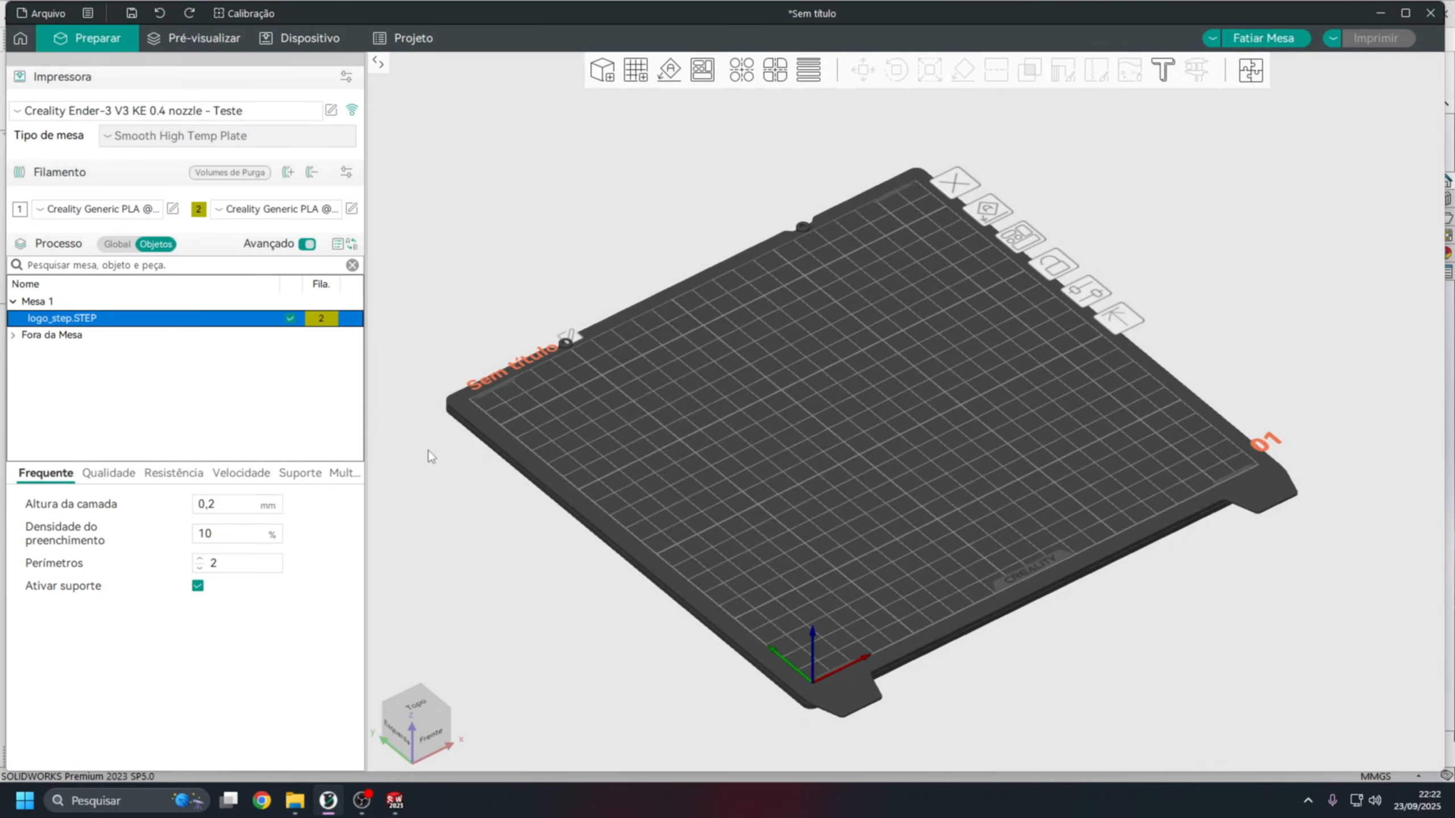
{"action": "left_click", "coordinate": [560, 399]}
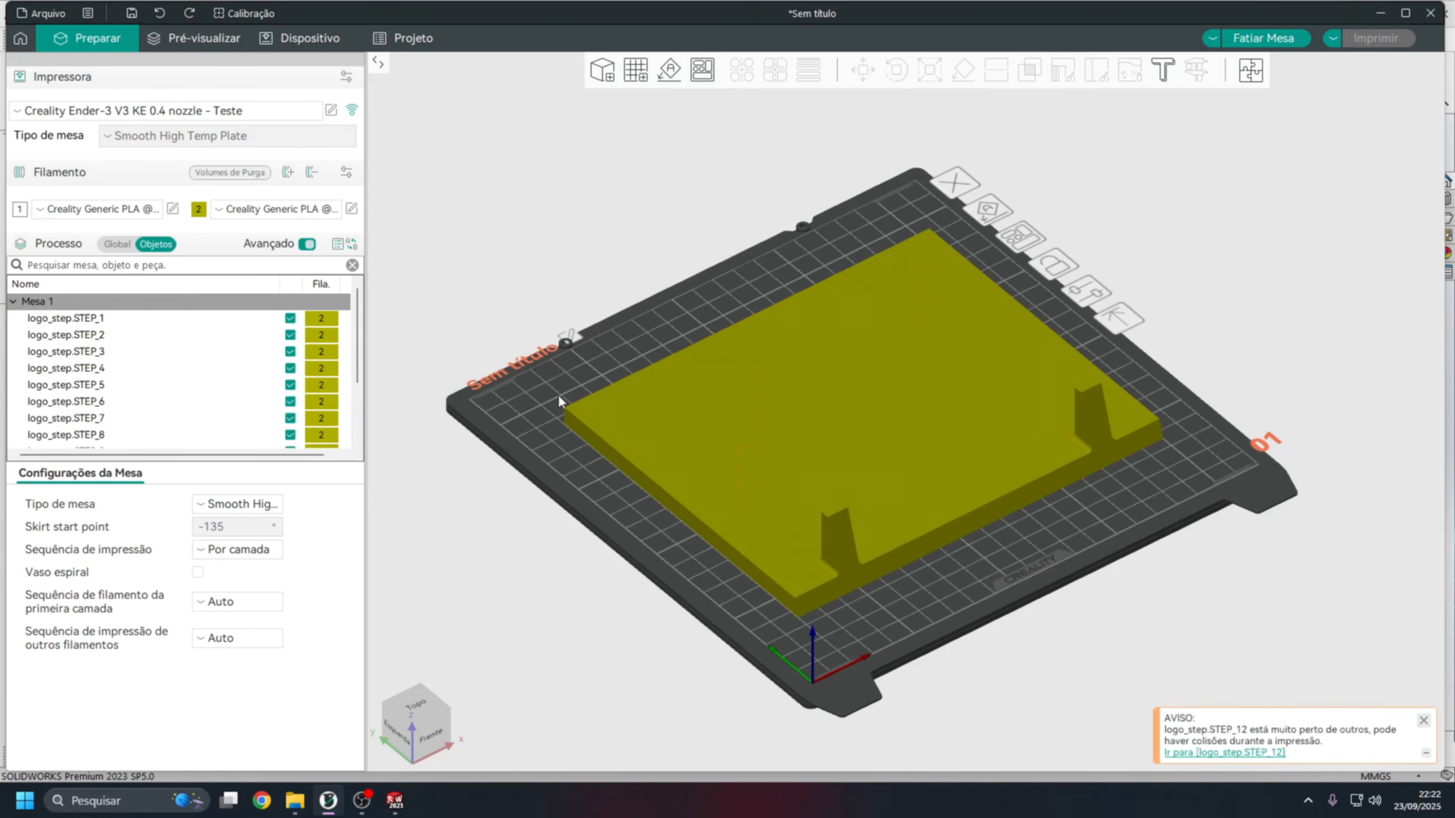
Assign filament 1 to the base plate object logo_step.STEP_12.
{"action": "left_click", "coordinate": [597, 409]}
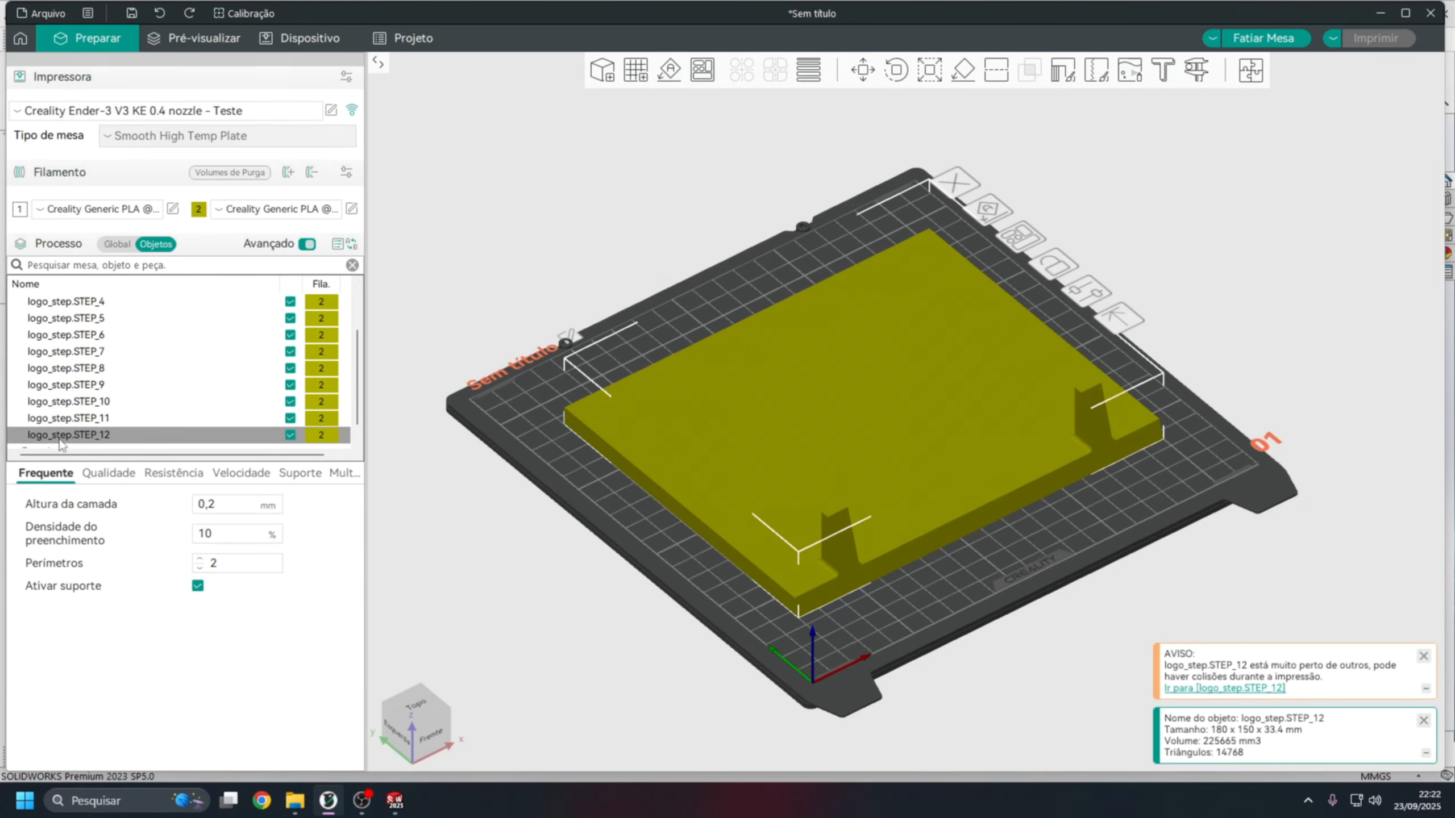
{"action": "left_click", "coordinate": [321, 437]}
{"action": "left_click", "coordinate": [460, 270]}
{"action": "mouse_move", "coordinate": [498, 335]}
{"action": "right_mouse_down"}
{"action": "mouse_move", "coordinate": [525, 373]}
{"action": "mouse_move", "coordinate": [494, 318]}
{"action": "right_mouse_up"}
{"action": "left_click_drag", "start_coordinate": [496, 322], "coordinate": [307, 325]}
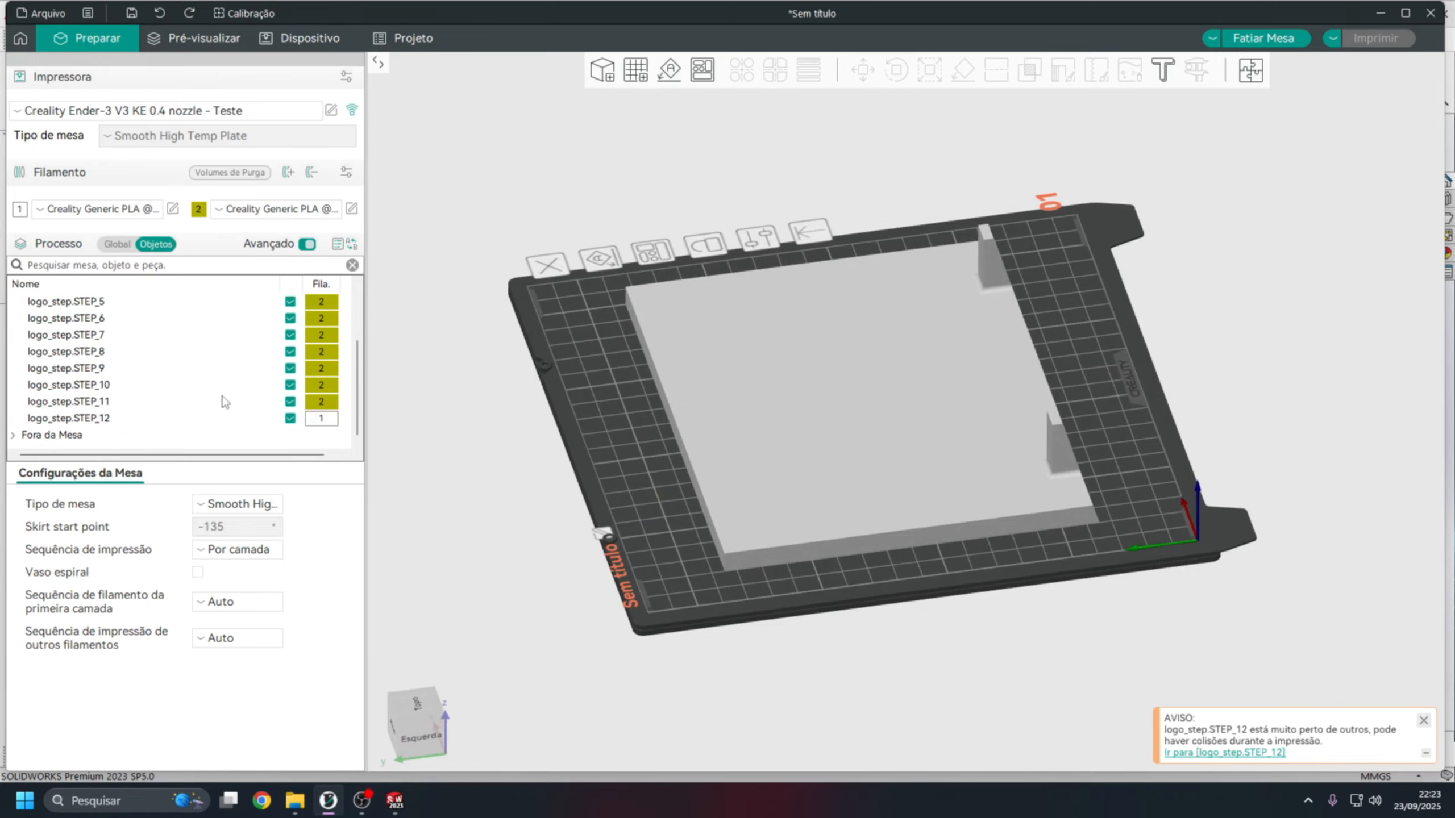
Exclude the base plate logo_step.STEP_12 from printing and slice the bed with only the logo pieces.
{"action": "left_click", "coordinate": [291, 420]}
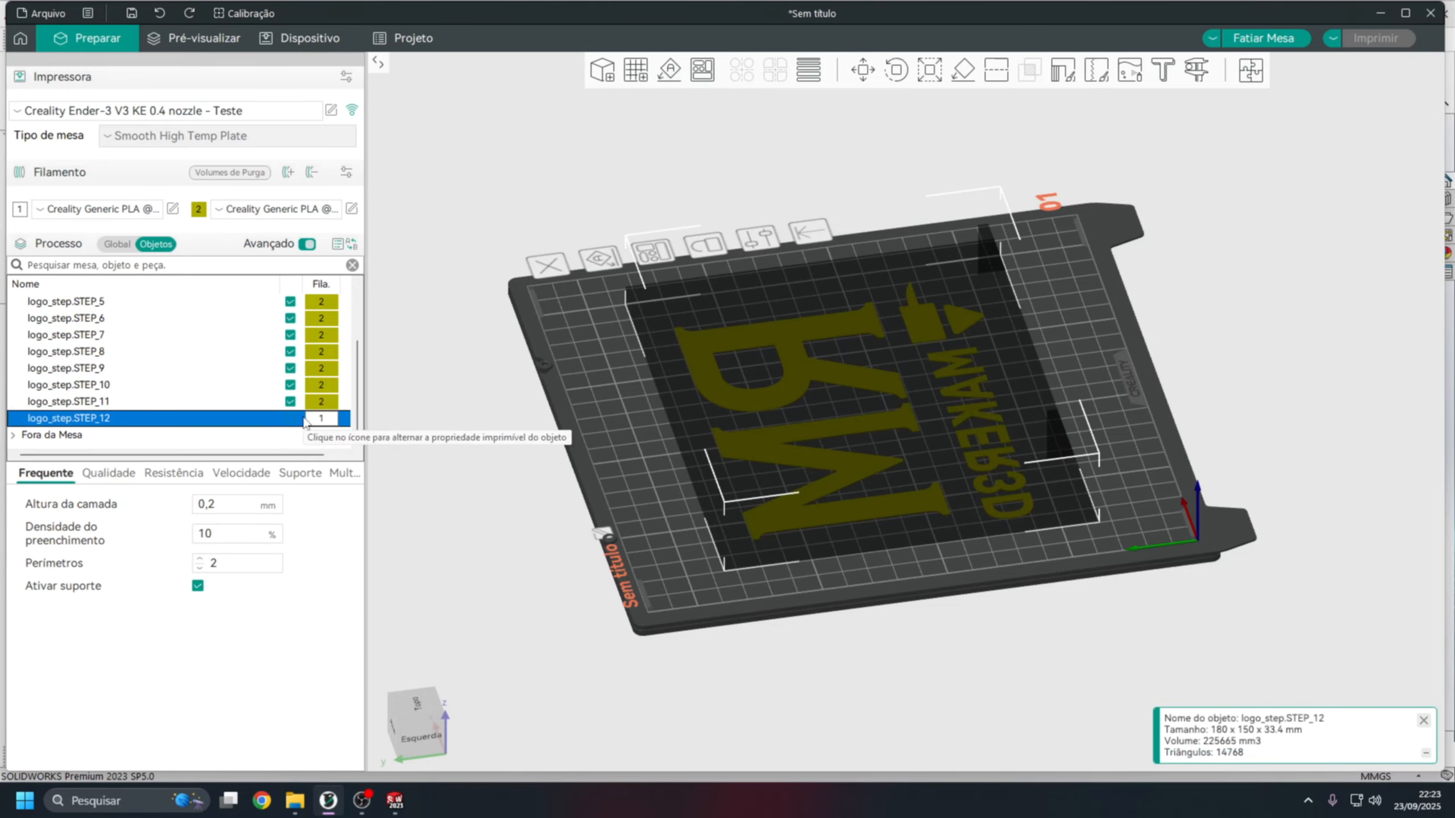
{"action": "left_click", "coordinate": [492, 457]}
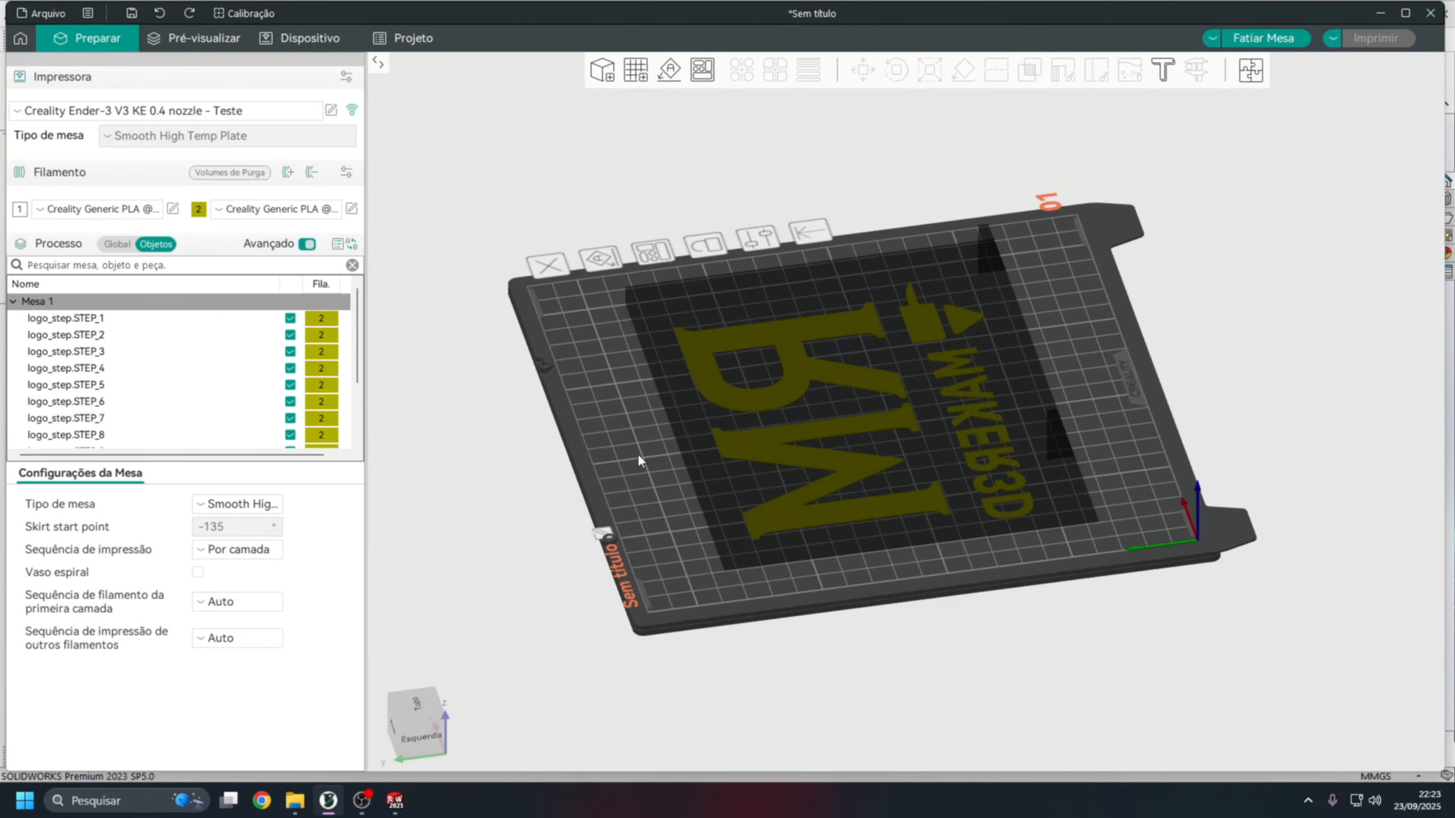
{"action": "left_click_drag", "start_coordinate": [637, 454], "coordinate": [570, 480]}
{"action": "left_click", "coordinate": [1283, 40]}
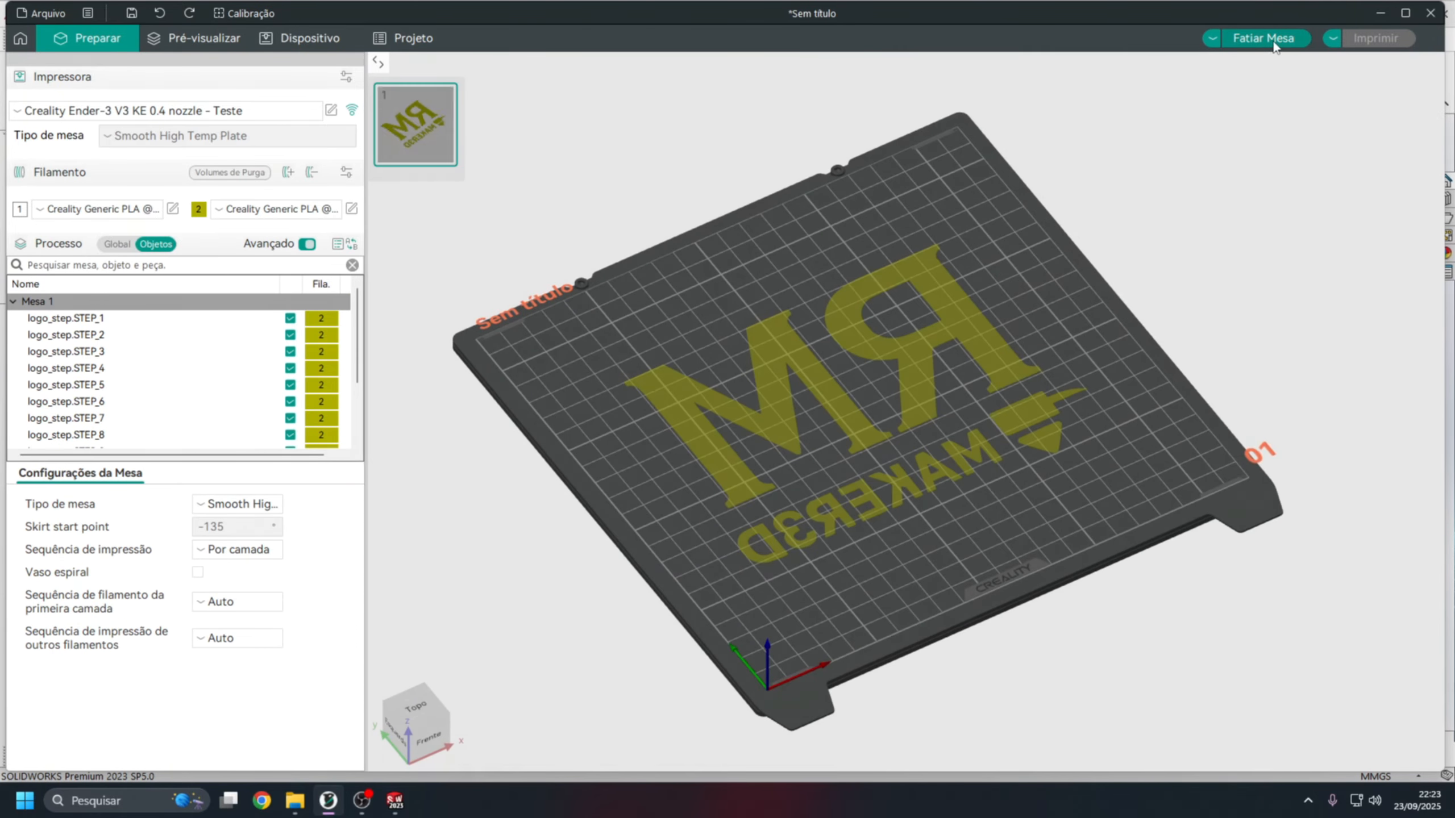
Examine the sliced layers of the logo letters up close in the preview.
{"action": "scroll", "coordinate": [883, 289], "scroll_direction": "up", "scroll_amount": 5}
{"action": "scroll", "coordinate": [883, 289], "scroll_direction": "up", "scroll_amount": 12}
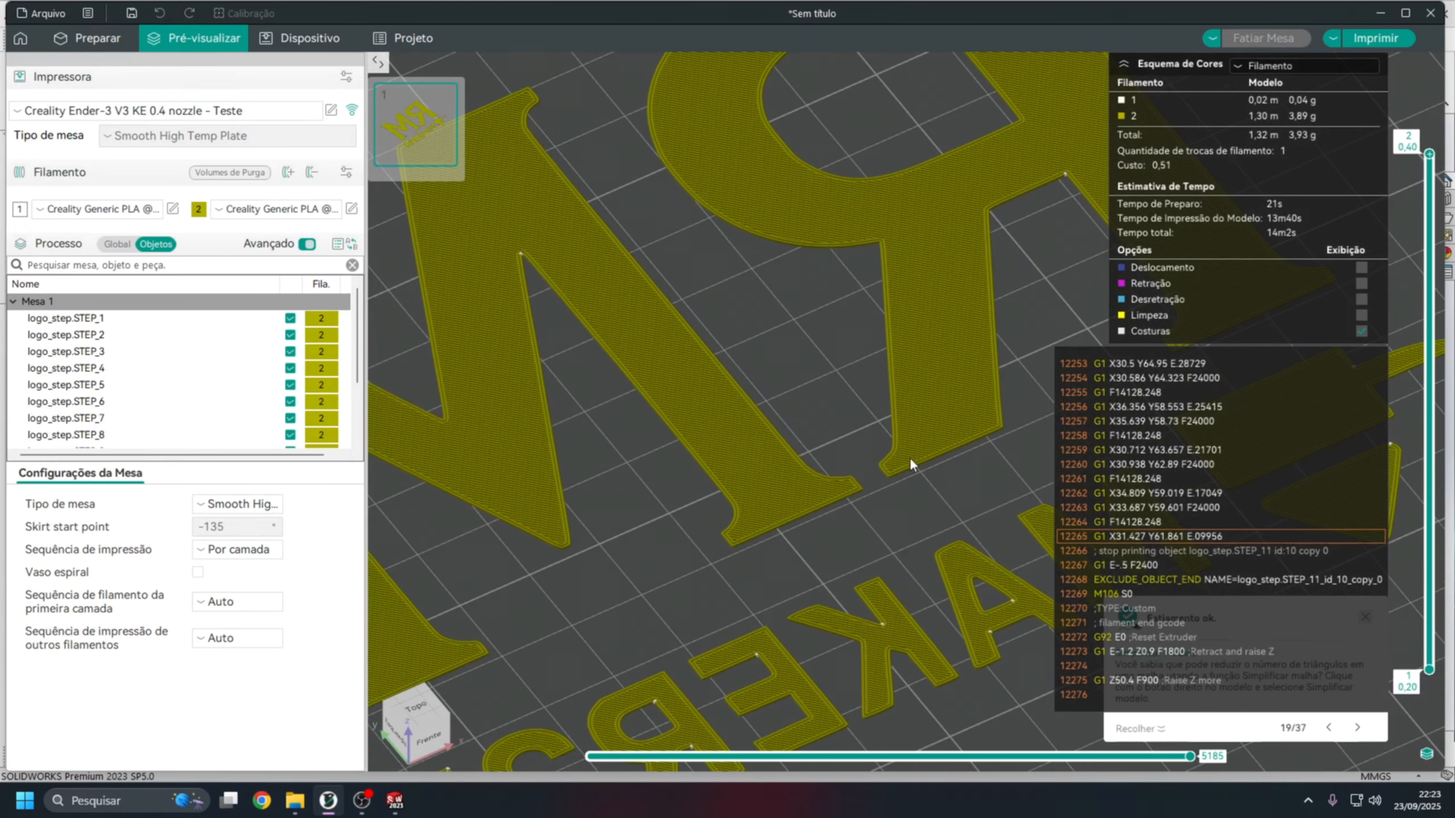
{"action": "middle_click_drag", "start_coordinate": [902, 540], "coordinate": [880, 460]}
{"action": "left_click_drag", "start_coordinate": [882, 508], "coordinate": [876, 480]}
{"action": "scroll", "coordinate": [789, 302], "scroll_direction": "up", "scroll_amount": 8}
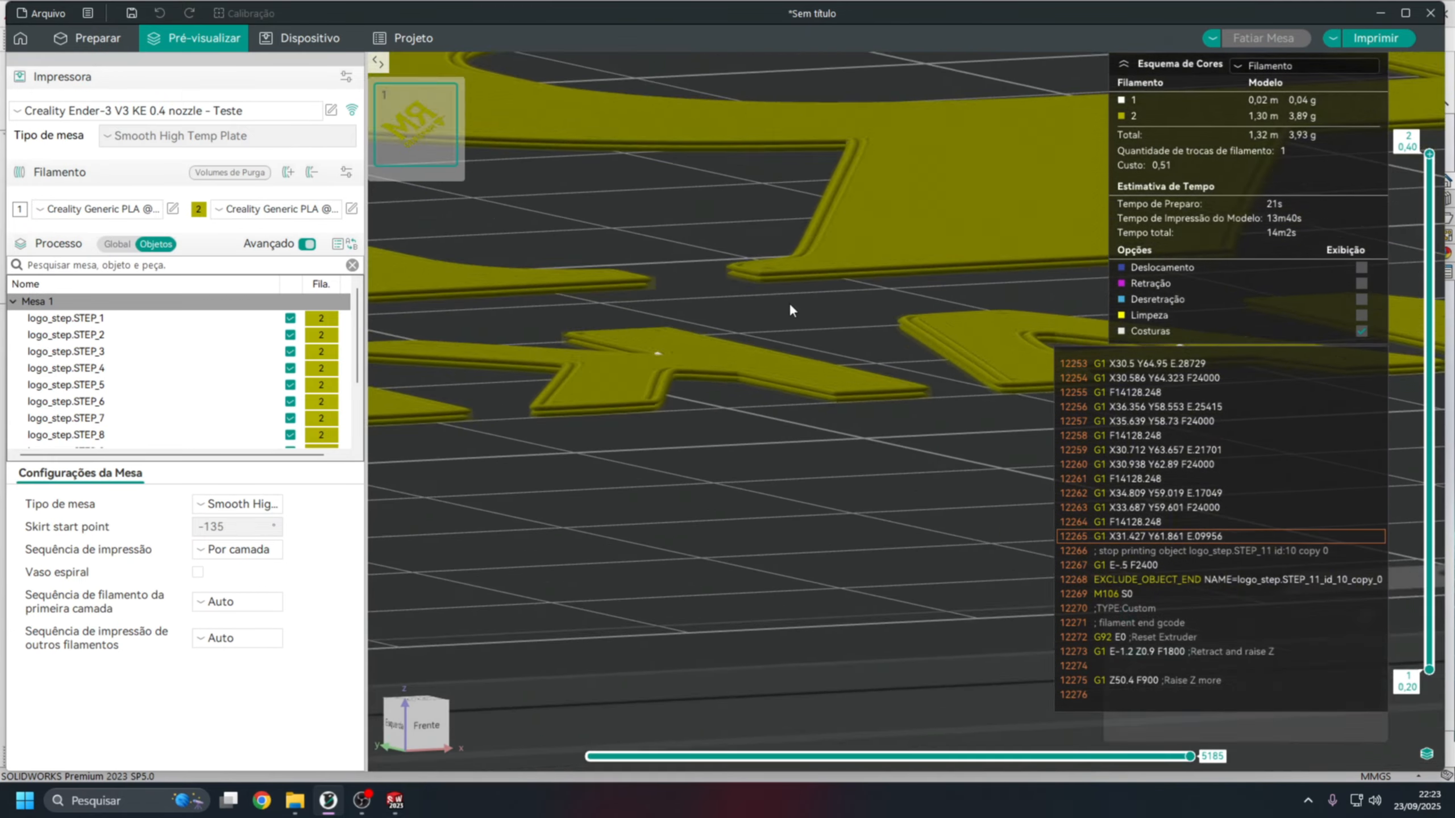
{"action": "scroll", "coordinate": [780, 344], "scroll_direction": "down", "scroll_amount": 12}
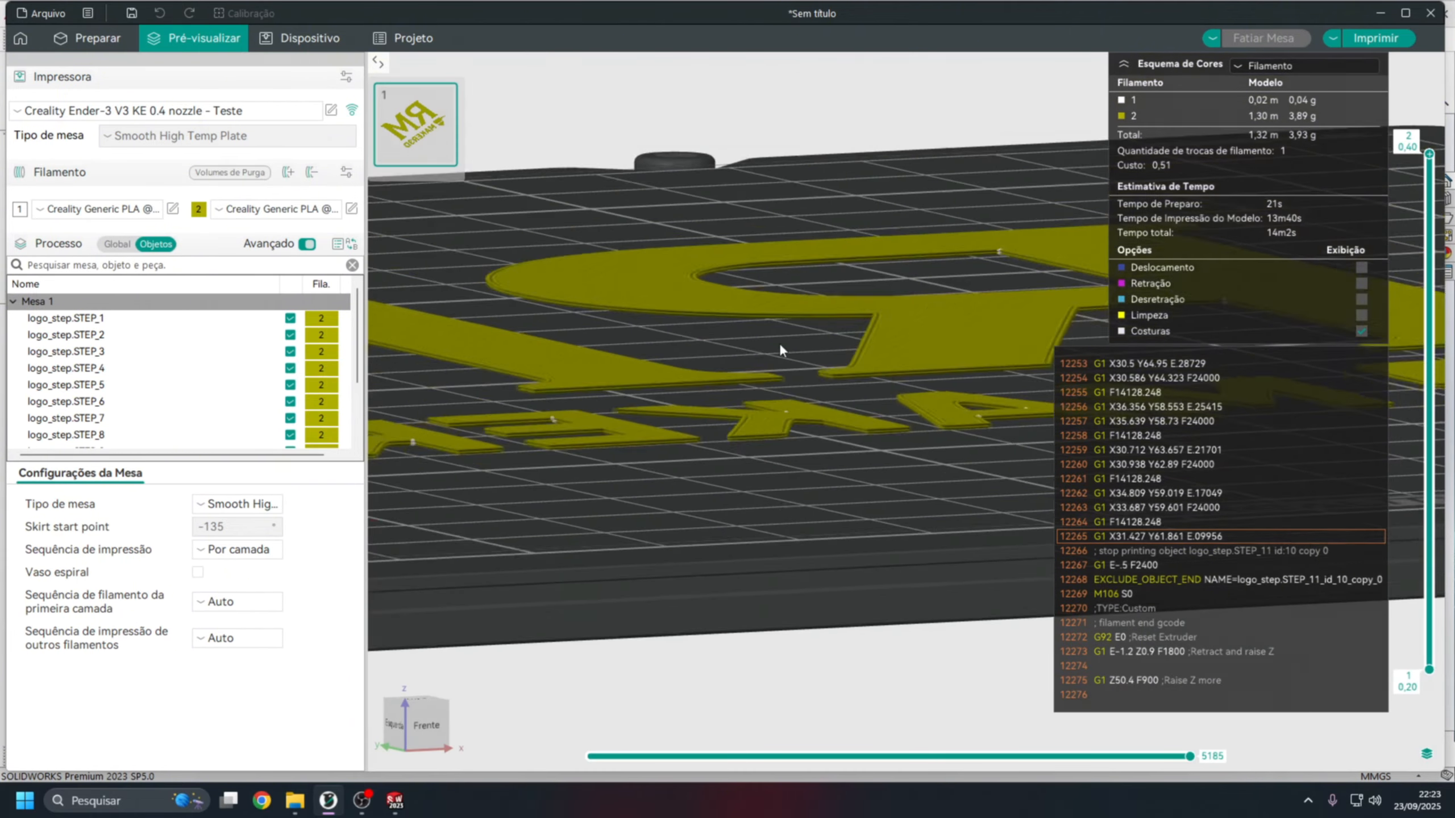
{"action": "left_click_drag", "start_coordinate": [816, 265], "coordinate": [840, 331]}
{"action": "scroll", "coordinate": [834, 309], "scroll_direction": "down", "scroll_amount": 3}
Return to model preparation and review the global quality settings of the 0.20mm KE process, including line widths, walls and surfaces.
{"action": "left_click", "coordinate": [89, 41]}
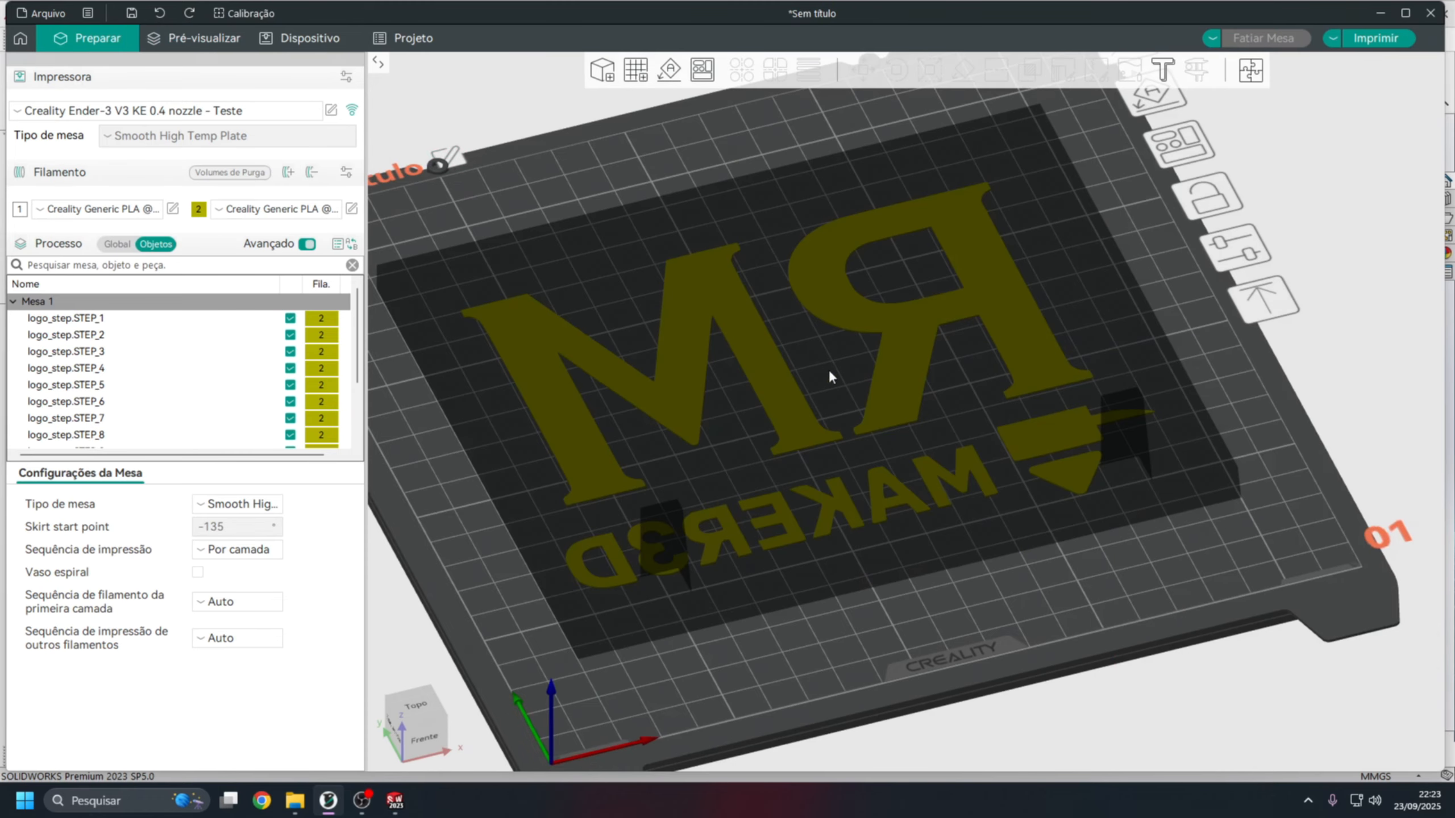
{"action": "scroll", "coordinate": [760, 405], "scroll_direction": "down", "scroll_amount": 5}
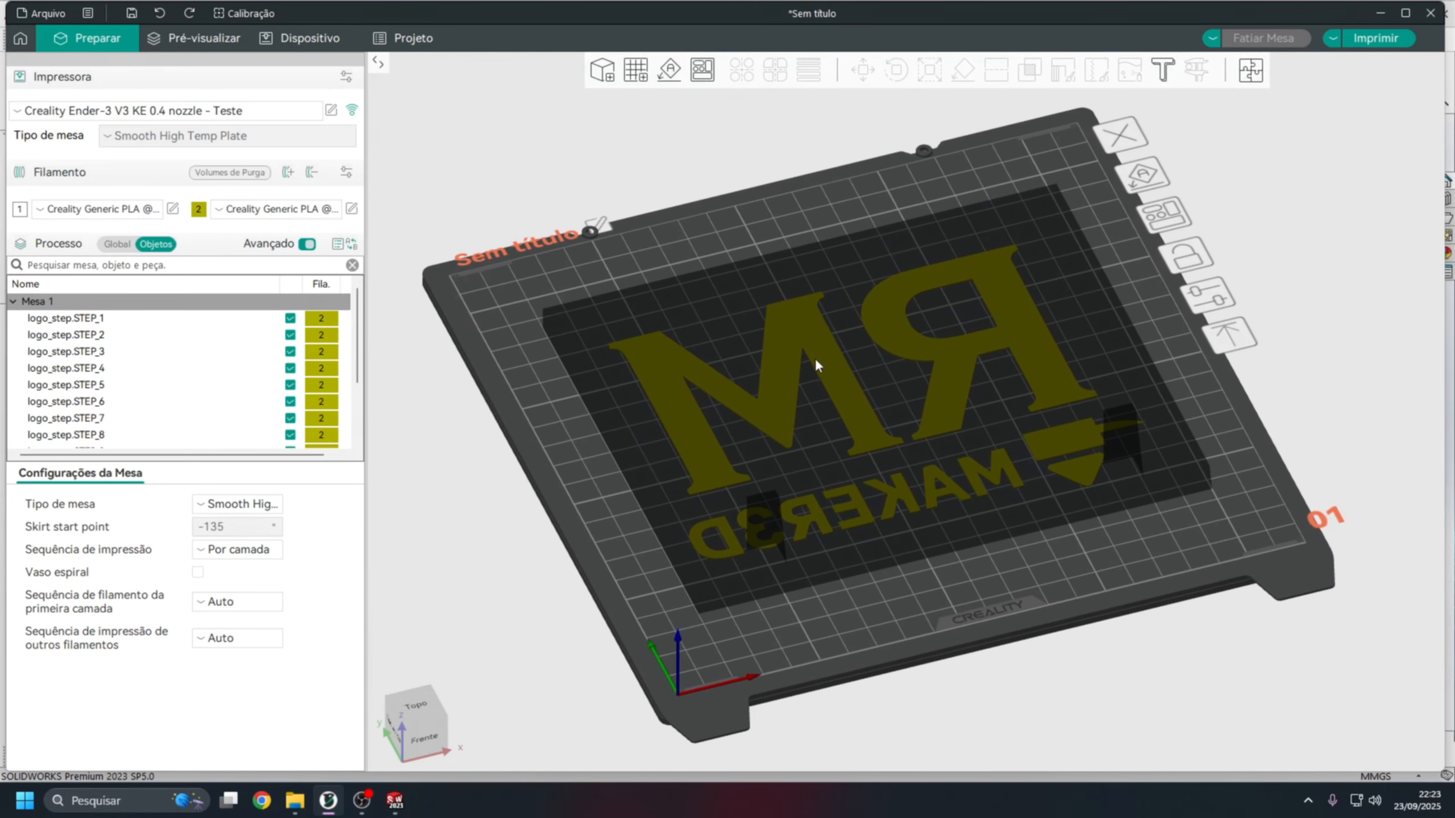
{"action": "left_click", "coordinate": [117, 245]}
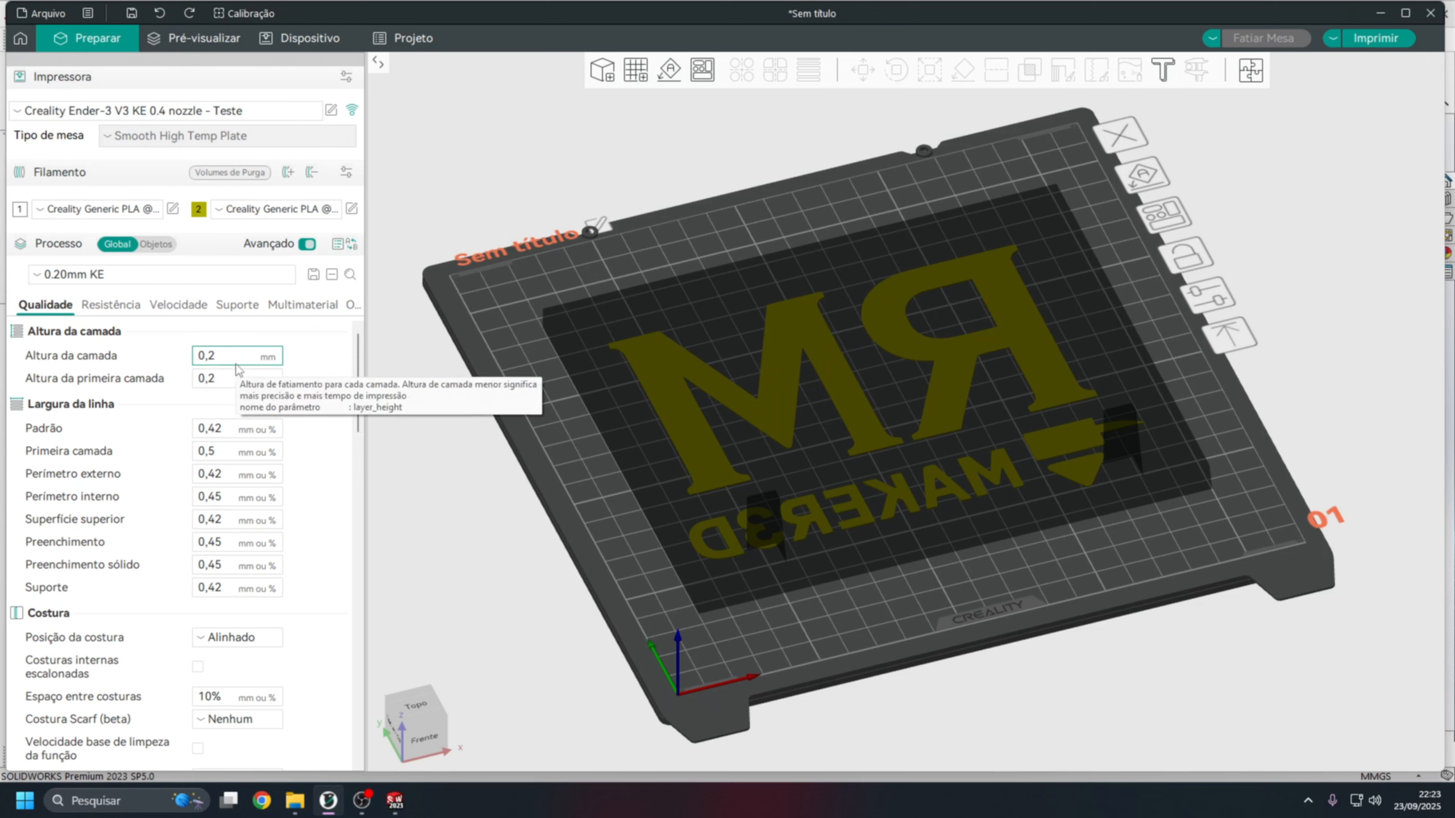
{"action": "left_click_drag", "start_coordinate": [358, 384], "coordinate": [352, 575]}
{"action": "scroll", "coordinate": [352, 615], "scroll_direction": "down", "scroll_amount": 1}
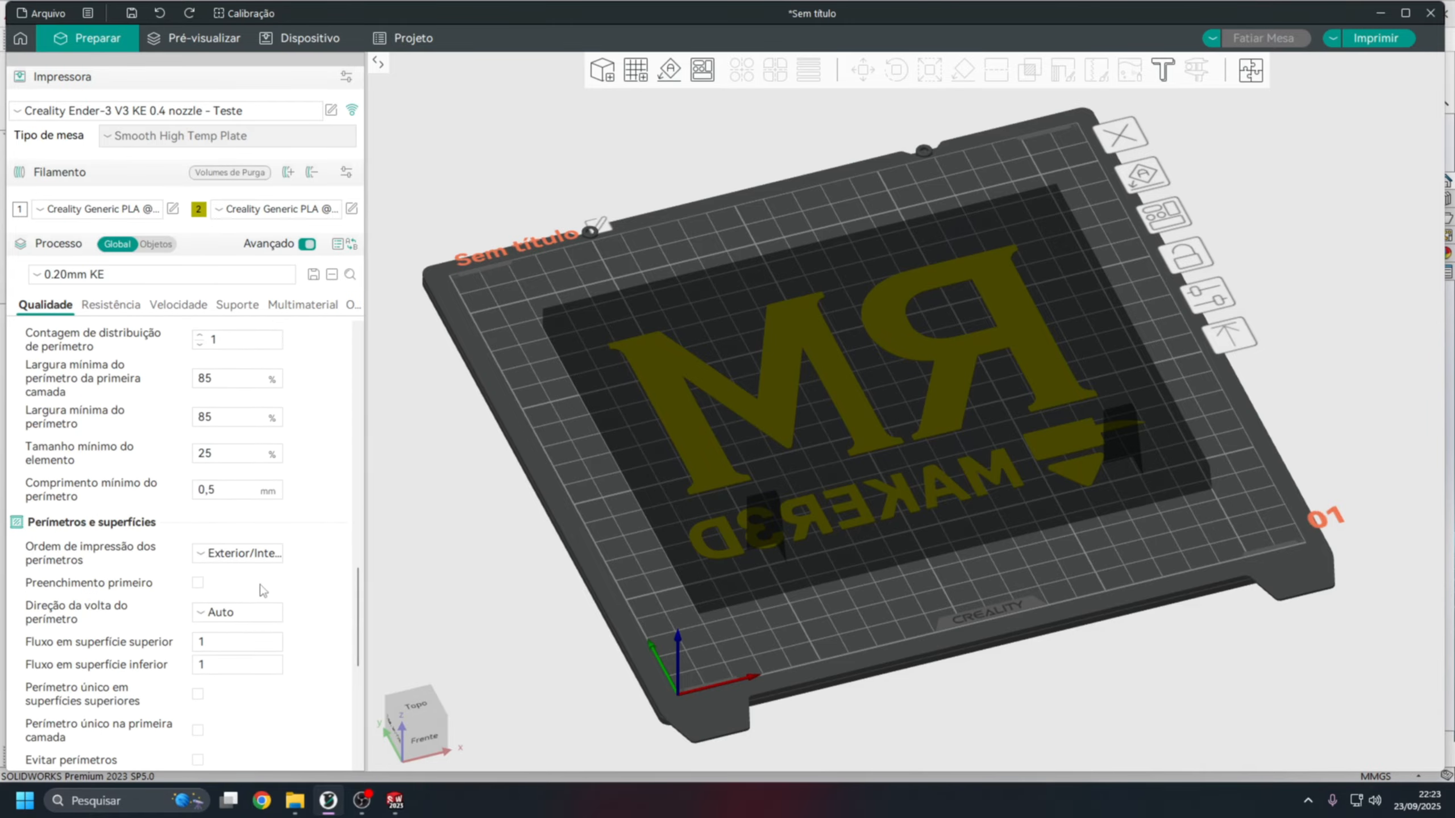
{"action": "mouse_move", "coordinate": [284, 564]}
{"action": "scroll", "coordinate": [988, 444], "scroll_direction": "up", "scroll_amount": 6}
{"action": "scroll", "coordinate": [928, 503], "scroll_direction": "up", "scroll_amount": 2}
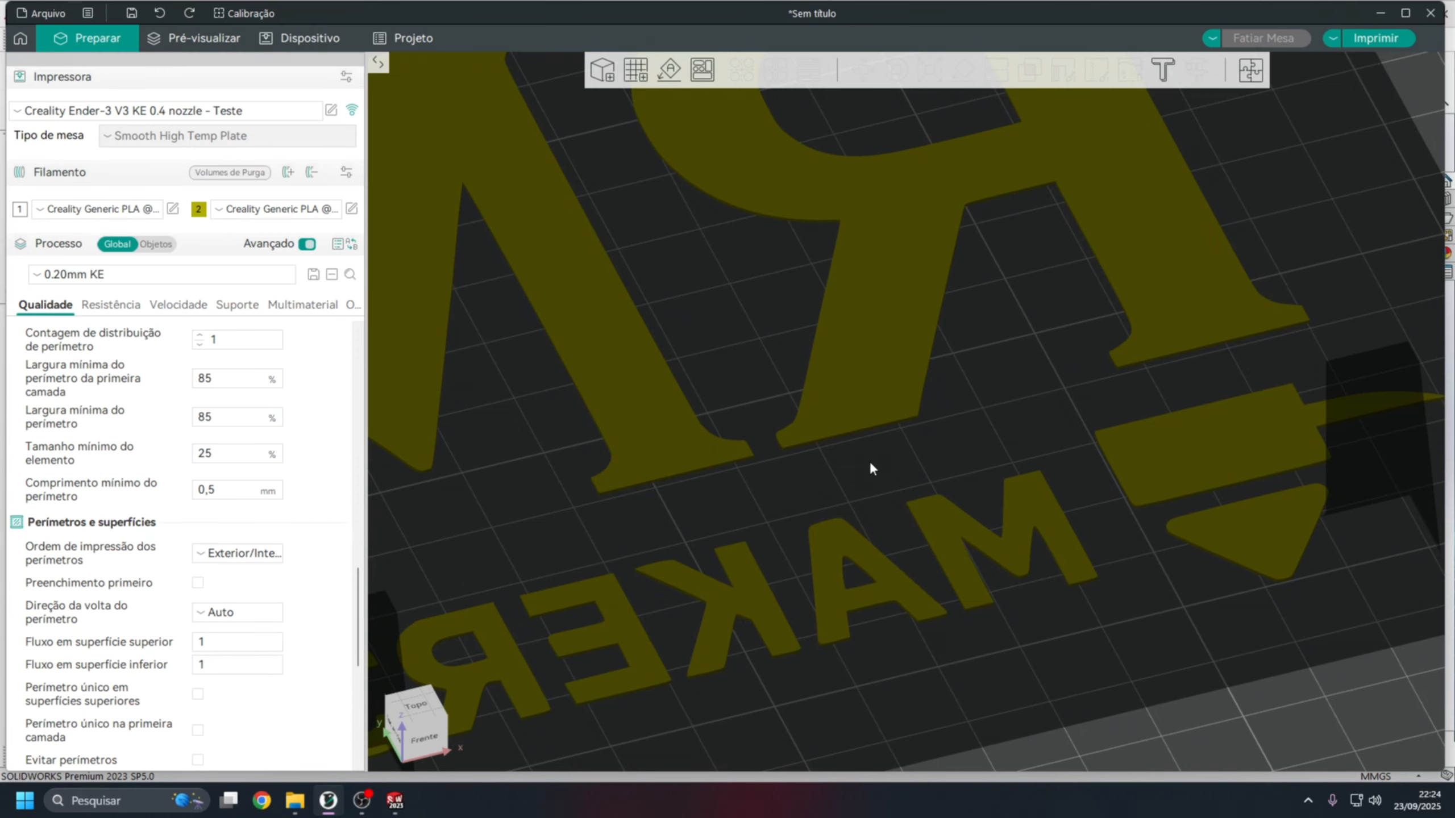
{"action": "scroll", "coordinate": [859, 483], "scroll_direction": "down", "scroll_amount": 5}
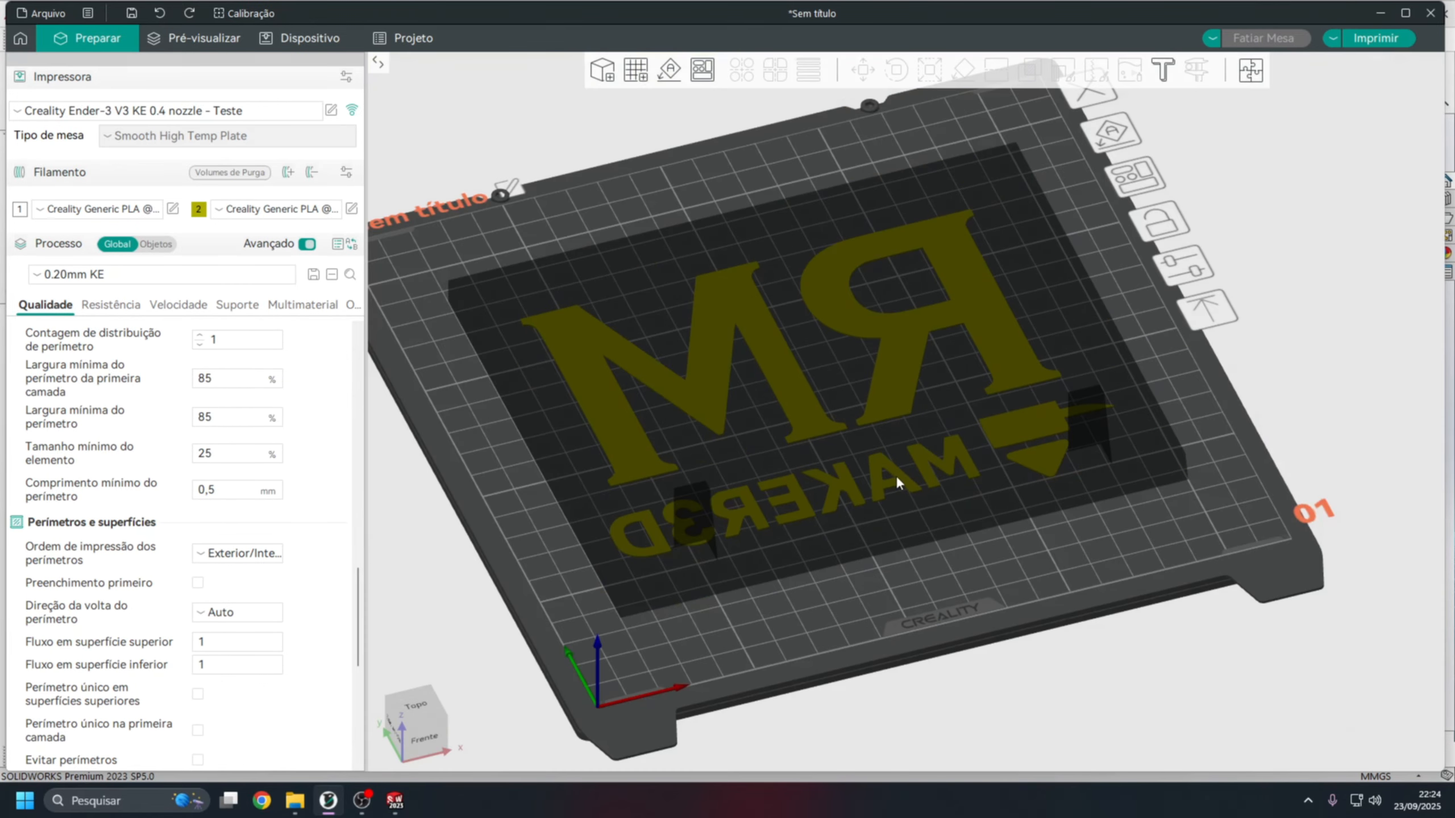
{"action": "mouse_move", "coordinate": [1011, 544]}
{"action": "left_mouse_down"}
{"action": "mouse_move", "coordinate": [1033, 542]}
{"action": "mouse_move", "coordinate": [1011, 540]}
{"action": "left_mouse_up"}
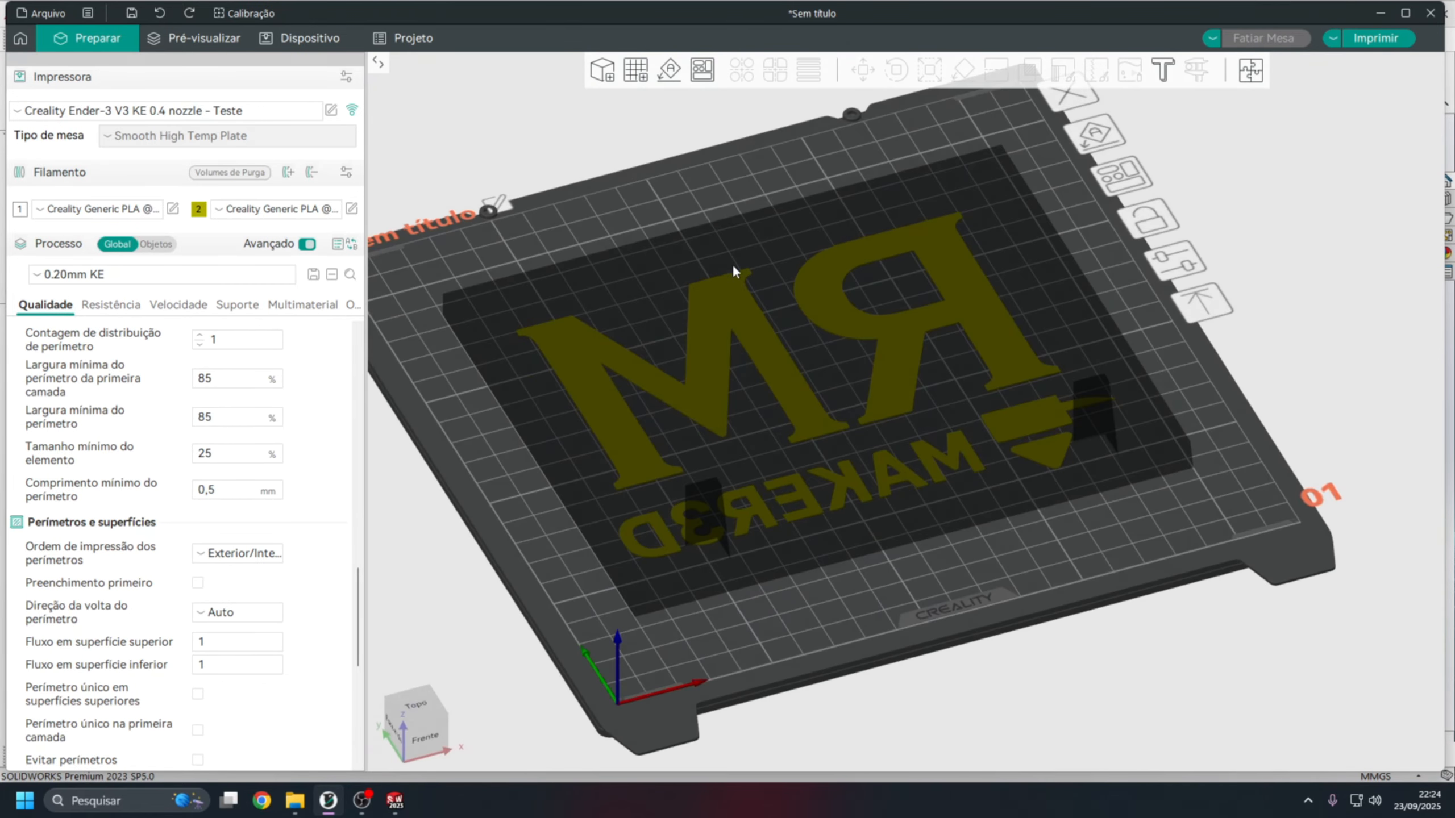
{"action": "scroll", "coordinate": [284, 527], "scroll_direction": "up", "scroll_amount": 5}
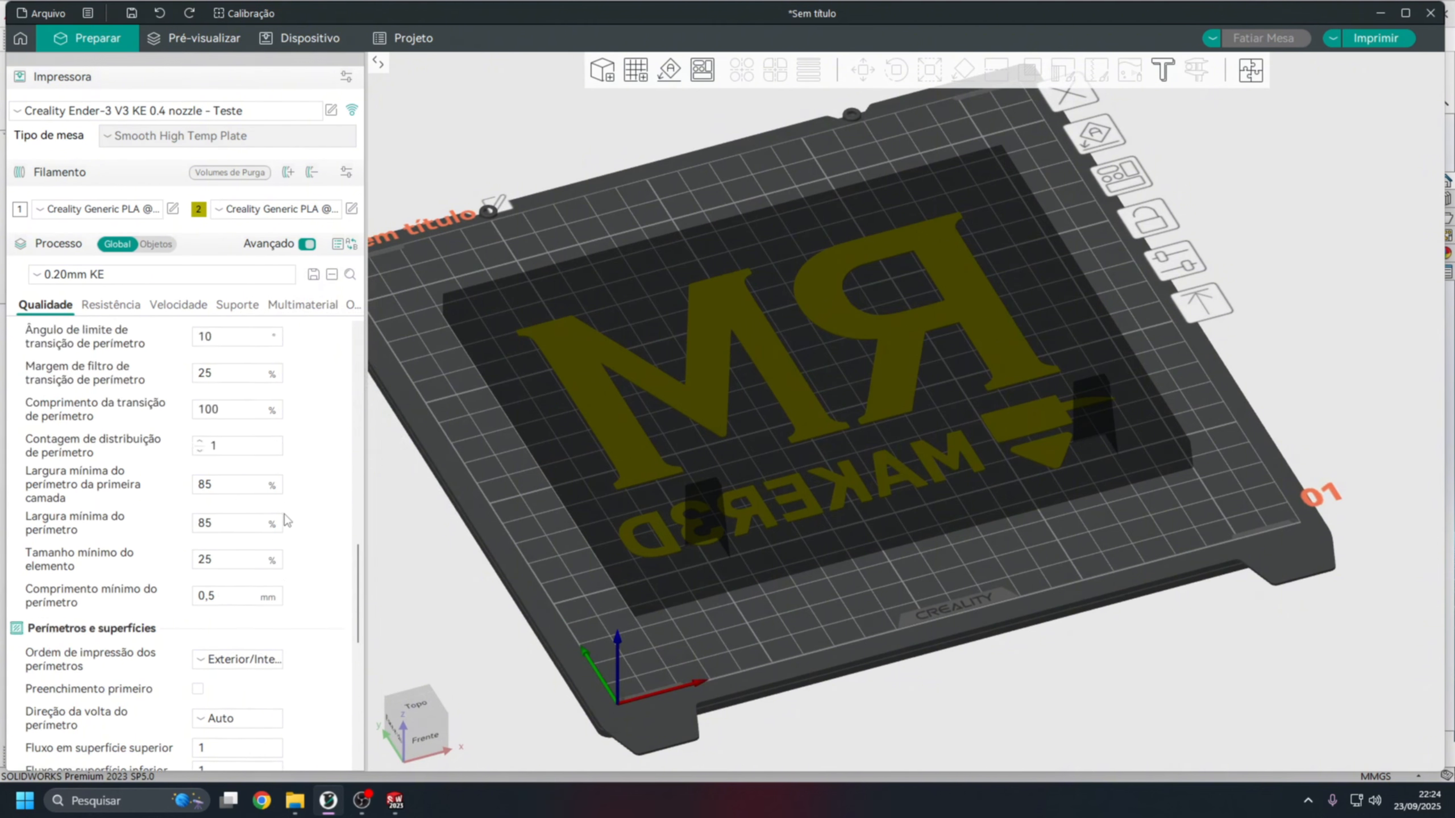
{"action": "scroll", "coordinate": [285, 534], "scroll_direction": "up", "scroll_amount": 15}
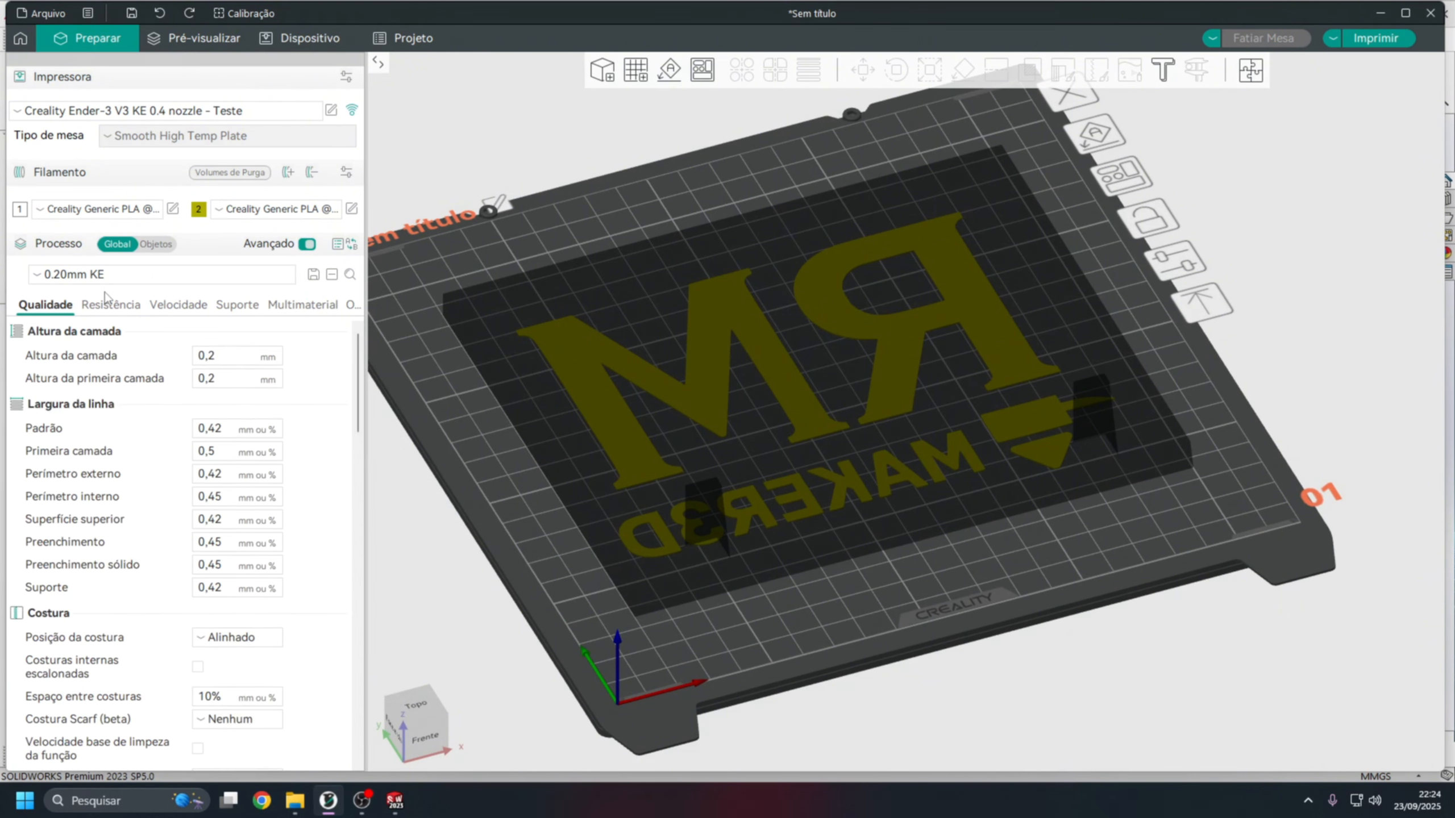
Set the global sparse infill density to 6%.
{"action": "left_click", "coordinate": [110, 309]}
{"action": "double_click", "coordinate": [248, 704]}
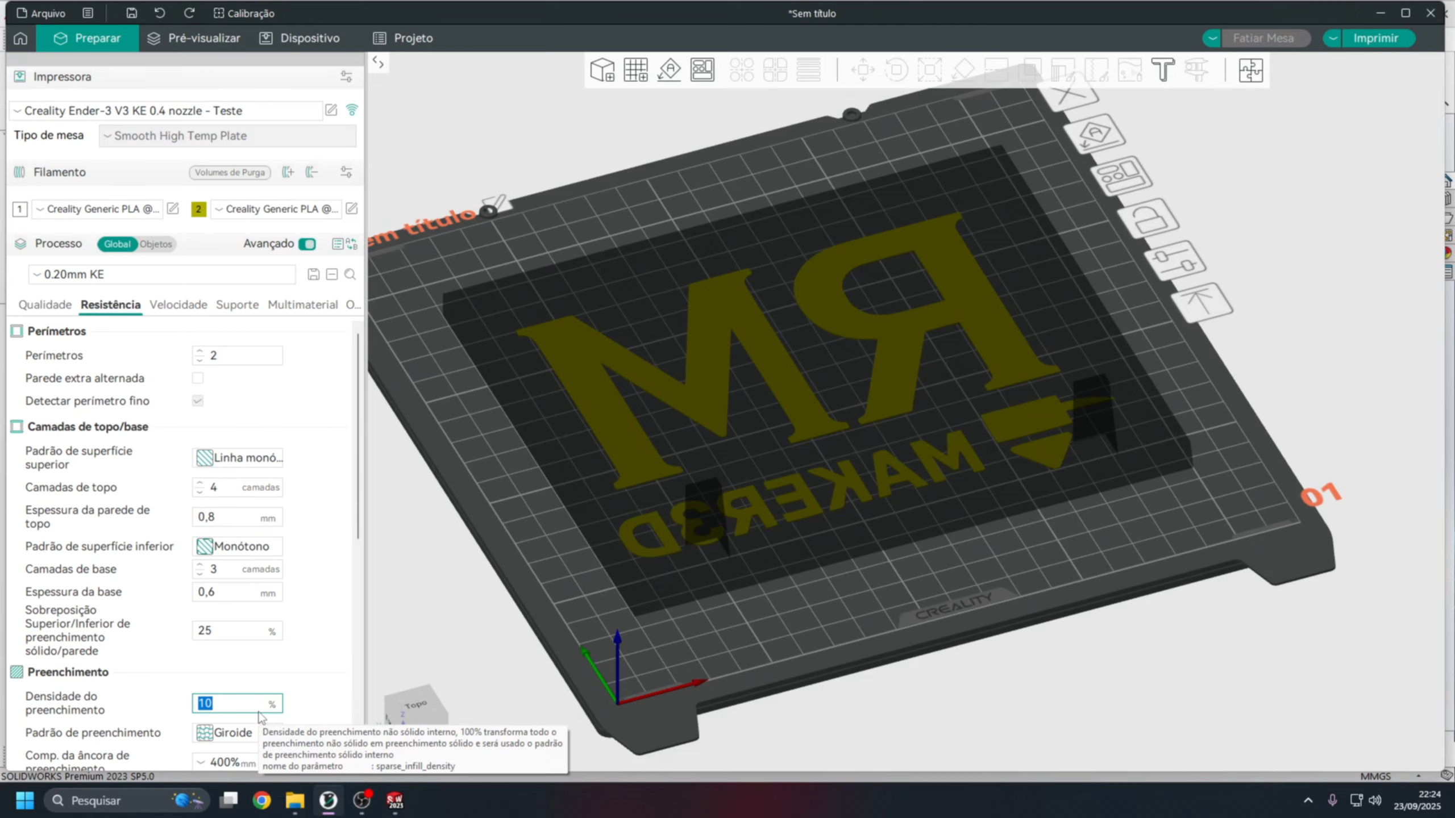
{"action": "type", "text": "6"}
{"action": "key", "text": "Return"}
Set the top shell to 5 layers with a thickness of 1 mm.
{"action": "left_click", "coordinate": [199, 485]}
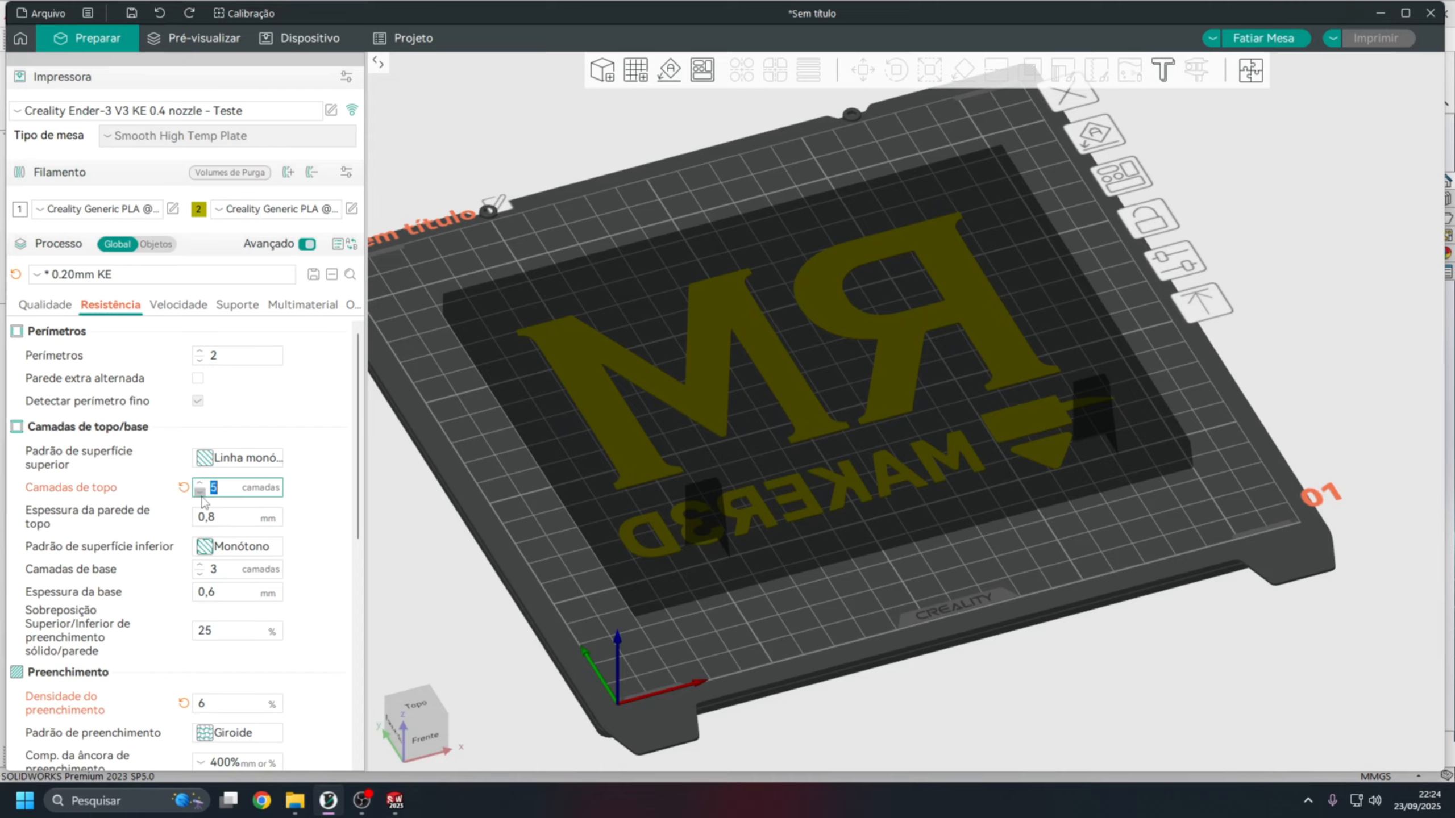
{"action": "key", "text": "Tab"}
{"action": "type", "text": "1"}
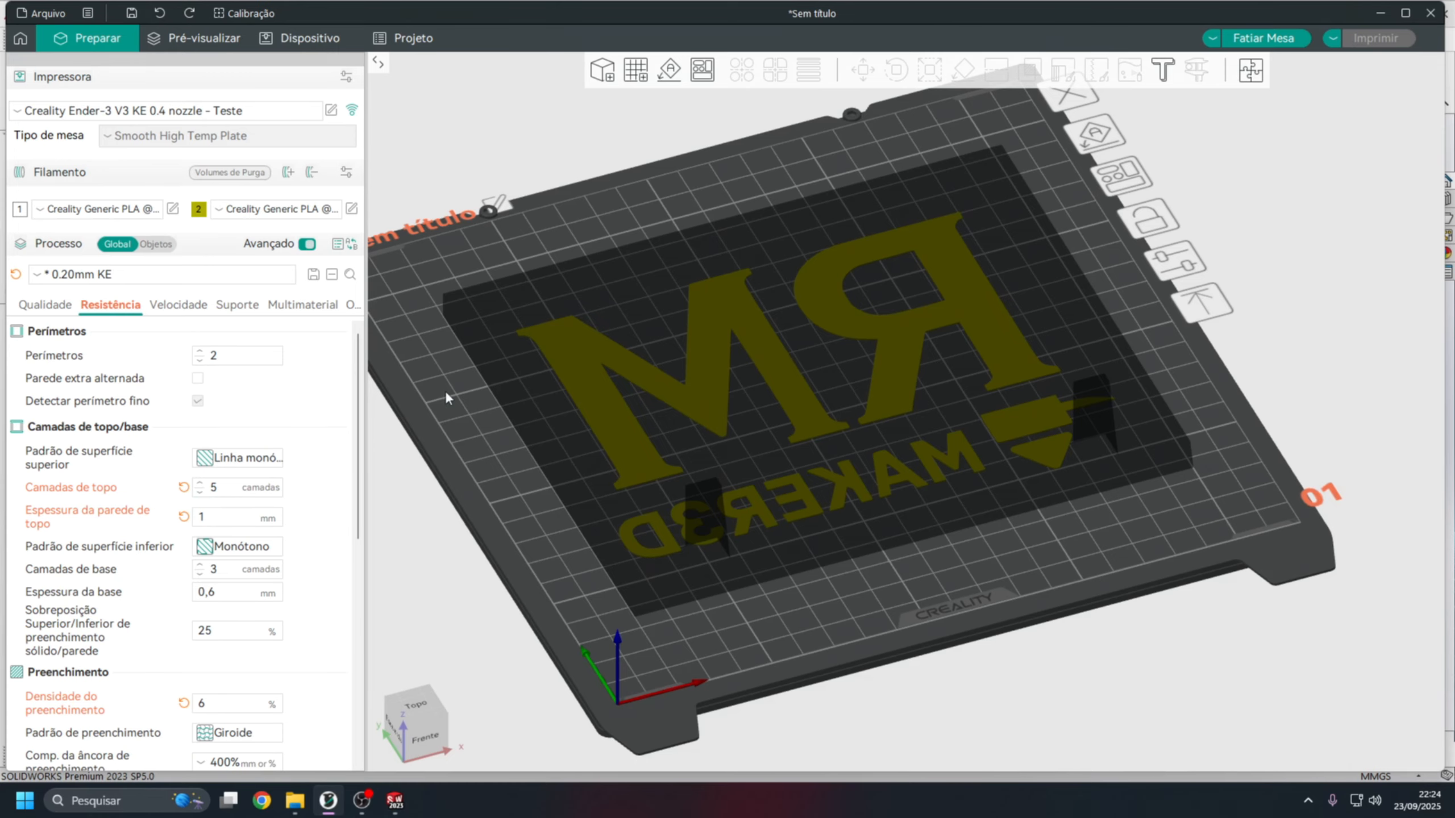
{"action": "left_click_drag", "start_coordinate": [446, 392], "coordinate": [446, 465]}
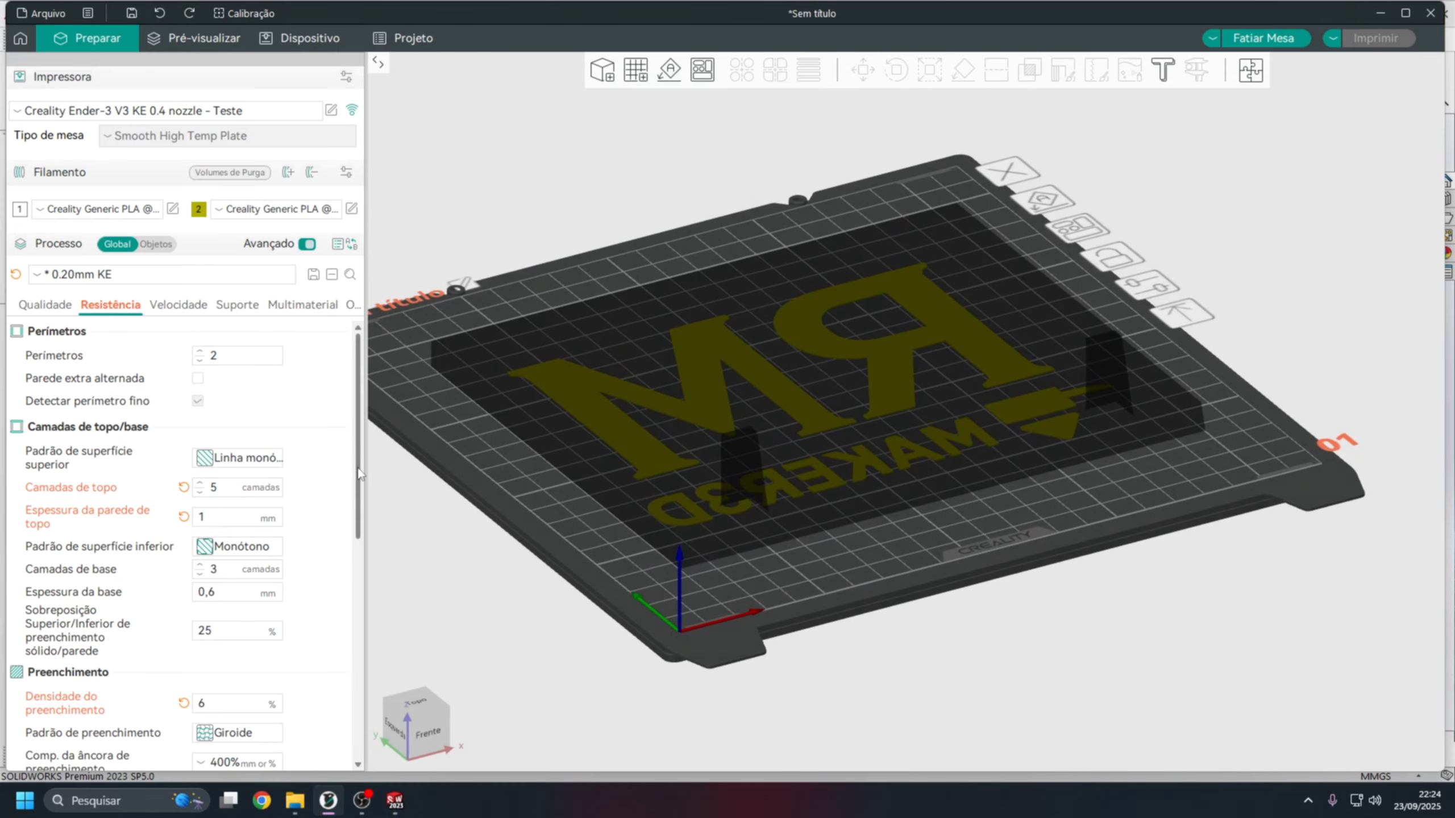
Review the process speed settings for the first layer and the other layers.
{"action": "mouse_move", "coordinate": [358, 468]}
{"action": "left_mouse_down"}
{"action": "mouse_move", "coordinate": [358, 486]}
{"action": "mouse_move", "coordinate": [356, 464]}
{"action": "left_mouse_up"}
{"action": "left_click", "coordinate": [172, 308]}
{"action": "left_click", "coordinate": [181, 385]}
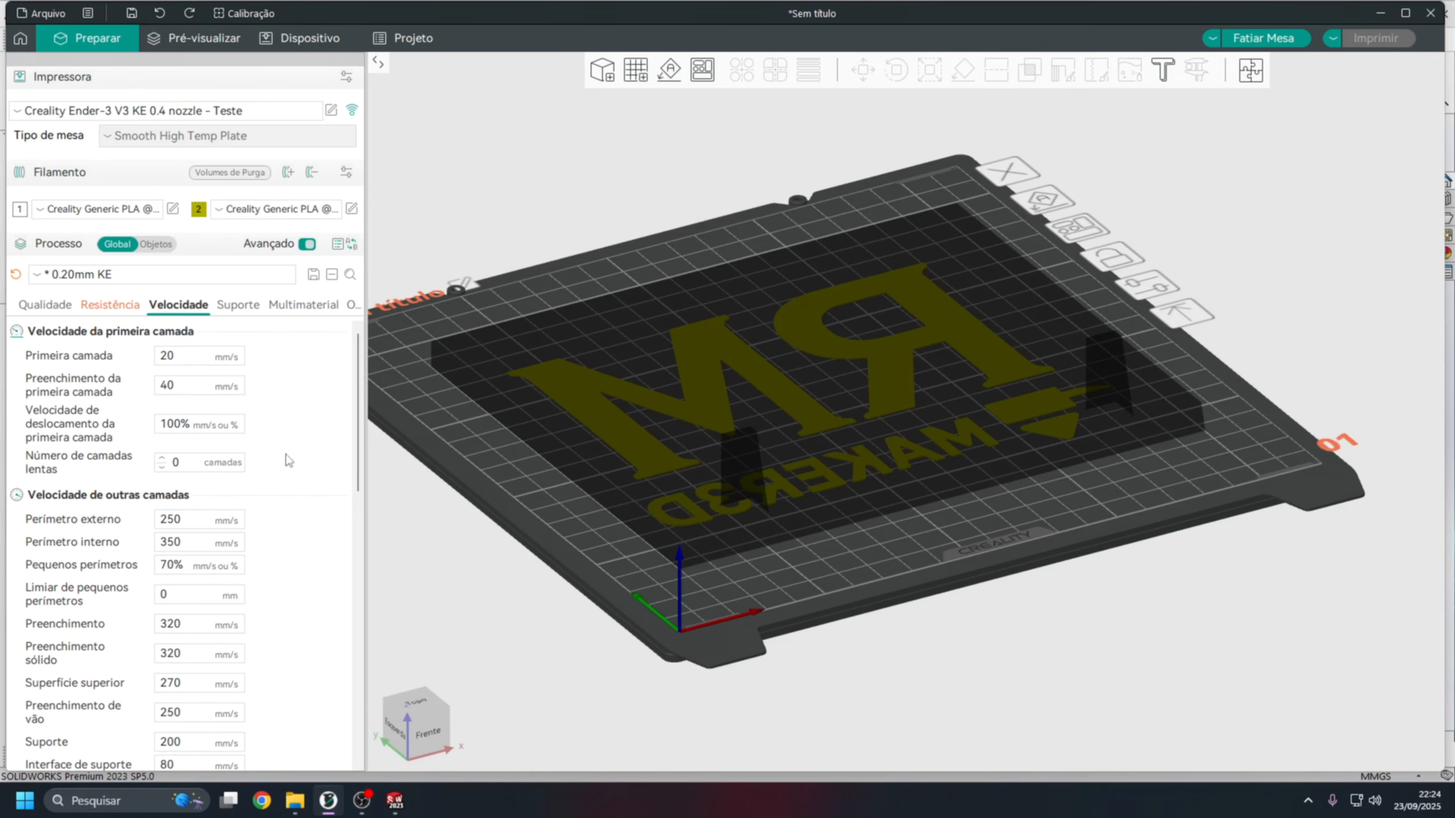
{"action": "left_click_drag", "start_coordinate": [647, 253], "coordinate": [649, 258]}
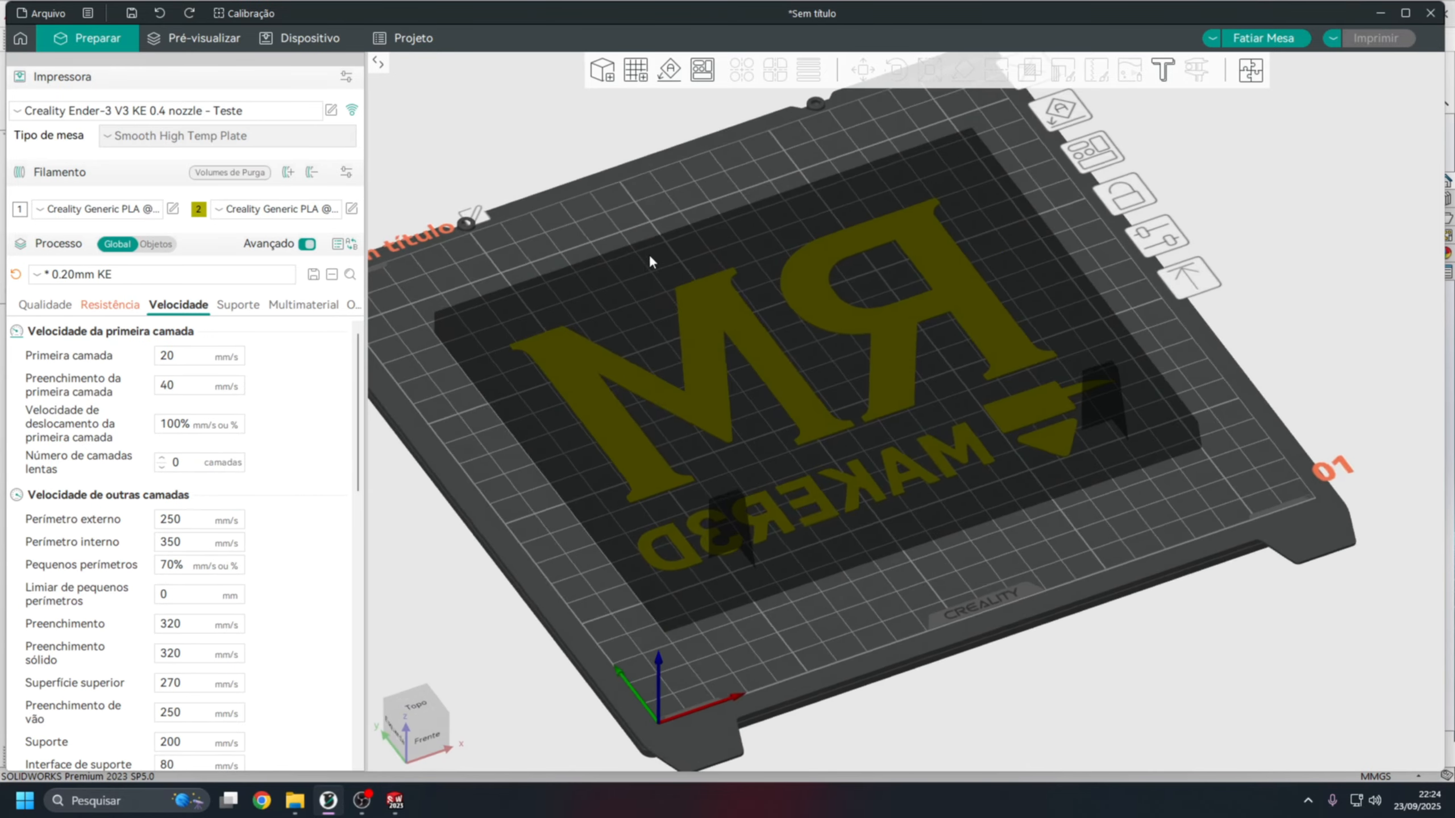
{"action": "right_click_drag", "start_coordinate": [859, 368], "coordinate": [902, 407]}
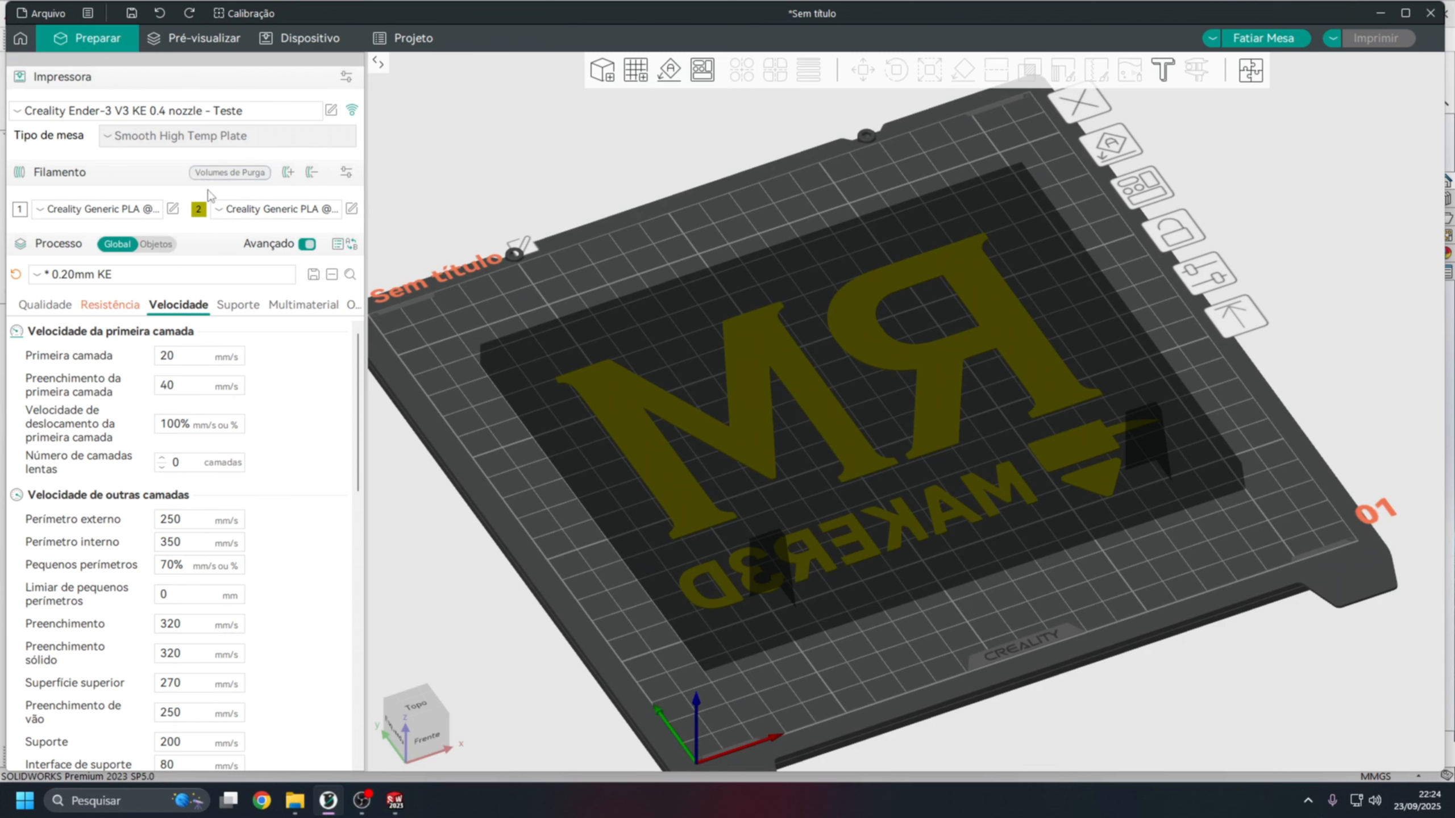
Open the machine G-code settings of the Creality Ender-3 V3 KE 0.4 nozzle - Teste printer profile.
{"action": "left_click", "coordinate": [333, 110]}
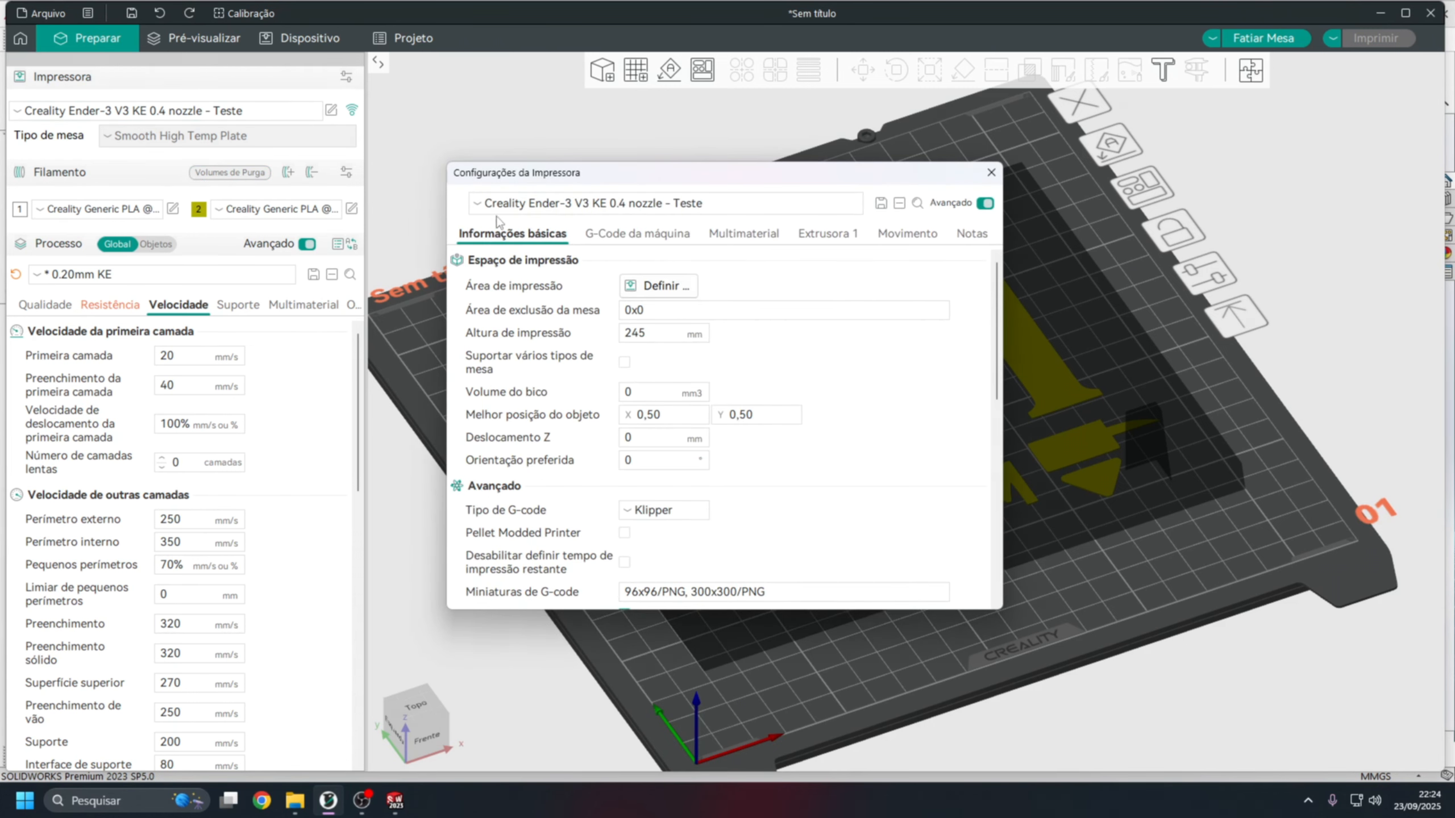
{"action": "left_click", "coordinate": [991, 173]}
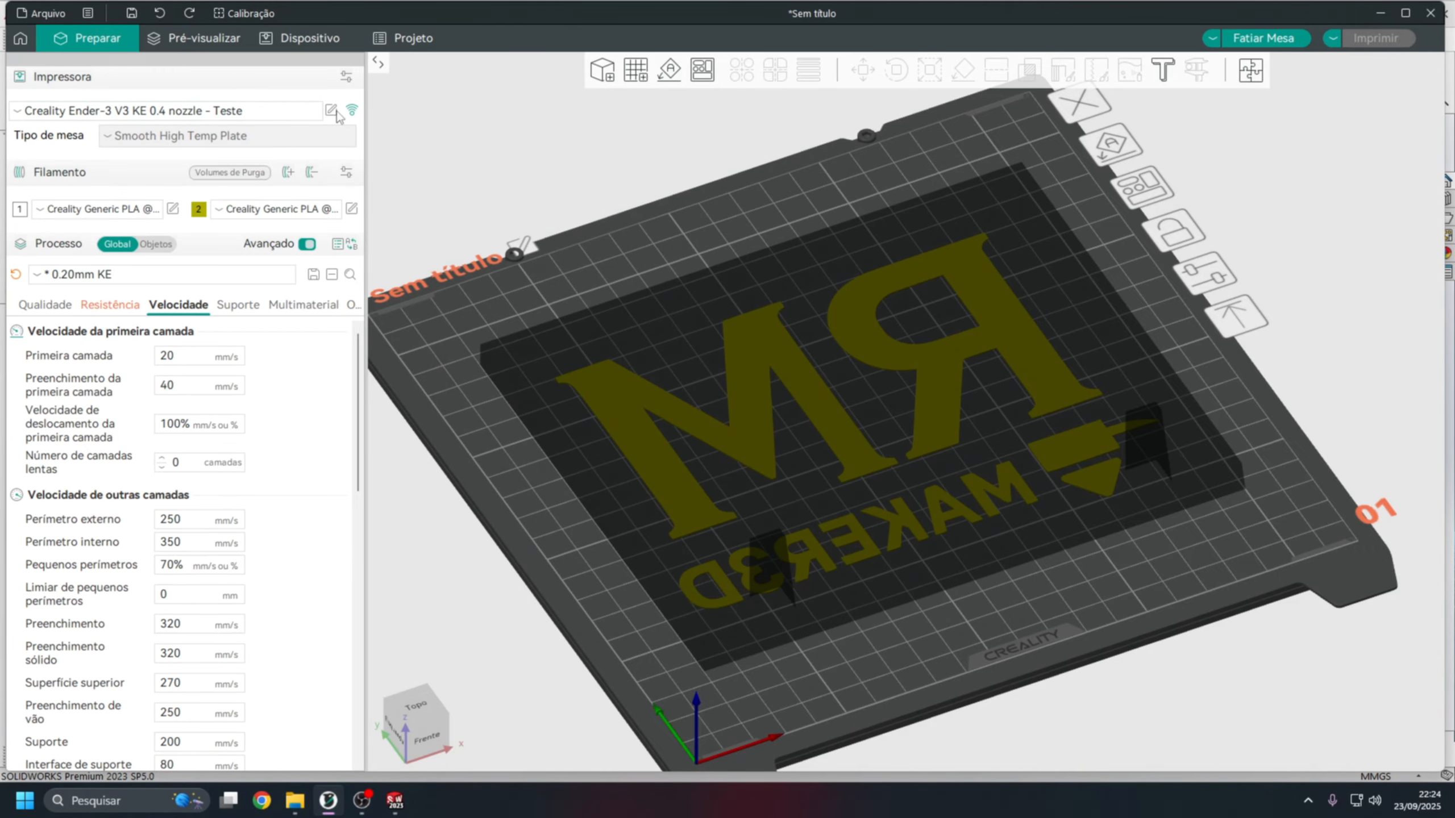
{"action": "left_click", "coordinate": [331, 112]}
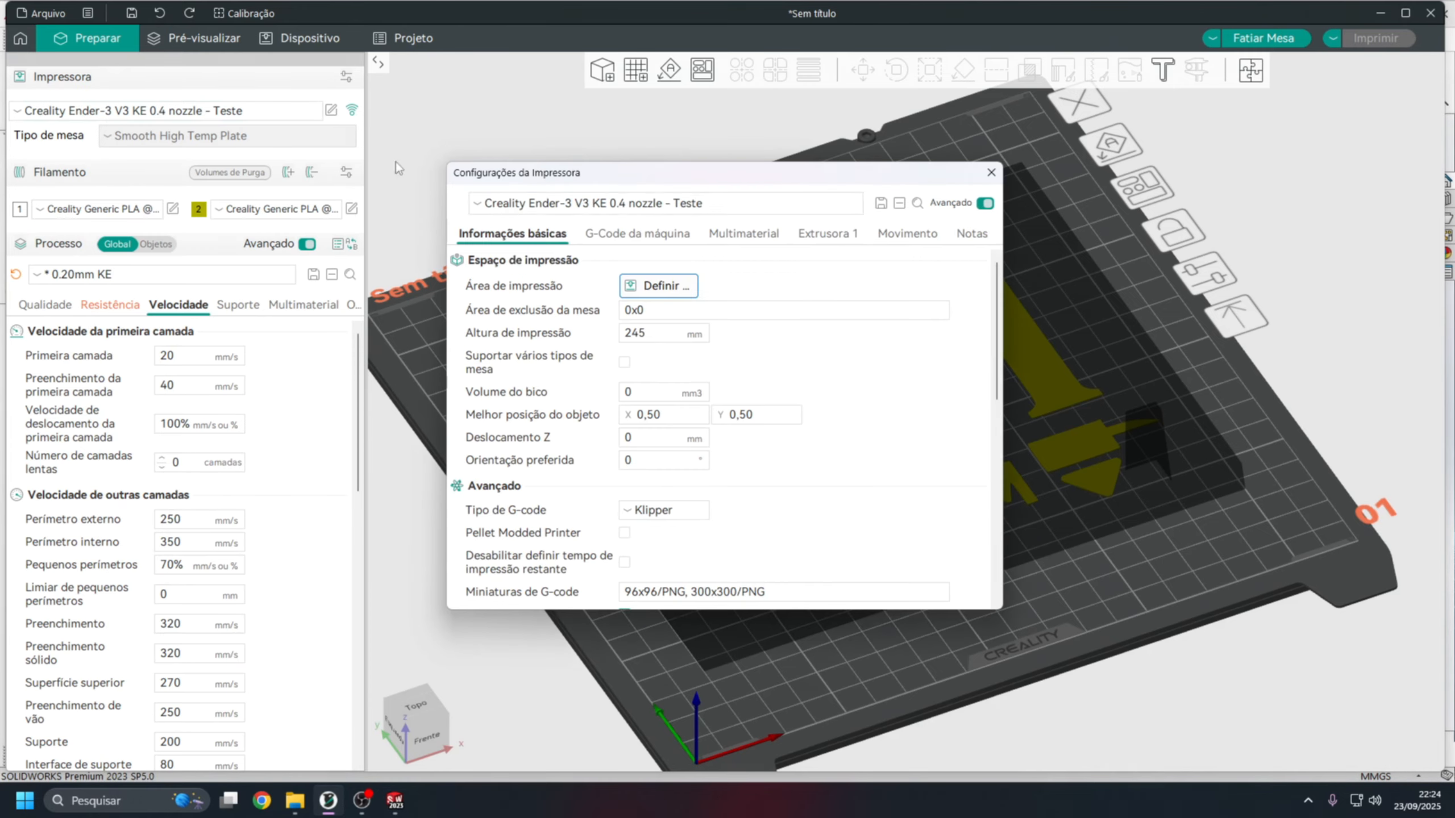
{"action": "left_click", "coordinate": [649, 237]}
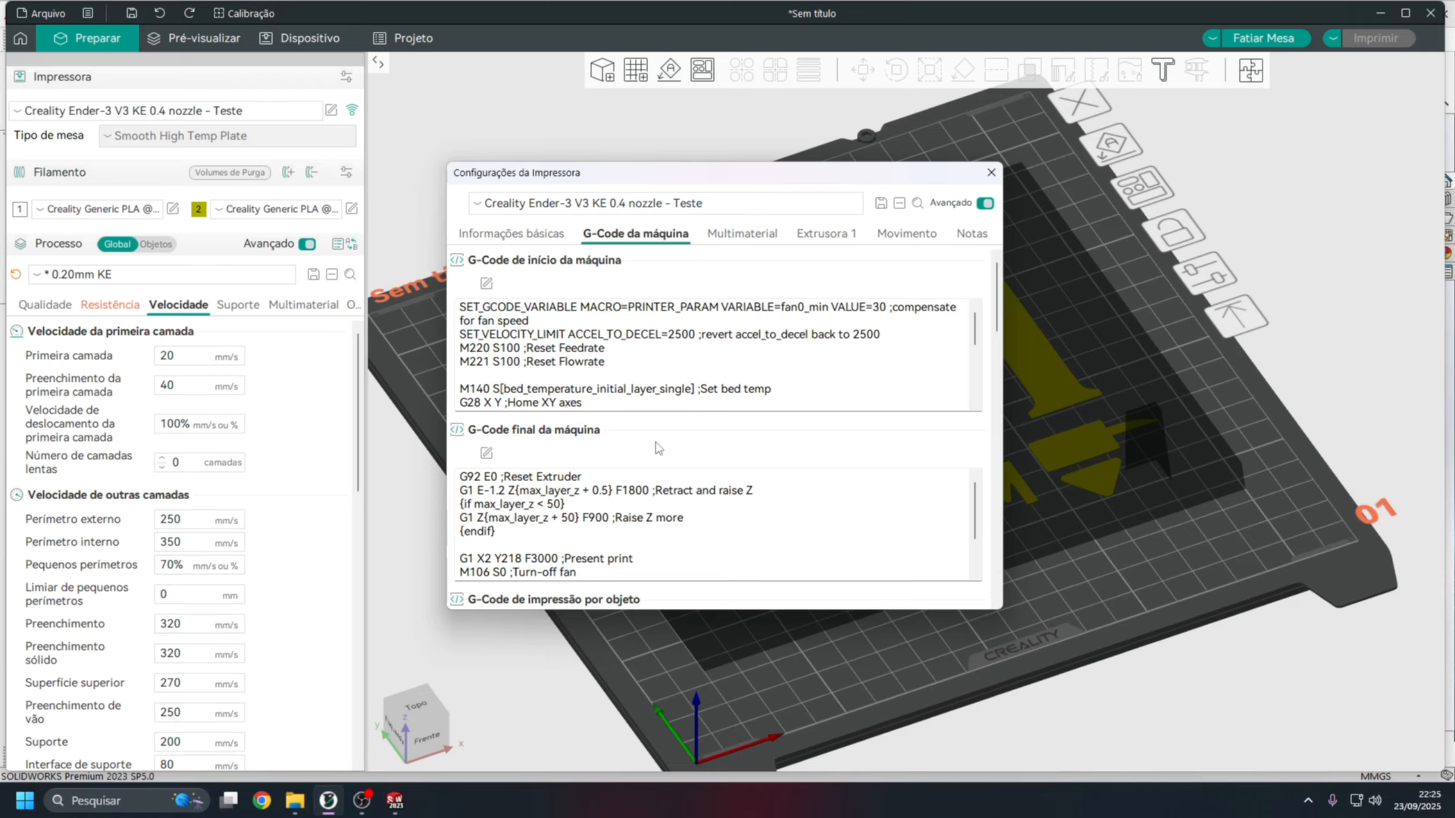
Comment out the M106, M104, M140 and M84 commands in the machine end G-code with a leading semicolon.
{"action": "scroll", "coordinate": [657, 539], "scroll_direction": "down", "scroll_amount": 1}
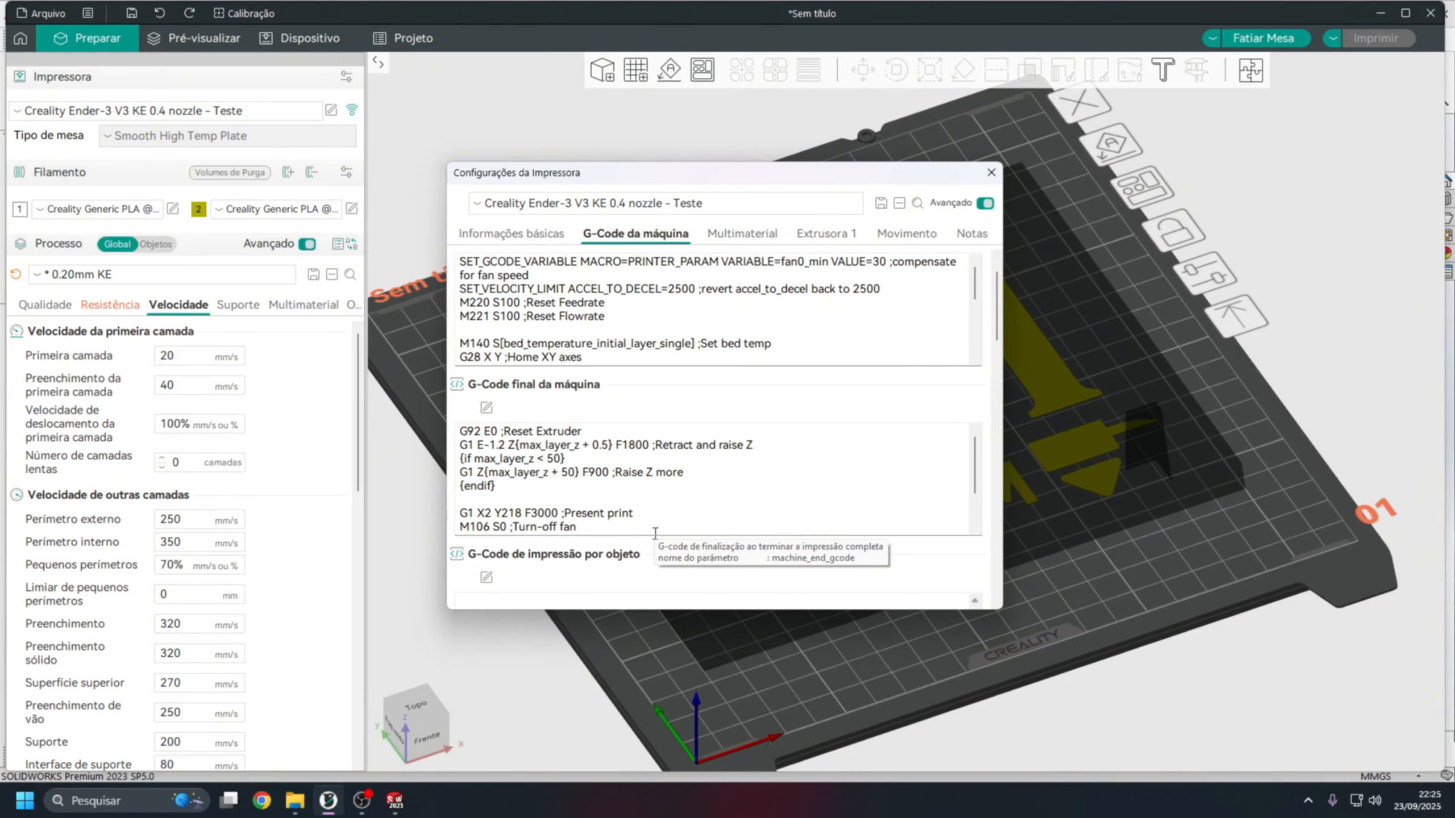
{"action": "left_click", "coordinate": [974, 529]}
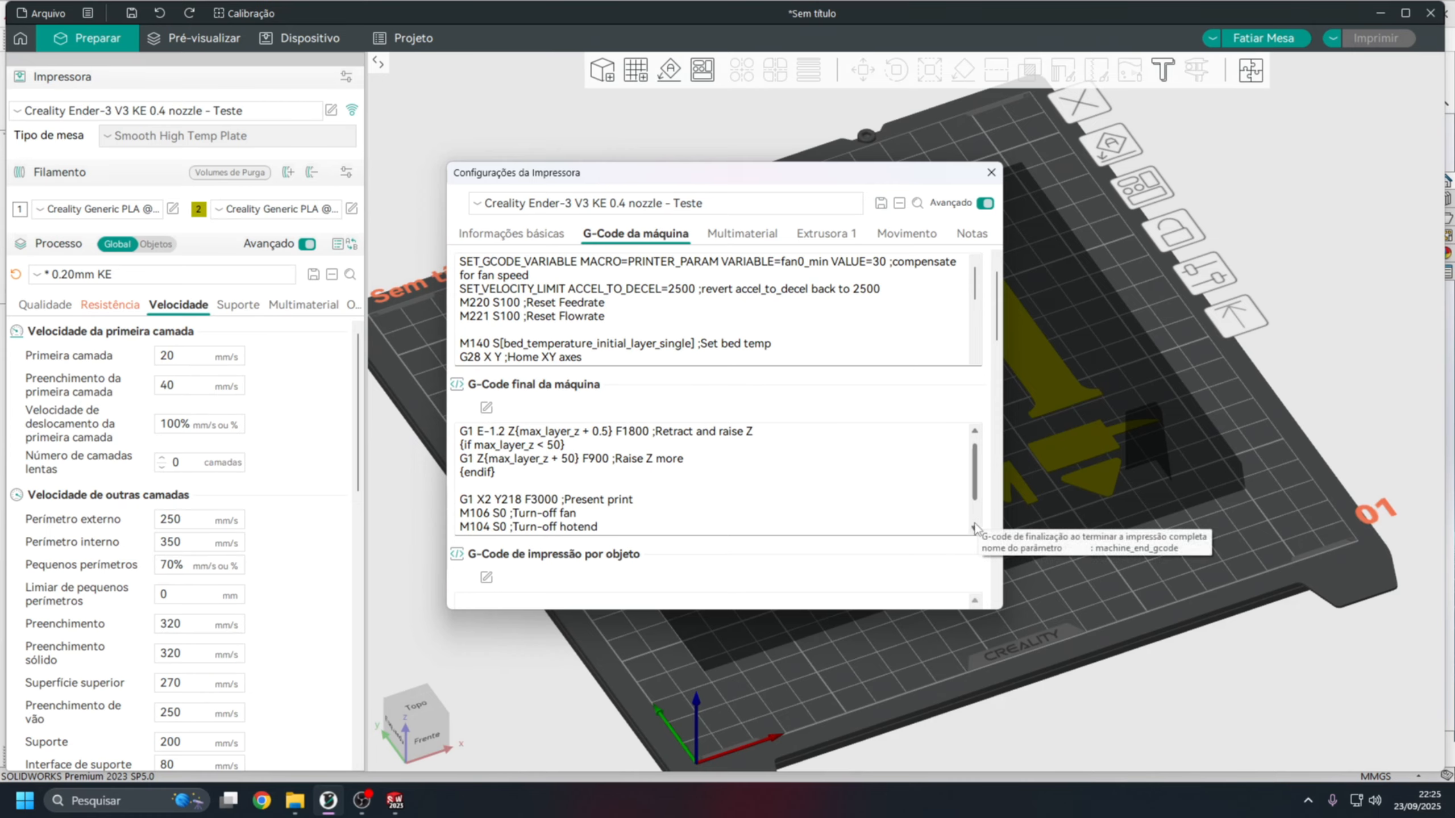
{"action": "scroll", "coordinate": [974, 530], "scroll_direction": "down", "scroll_amount": 1}
{"action": "left_click", "coordinate": [529, 450]}
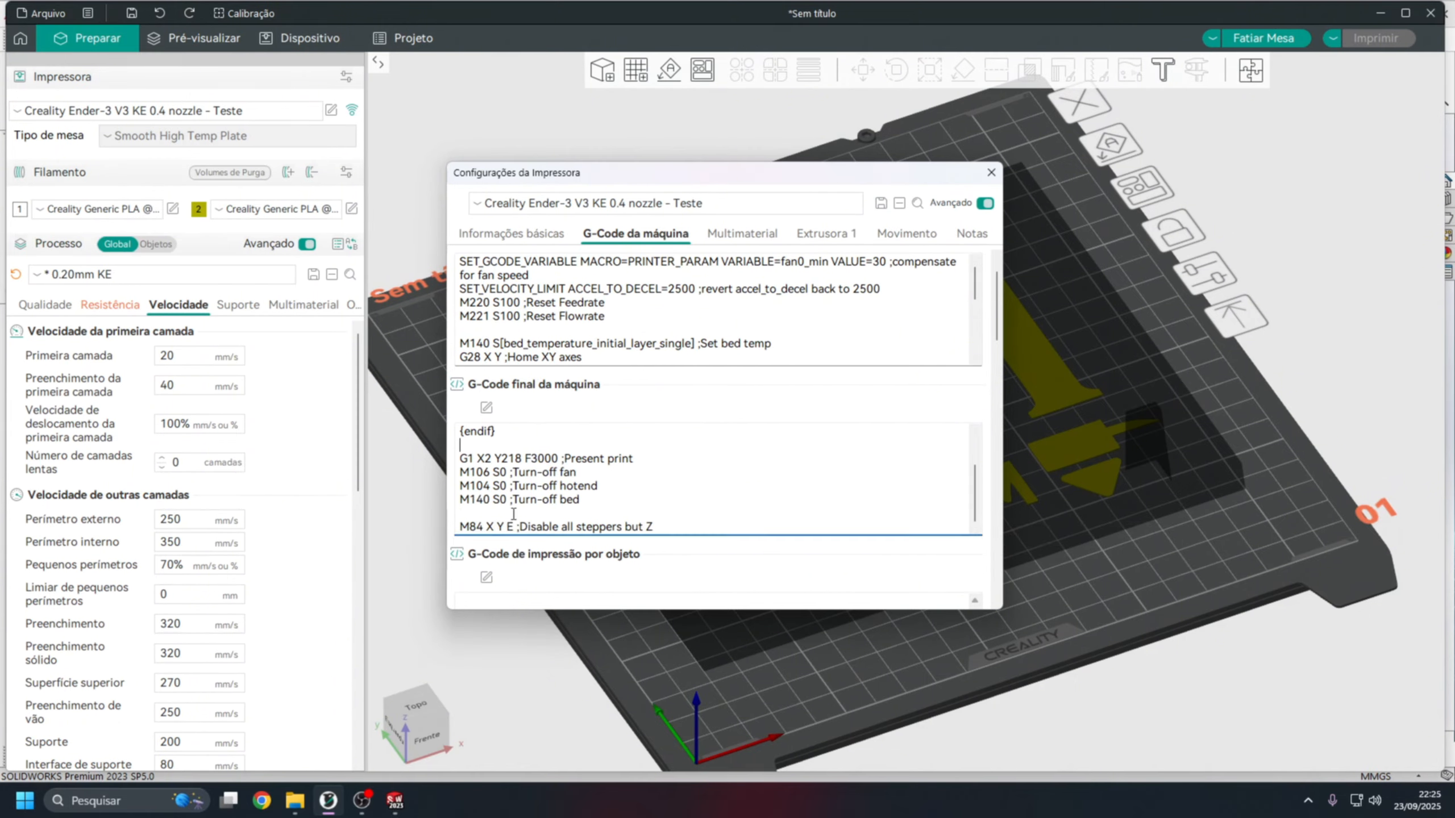
{"action": "left_click", "coordinate": [462, 471]}
{"action": "type", "text": ";"}
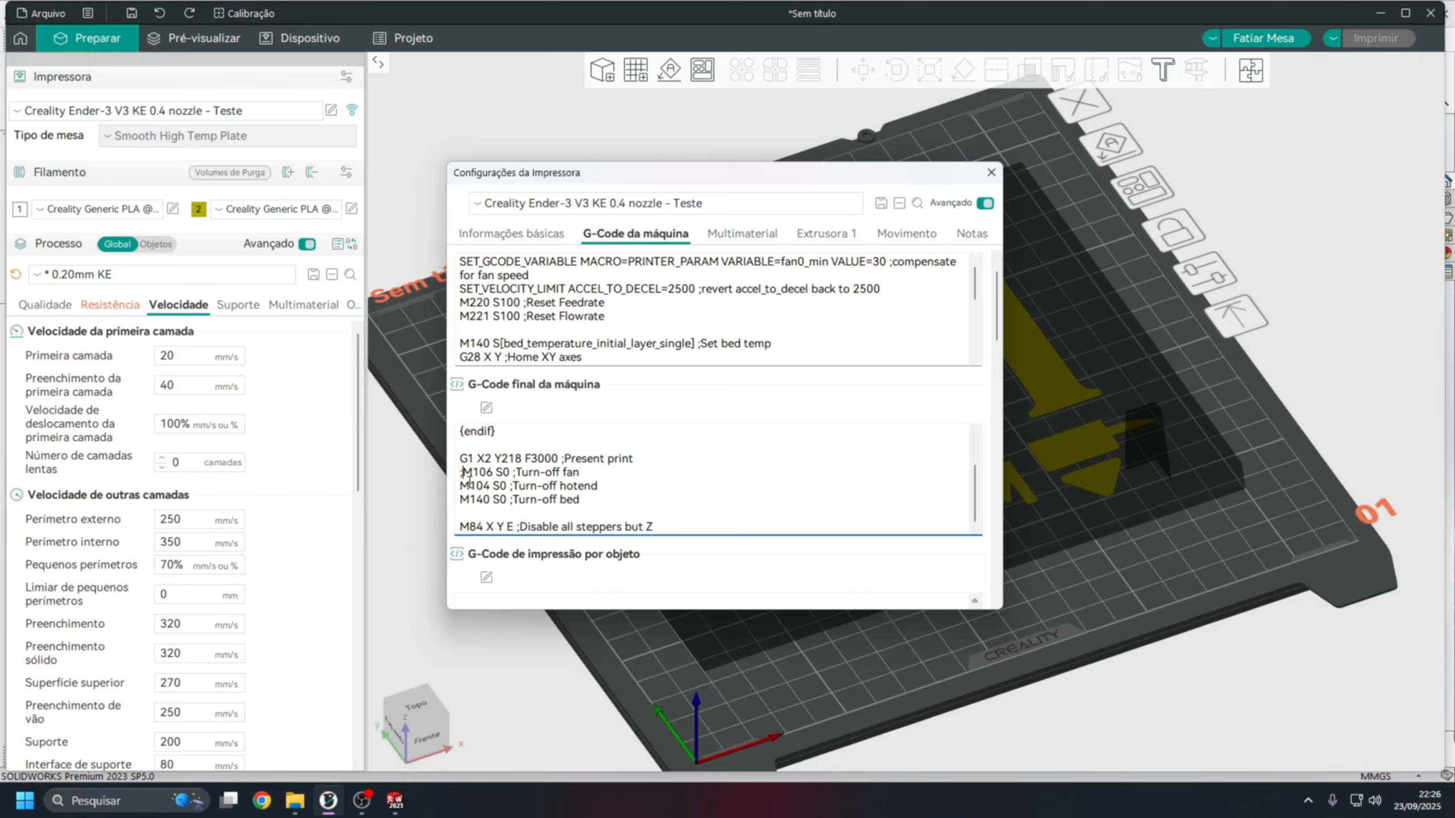
{"action": "left_click", "coordinate": [457, 486]}
{"action": "type", "text": ";"}
{"action": "left_click", "coordinate": [459, 499]}
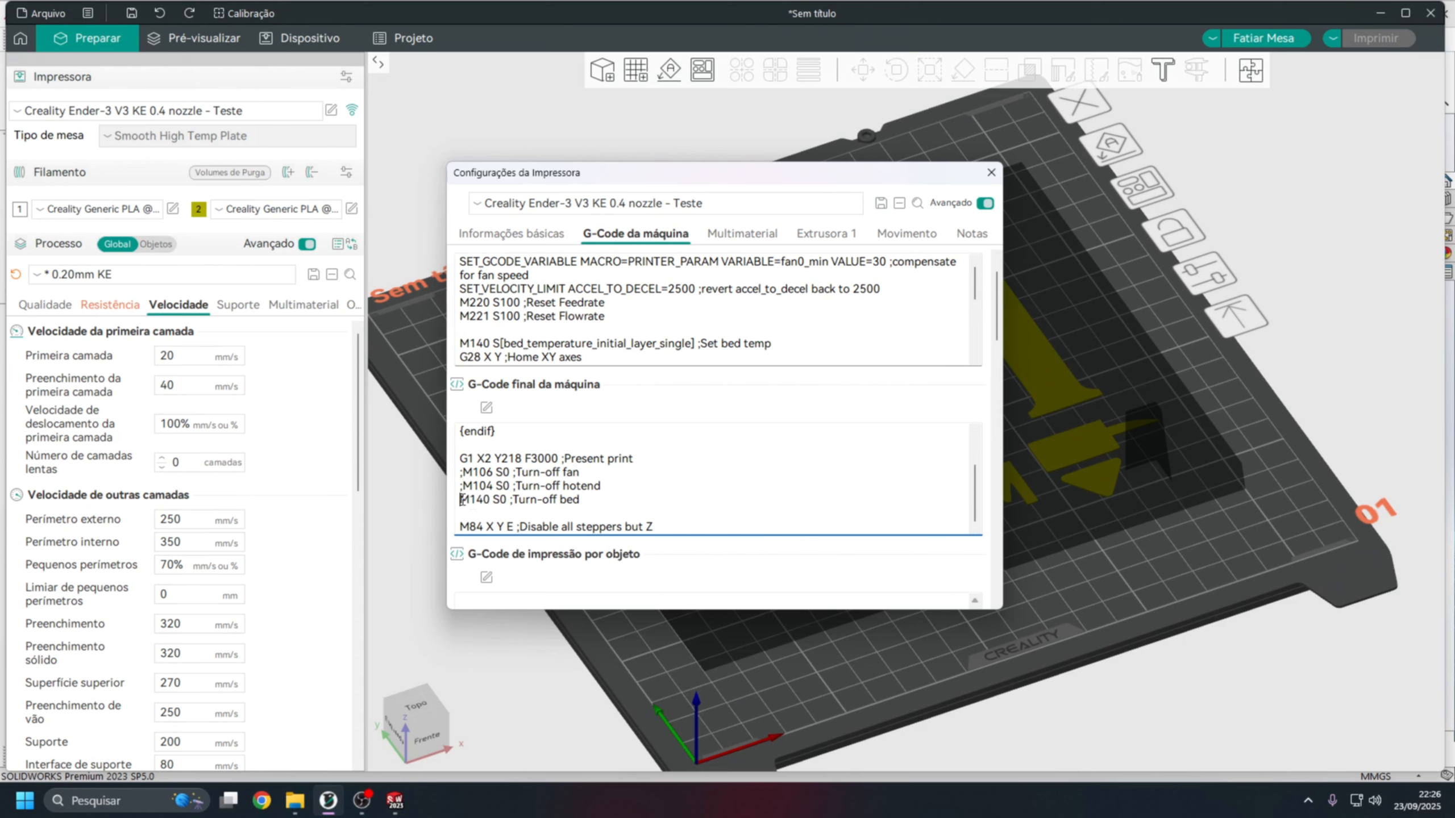
{"action": "type", "text": ";"}
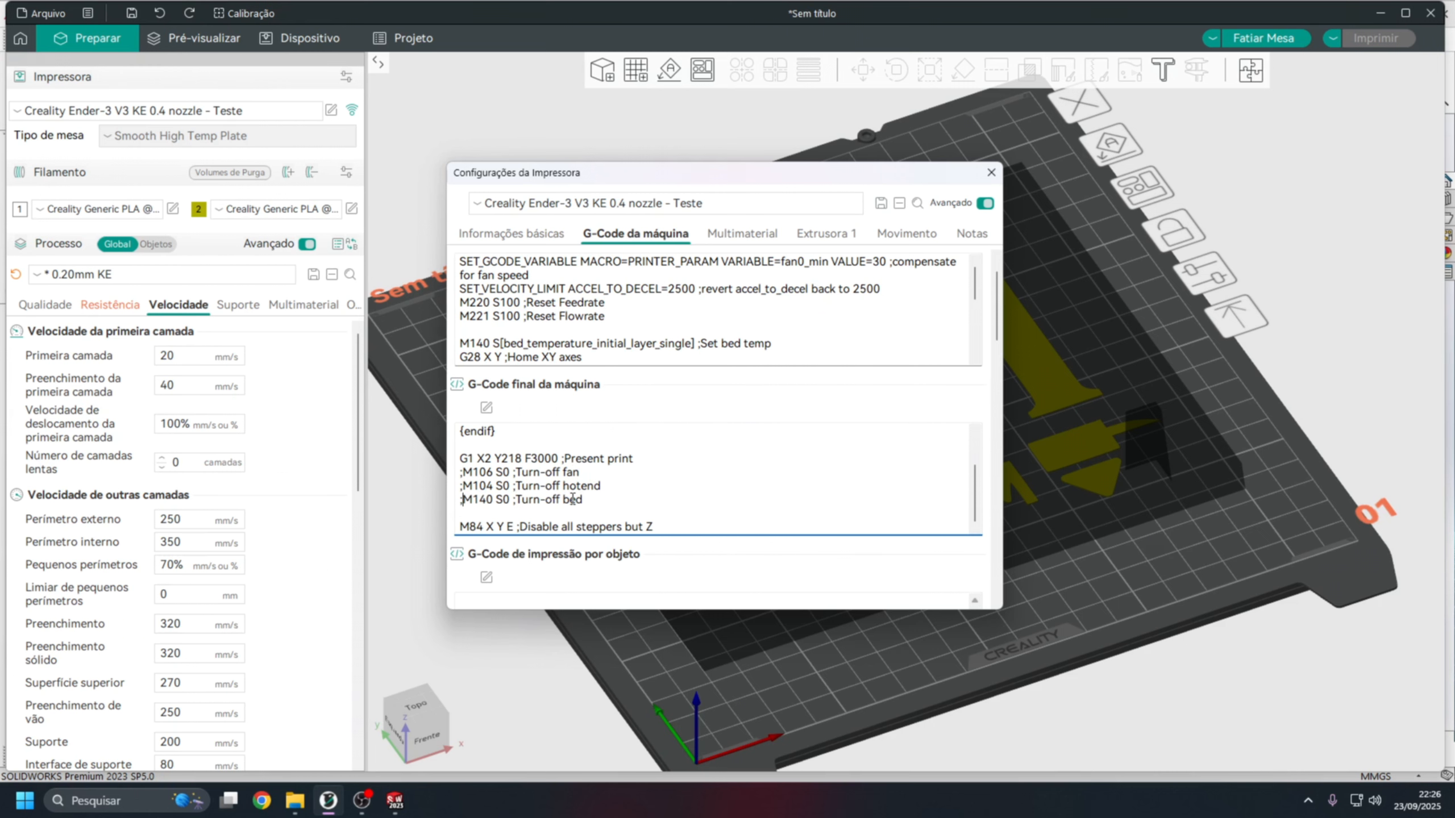
{"action": "left_click", "coordinate": [459, 526]}
{"action": "type", "text": ";"}
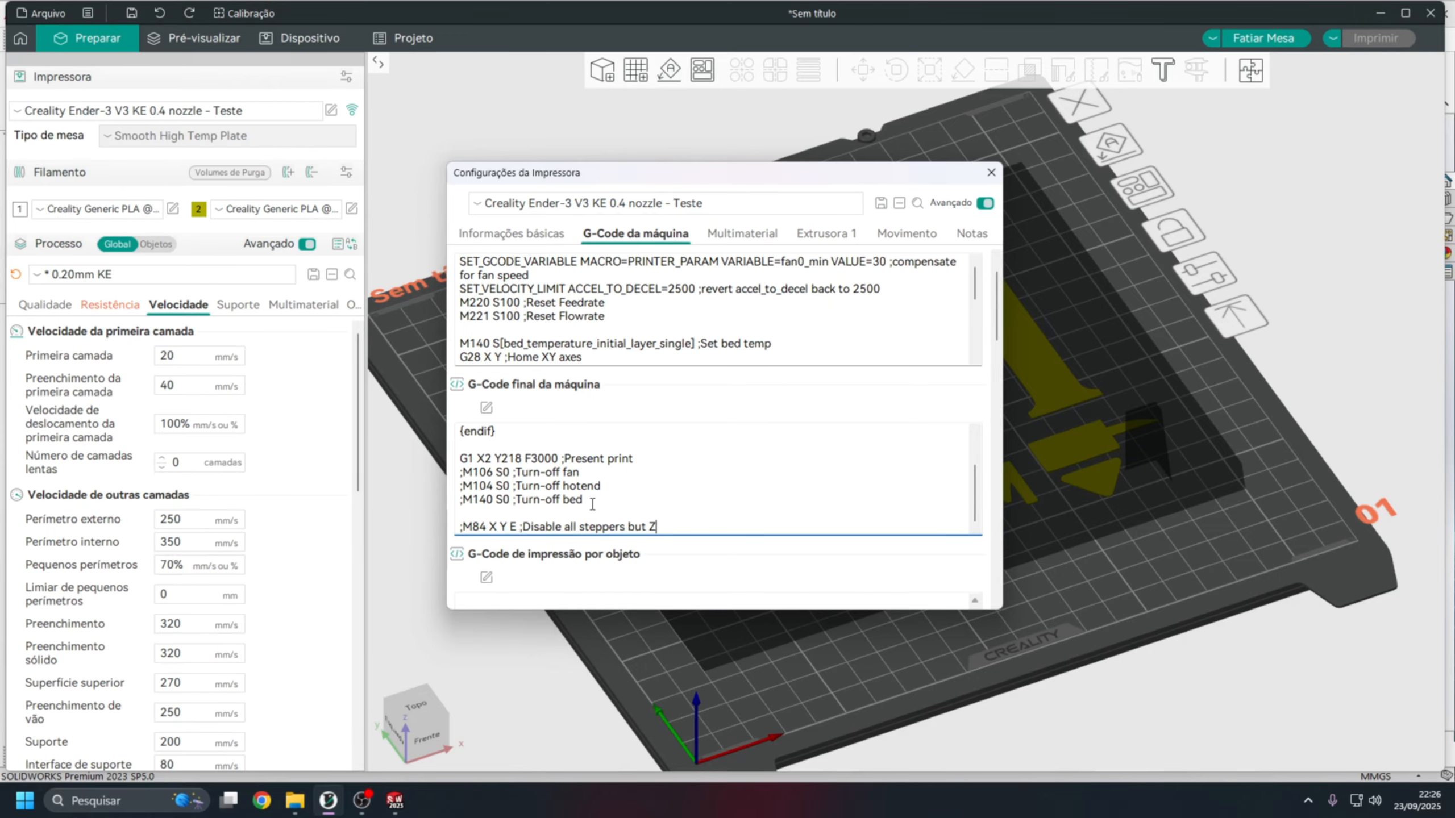
Examine the commented-out fan and hotend turn-off lines in the machine end G-code.
{"action": "left_click", "coordinate": [581, 472]}
{"action": "left_click_drag", "start_coordinate": [464, 472], "coordinate": [582, 472]}
{"action": "left_click", "coordinate": [514, 472]}
{"action": "left_click_drag", "start_coordinate": [515, 472], "coordinate": [580, 473]}
{"action": "left_click_drag", "start_coordinate": [462, 472], "coordinate": [580, 473]}
{"action": "left_click_drag", "start_coordinate": [464, 473], "coordinate": [580, 472]}
{"action": "left_click", "coordinate": [519, 472]}
{"action": "left_click", "coordinate": [479, 473]}
{"action": "left_click_drag", "start_coordinate": [460, 472], "coordinate": [579, 472]}
{"action": "left_click", "coordinate": [537, 489]}
{"action": "left_click_drag", "start_coordinate": [463, 486], "coordinate": [558, 486]}
{"action": "left_click", "coordinate": [556, 495]}
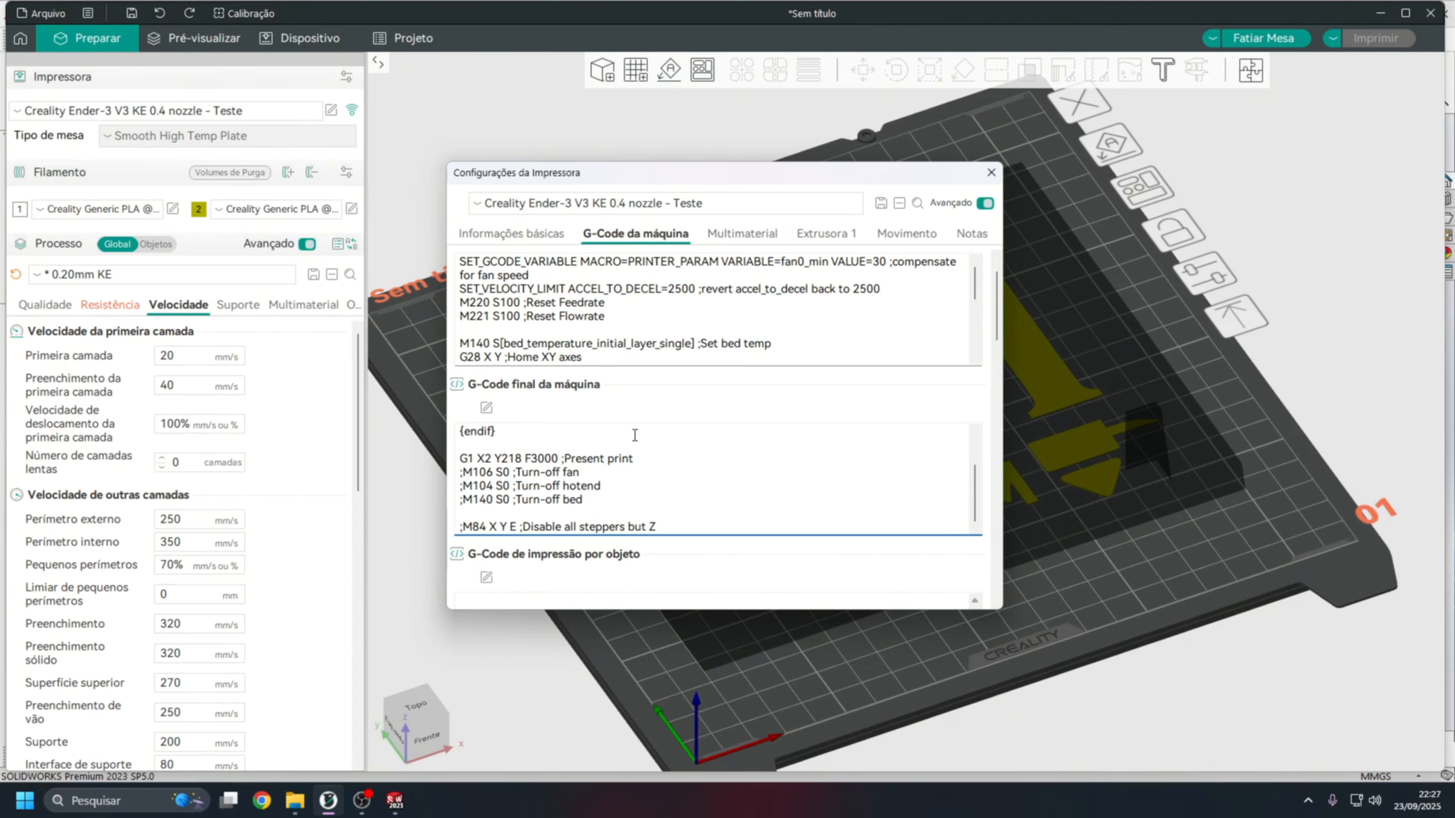
Set the Z hop on retraction of extruder 1 to 0,6 mm and close the printer settings.
{"action": "left_click", "coordinate": [826, 234]}
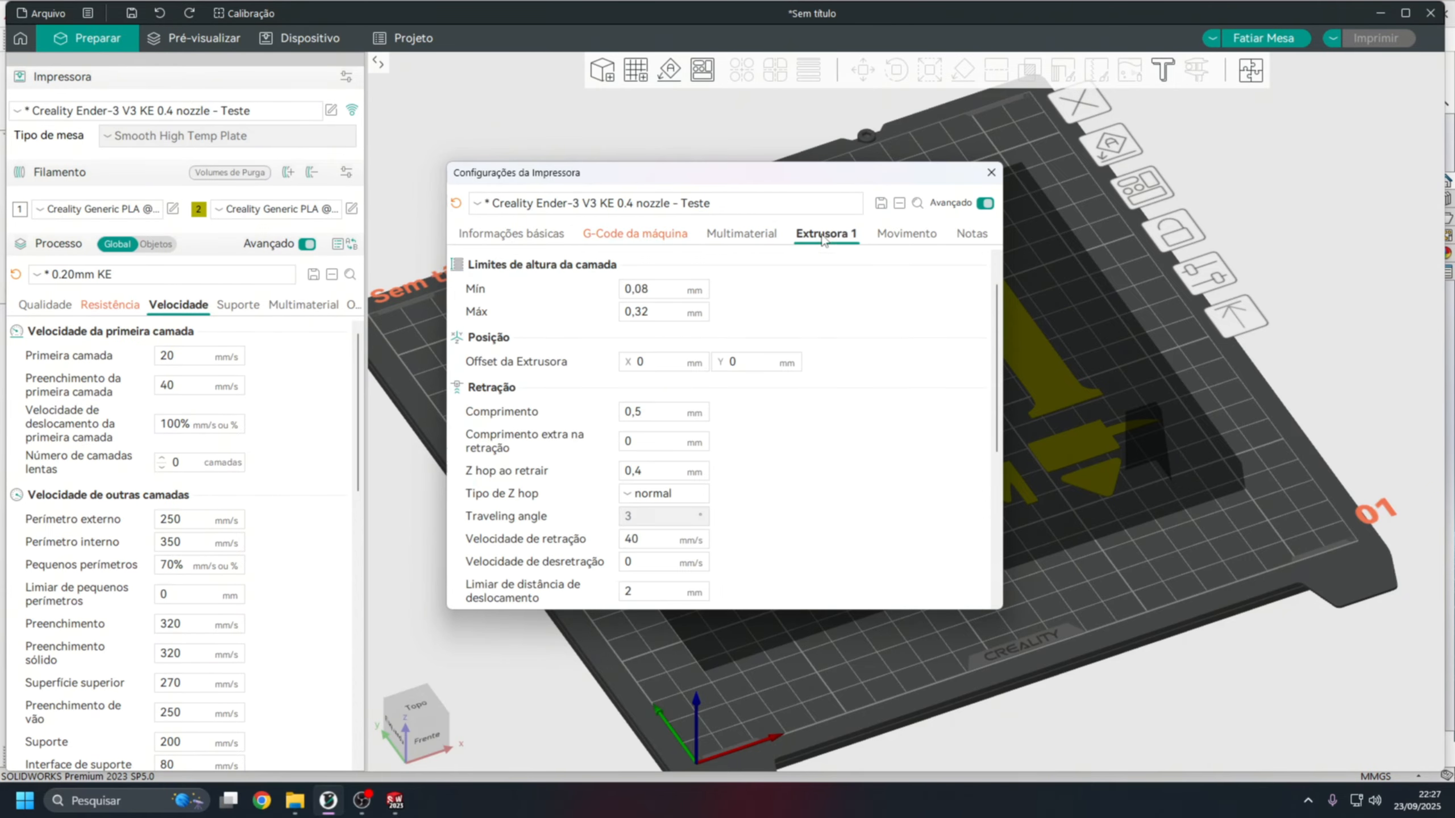
{"action": "scroll", "coordinate": [498, 477], "scroll_direction": "down", "scroll_amount": 3}
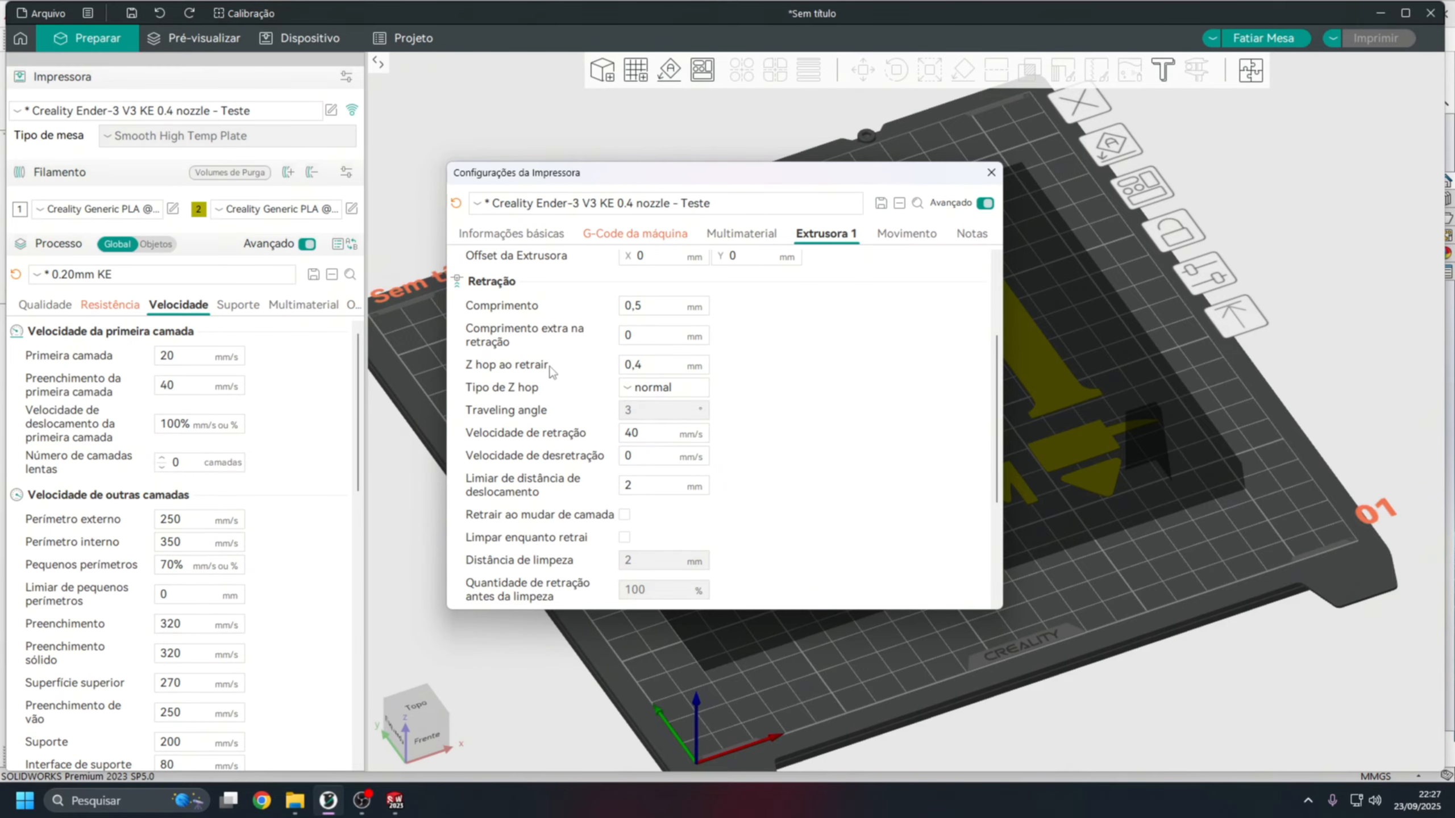
{"action": "left_click_drag", "start_coordinate": [658, 173], "coordinate": [716, 157]}
{"action": "left_click", "coordinate": [725, 319]}
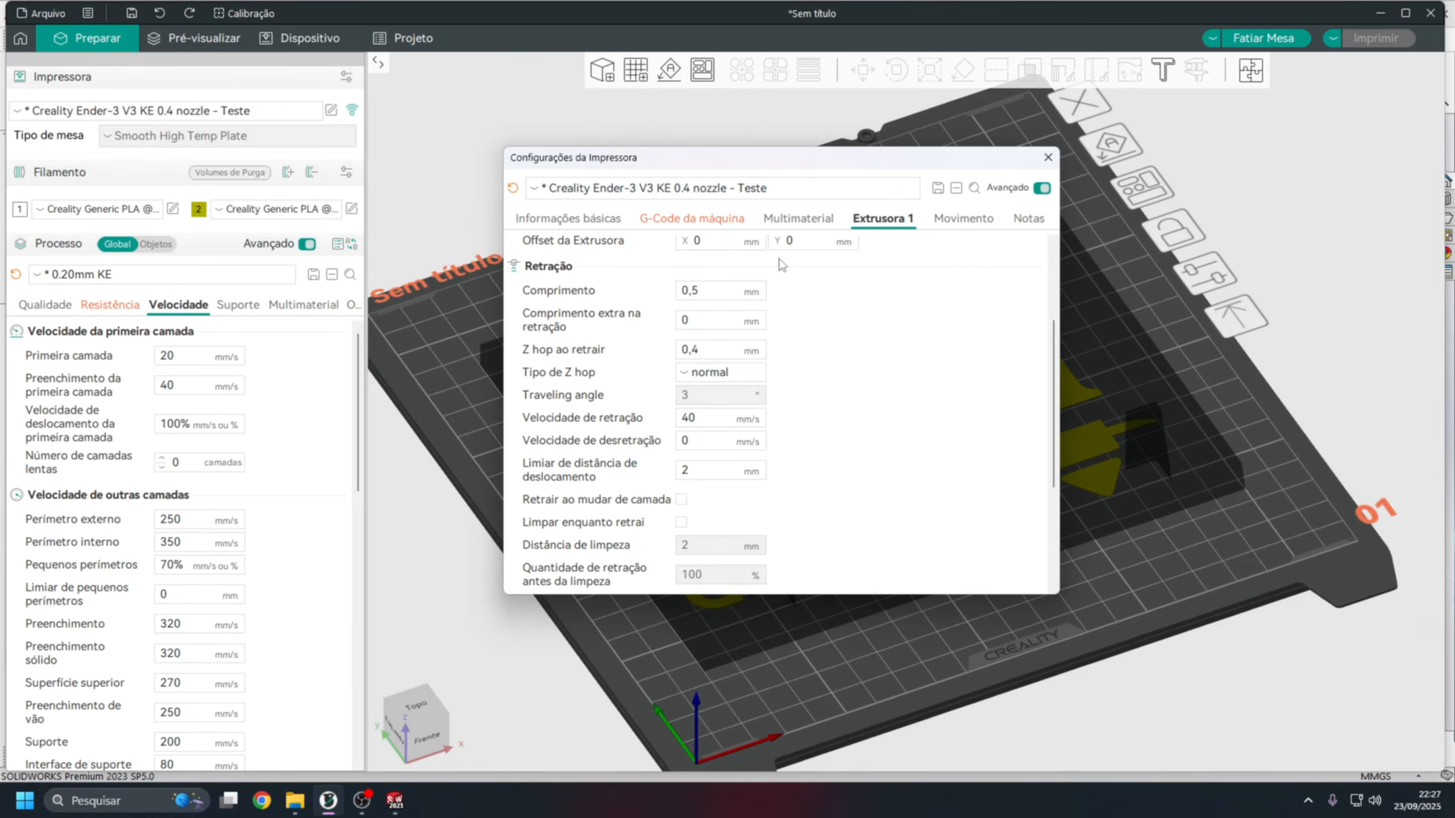
{"action": "left_click", "coordinate": [701, 350]}
{"action": "key", "text": "BackSpace"}
{"action": "type", "text": "6"}
{"action": "key", "text": "shift+Tab"}
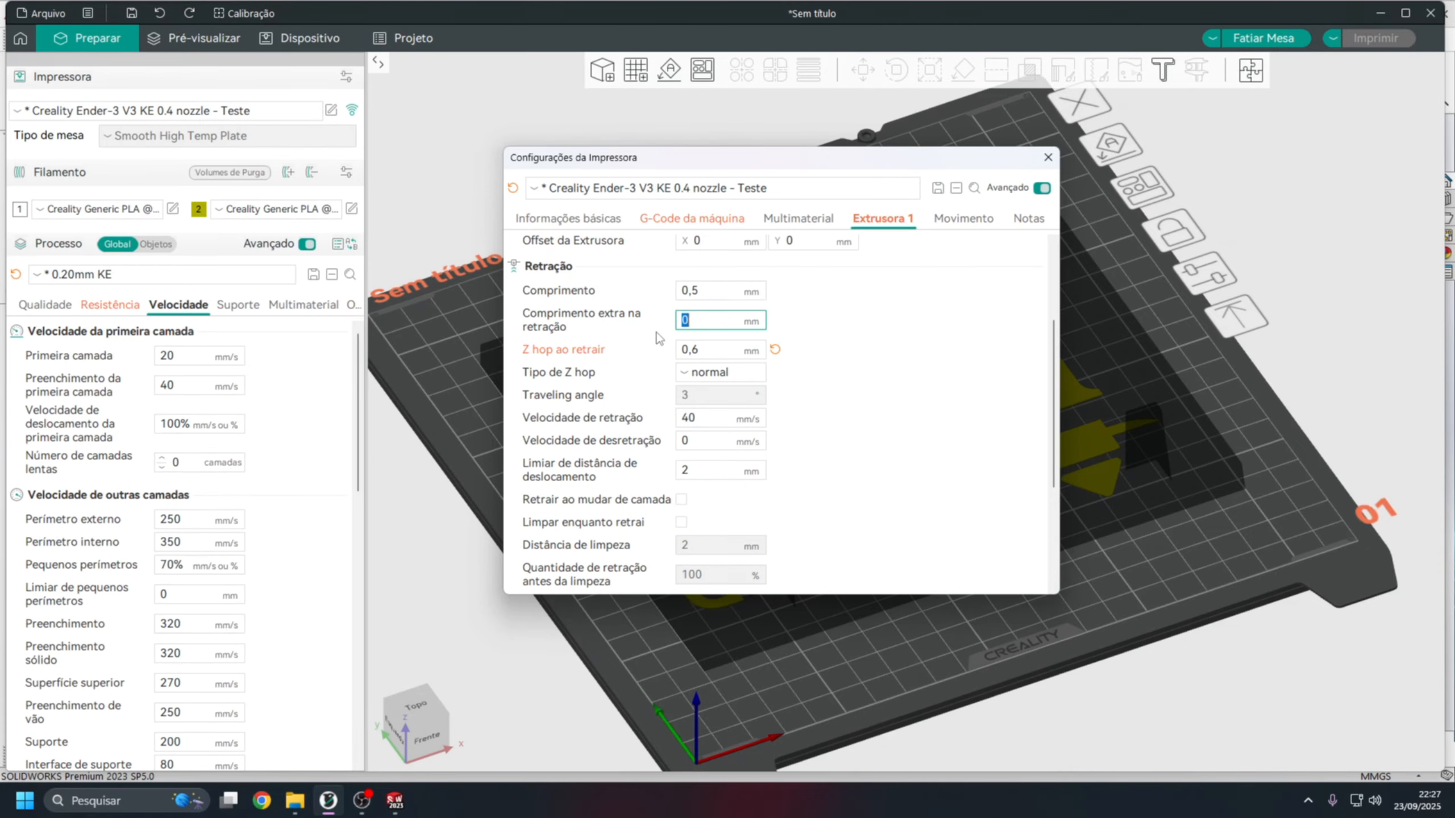
{"action": "left_click", "coordinate": [707, 351]}
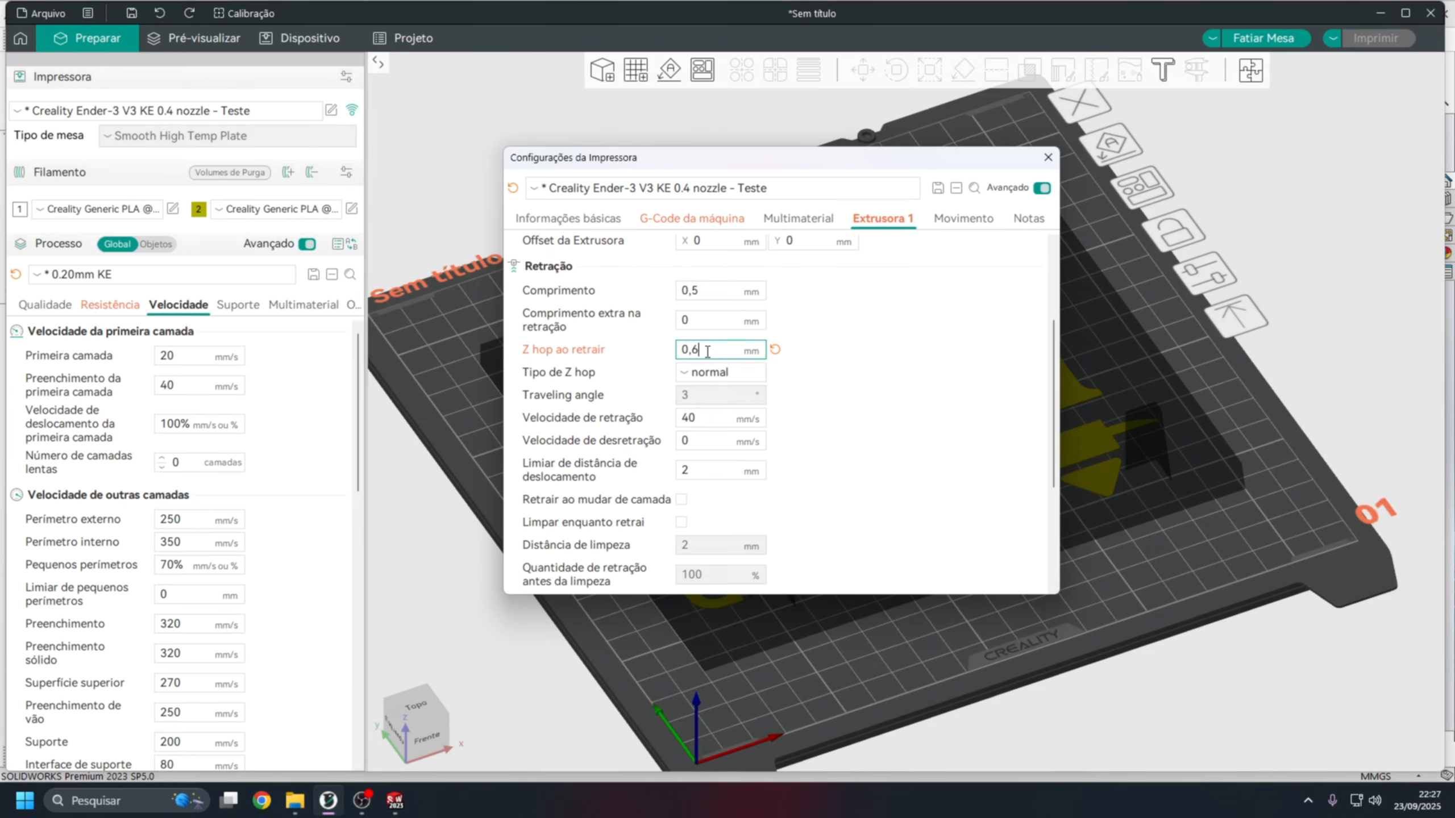
{"action": "left_click", "coordinate": [687, 221]}
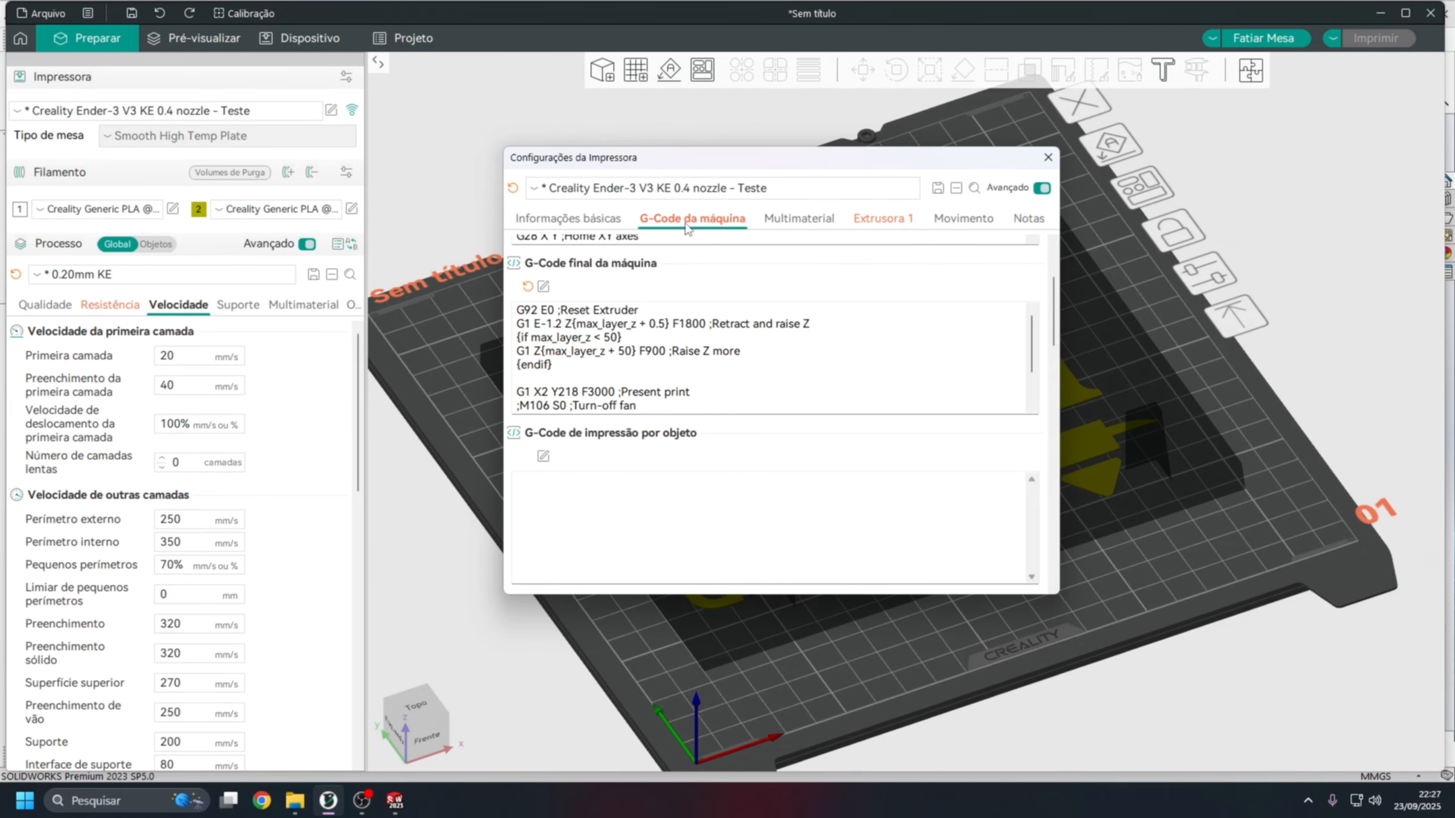
{"action": "left_click", "coordinate": [1047, 157]}
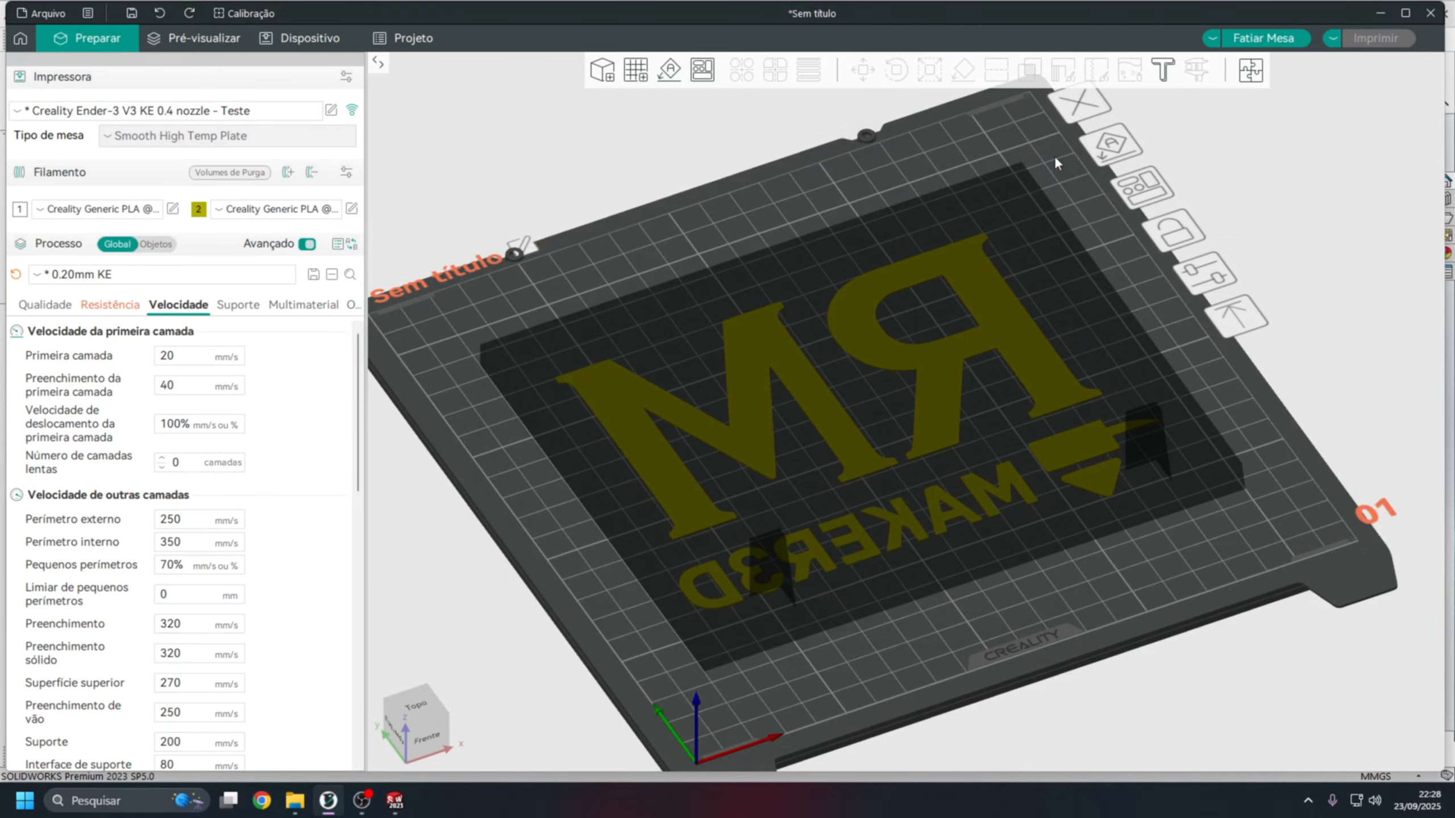
Slice the plate and inspect the toolpath preview of the logo lettering.
{"action": "left_click", "coordinate": [1262, 38]}
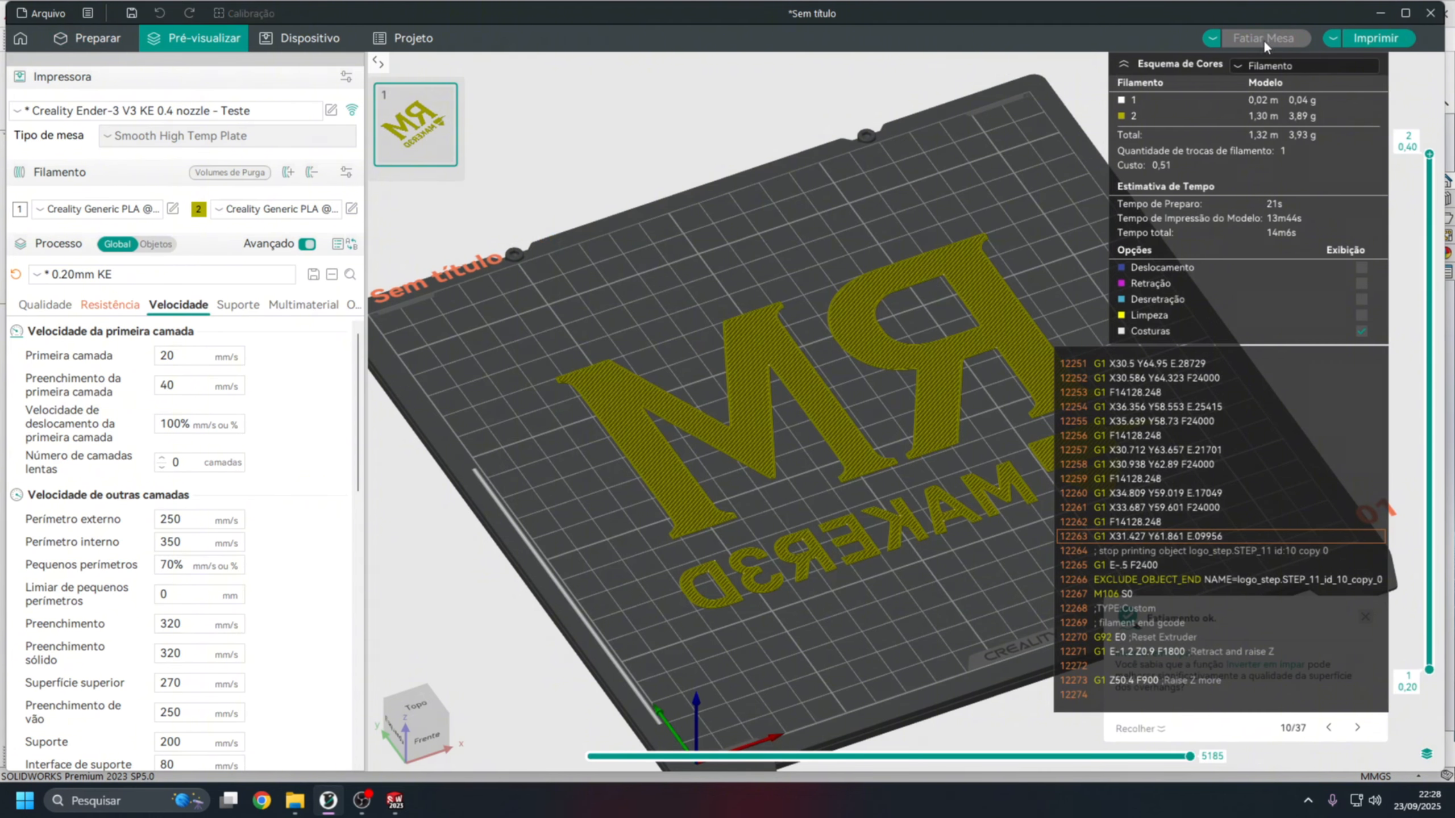
{"action": "scroll", "coordinate": [862, 427], "scroll_direction": "down", "scroll_amount": 2}
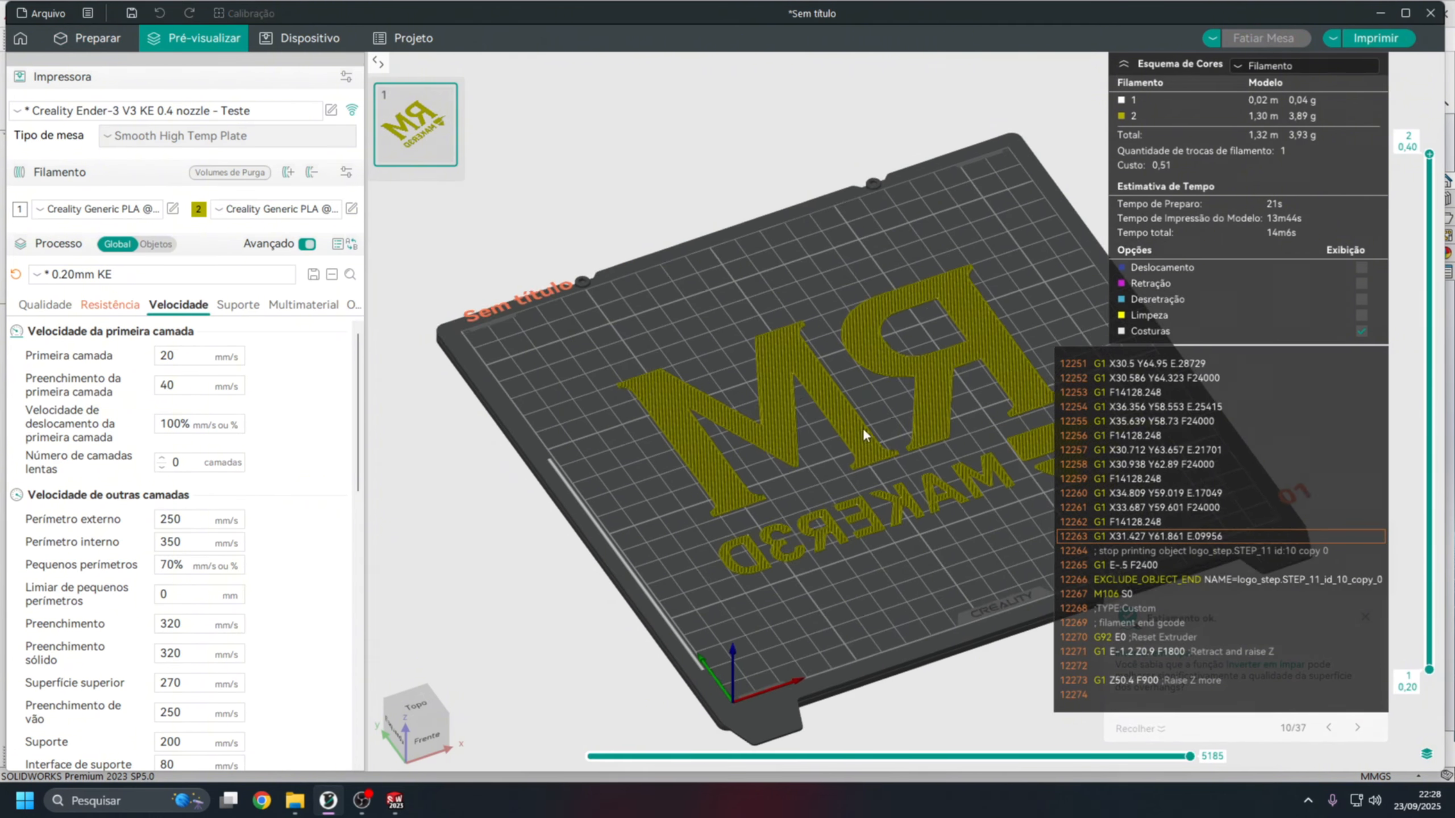
{"action": "middle_click_drag", "start_coordinate": [863, 427], "coordinate": [739, 439]}
{"action": "scroll", "coordinate": [744, 404], "scroll_direction": "up", "scroll_amount": 4}
{"action": "scroll", "coordinate": [770, 396], "scroll_direction": "down", "scroll_amount": 2}
{"action": "scroll", "coordinate": [748, 384], "scroll_direction": "down", "scroll_amount": 1}
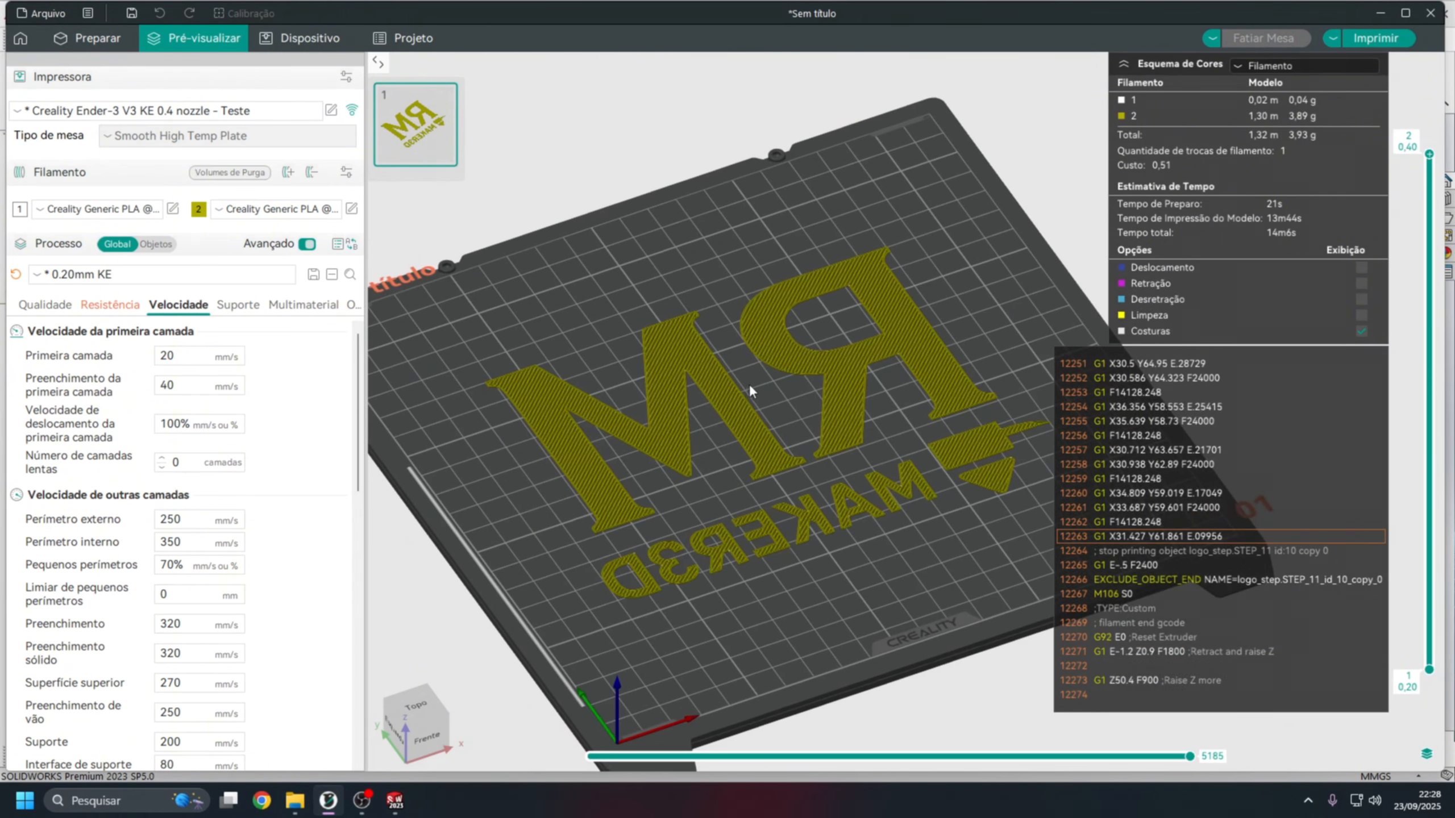
{"action": "scroll", "coordinate": [754, 373], "scroll_direction": "up", "scroll_amount": 3}
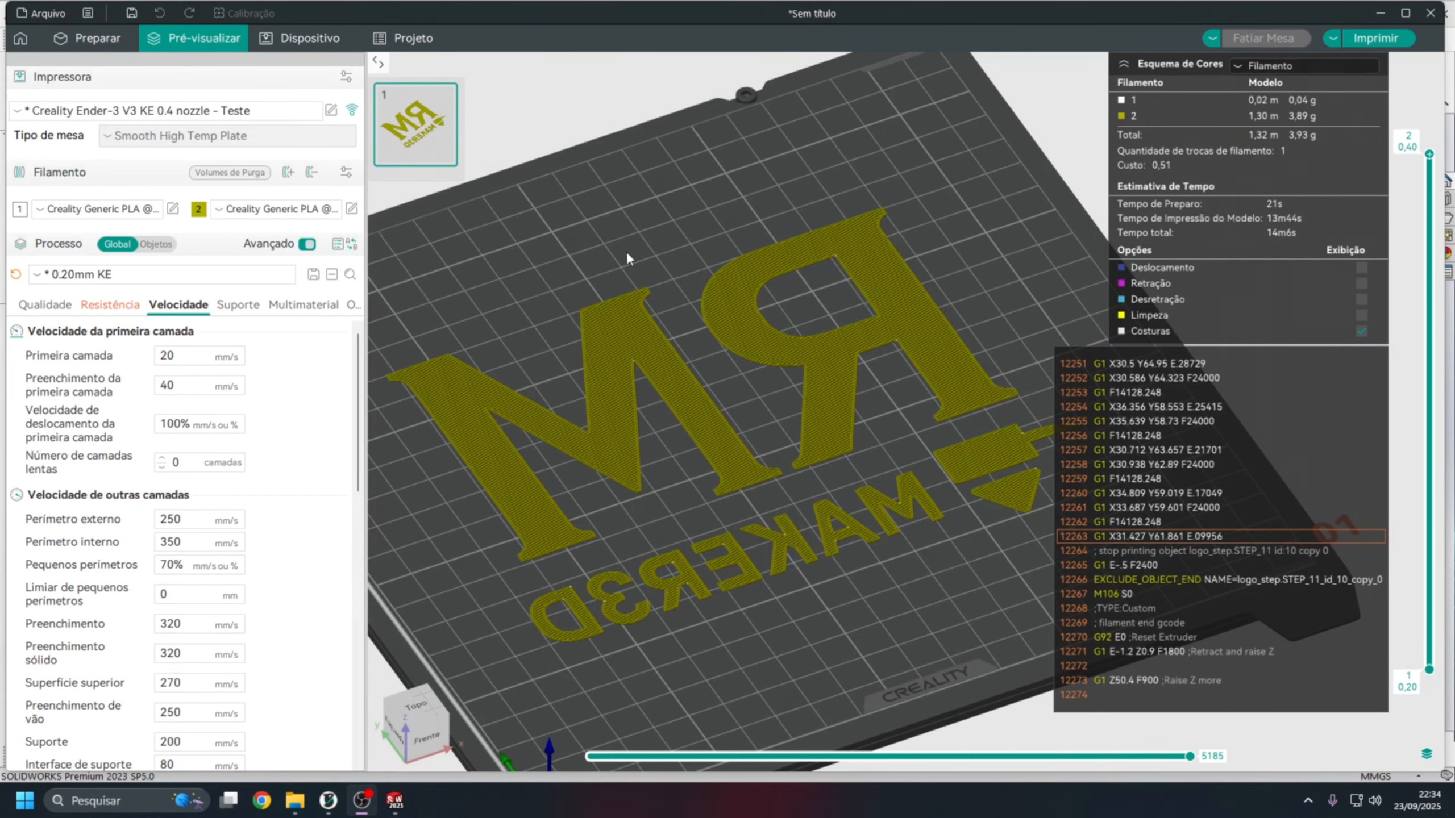
{"action": "scroll", "coordinate": [687, 329], "scroll_direction": "up", "scroll_amount": 2}
{"action": "scroll", "coordinate": [737, 393], "scroll_direction": "down", "scroll_amount": 3}
{"action": "middle_click_drag", "start_coordinate": [684, 461], "coordinate": [709, 440]}
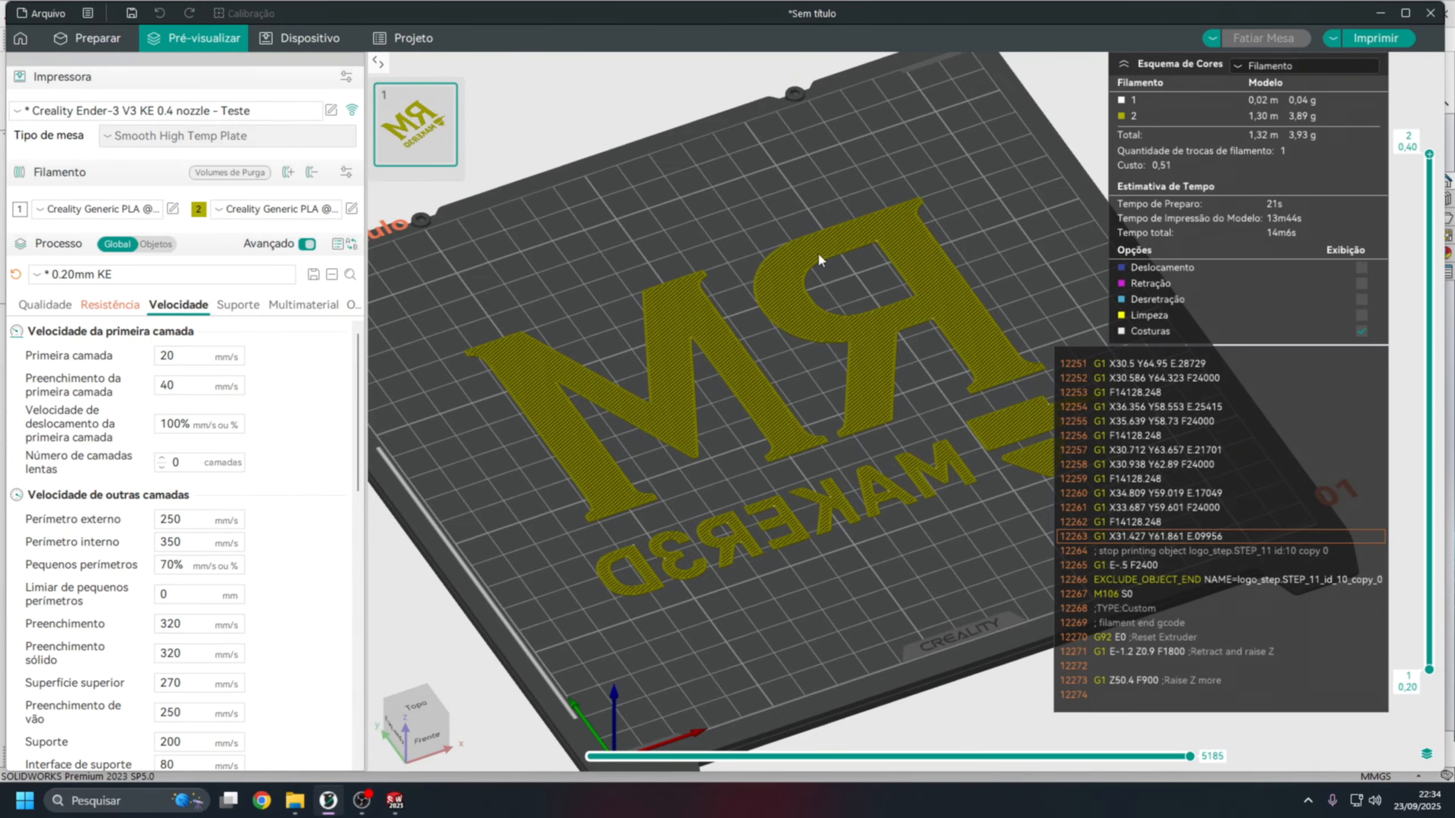
Exclude the logo objects logo_step.STEP_1 through logo_step.STEP_11 from printing.
{"action": "left_click", "coordinate": [90, 39]}
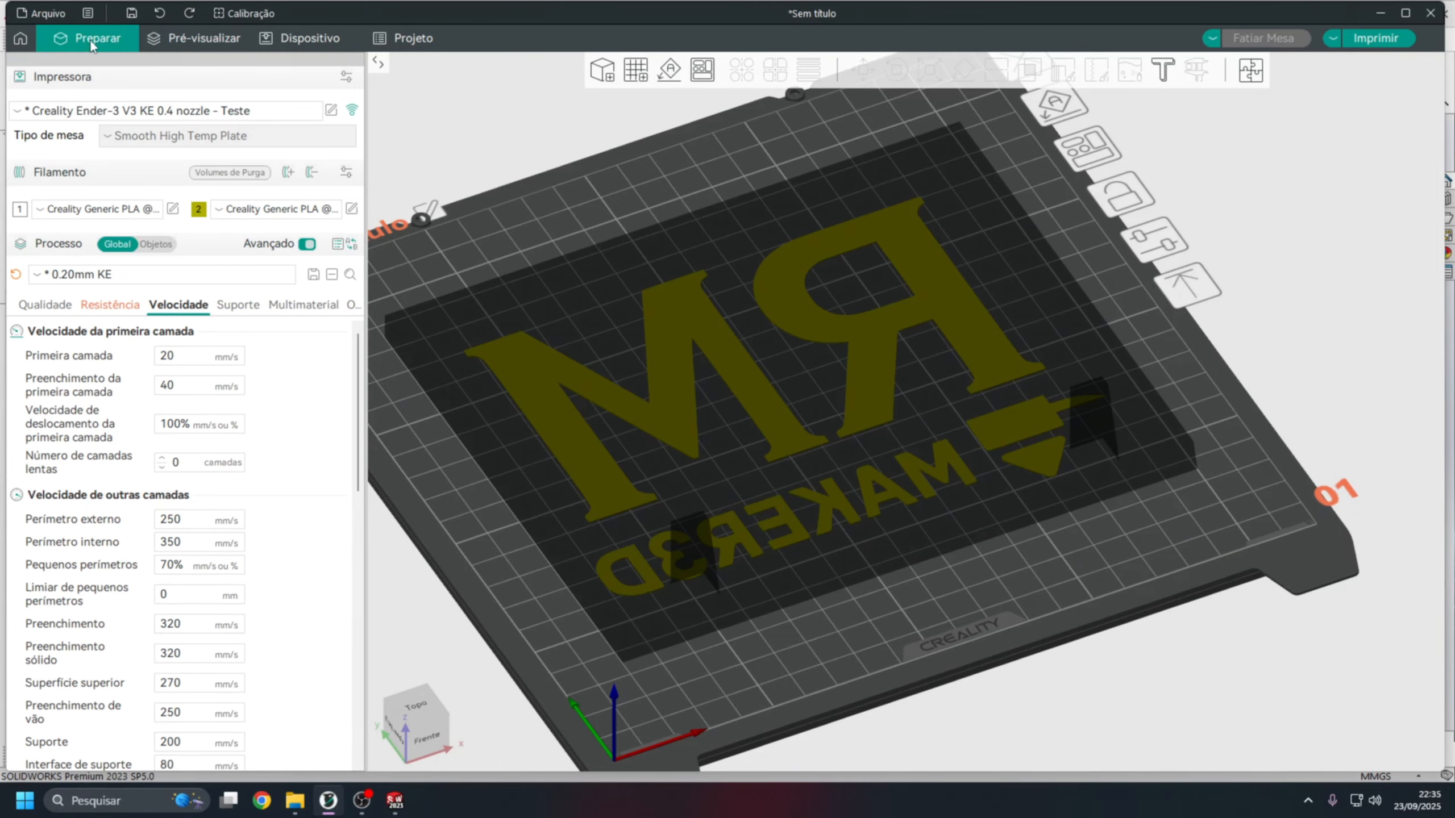
{"action": "left_click", "coordinate": [157, 245]}
{"action": "left_click", "coordinate": [290, 318]}
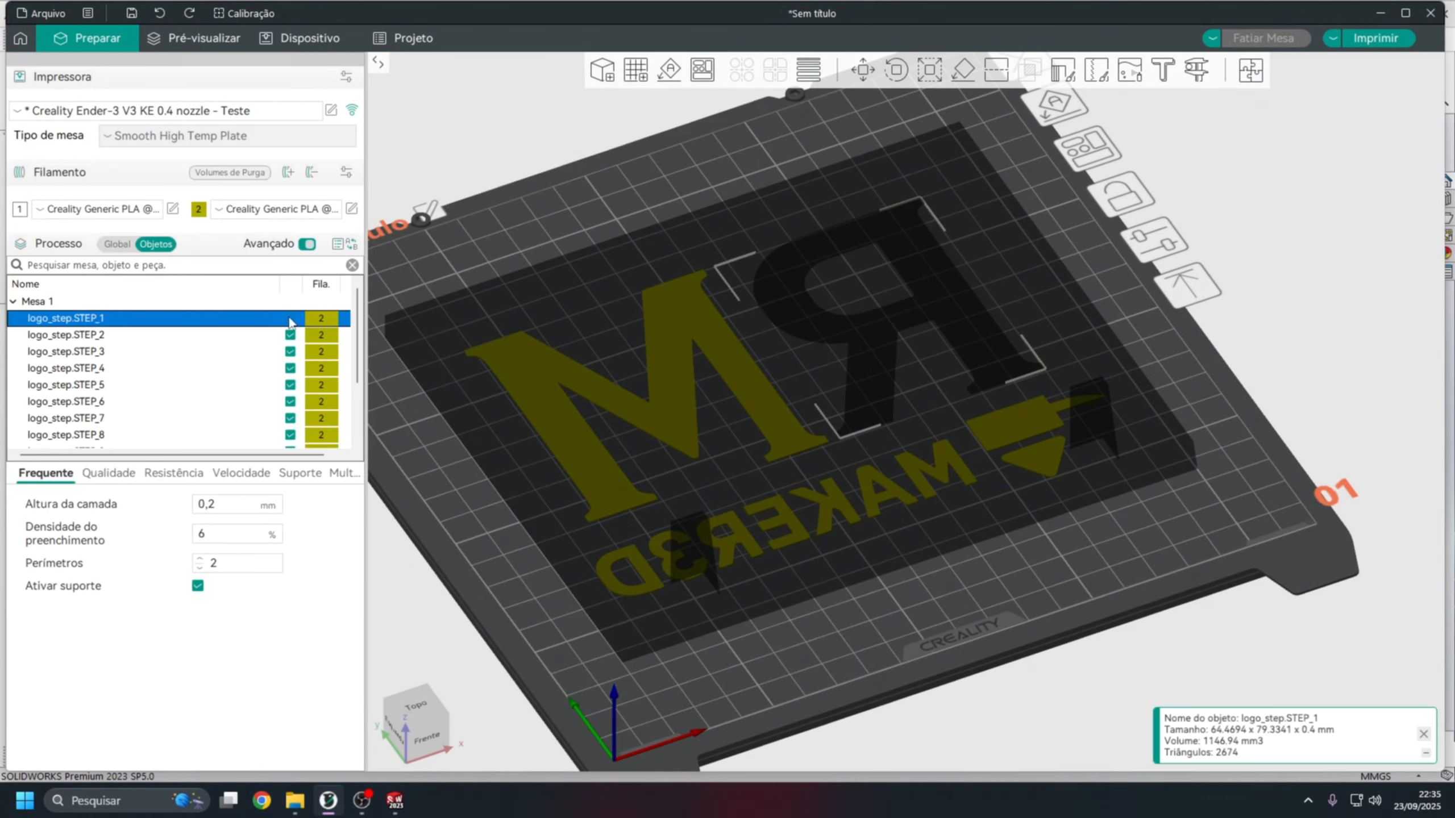
{"action": "left_click", "coordinate": [291, 335]}
{"action": "left_click", "coordinate": [290, 351]}
{"action": "left_click", "coordinate": [290, 367]}
{"action": "left_click", "coordinate": [291, 385]}
{"action": "left_click", "coordinate": [291, 401]}
{"action": "scroll", "coordinate": [291, 401], "scroll_direction": "down", "scroll_amount": 2}
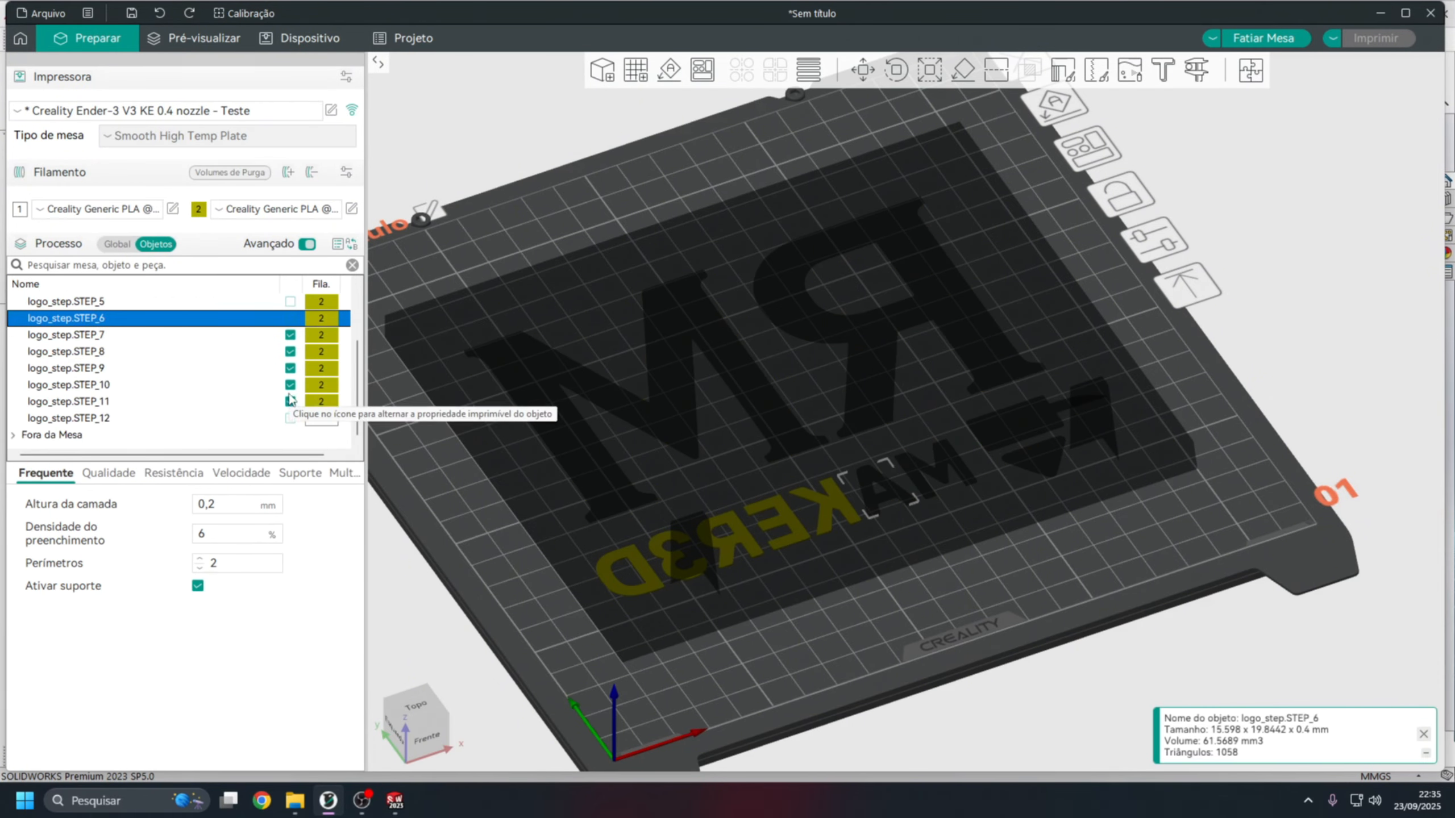
{"action": "left_click", "coordinate": [291, 335]}
{"action": "left_click", "coordinate": [291, 351]}
{"action": "left_click", "coordinate": [291, 368]}
{"action": "left_click", "coordinate": [291, 385]}
{"action": "left_click", "coordinate": [290, 401]}
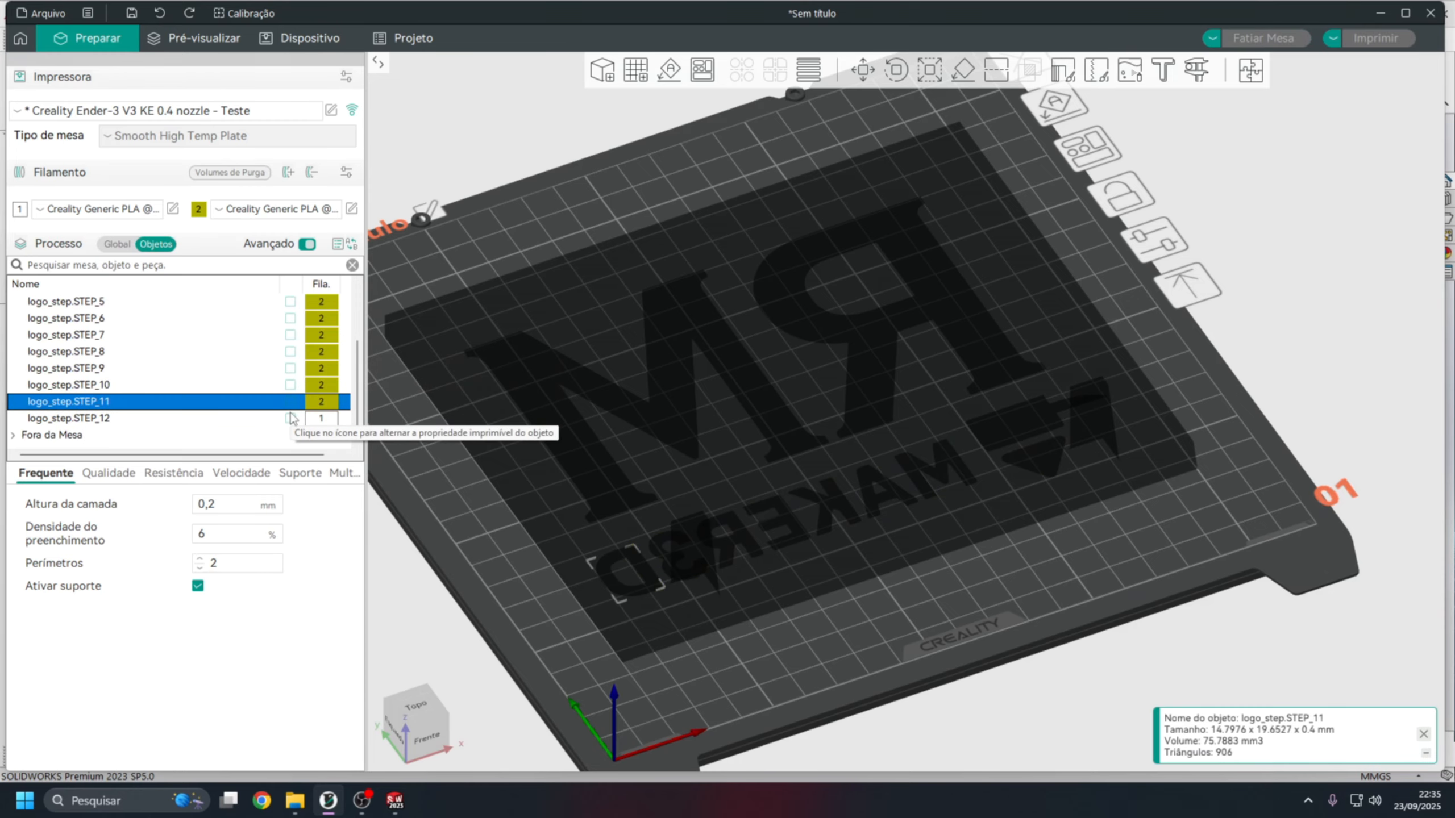
Make the base plate object logo_step.STEP_12 printable and view it on the bed.
{"action": "left_click", "coordinate": [290, 418]}
{"action": "scroll", "coordinate": [869, 567], "scroll_direction": "down", "scroll_amount": 3}
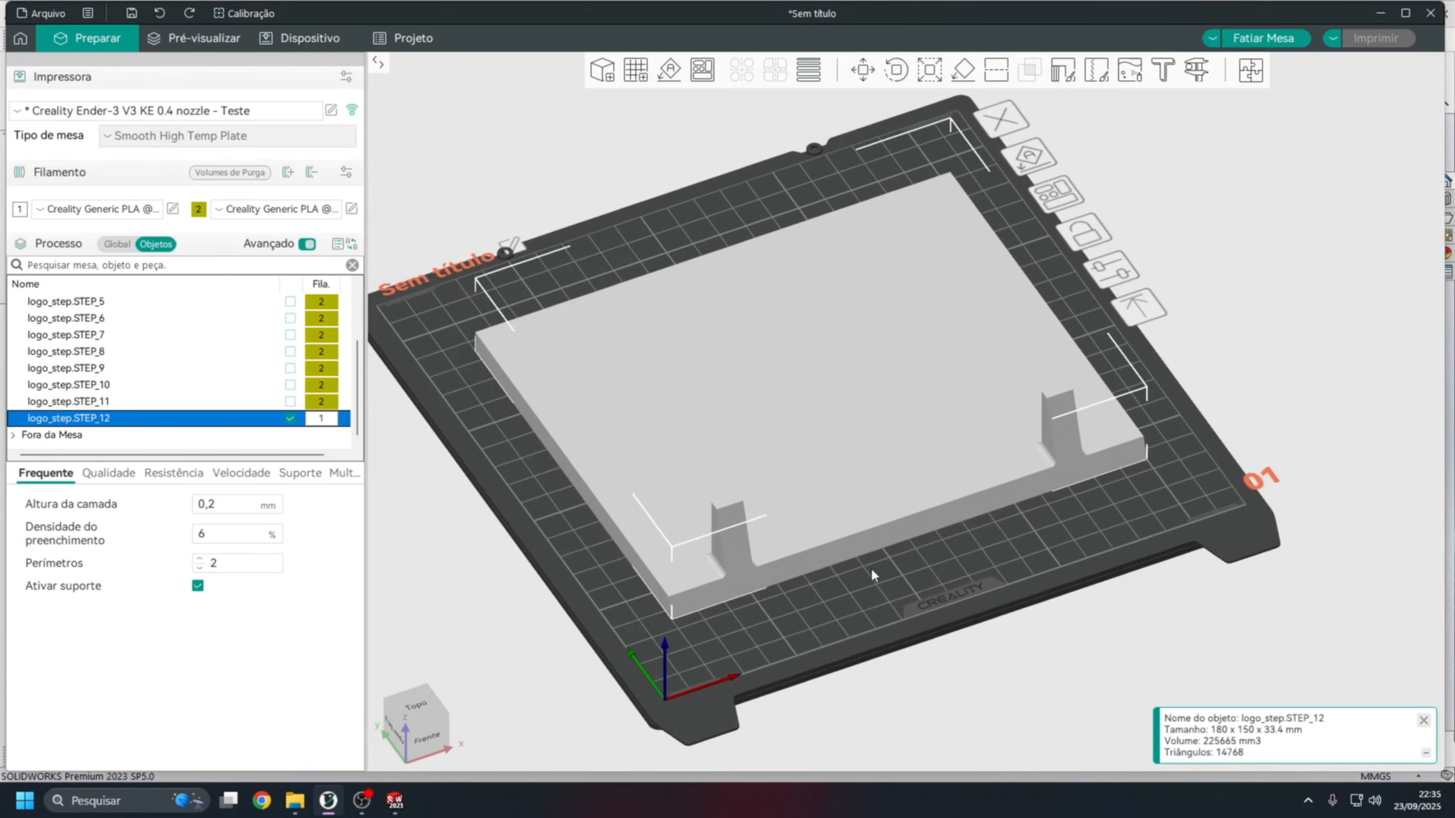
{"action": "left_click_drag", "start_coordinate": [863, 568], "coordinate": [907, 575]}
{"action": "scroll", "coordinate": [907, 575], "scroll_direction": "down", "scroll_amount": 1}
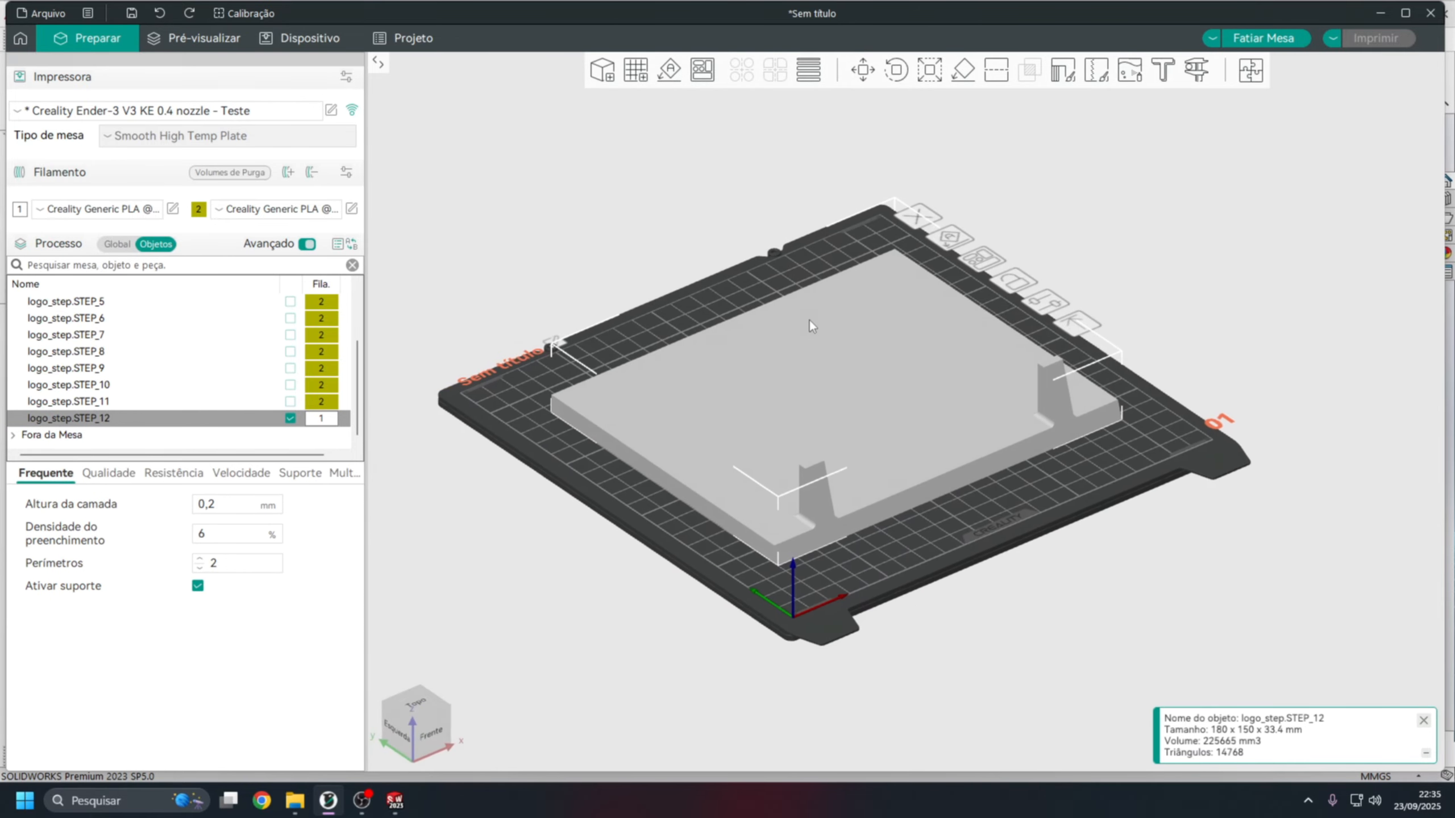
Check the global strength and quality process settings.
{"action": "left_click", "coordinate": [117, 244]}
{"action": "left_click", "coordinate": [104, 304]}
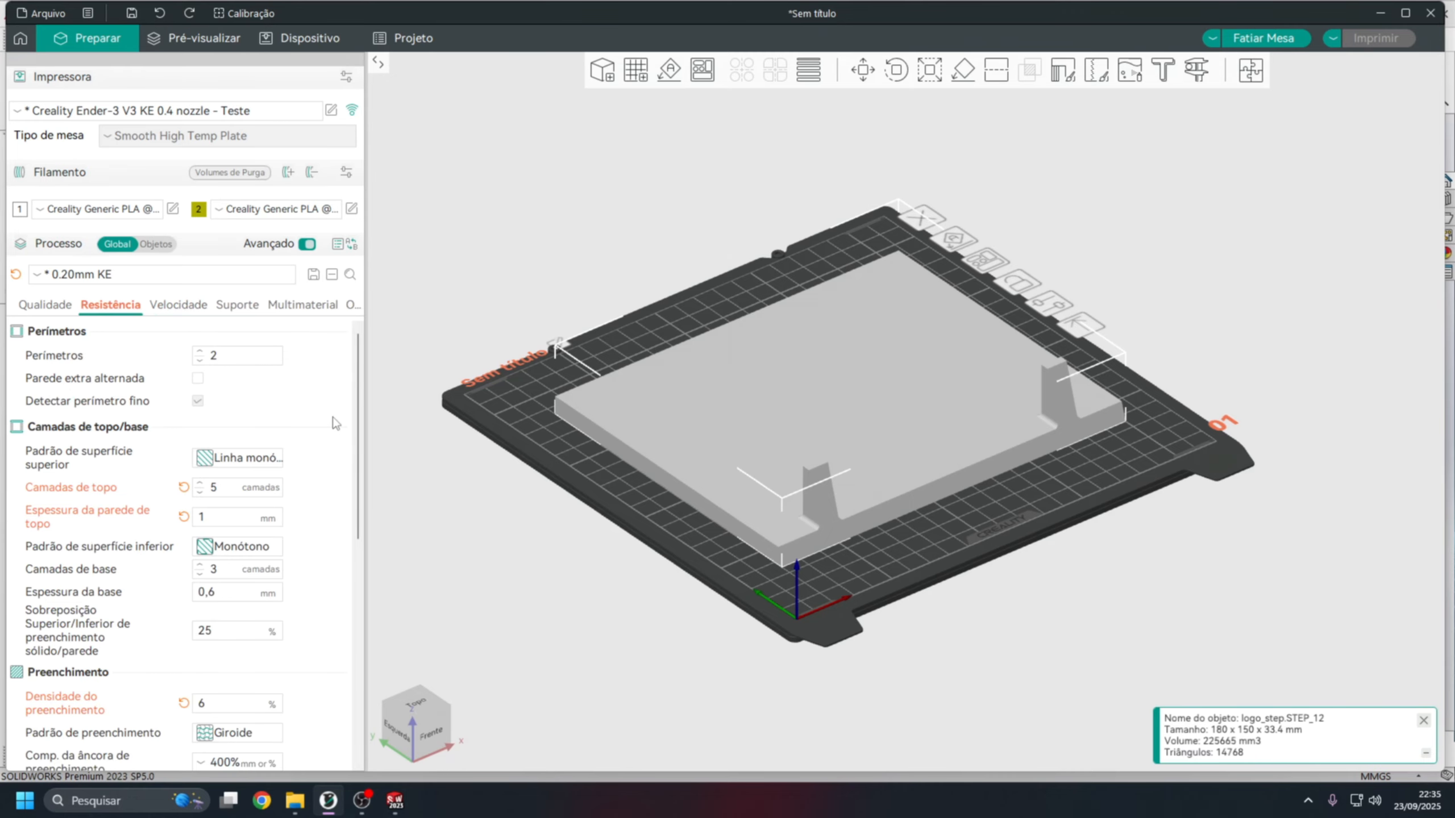
{"action": "left_click", "coordinate": [34, 304]}
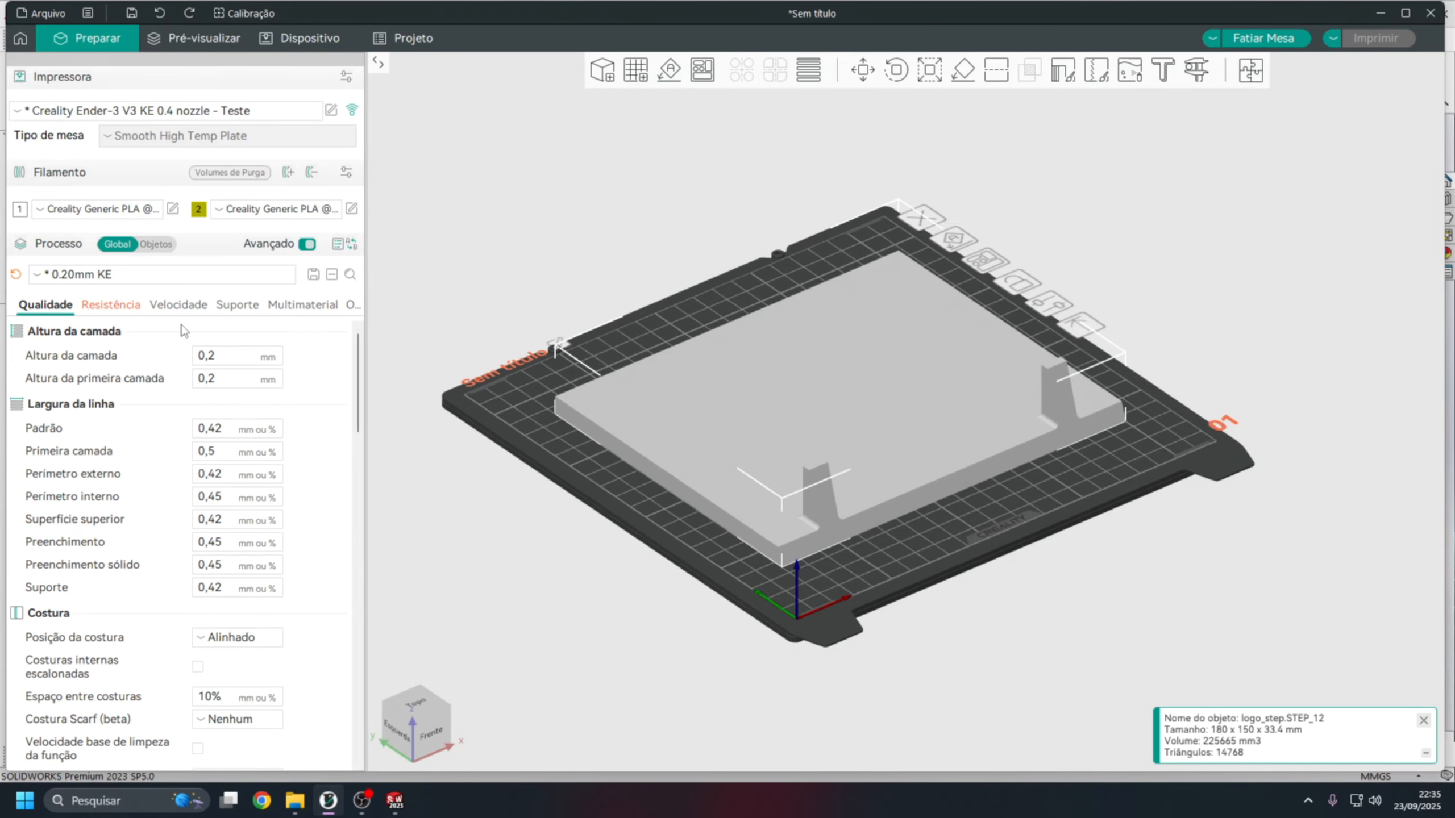
Reactivate the M106, M104, M140 and M84 commands in the printer's end G-code by removing their leading semicolons.
{"action": "left_click", "coordinate": [333, 112]}
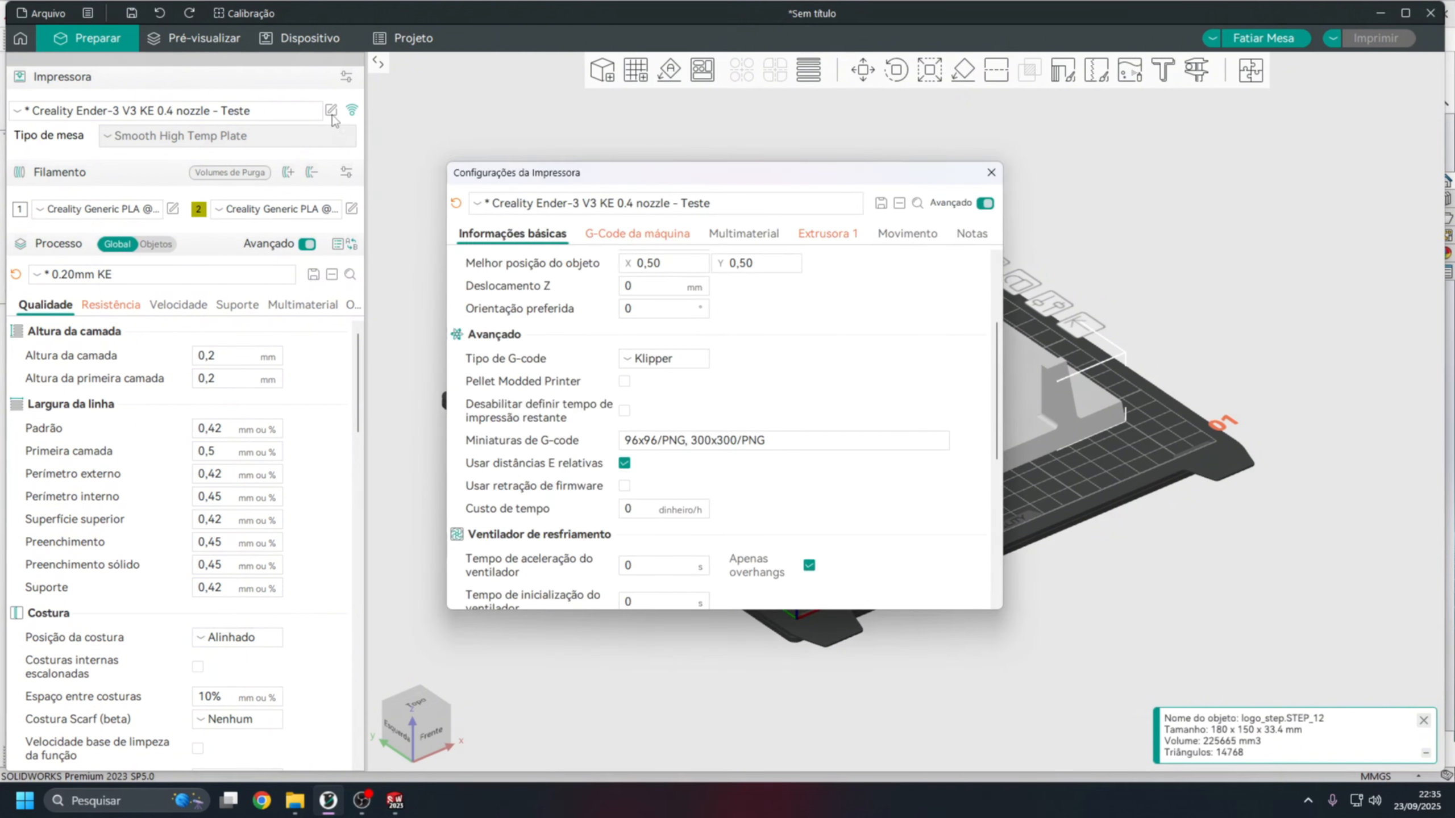
{"action": "left_click", "coordinate": [660, 236]}
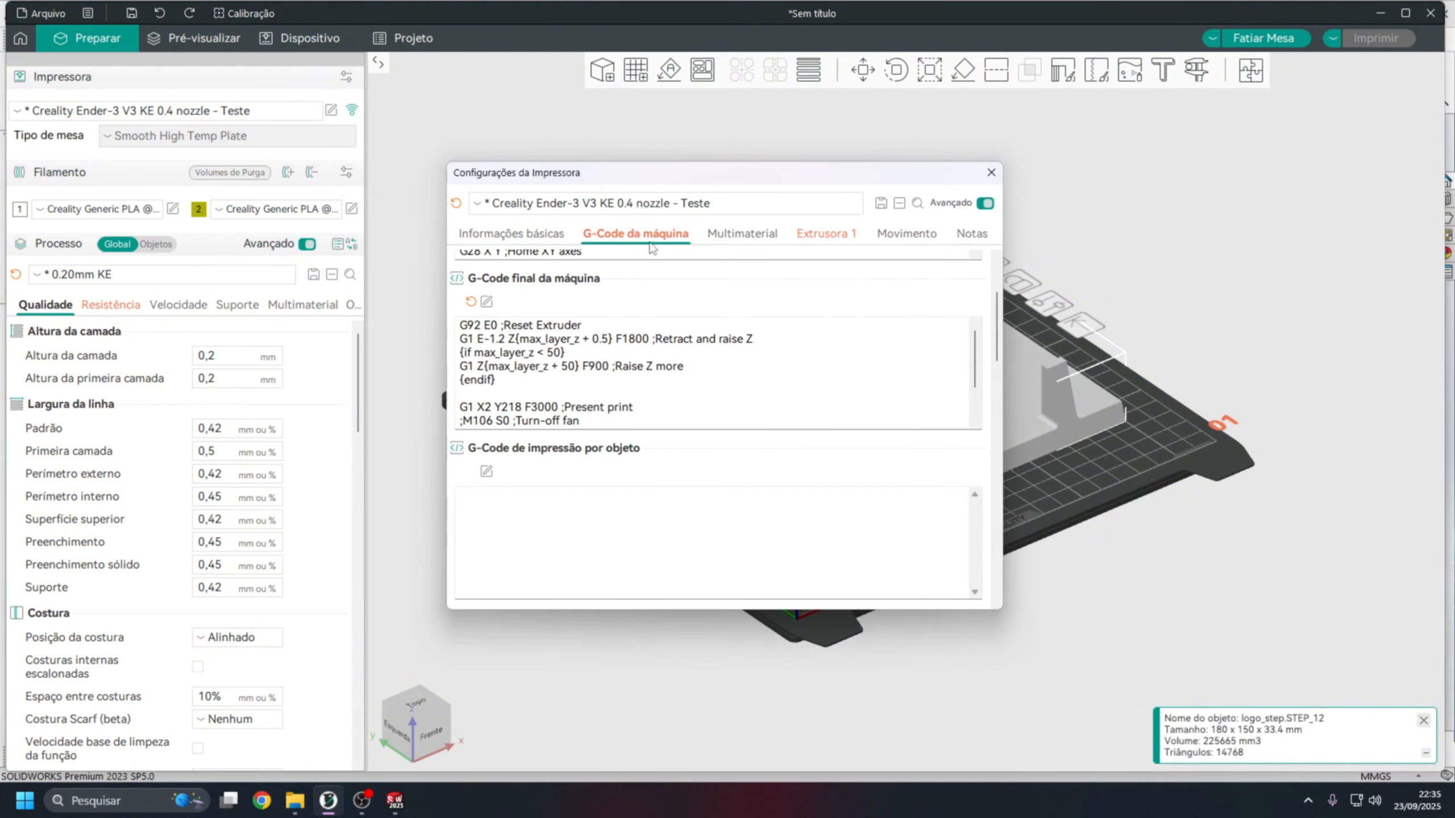
{"action": "scroll", "coordinate": [997, 321], "scroll_direction": "up", "scroll_amount": 3}
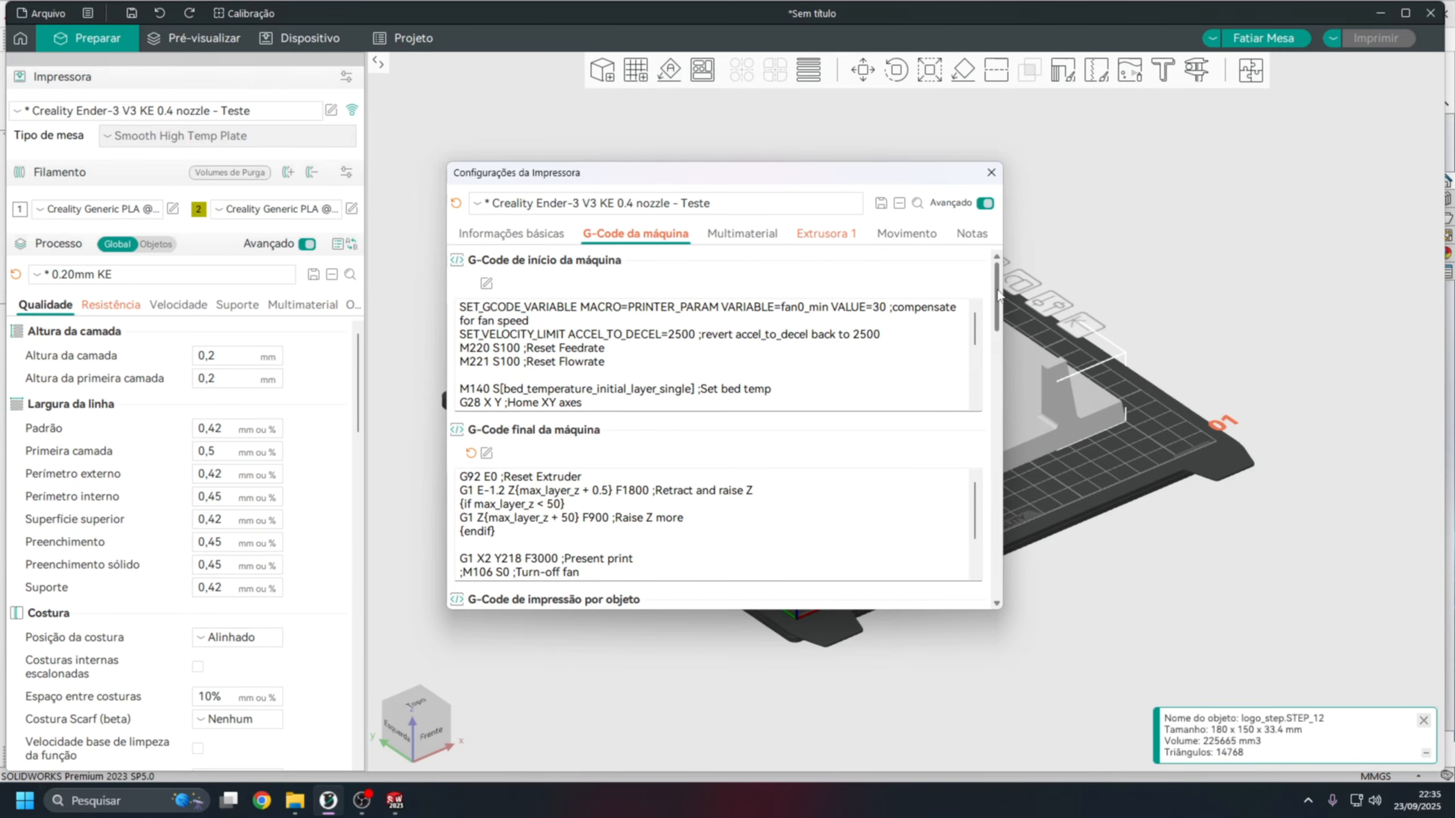
{"action": "scroll", "coordinate": [996, 309], "scroll_direction": "down", "scroll_amount": 3}
{"action": "scroll", "coordinate": [481, 382], "scroll_direction": "down", "scroll_amount": 2}
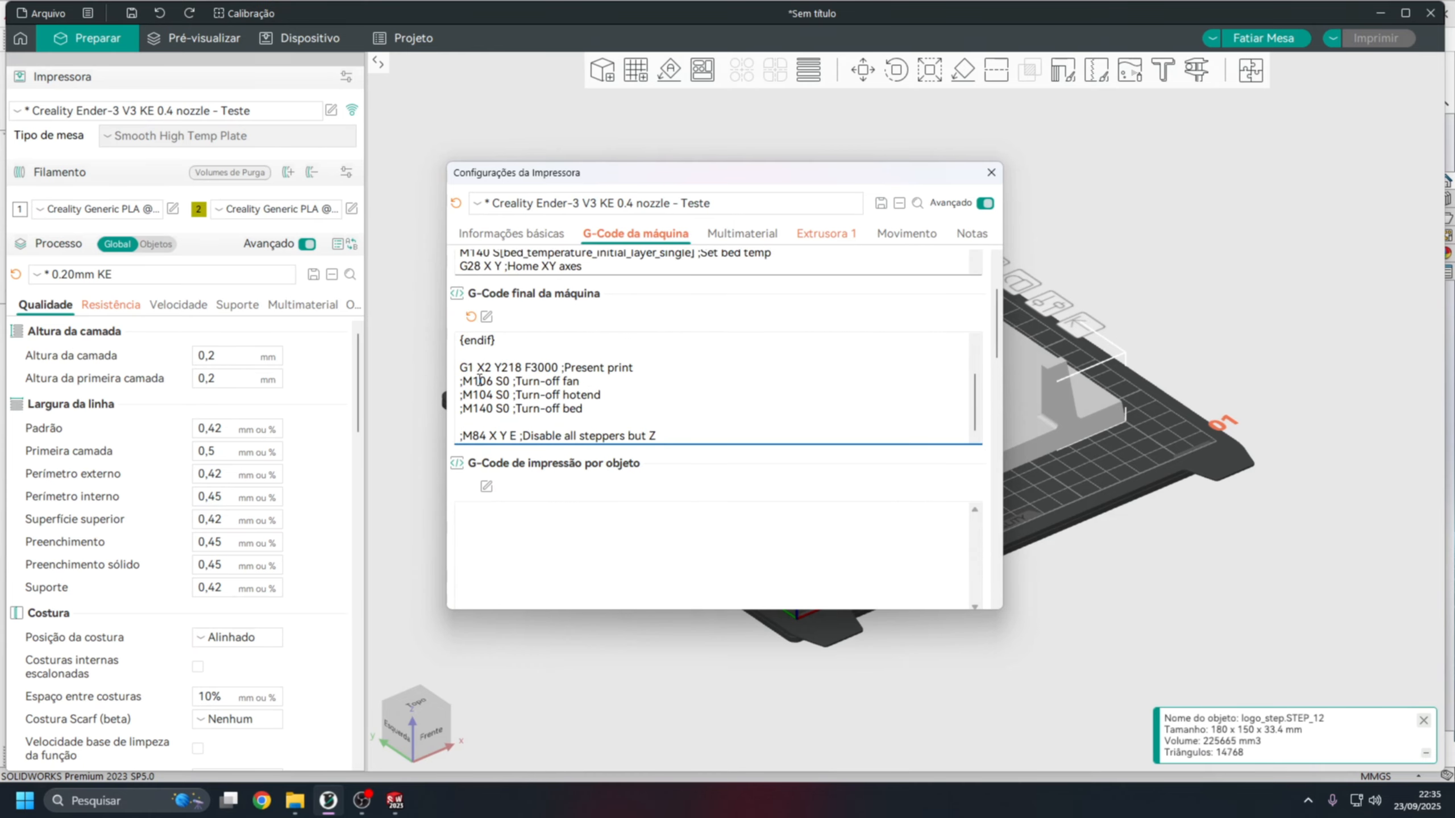
{"action": "left_click", "coordinate": [463, 382]}
{"action": "key", "text": "BackSpace"}
{"action": "left_click", "coordinate": [463, 395]}
{"action": "key", "text": "BackSpace"}
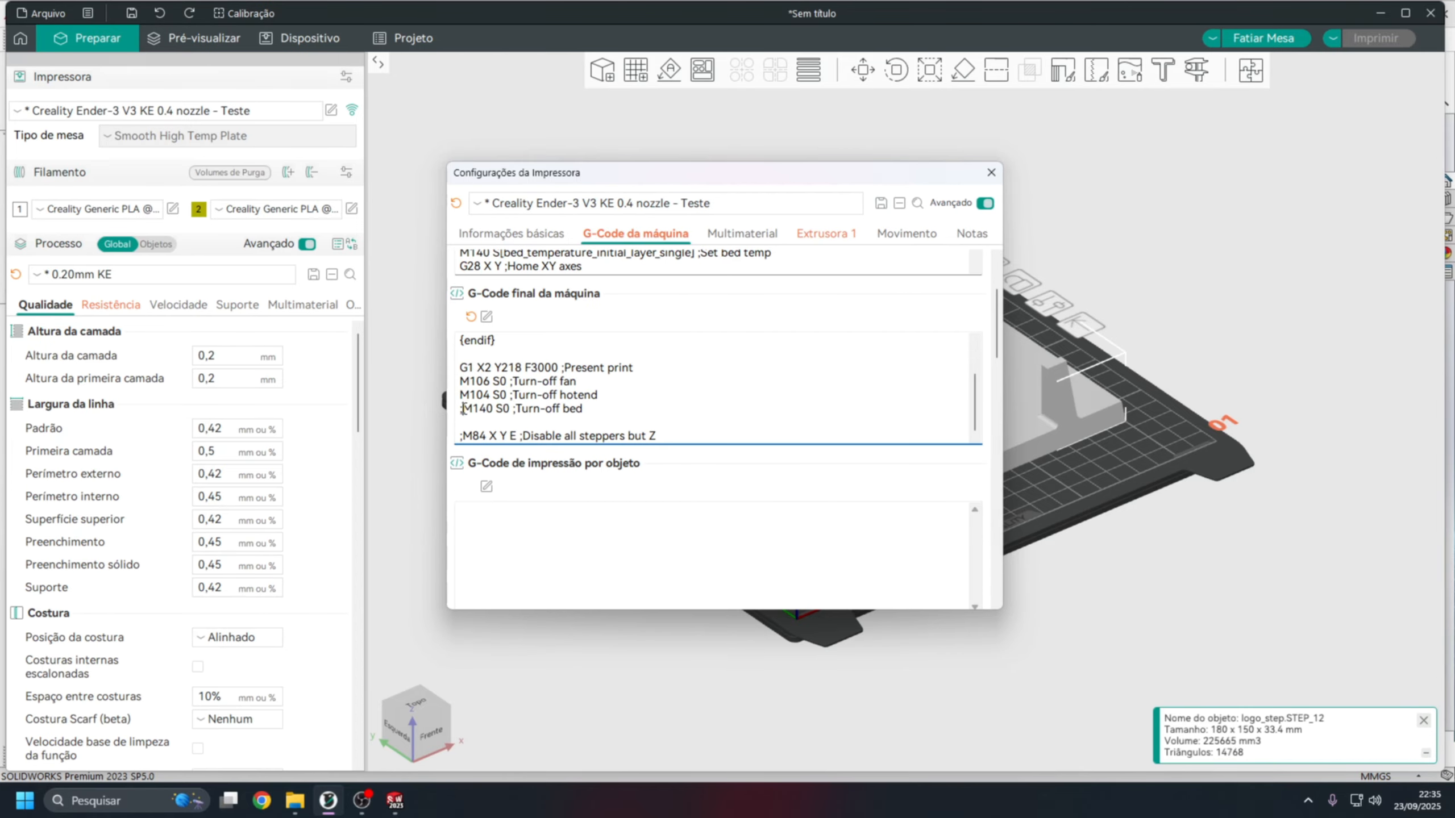
{"action": "left_click", "coordinate": [463, 408]}
{"action": "key", "text": "BackSpace"}
{"action": "left_click", "coordinate": [463, 435]}
{"action": "key", "text": "BackSpace"}
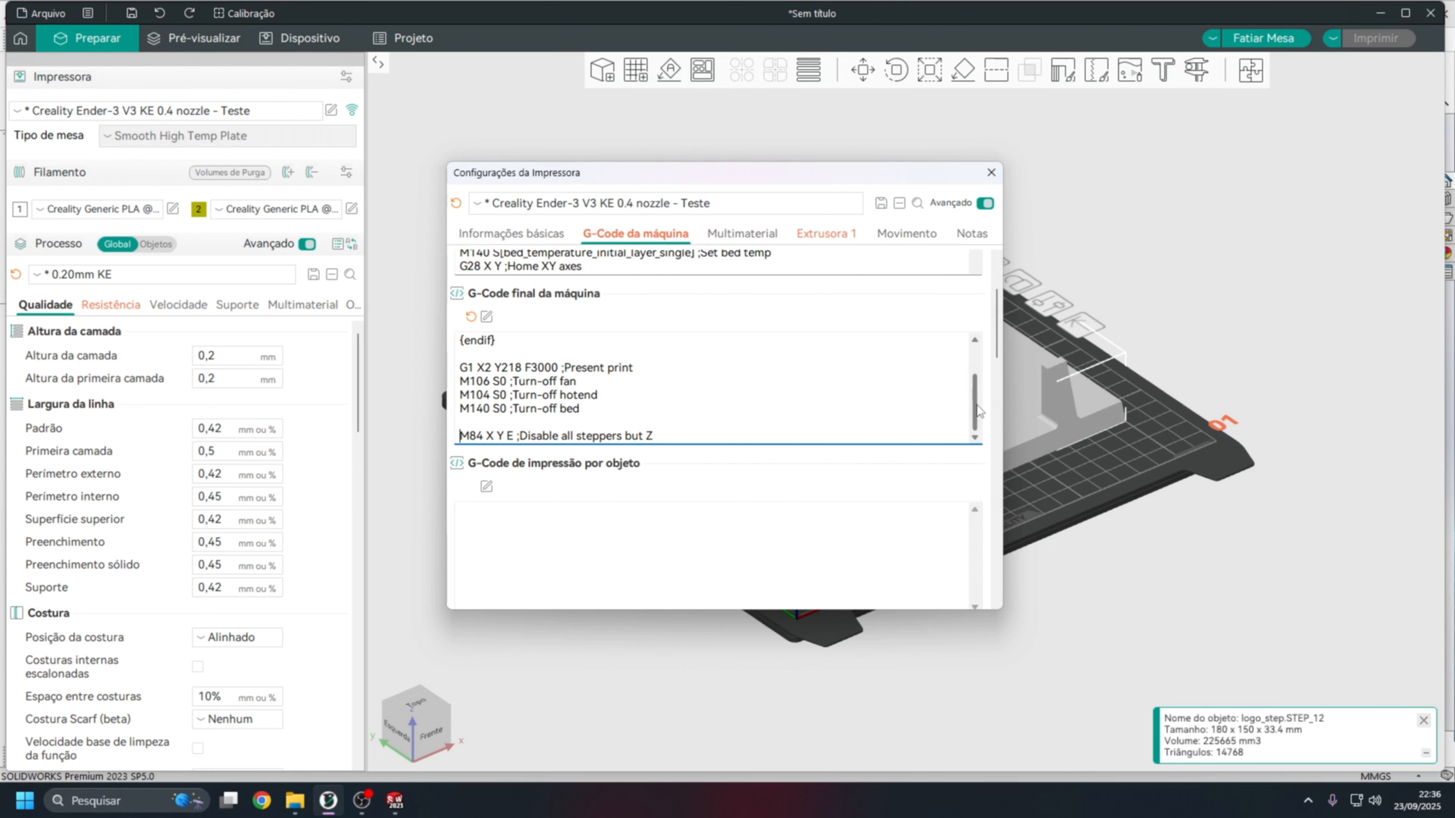
Examine the bed heating, homing and bed levelling commands in the printer's start G-code.
{"action": "scroll", "coordinate": [978, 407], "scroll_direction": "up", "scroll_amount": 3}
{"action": "scroll", "coordinate": [997, 351], "scroll_direction": "up", "scroll_amount": 3}
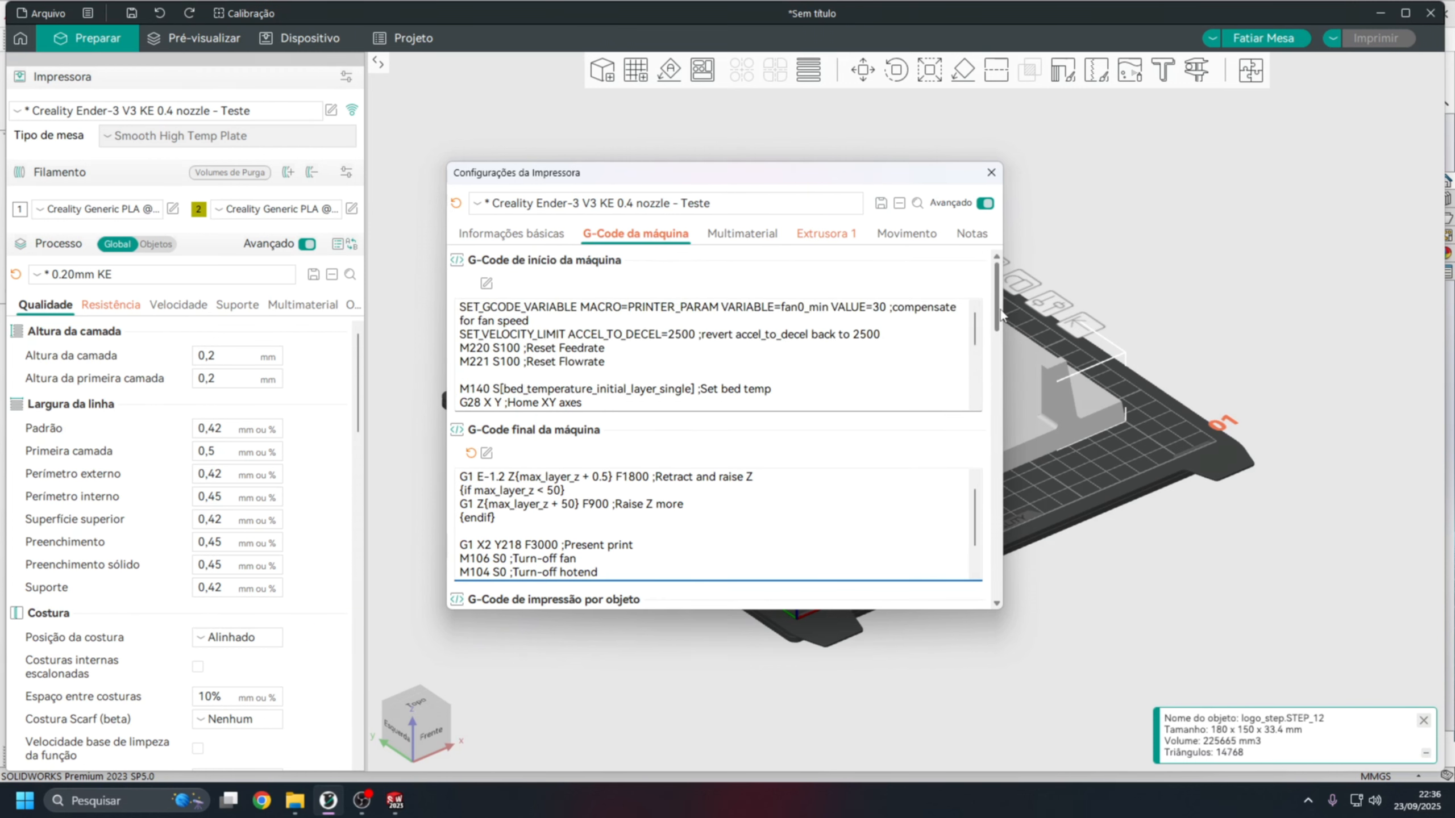
{"action": "left_click", "coordinate": [634, 359]}
{"action": "scroll", "coordinate": [634, 359], "scroll_direction": "down", "scroll_amount": 1}
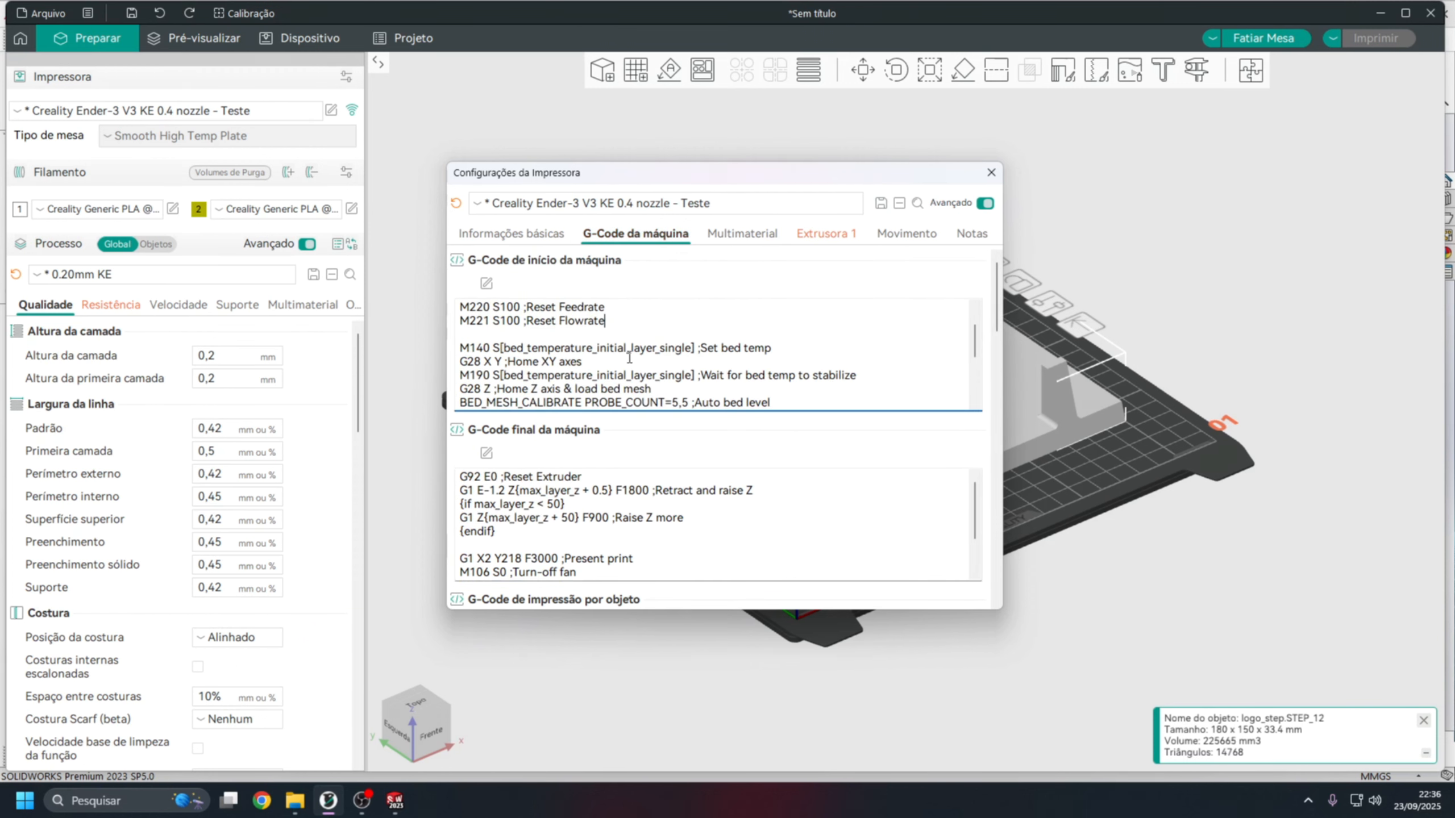
{"action": "scroll", "coordinate": [634, 359], "scroll_direction": "up", "scroll_amount": 1}
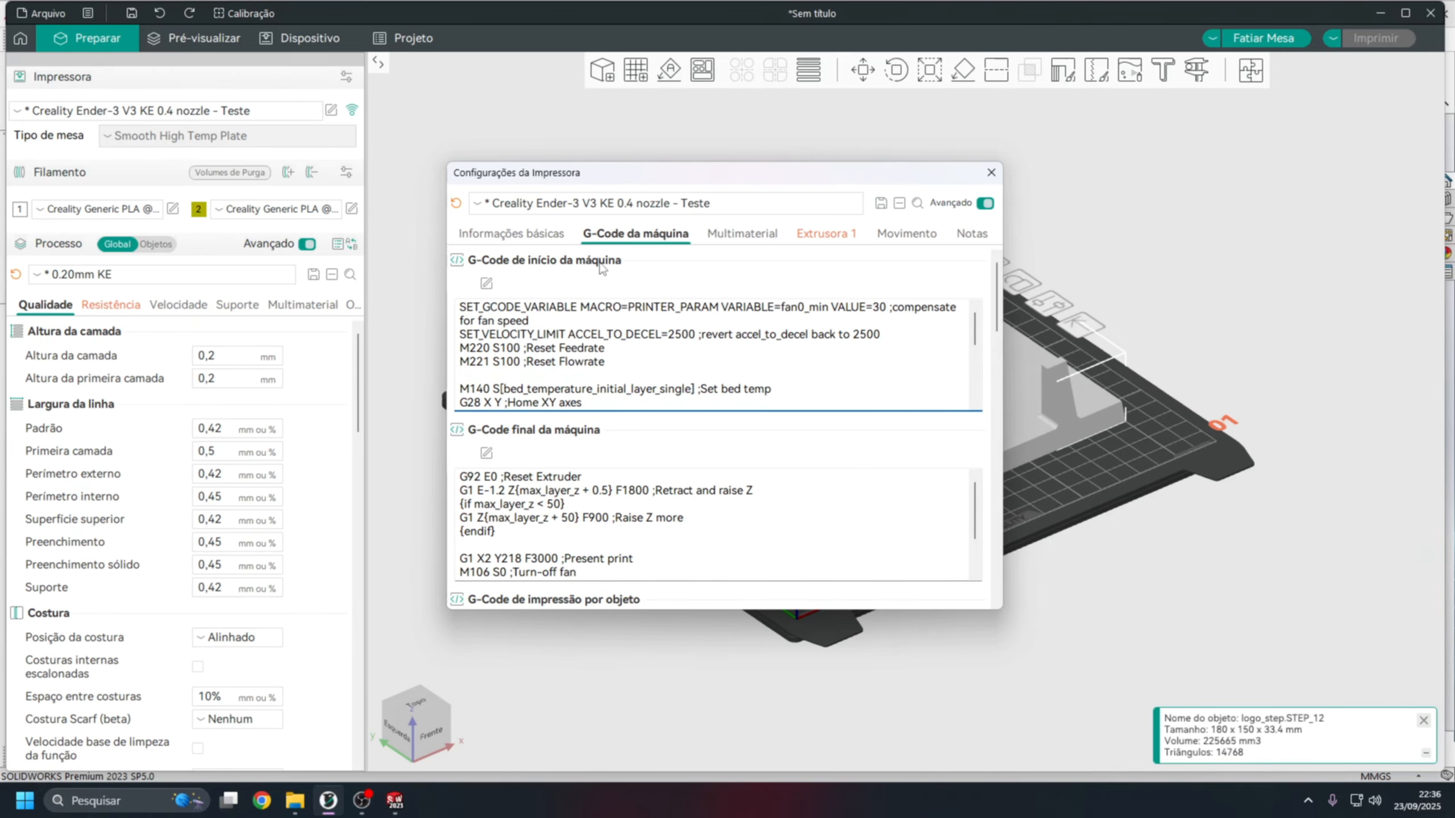
{"action": "scroll", "coordinate": [978, 355], "scroll_direction": "down", "scroll_amount": 1}
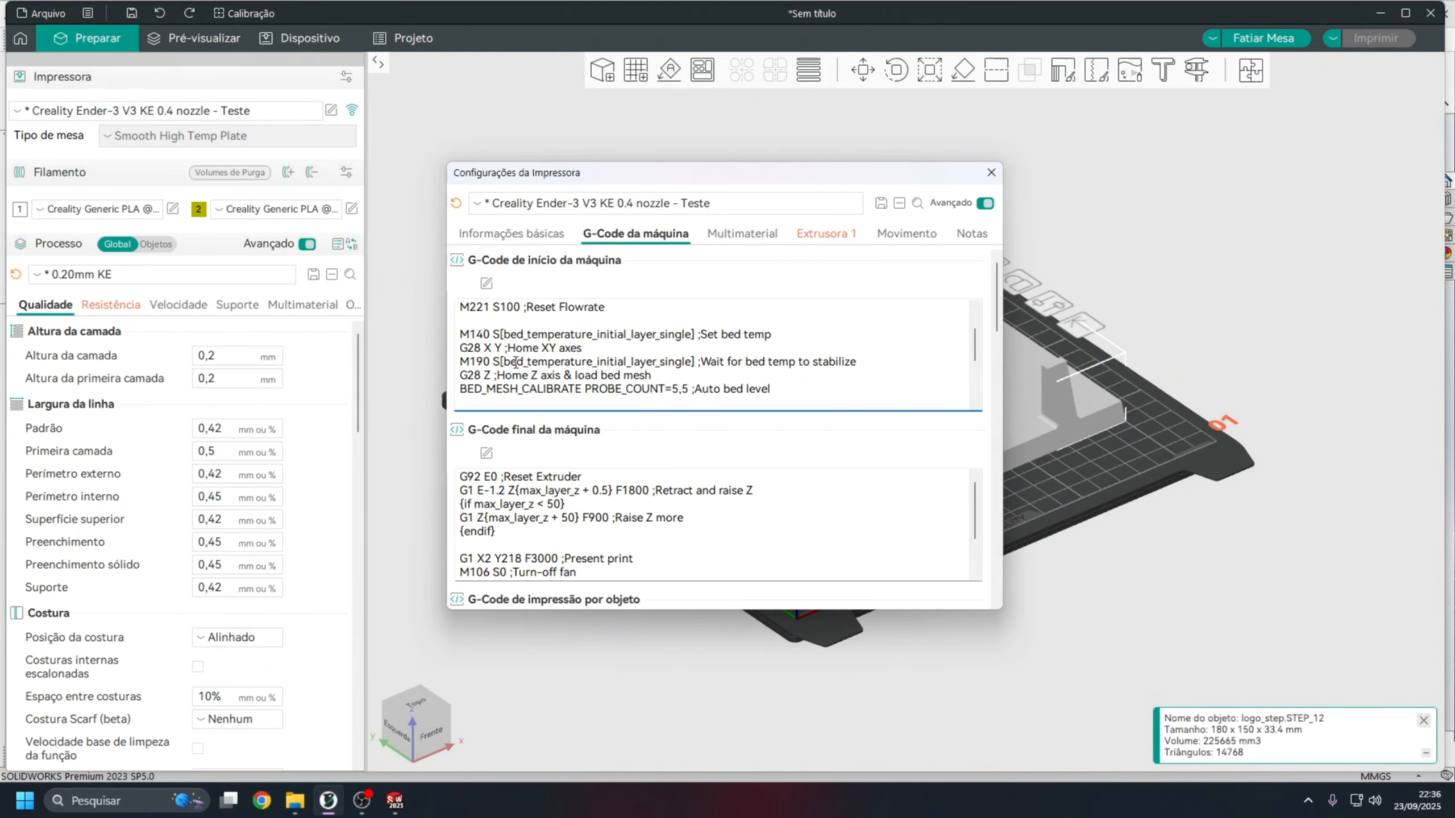
{"action": "left_click_drag", "start_coordinate": [465, 334], "coordinate": [641, 334]}
{"action": "left_click", "coordinate": [623, 330]}
{"action": "left_click", "coordinate": [724, 335]}
{"action": "left_click_drag", "start_coordinate": [460, 348], "coordinate": [519, 347]}
{"action": "left_click", "coordinate": [527, 359]}
{"action": "left_click_drag", "start_coordinate": [790, 366], "coordinate": [737, 358]}
{"action": "left_click_drag", "start_coordinate": [497, 376], "coordinate": [771, 388]}
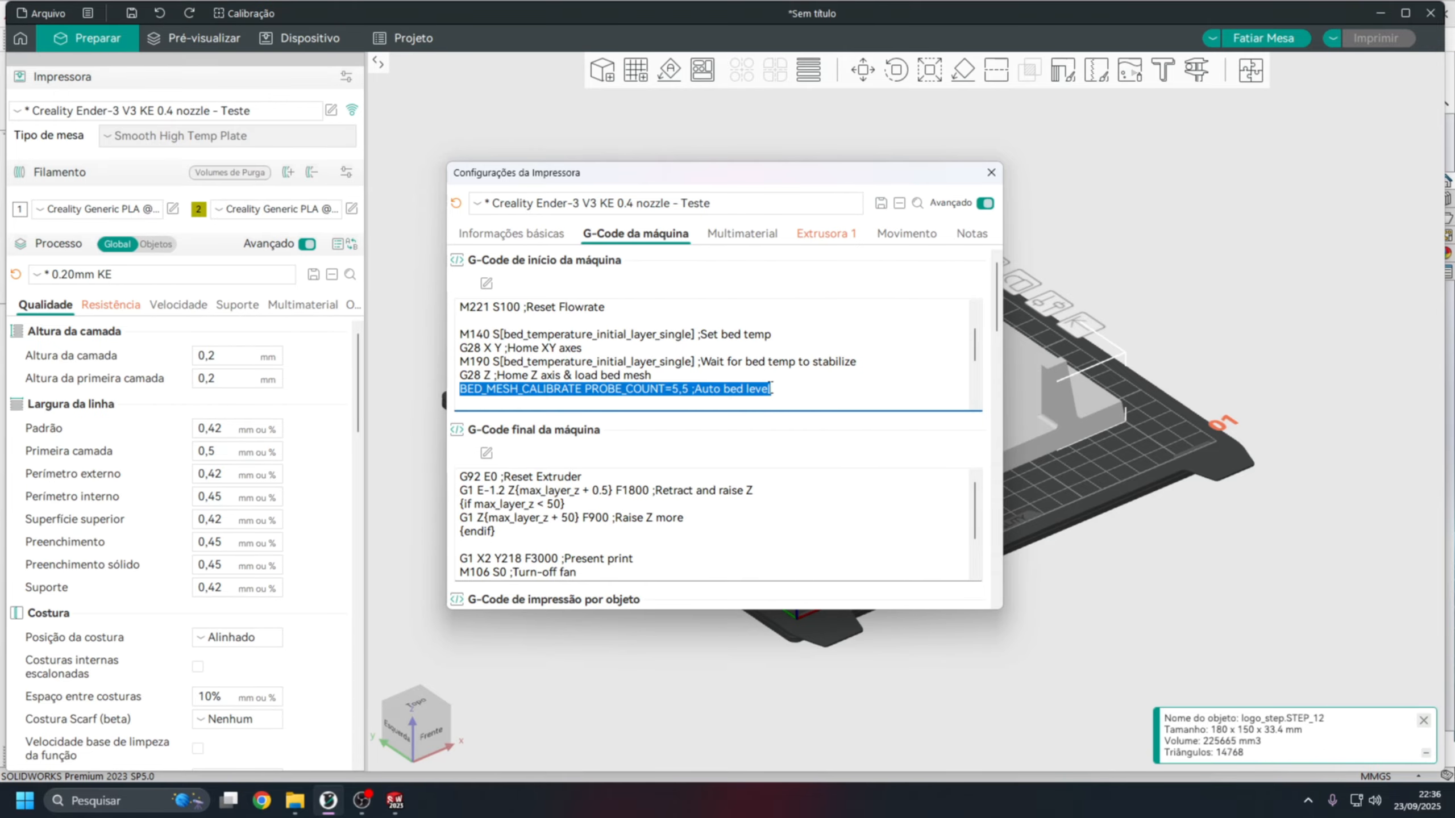
Comment out the G28 Z and BED_MESH_CALIBRATE PROBE_COUNT=5,5 lines in the printer's start G-code with leading semicolons.
{"action": "left_click", "coordinate": [461, 377]}
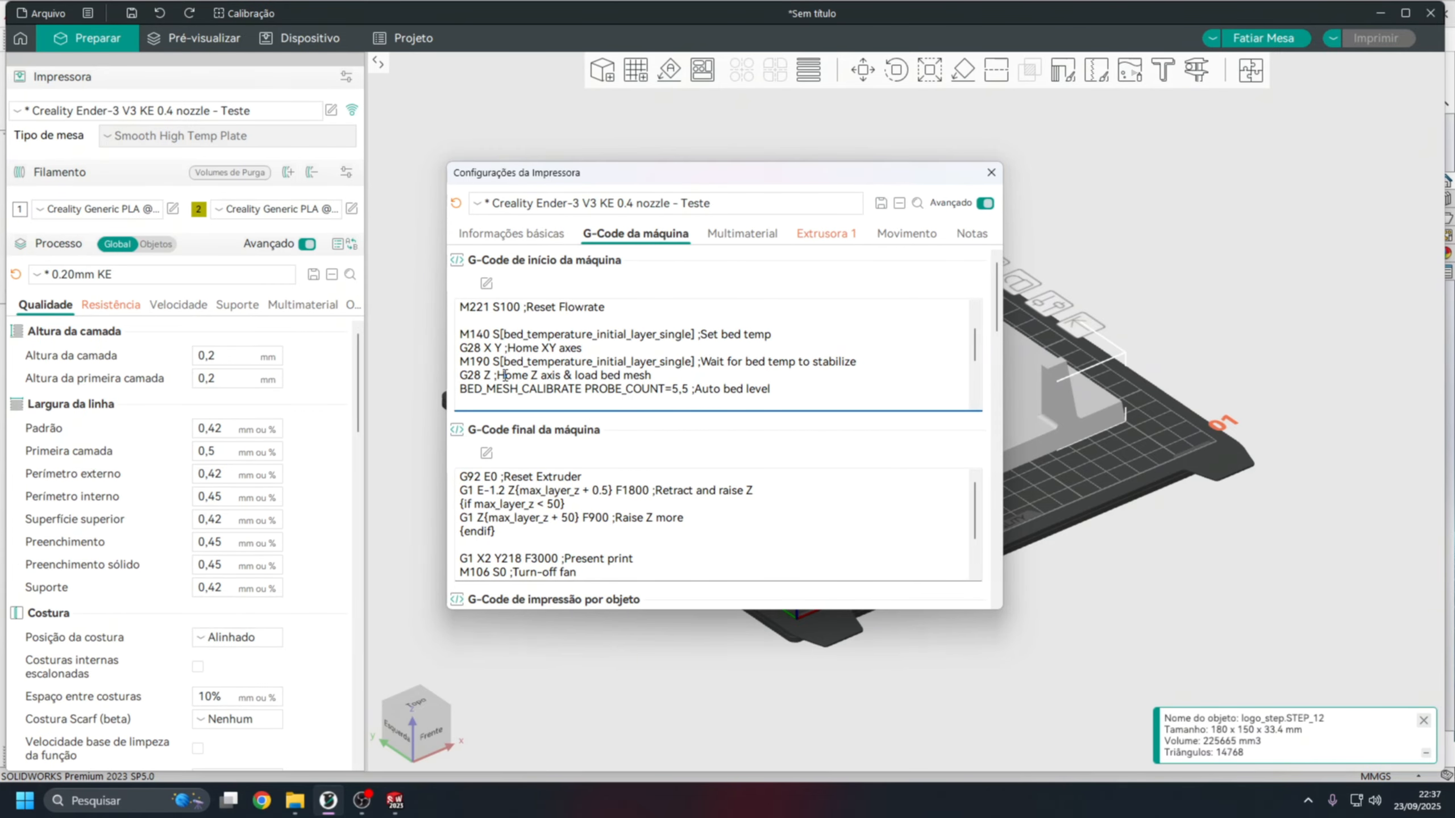
{"action": "type", "text": ";"}
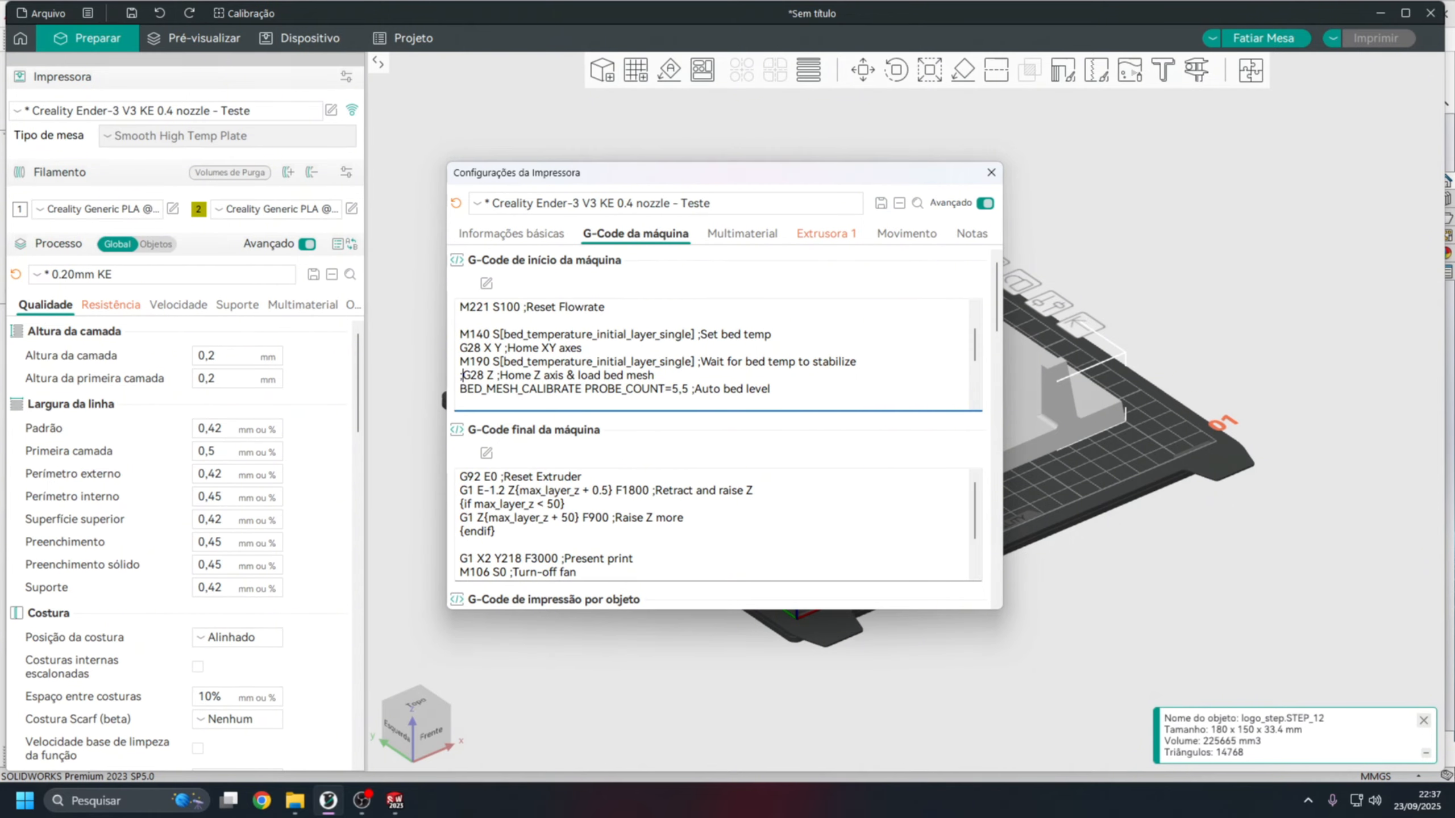
{"action": "left_click", "coordinate": [462, 387]}
{"action": "type", "text": ";"}
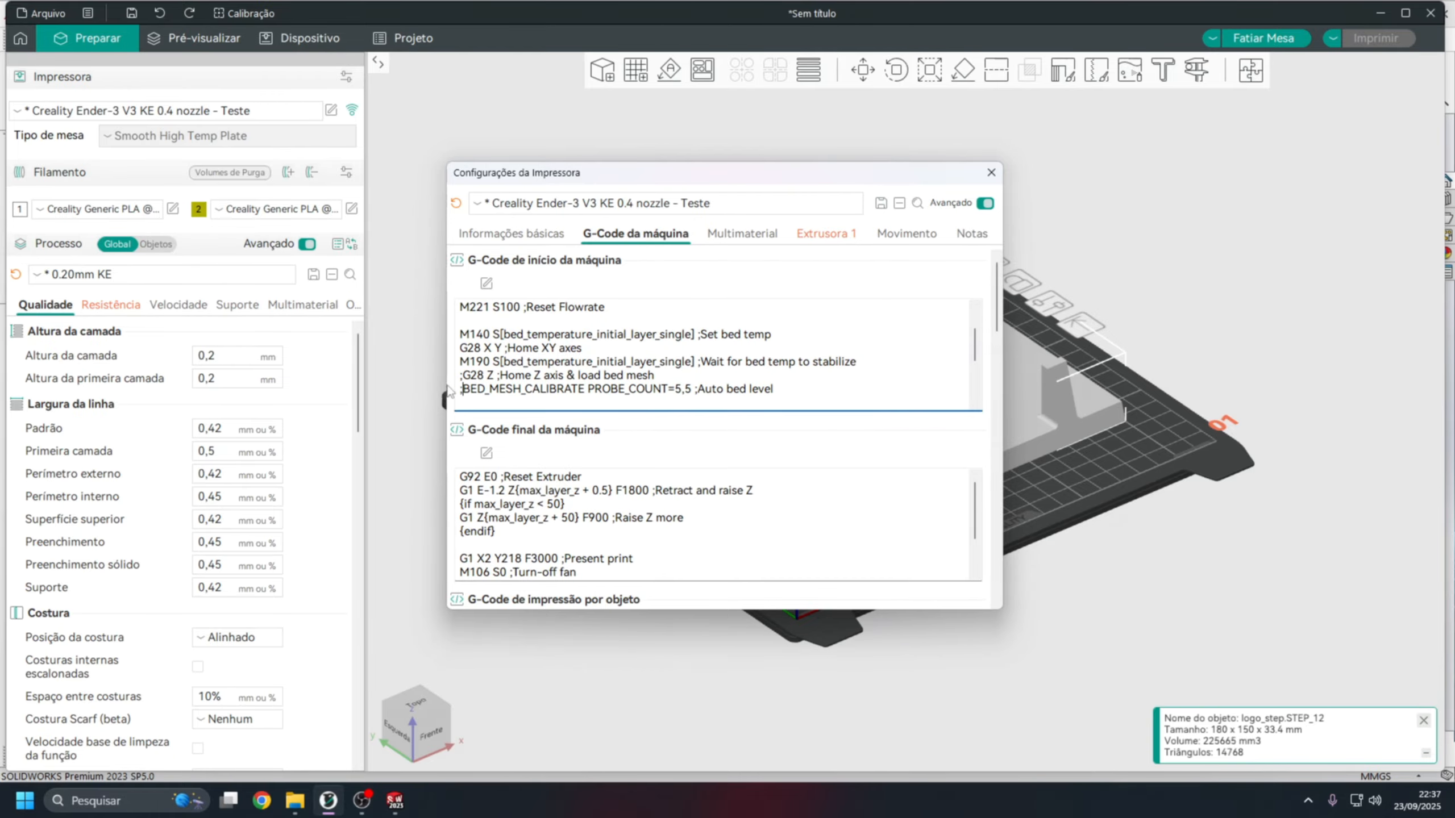
{"action": "left_click_drag", "start_coordinate": [776, 399], "coordinate": [458, 378]}
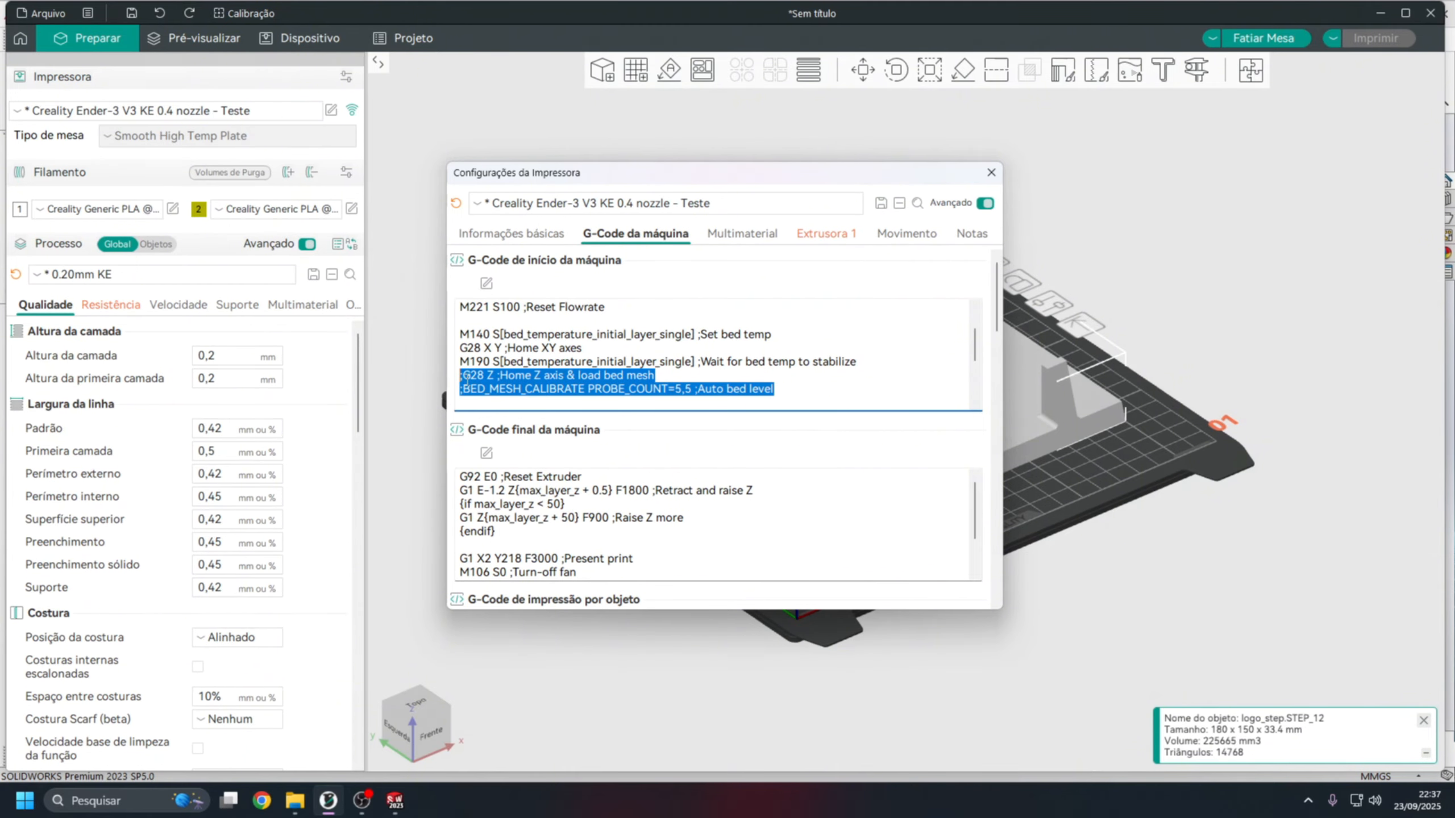